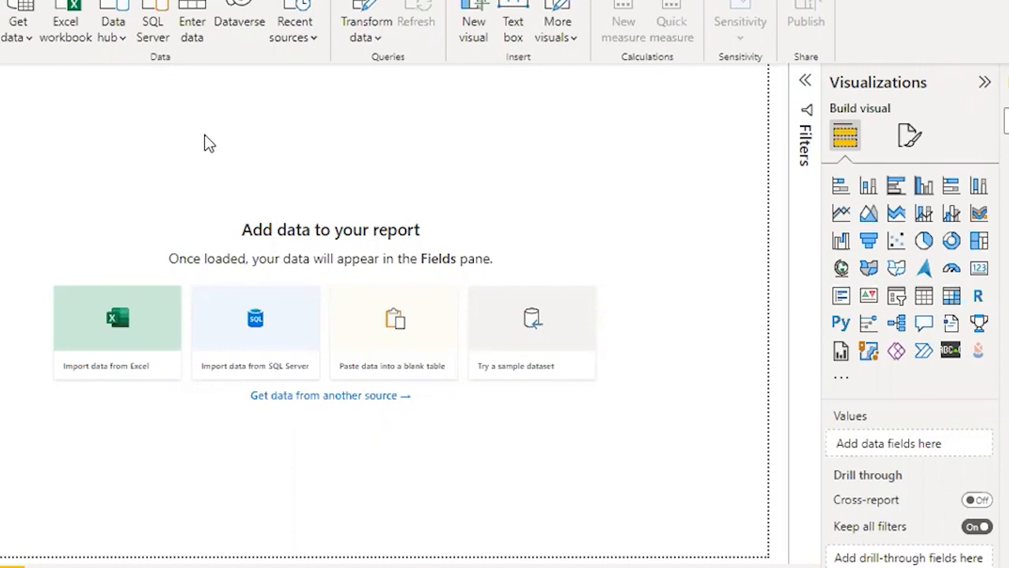
Open the full list of data source connectors for getting data.
click(30, 41)
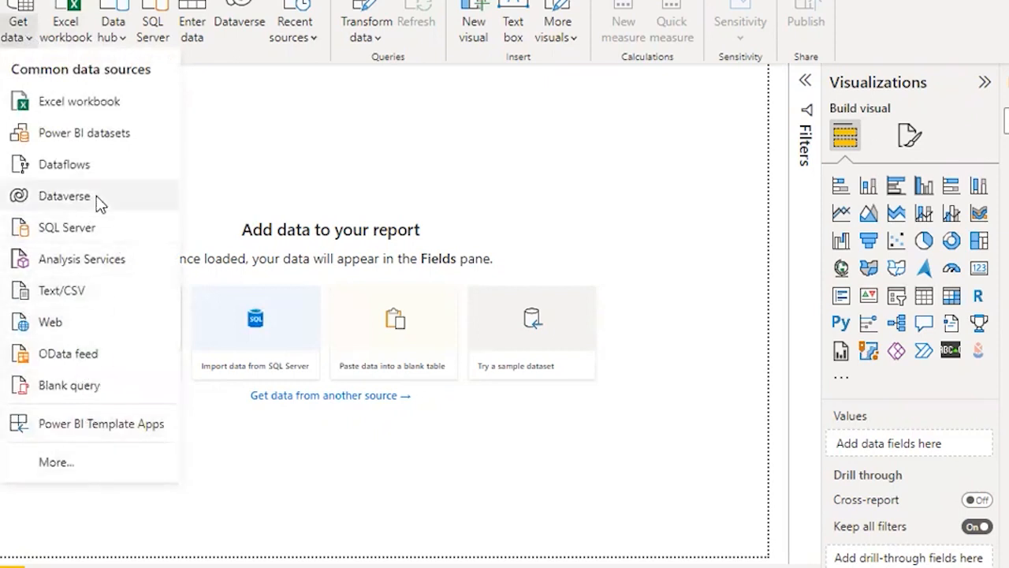
click(57, 464)
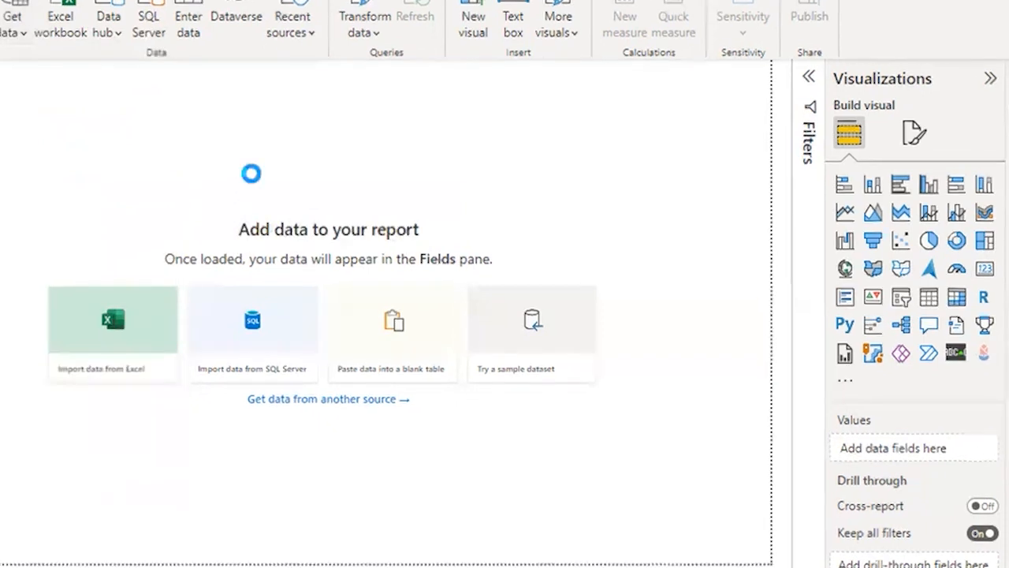
Switch to File Explorer, open the NCDailysales folder on drive D and look inside its Apr subfolder.
key(alt+Tab)
key(alt+Tab)
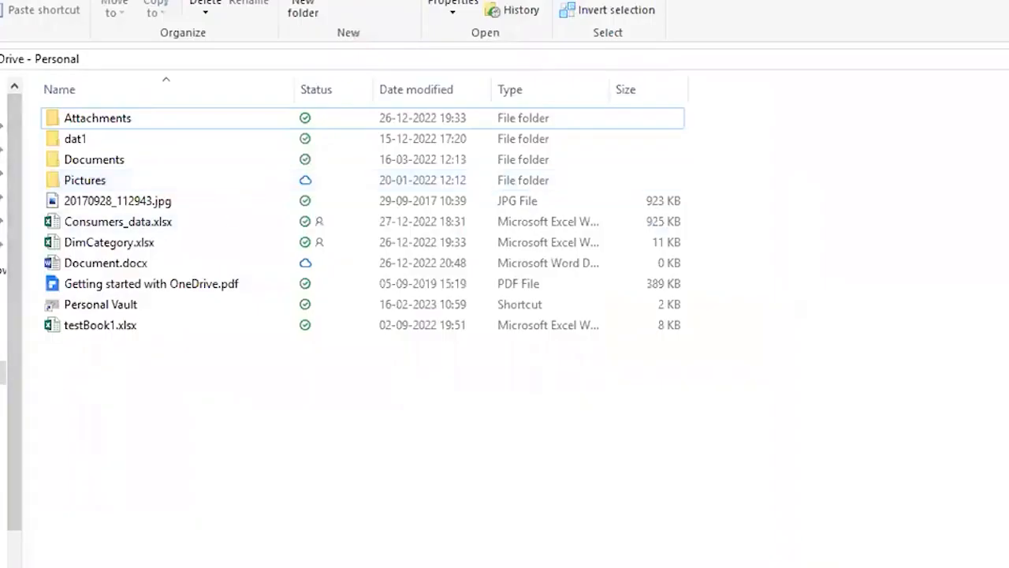
click(1, 530)
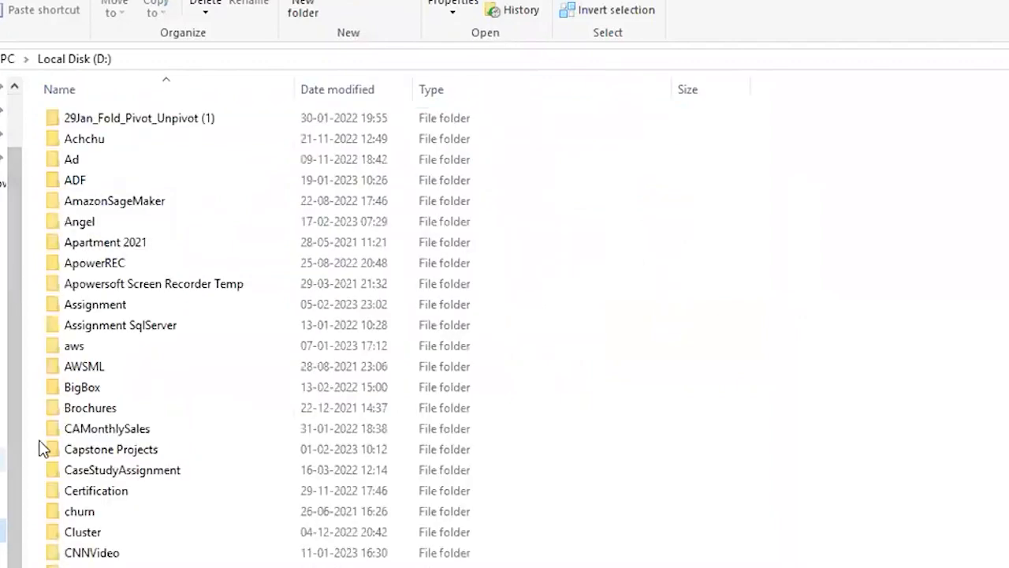
click(46, 437)
key(n)
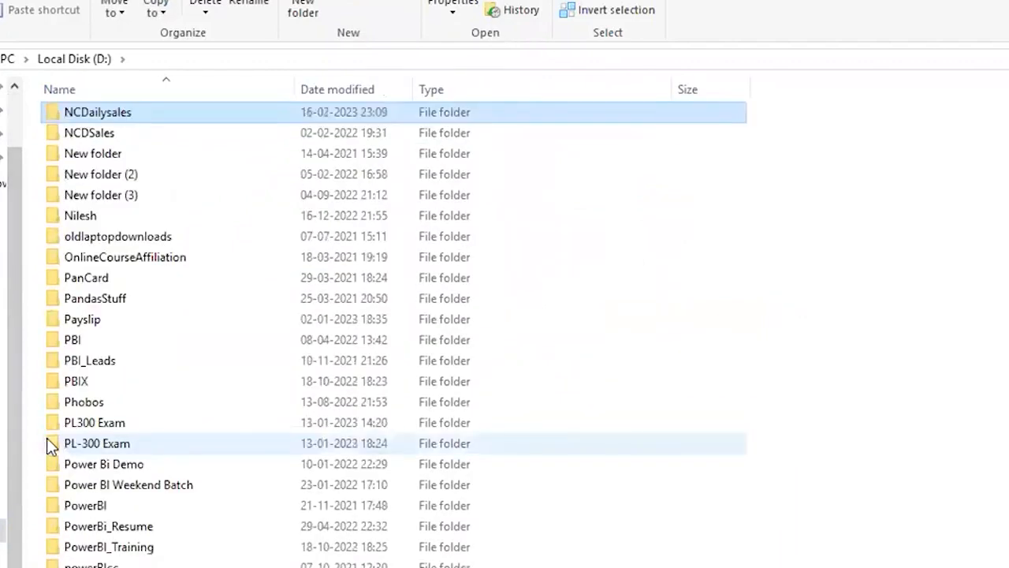
key(Return)
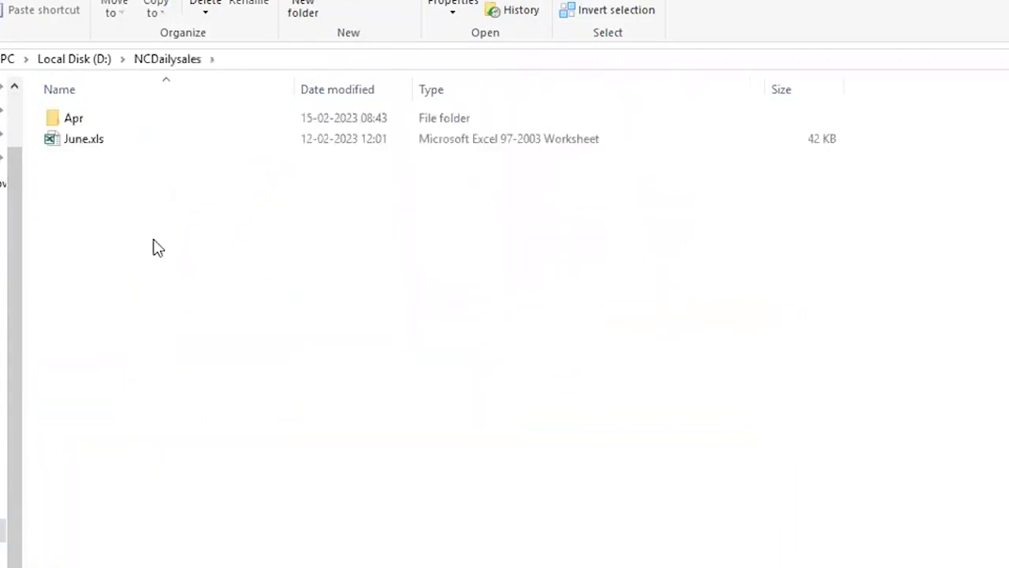
double_click(84, 118)
click(167, 60)
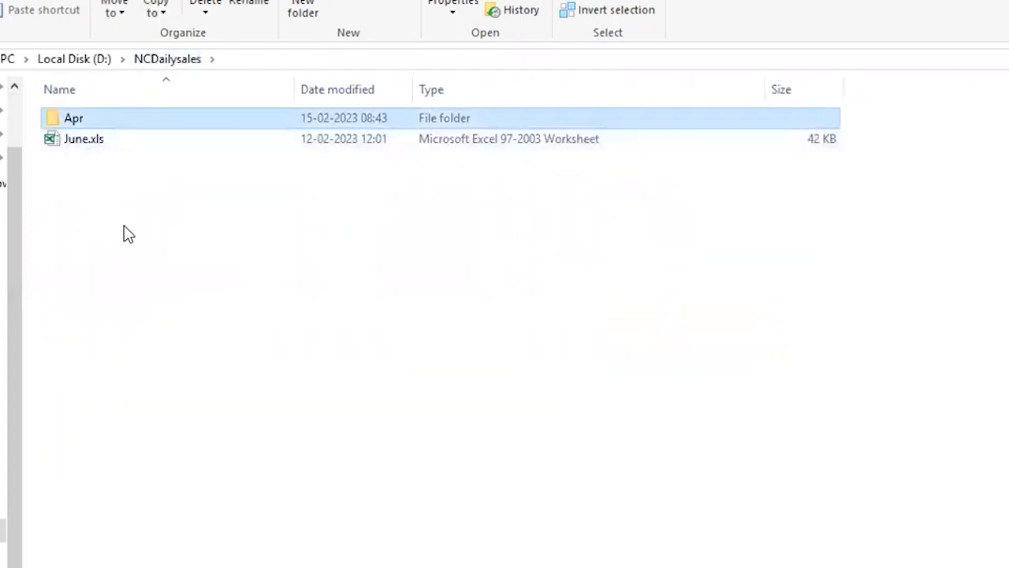
Open June.xls from the NCDailysales folder and examine its whole data range.
double_click(95, 146)
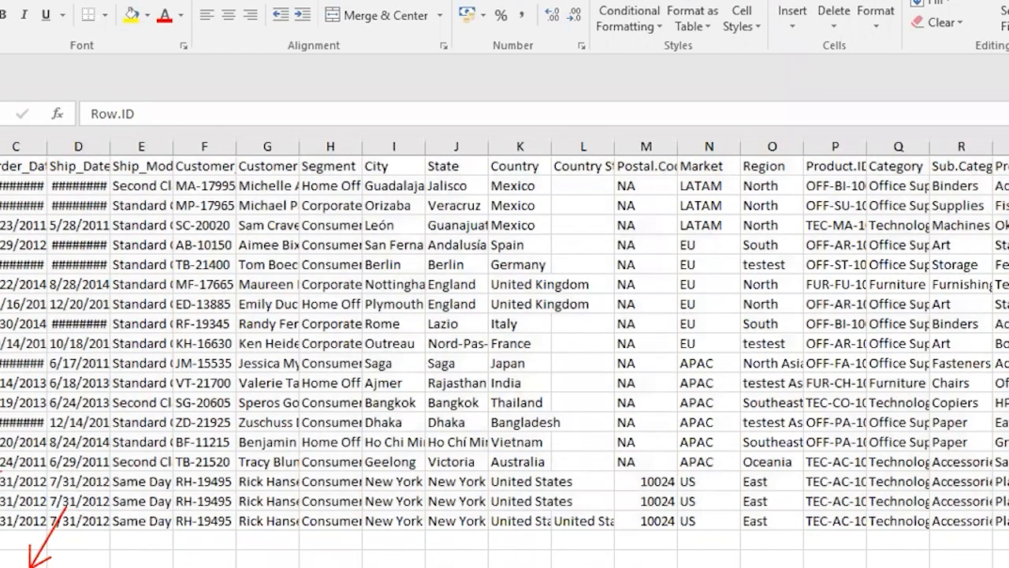
key(ctrl+a)
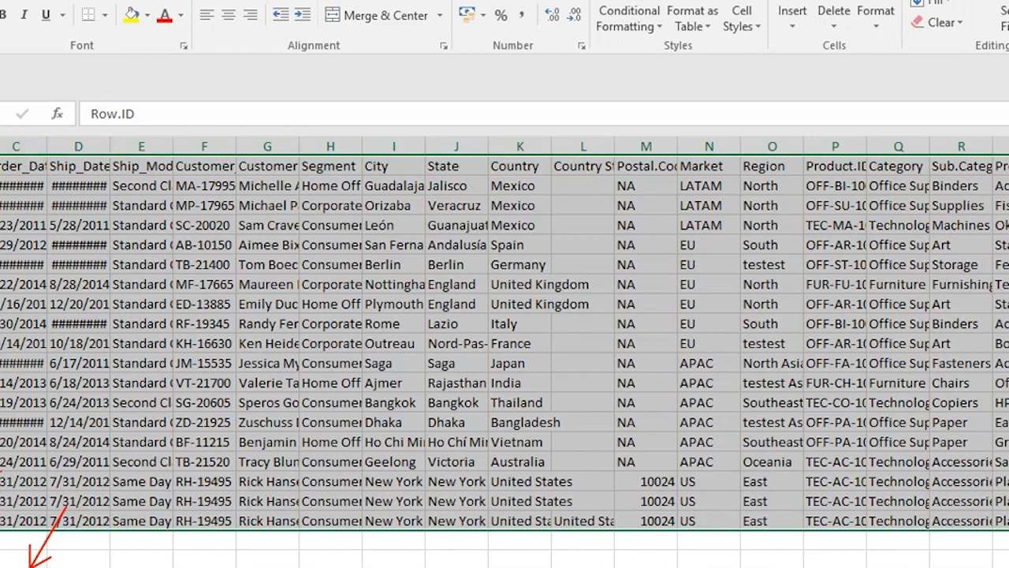
click(1, 205)
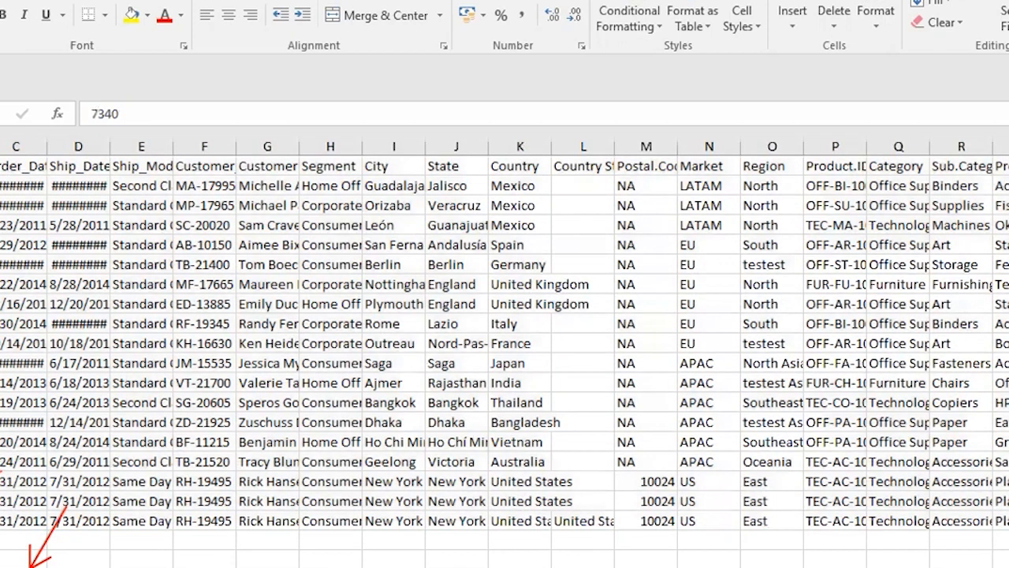
click(2, 500)
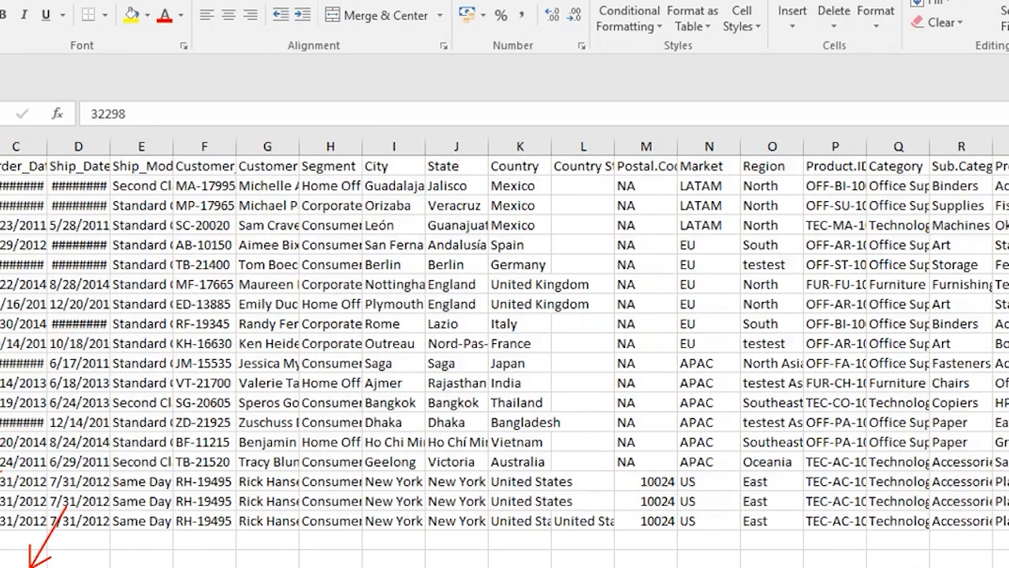
key(ctrl+a)
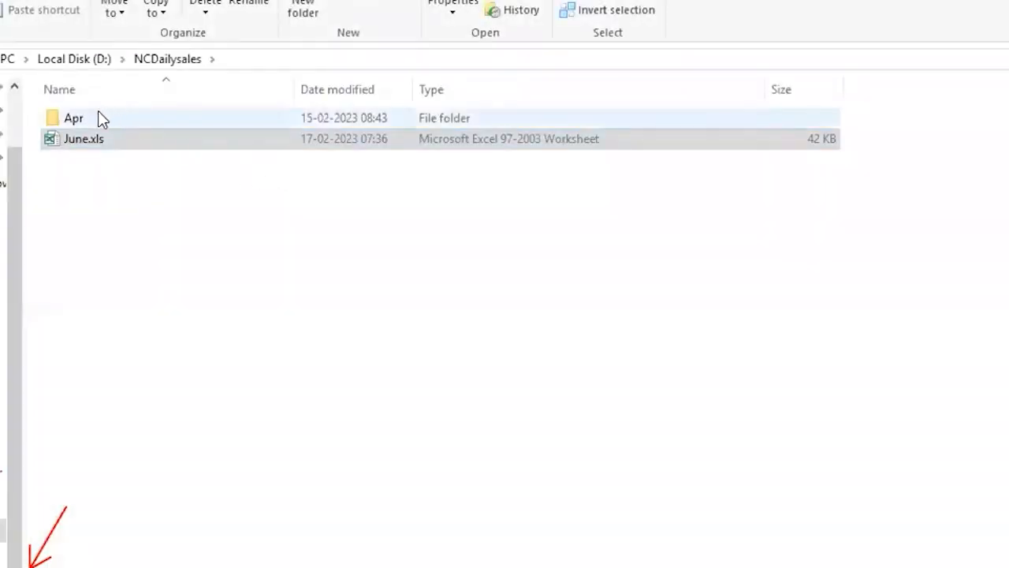
Open Apr.xls from the Apr subfolder and examine its columns across the full width of the sheet.
double_click(97, 110)
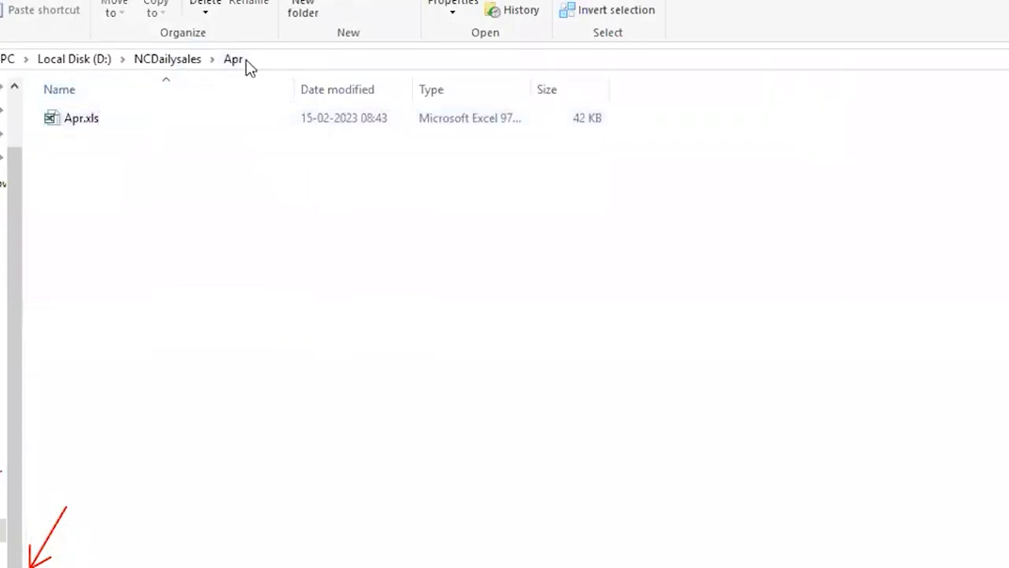
double_click(102, 127)
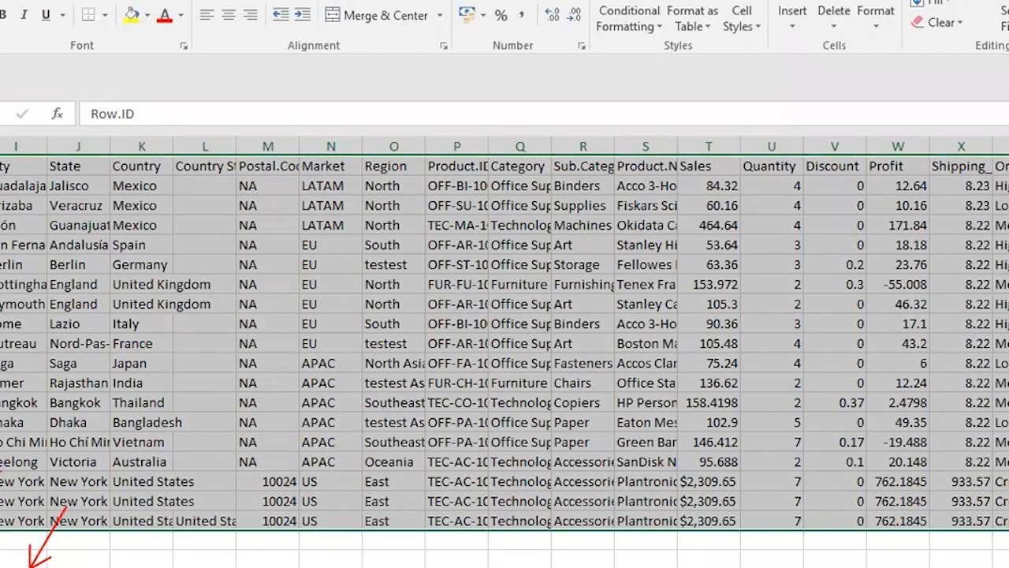
scroll(504, 343, left, 6)
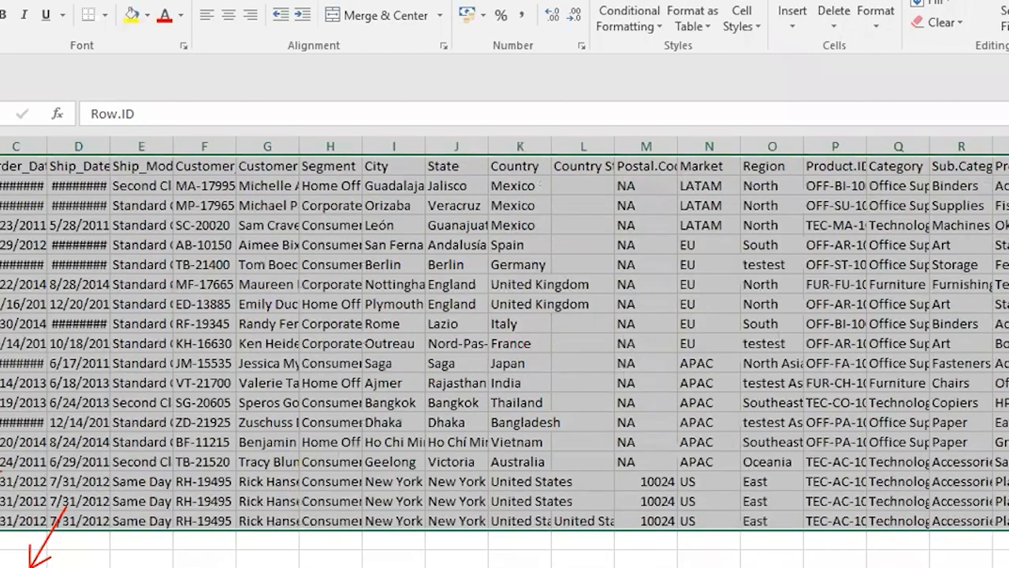
scroll(504, 343, right, 6)
scroll(504, 343, left, 6)
scroll(504, 343, right, 6)
scroll(504, 343, left, 6)
scroll(505, 343, right, 6)
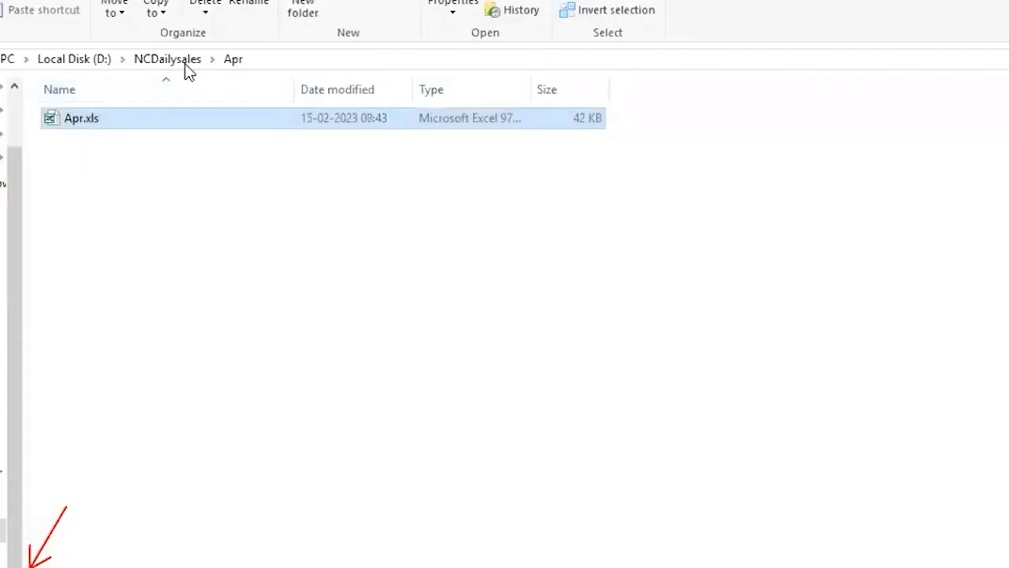
Return to the NCDailysales folder and check the contents of its Apr subfolder once more.
click(180, 60)
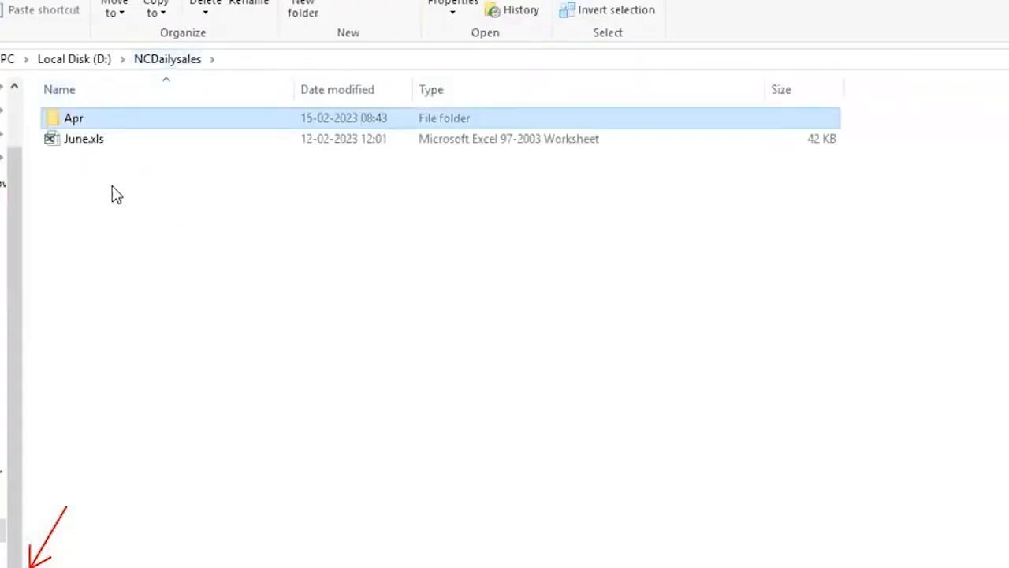
double_click(90, 124)
click(158, 61)
Switch to Power BI Desktop and start a Folder connection, leaving the folder path empty.
key(alt+Tab)
key(alt+Tab)
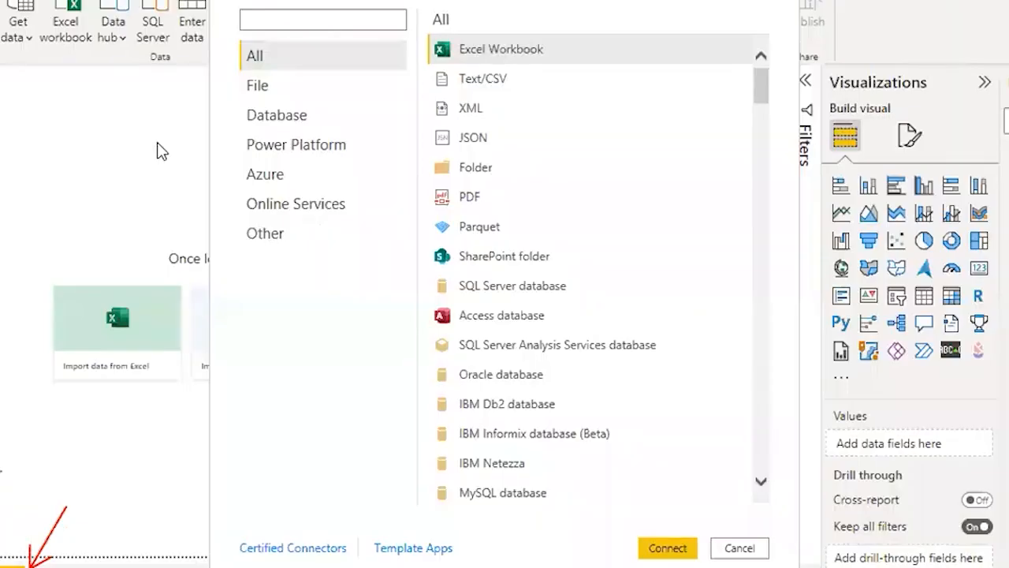
double_click(486, 167)
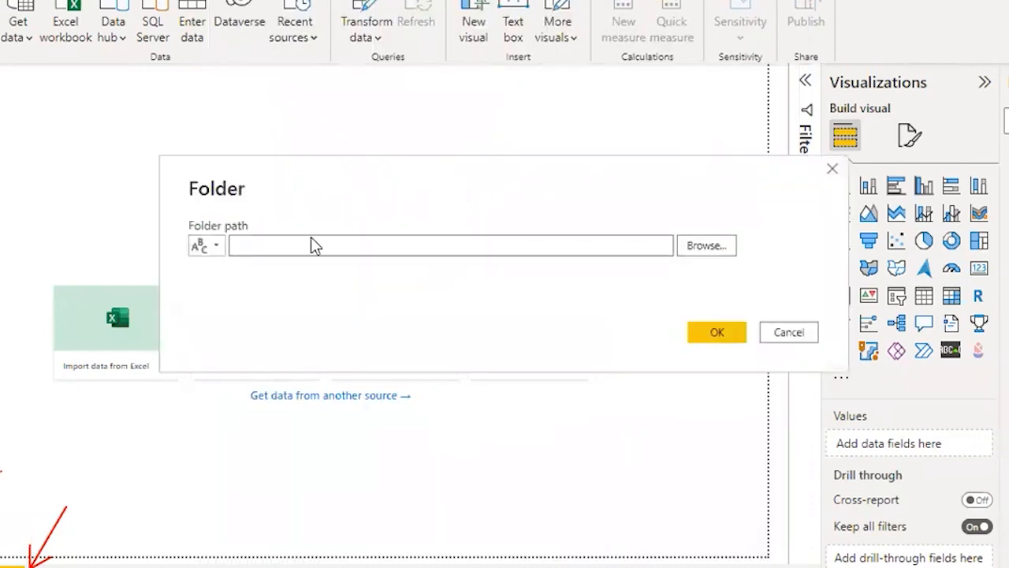
key(ctrl+v)
key(ctrl+a)
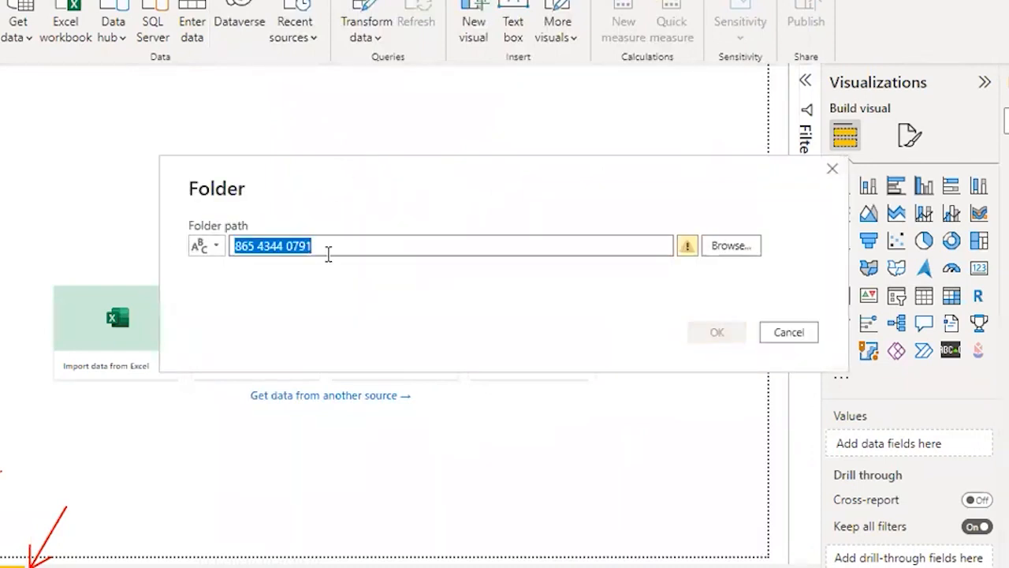
key(BackSpace)
Copy the NCDailysales folder's path from File Explorer and enter D:\NCDailysales as the folder path in Power BI Desktop.
key(alt+Tab)
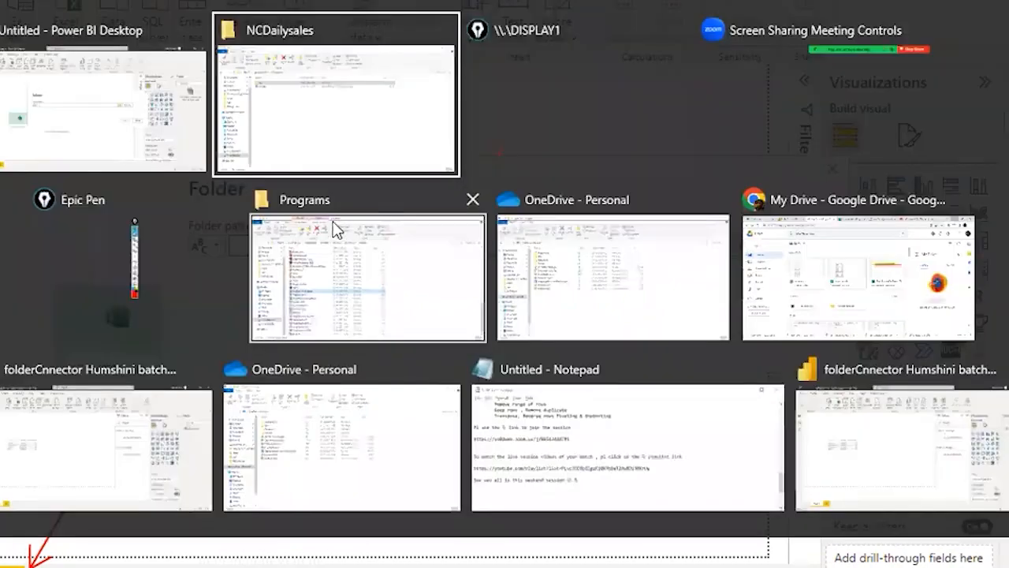
click(236, 57)
key(ctrl+c)
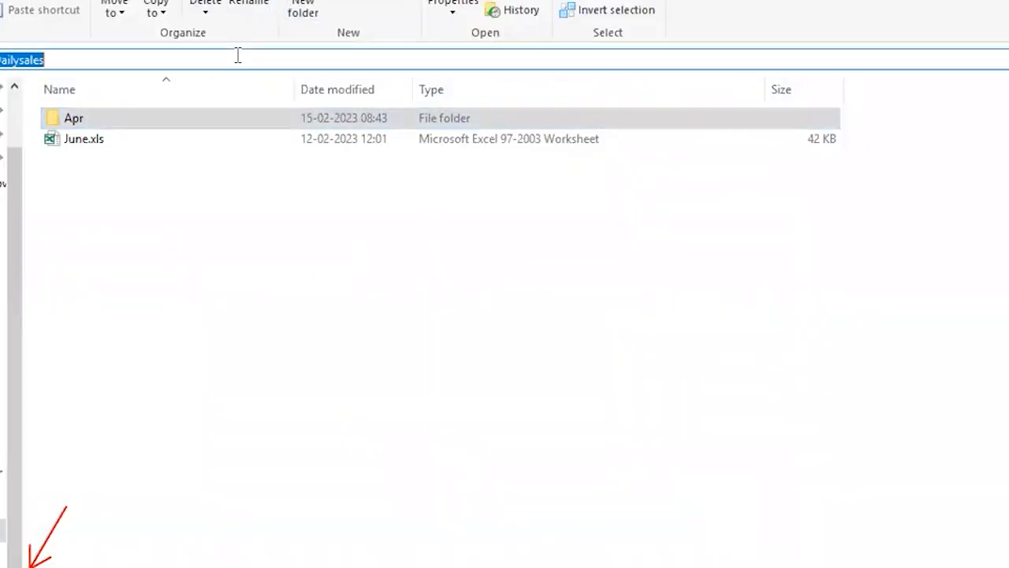
key(alt+Tab)
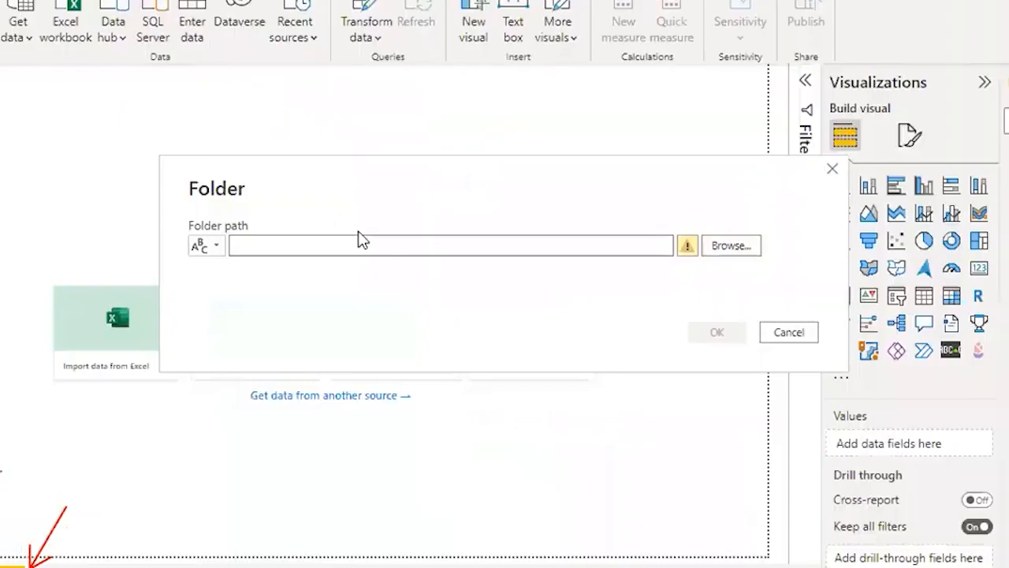
key(ctrl+v)
Switch to File Explorer, copy the NCDailysales folder's path again and review the Apr subfolder.
key(alt+Tab)
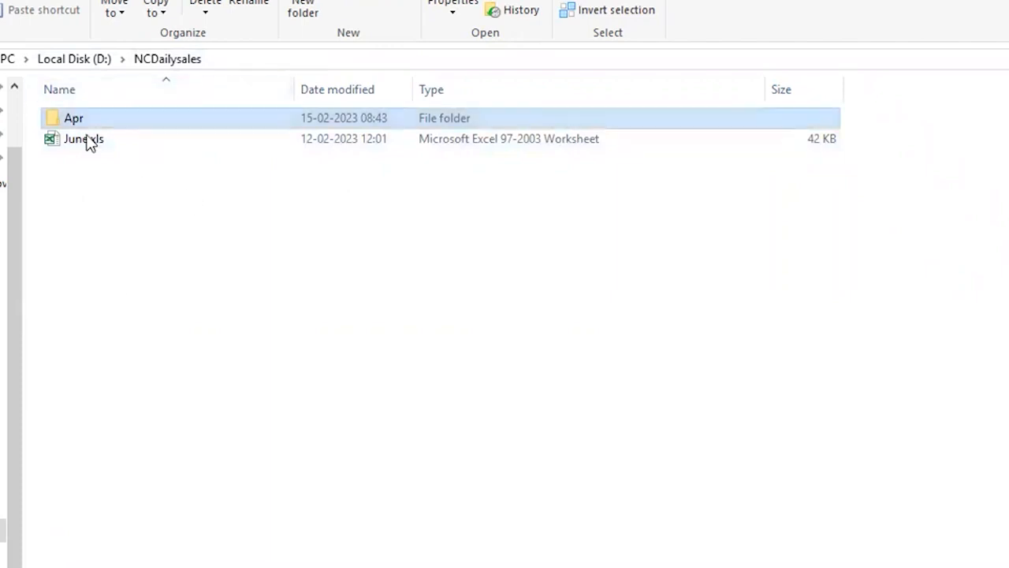
click(270, 60)
key(ctrl+c)
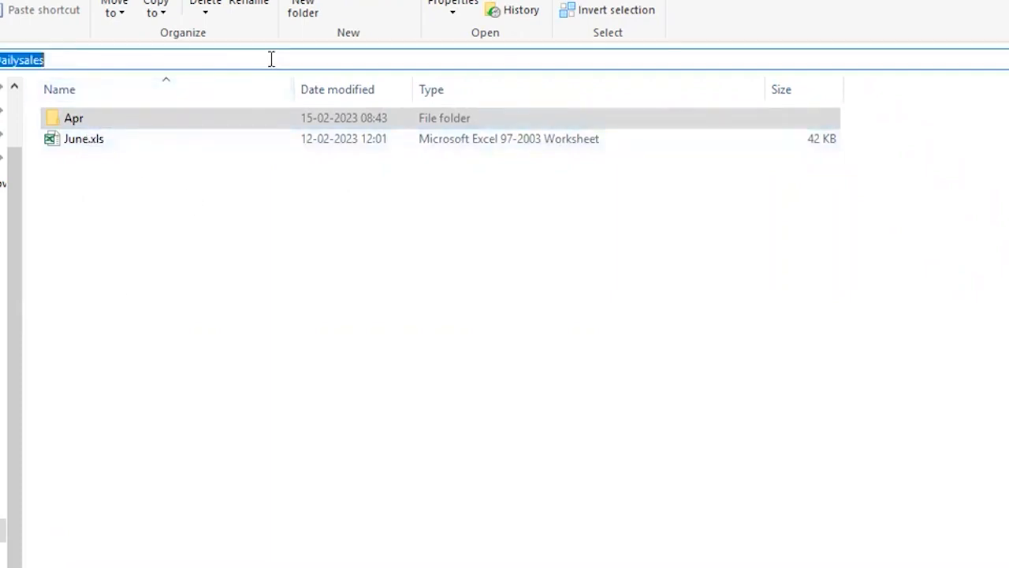
click(68, 122)
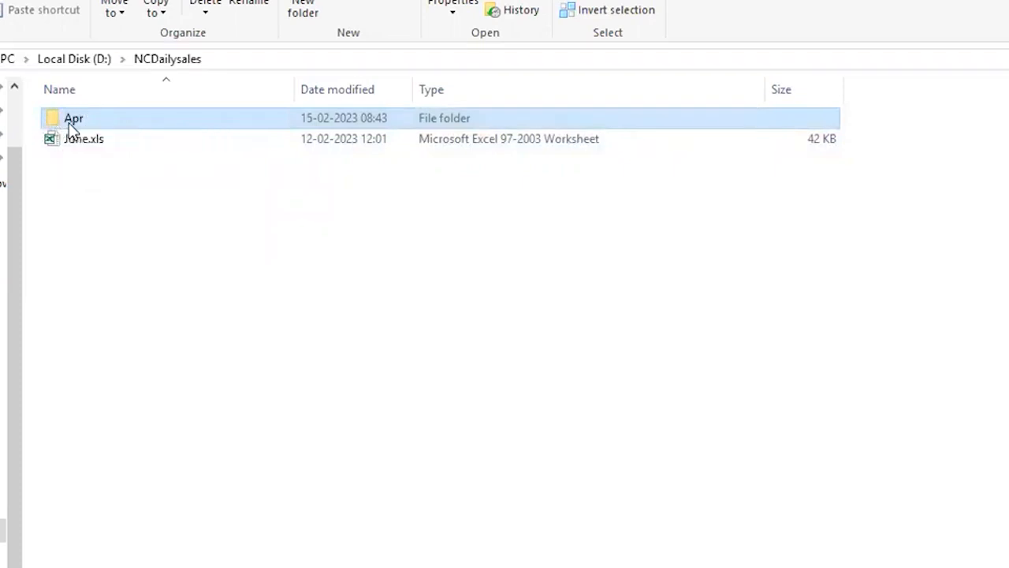
double_click(69, 122)
click(158, 68)
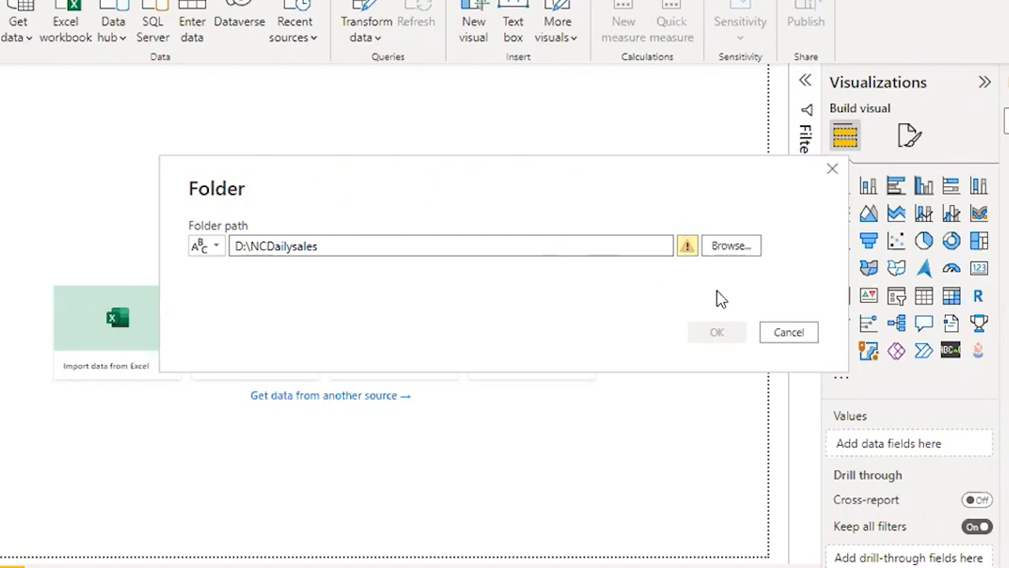
Cancel the folder connection in Power BI Desktop and browse the Excel workbooks offered for import.
click(789, 332)
click(30, 39)
click(32, 38)
click(30, 39)
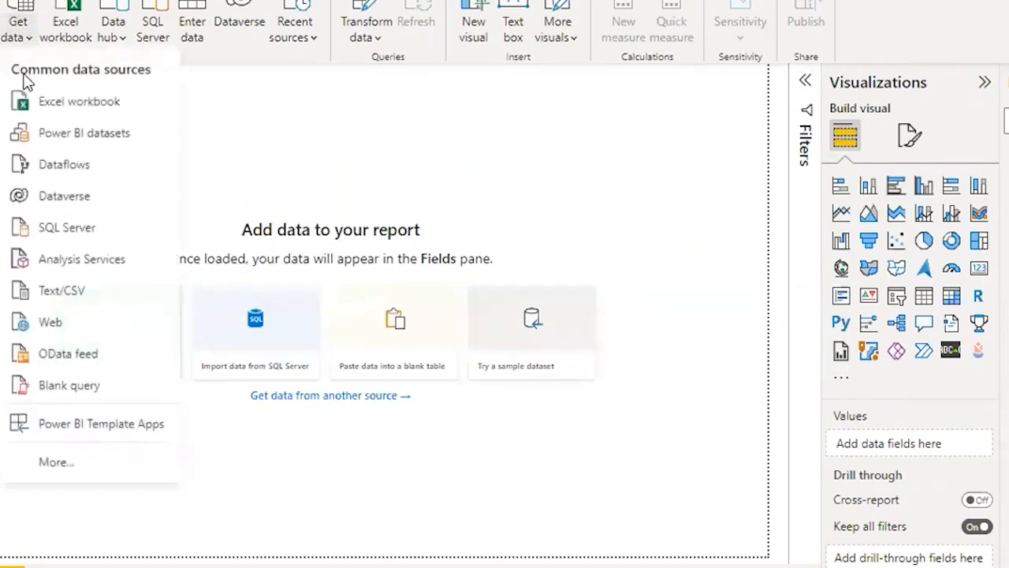
click(135, 105)
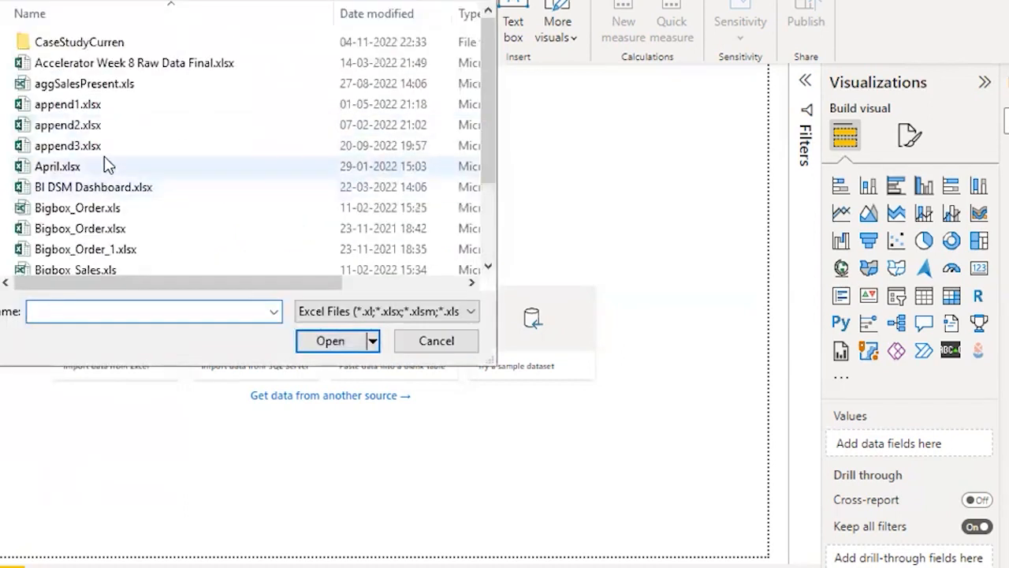
scroll(172, 104, down, 7)
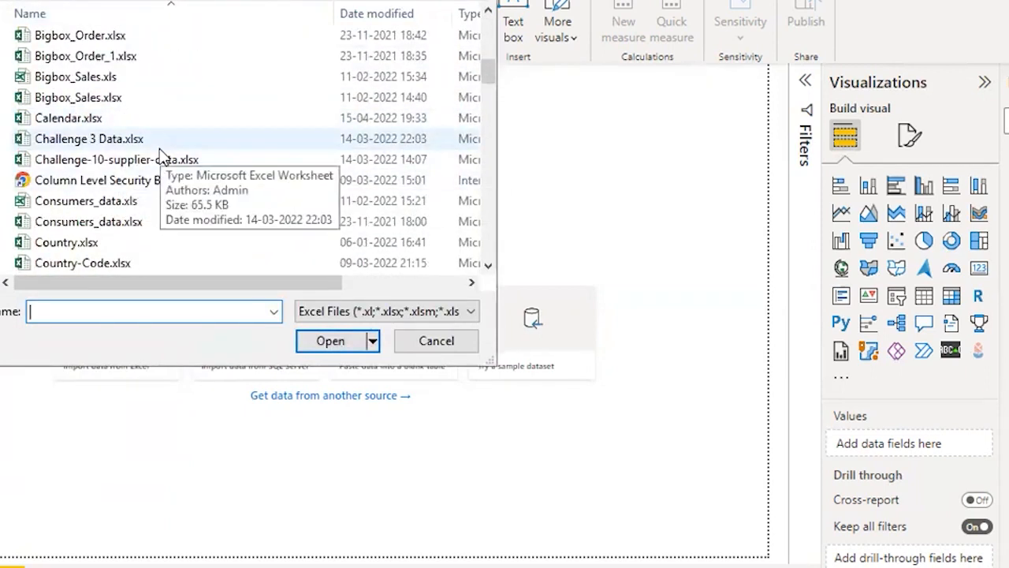
double_click(159, 148)
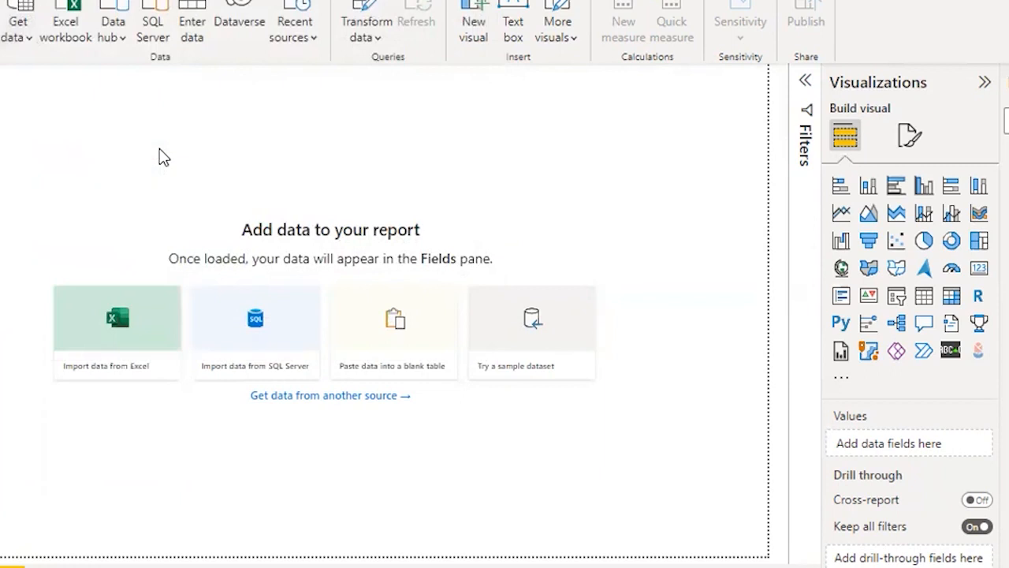
click(6, 36)
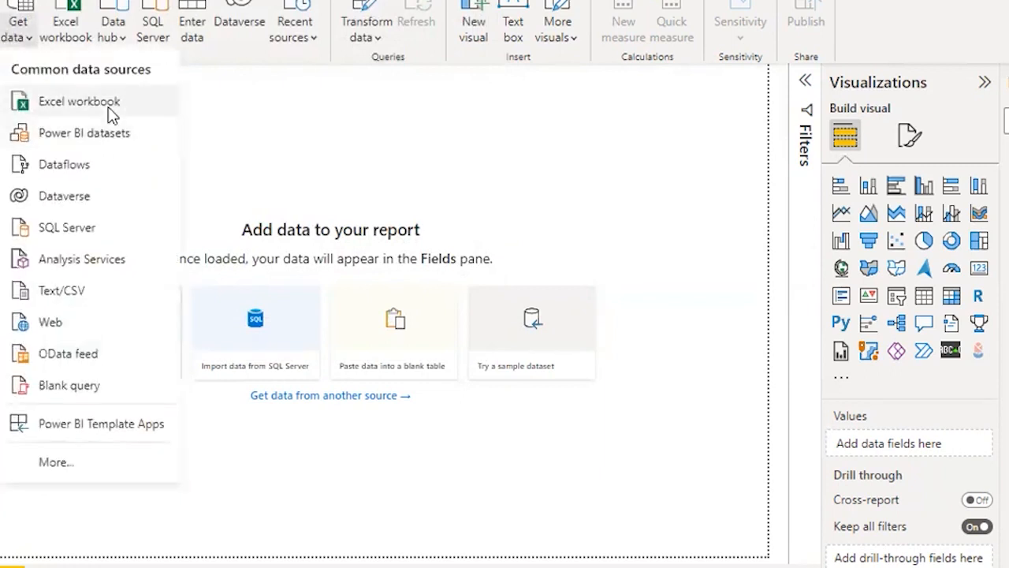
click(278, 123)
Start a new data connection with the Folder connector from the File category of data sources.
click(23, 38)
click(66, 461)
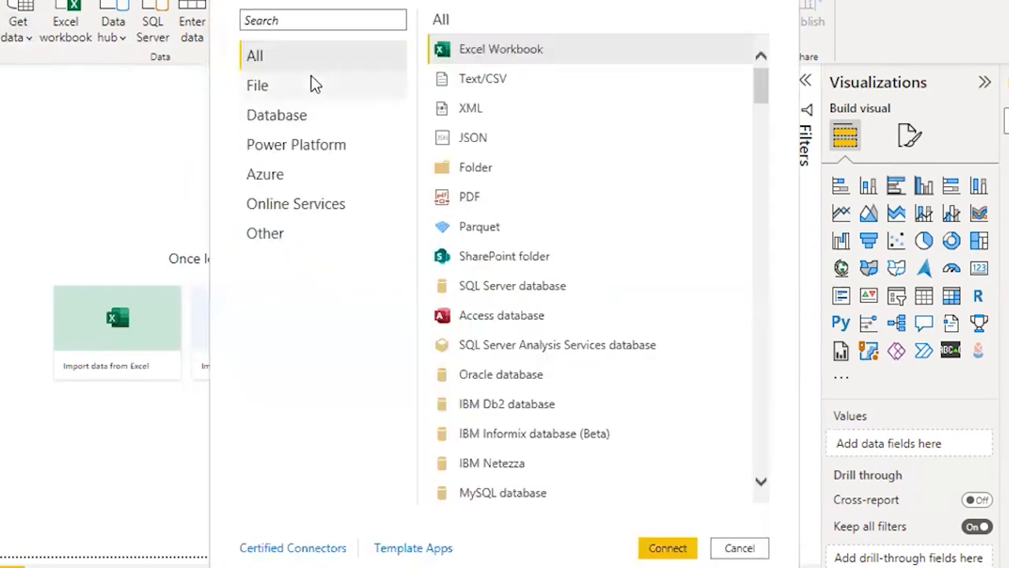
click(372, 93)
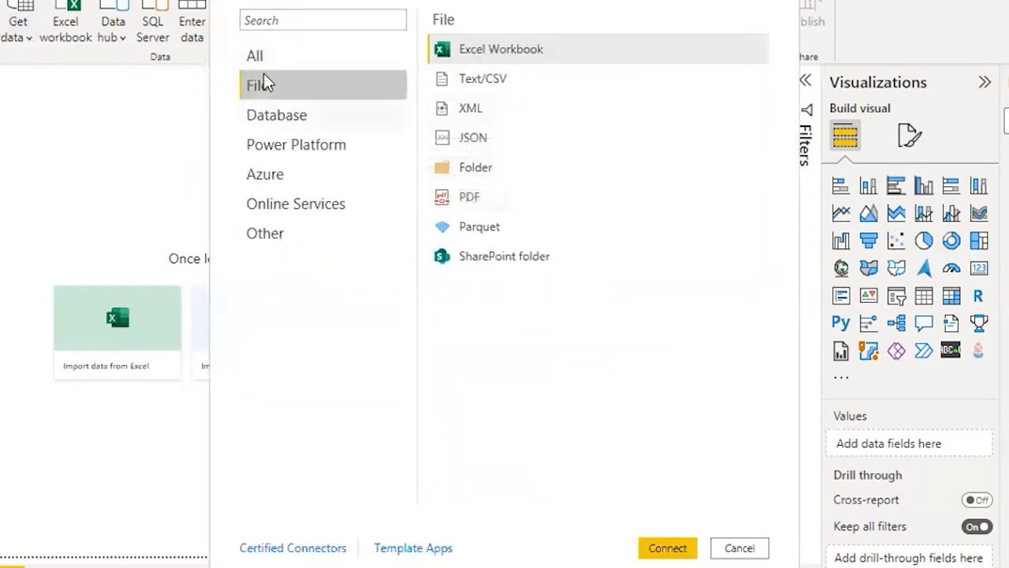
double_click(453, 170)
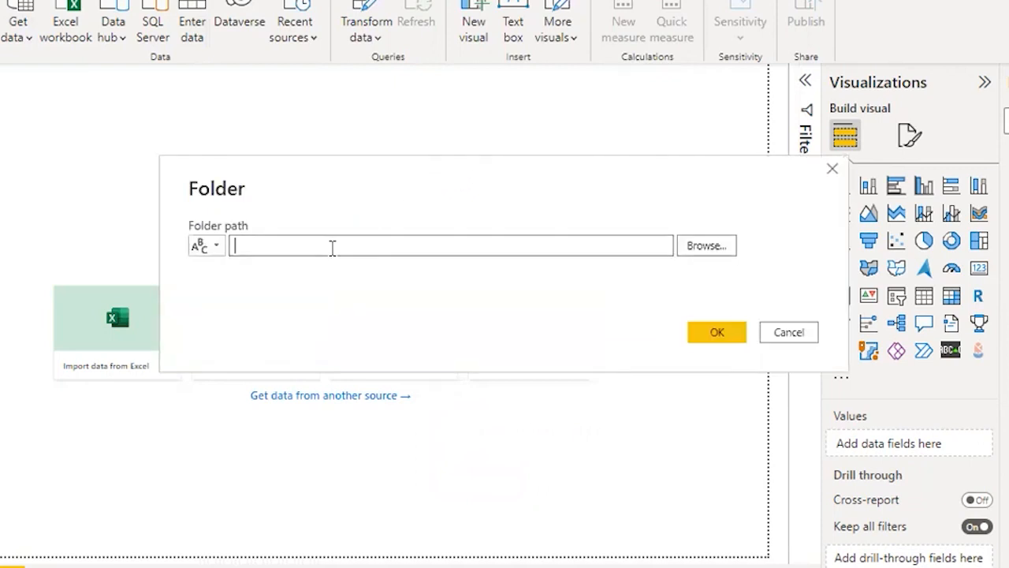
Set the folder path to D:\NCDailysales and connect to preview the files it contains.
key(ctrl+v)
click(712, 331)
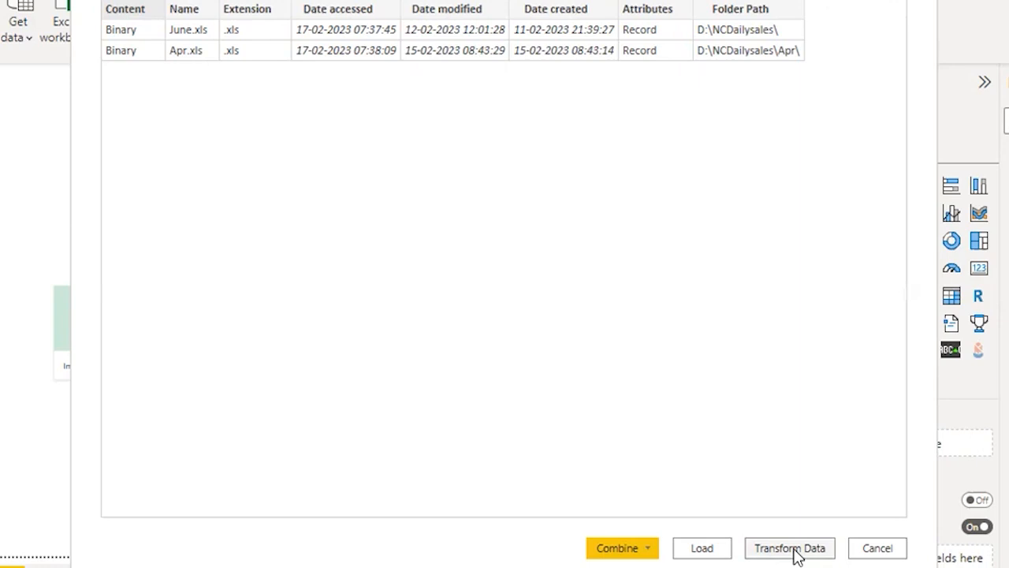
click(648, 548)
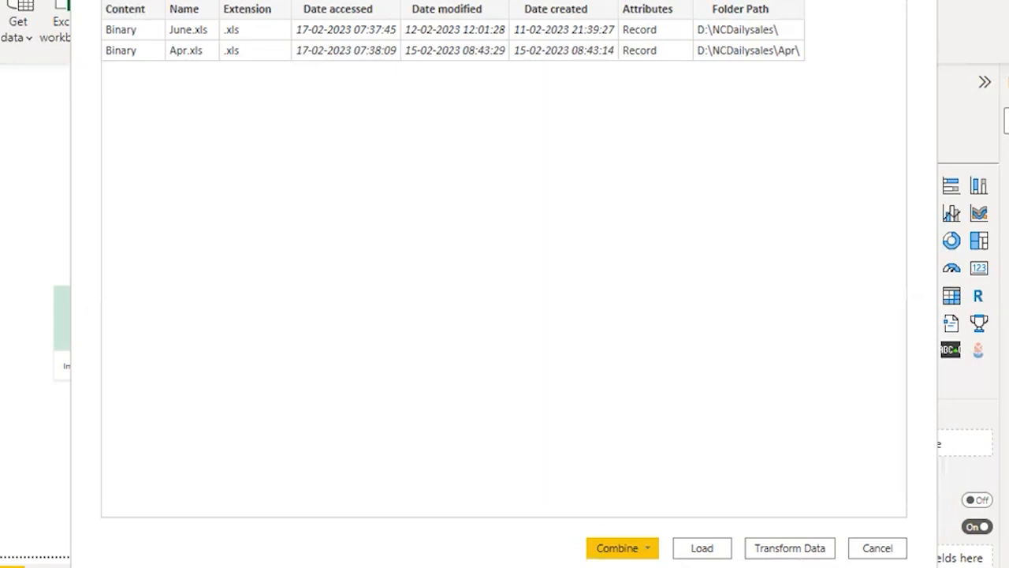
mouse_move(733, 567)
key(ctrl+shift)
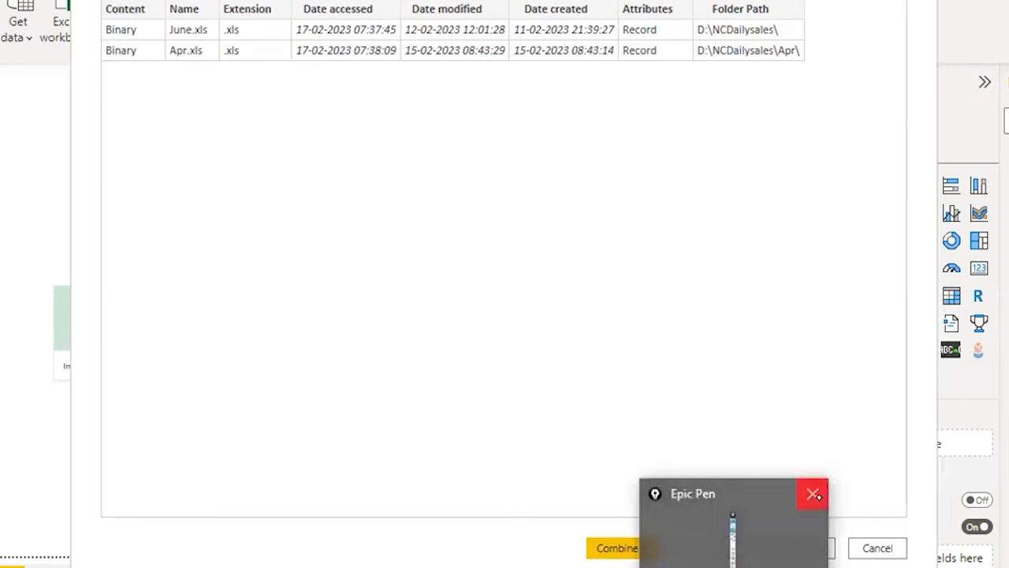
click(814, 494)
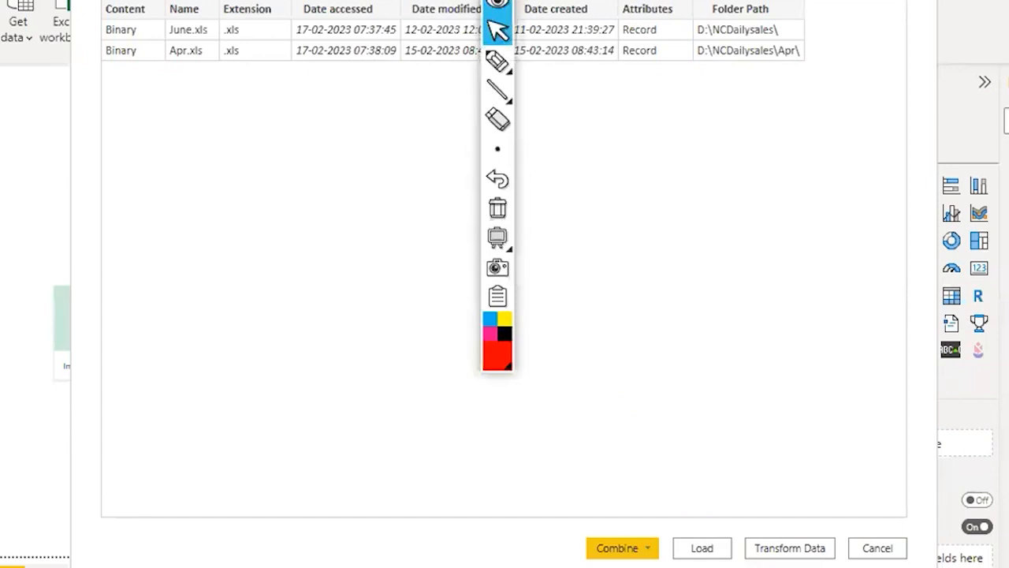
click(861, 150)
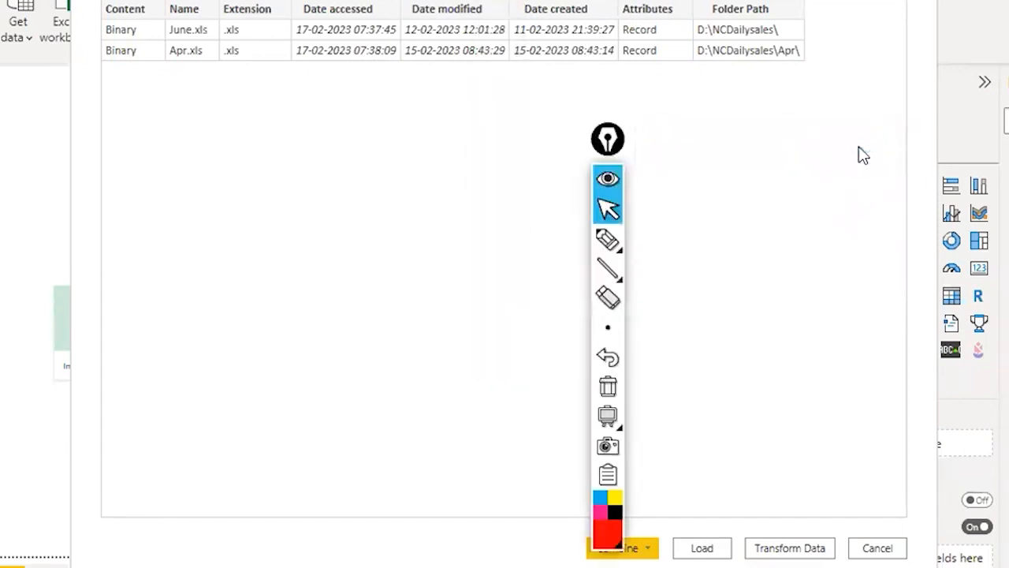
click(619, 152)
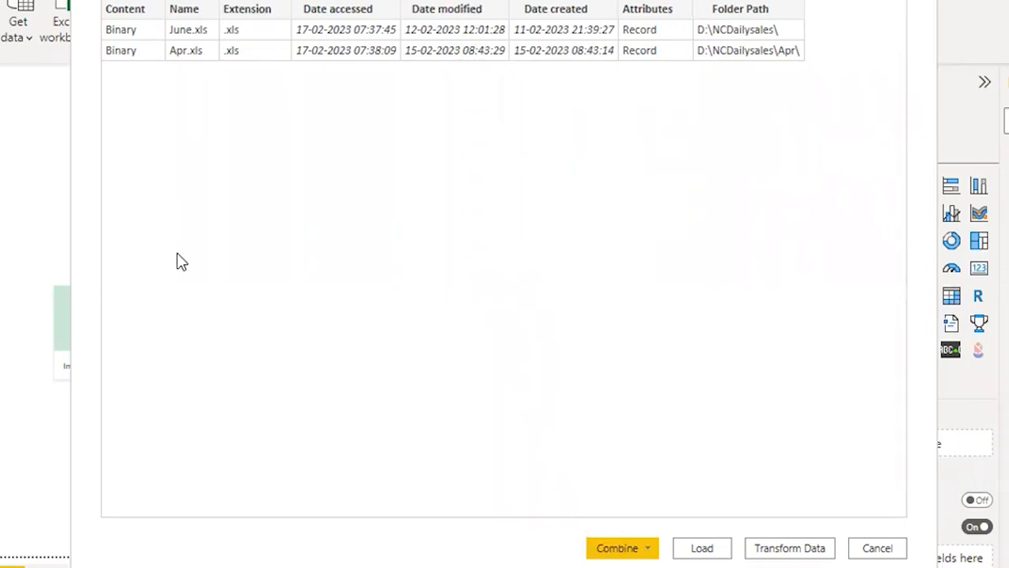
click(654, 556)
click(514, 305)
key(ctrl+shift)
mouse_move(163, 54)
mouse_down()
mouse_move(210, 103)
mouse_move(237, 86)
mouse_move(229, 91)
mouse_move(285, 102)
mouse_move(236, 91)
mouse_move(240, 110)
mouse_move(236, 93)
mouse_up()
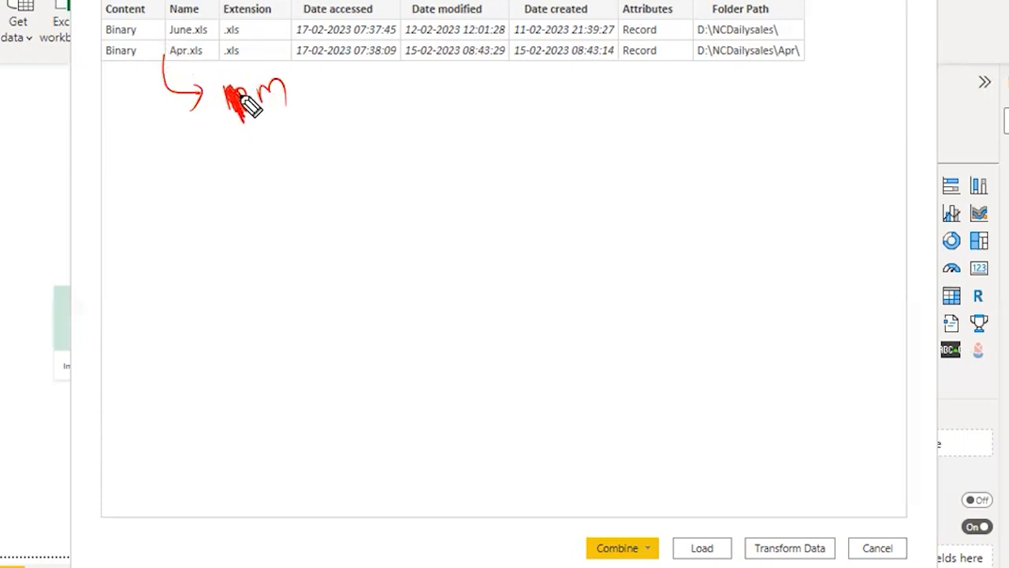
mouse_move(163, 35)
mouse_down()
mouse_move(194, 146)
mouse_move(217, 150)
mouse_up()
mouse_move(211, 139)
mouse_down()
mouse_move(224, 136)
mouse_move(220, 163)
mouse_move(254, 169)
mouse_up()
mouse_move(262, 148)
mouse_down()
mouse_move(284, 155)
mouse_move(290, 175)
mouse_up()
mouse_move(304, 96)
mouse_down()
mouse_move(328, 90)
mouse_move(324, 122)
mouse_up()
drag(372, 84, 393, 105)
mouse_move(413, 69)
mouse_down()
mouse_move(438, 84)
mouse_move(475, 77)
mouse_up()
mouse_move(389, 156)
mouse_down()
mouse_move(444, 171)
mouse_move(490, 158)
mouse_move(478, 157)
mouse_up()
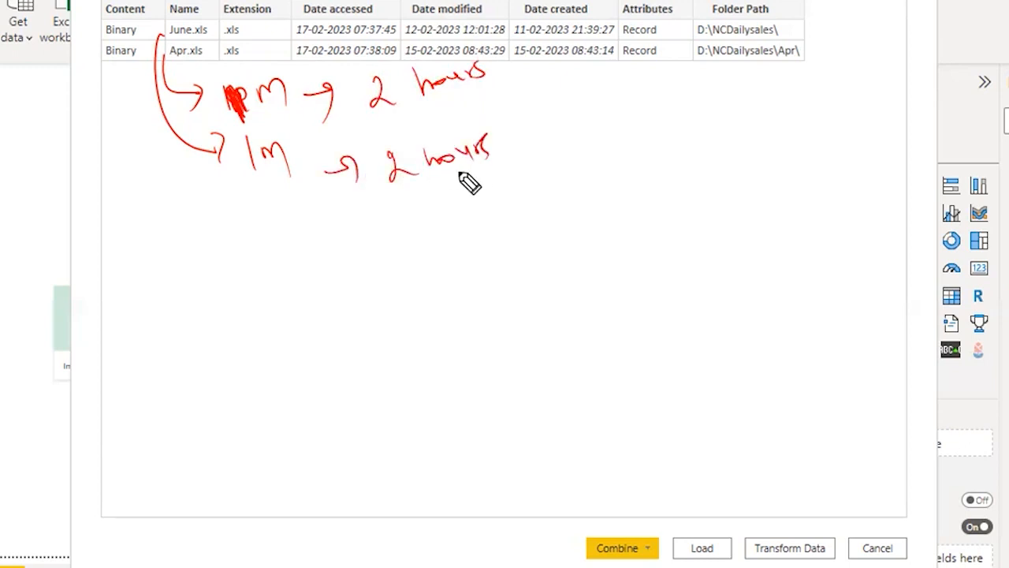
mouse_move(486, 94)
mouse_down()
mouse_move(523, 78)
mouse_move(515, 105)
mouse_up()
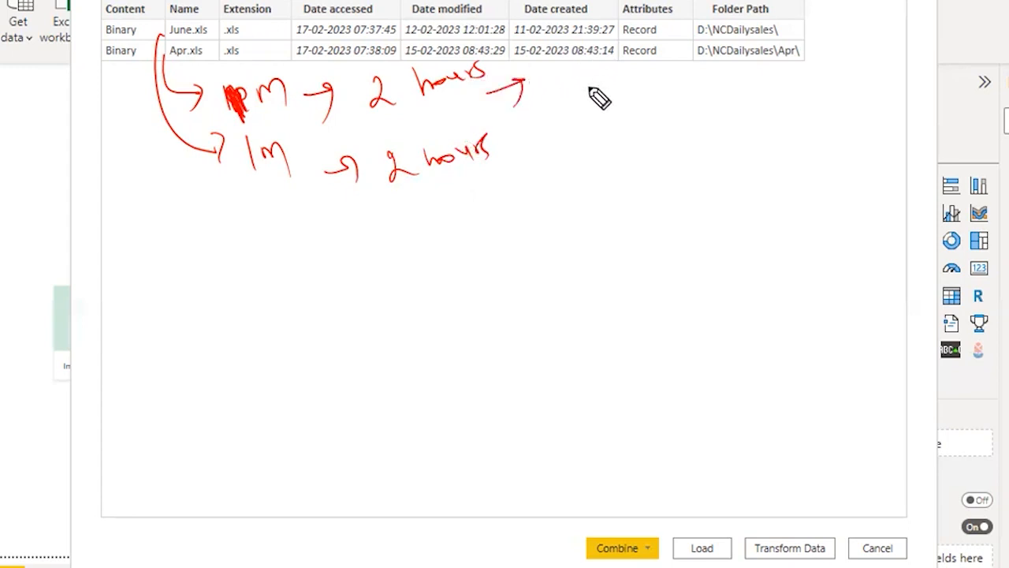
mouse_move(561, 75)
mouse_down()
mouse_move(567, 87)
mouse_move(606, 93)
mouse_up()
drag(516, 174, 604, 152)
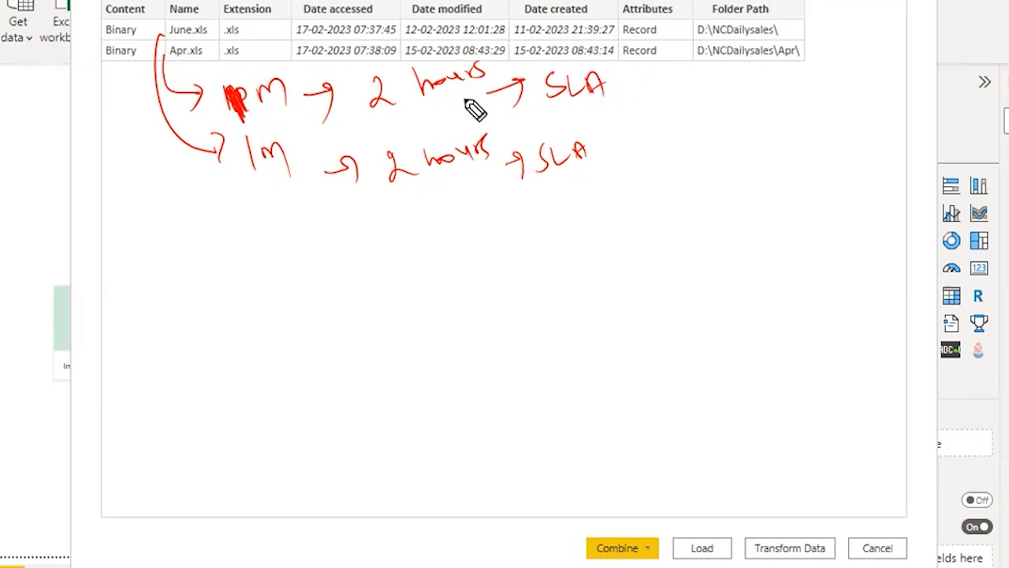
drag(384, 118, 441, 115)
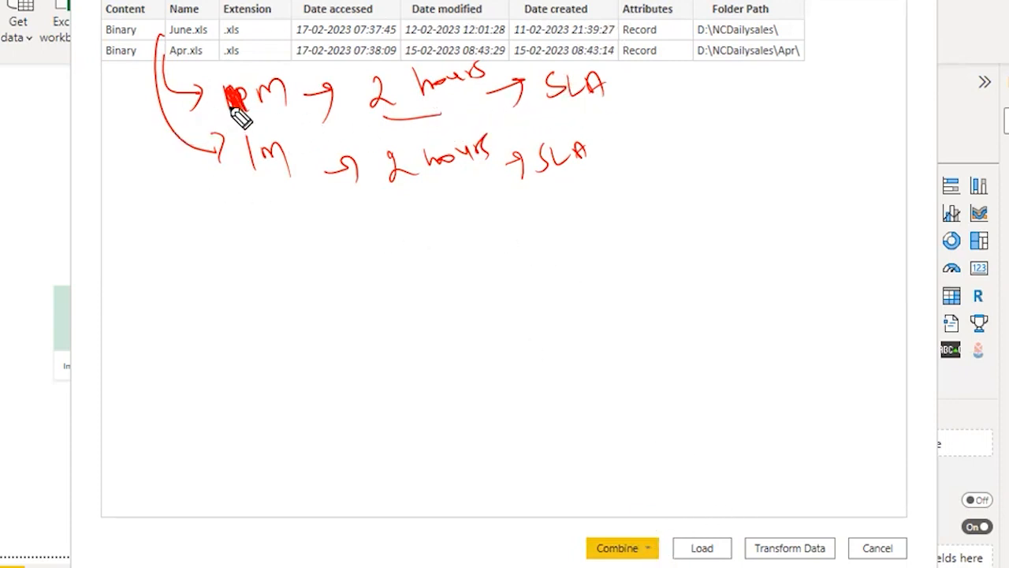
drag(209, 104, 256, 189)
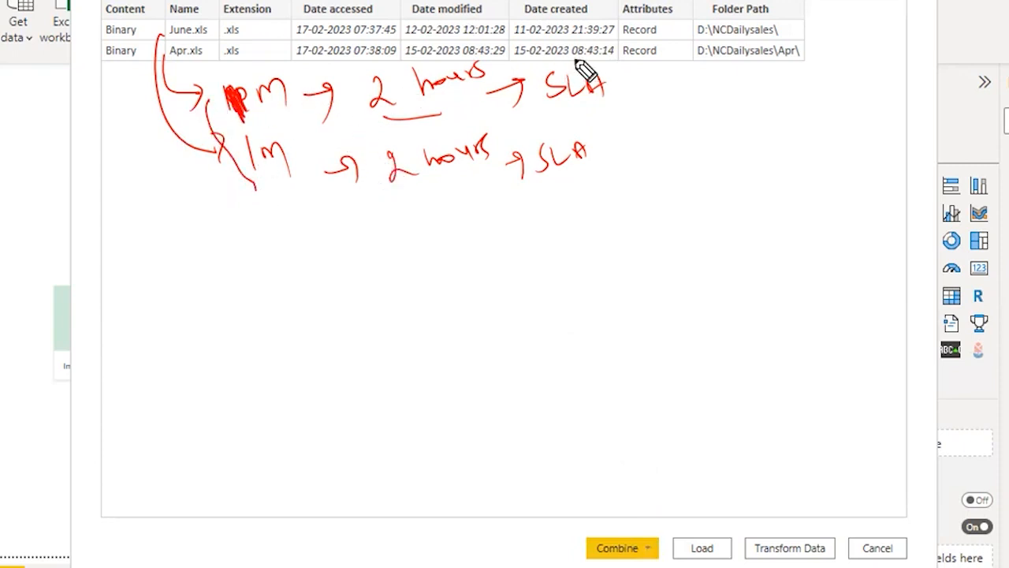
mouse_move(643, 71)
mouse_down()
mouse_move(648, 103)
mouse_move(708, 93)
mouse_move(716, 113)
mouse_move(713, 79)
mouse_up()
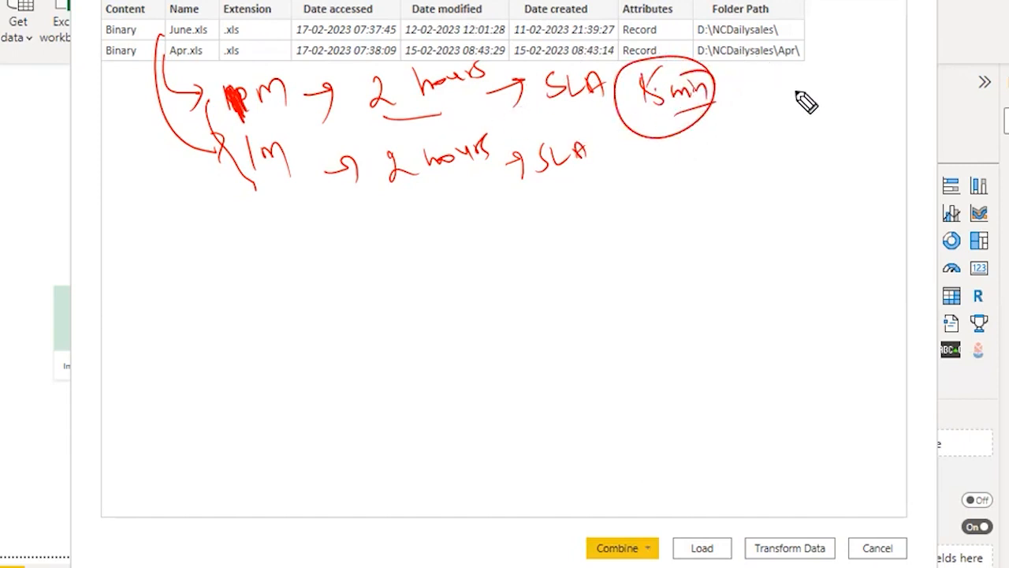
mouse_move(841, 74)
mouse_down()
mouse_move(886, 61)
mouse_move(870, 90)
mouse_move(821, 115)
mouse_up()
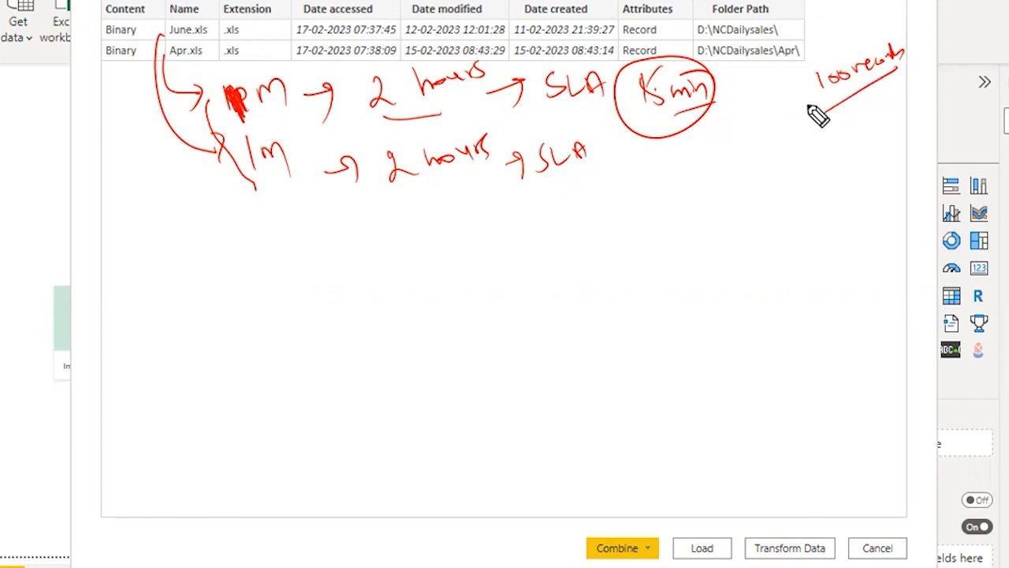
drag(601, 78, 562, 101)
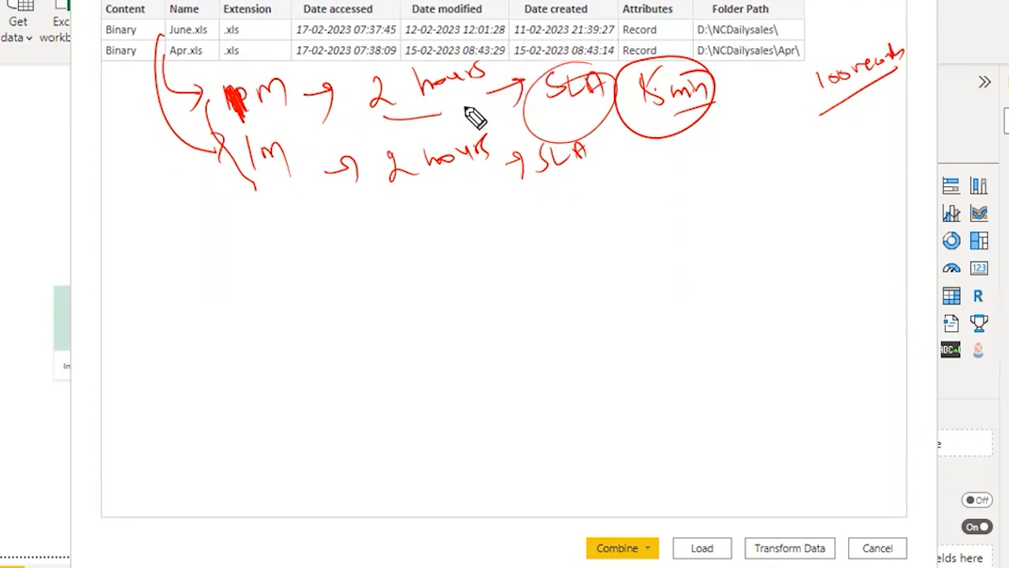
drag(280, 101, 315, 80)
drag(337, 167, 318, 205)
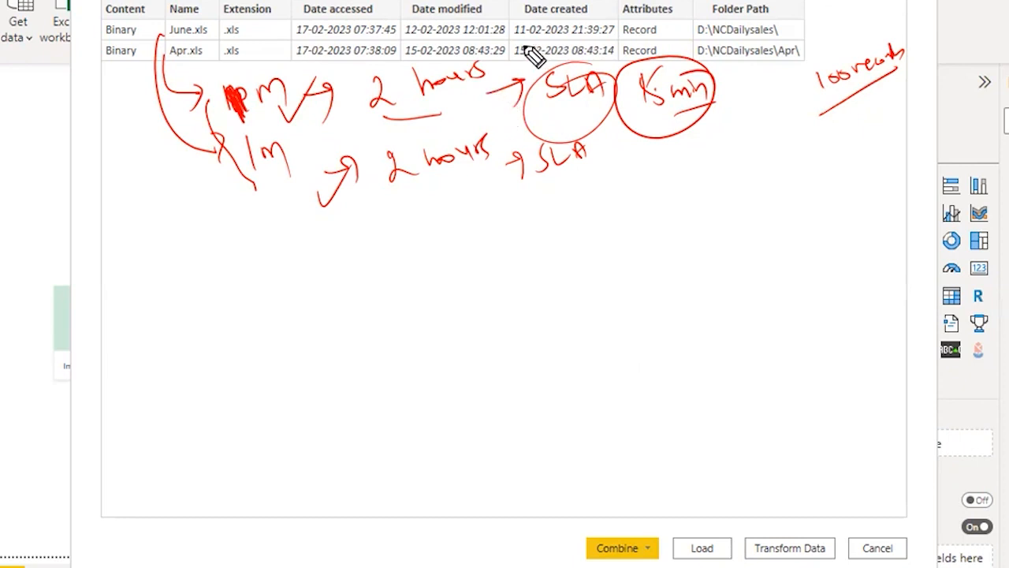
drag(817, 103, 881, 77)
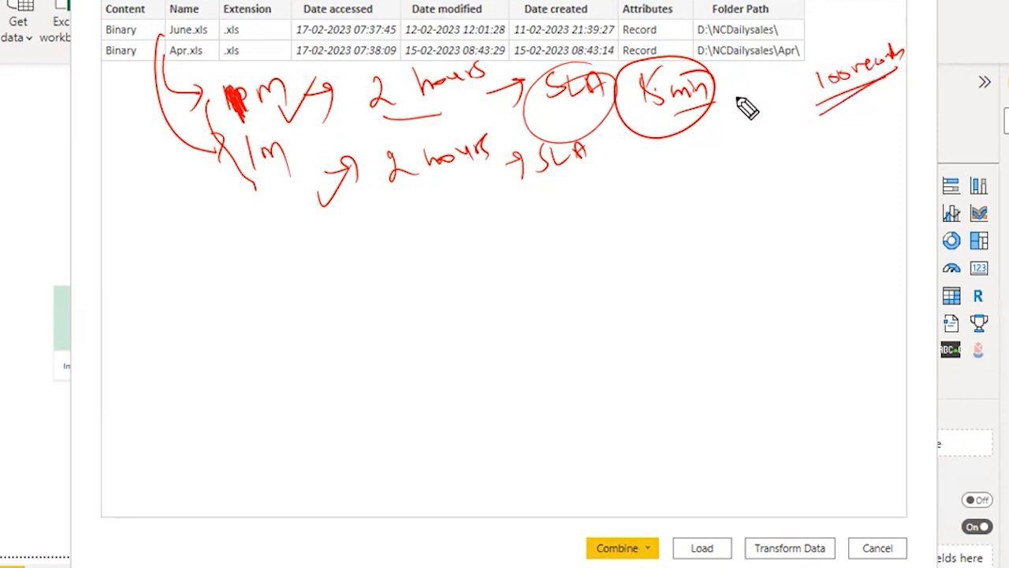
drag(773, 62, 625, 69)
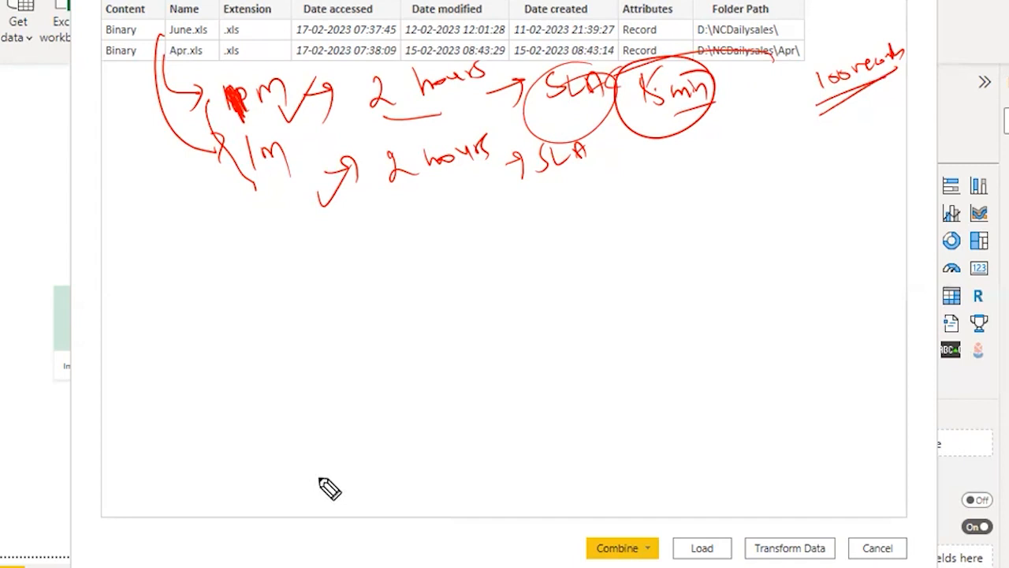
mouse_move(239, 39)
mouse_down()
mouse_move(239, 8)
mouse_move(229, 38)
mouse_up()
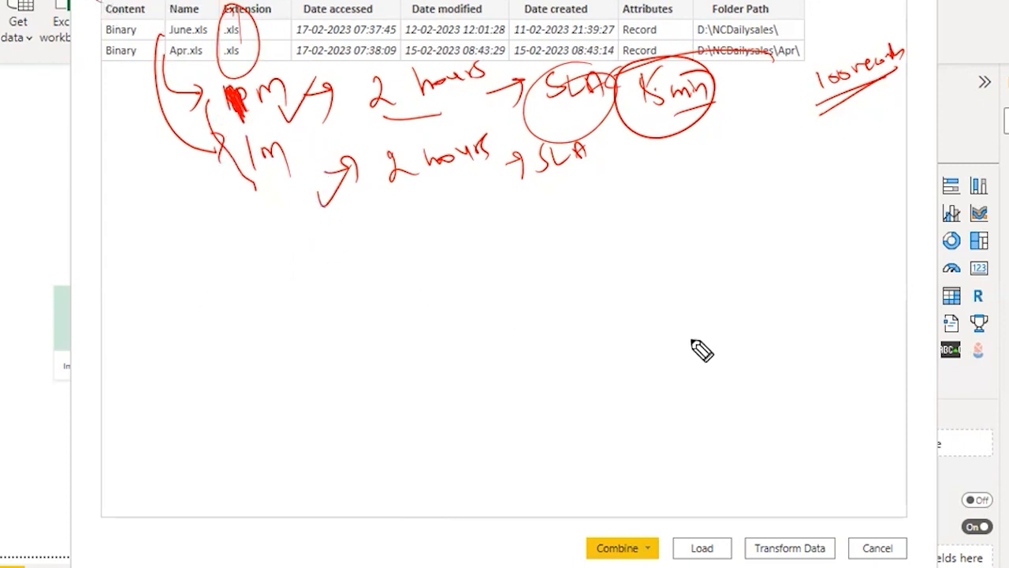
drag(763, 489, 789, 522)
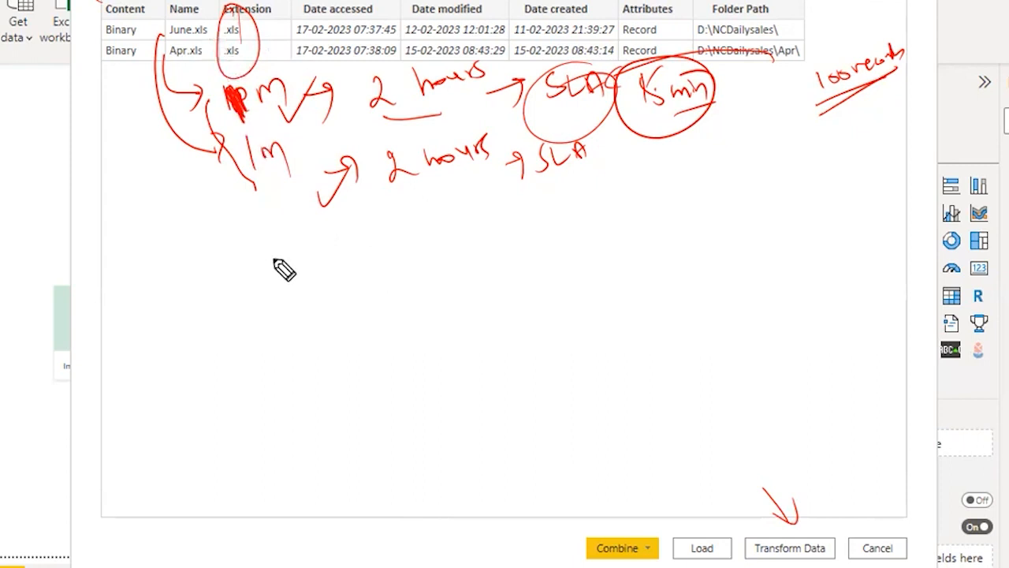
click(304, 266)
drag(321, 256, 325, 266)
mouse_move(339, 246)
mouse_down()
mouse_move(367, 217)
mouse_move(329, 239)
mouse_up()
click(332, 304)
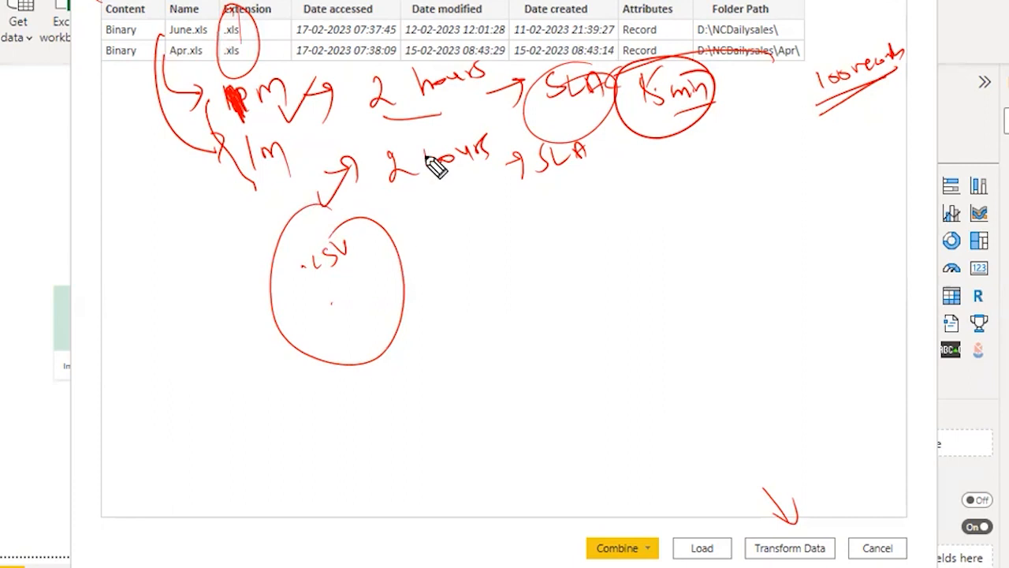
key(e)
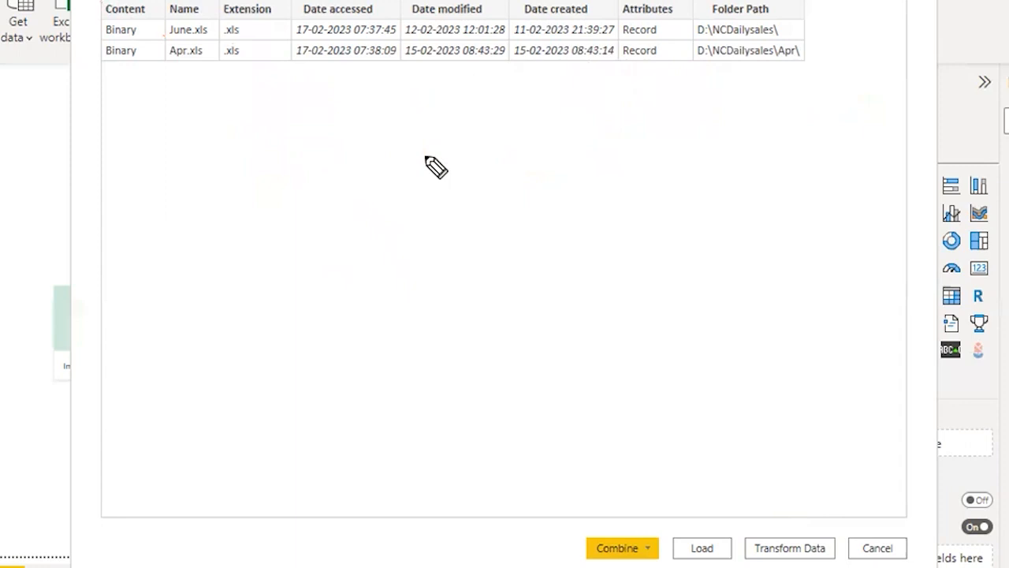
key(Escape)
Load the NCDailysales file list as a table and open its query in Power Query Editor.
click(719, 547)
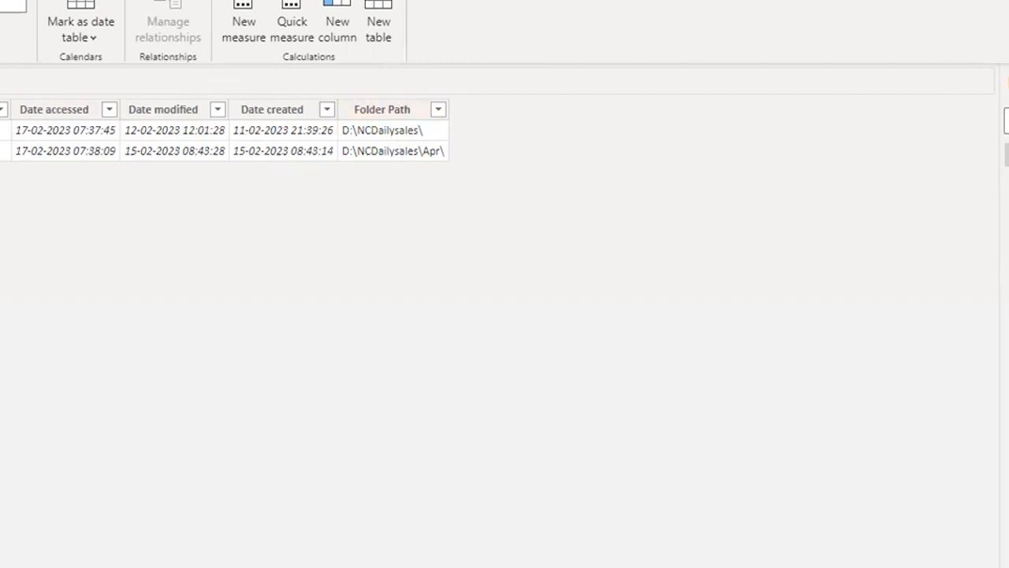
click(2, 2)
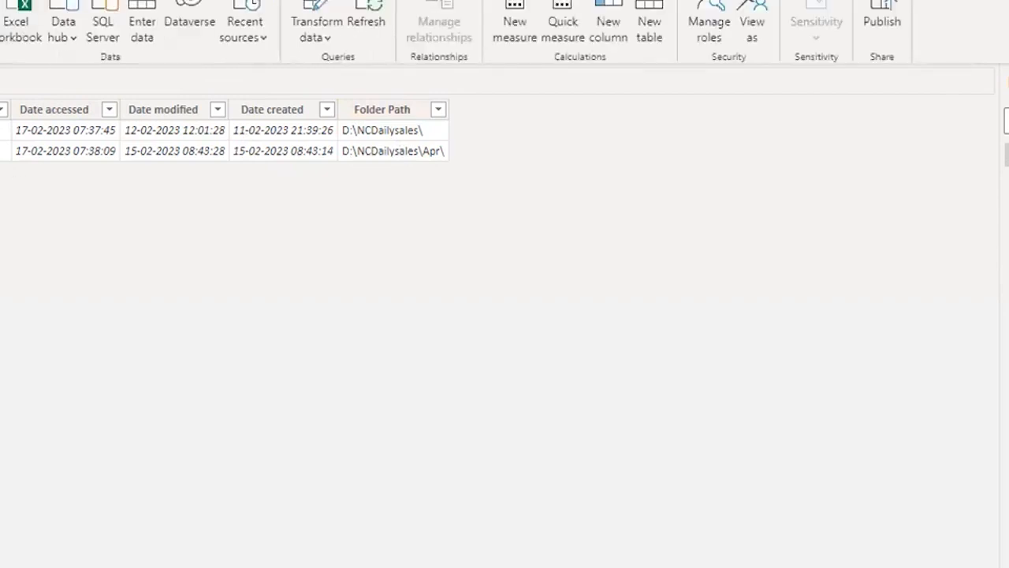
click(314, 45)
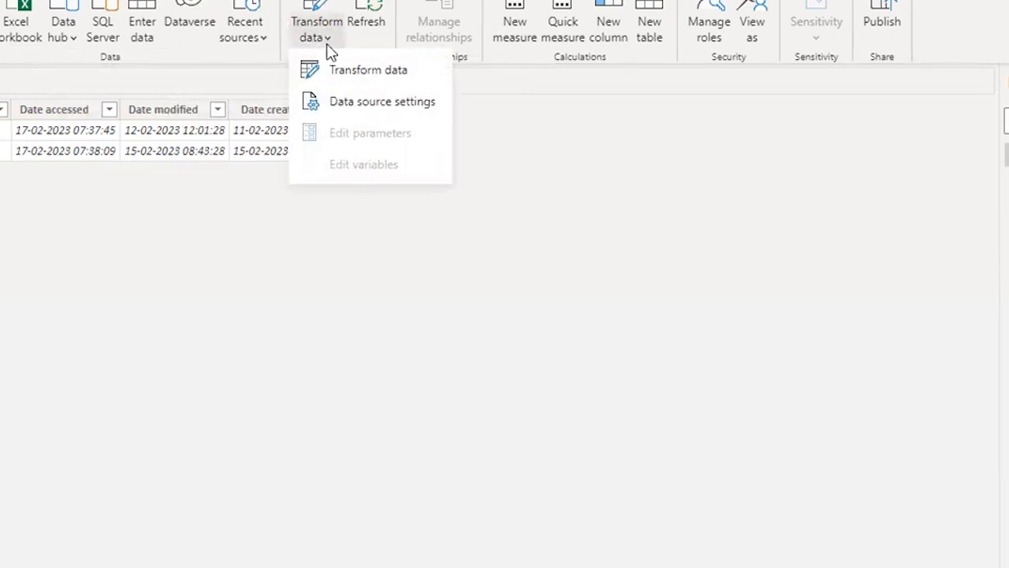
click(341, 71)
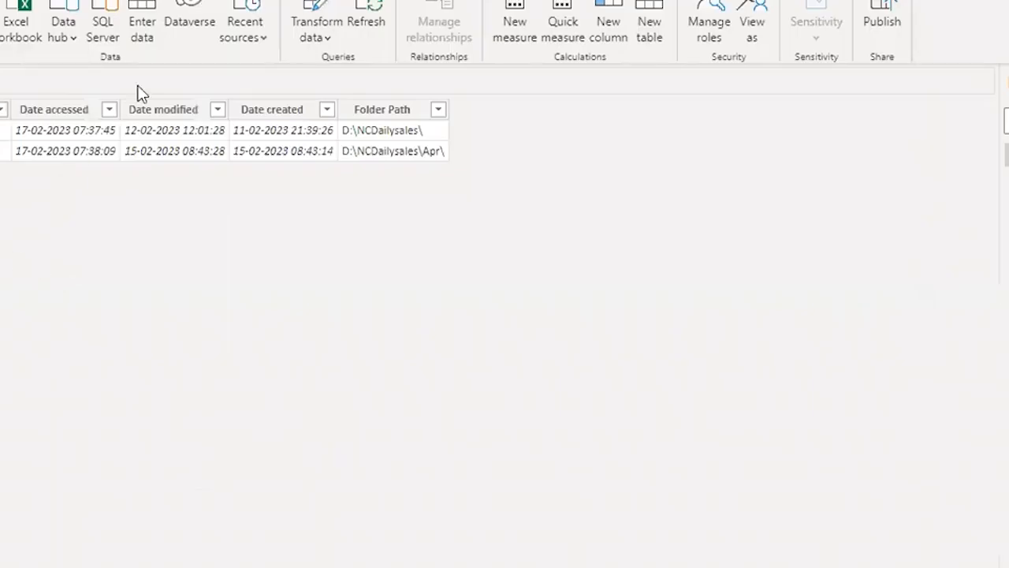
click(325, 36)
click(338, 79)
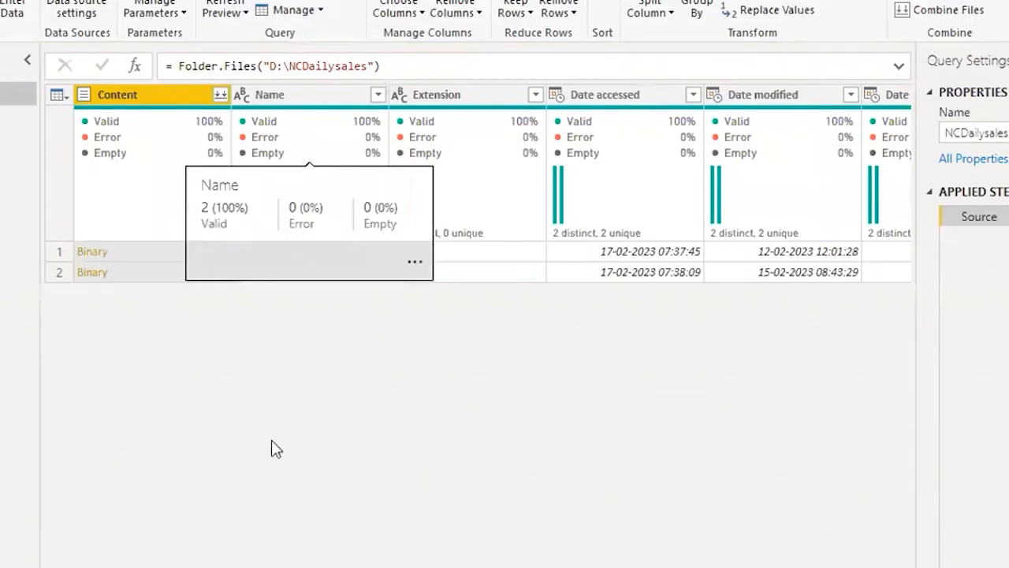
Keep only the Content and Name columns in the NCDailysales query by removing the other columns.
ctrl+click(276, 94)
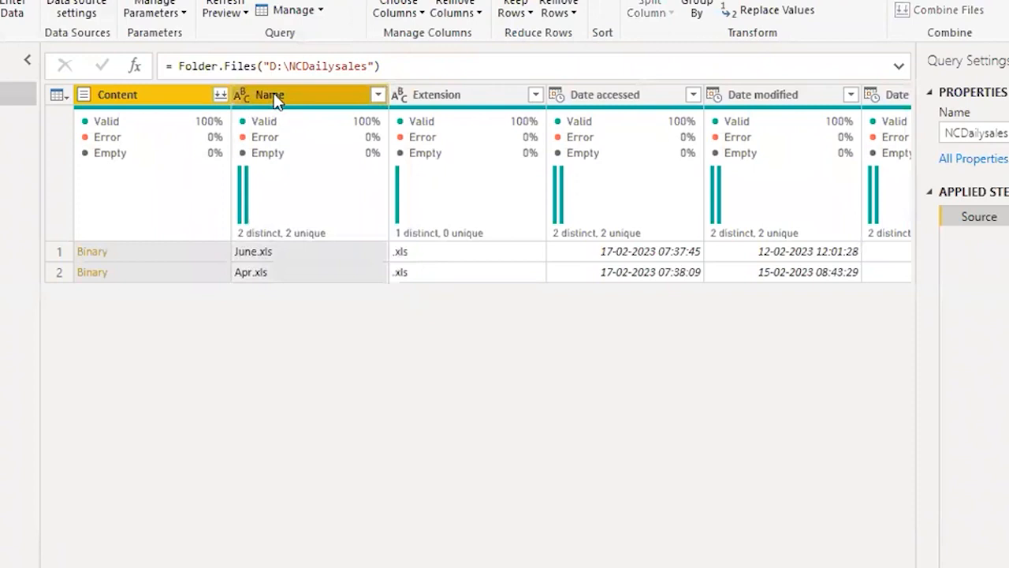
right_click(276, 96)
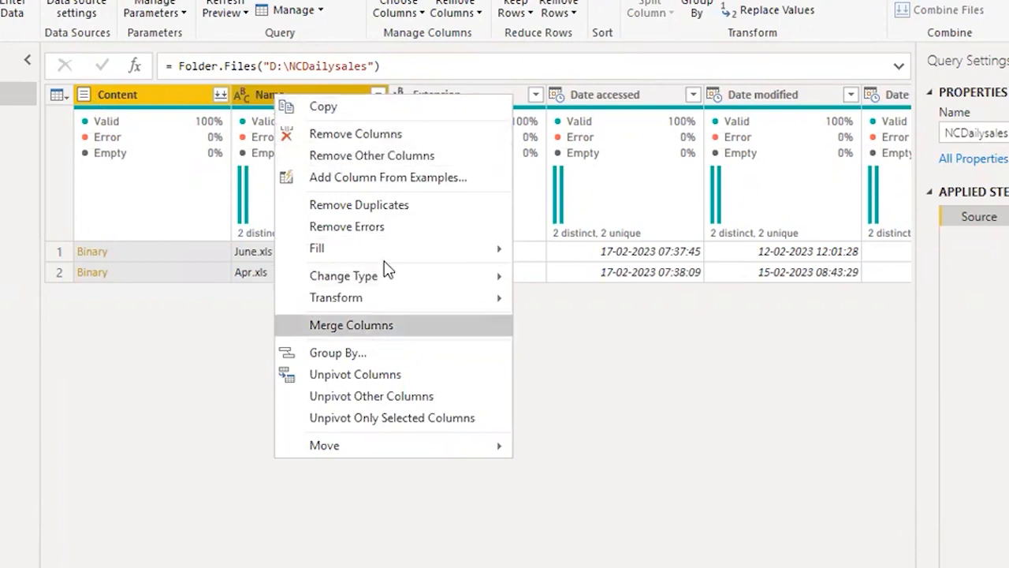
click(359, 158)
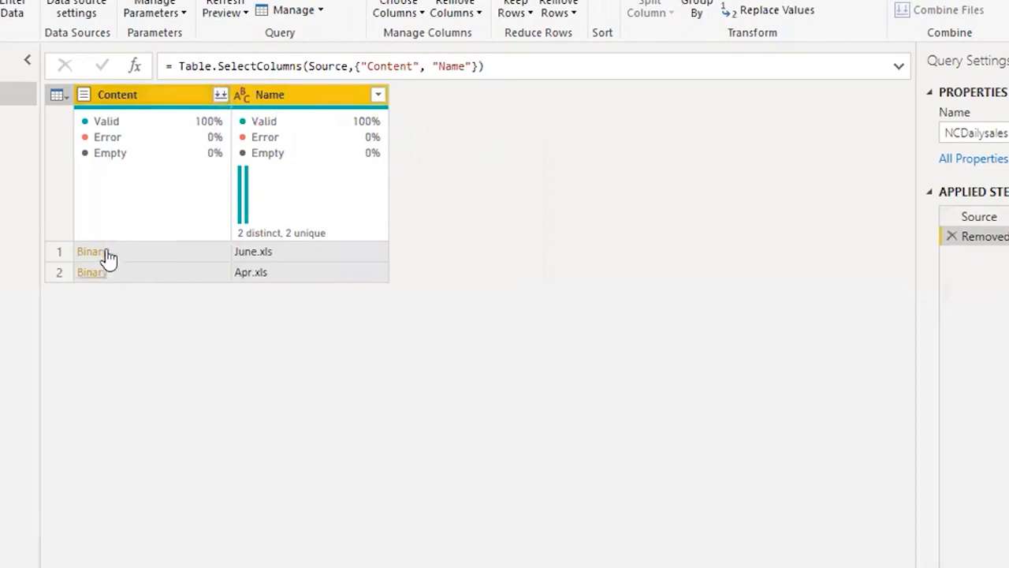
Start combining the files in the Content column of the NCDailysales query and reposition the Combine Files dialog.
click(220, 95)
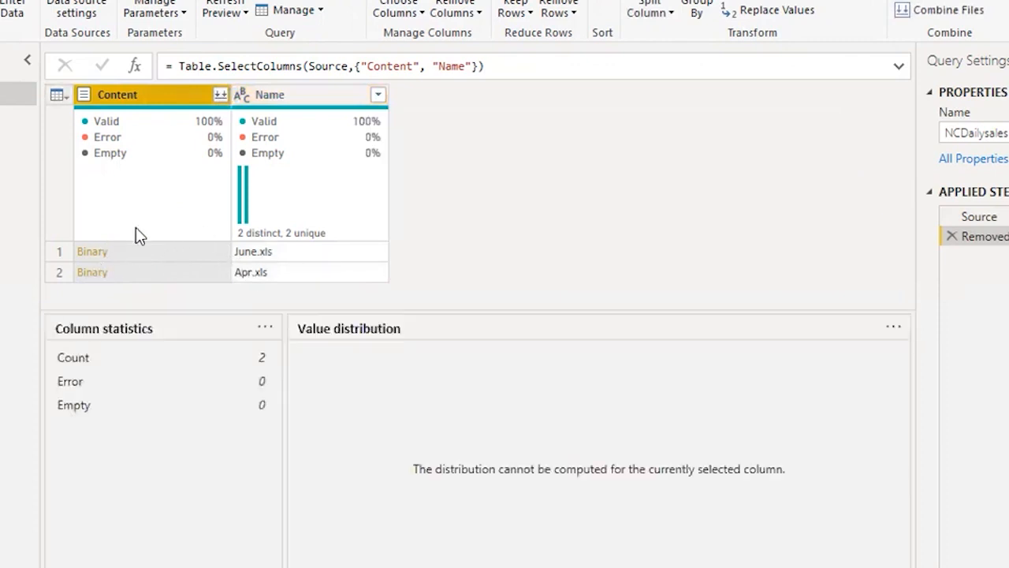
click(254, 173)
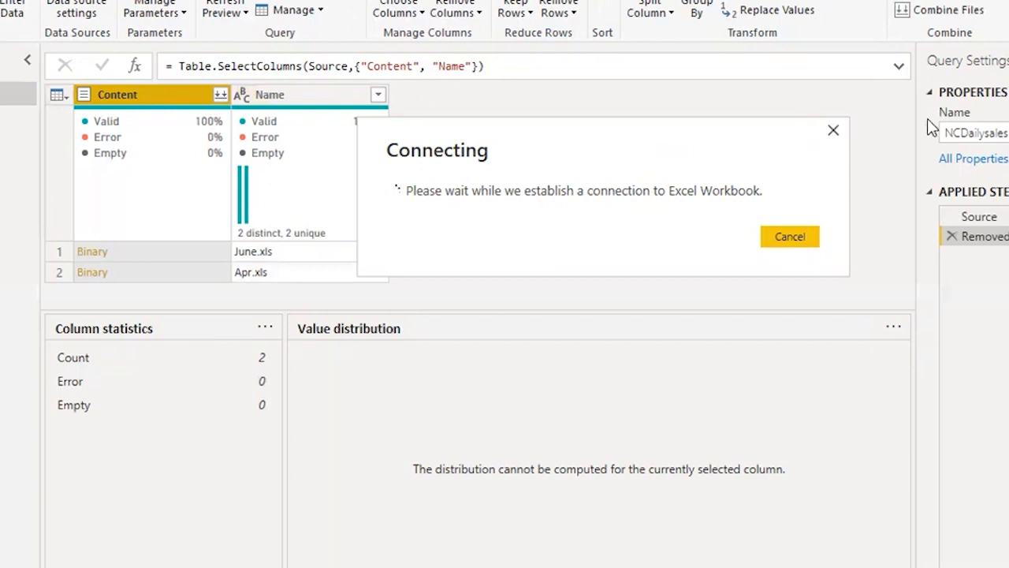
drag(691, 153, 644, 120)
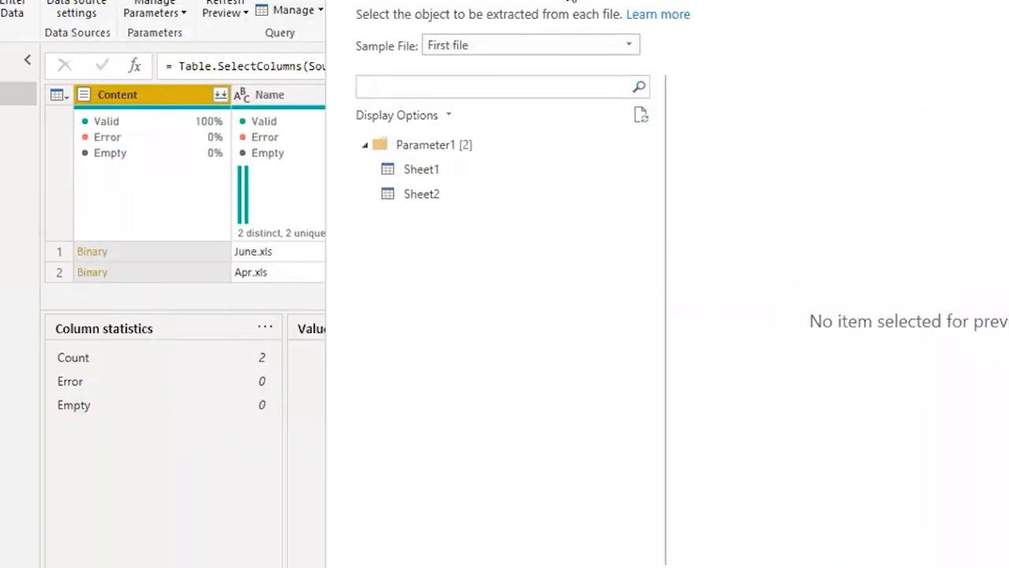
drag(536, 1, 390, 1)
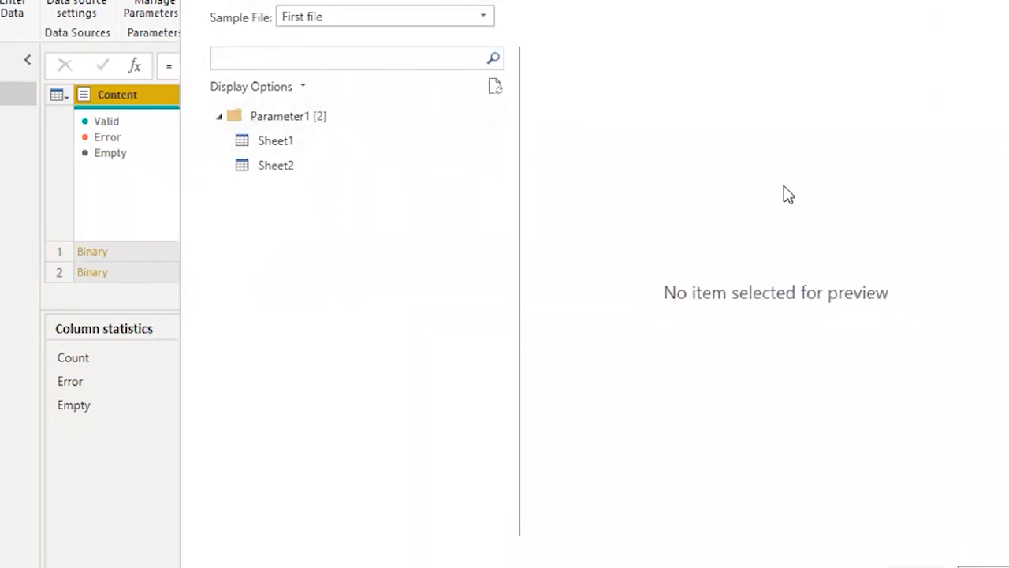
Examine the previews of Sheet1 and Sheet2 and the sample file and Parameter1 options in the Combine Files dialog.
click(309, 152)
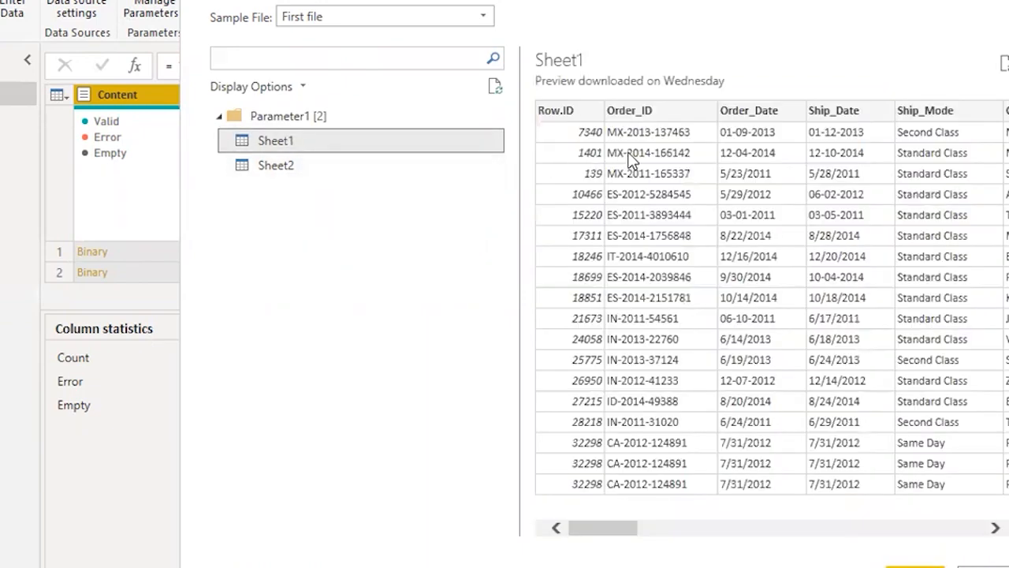
click(323, 163)
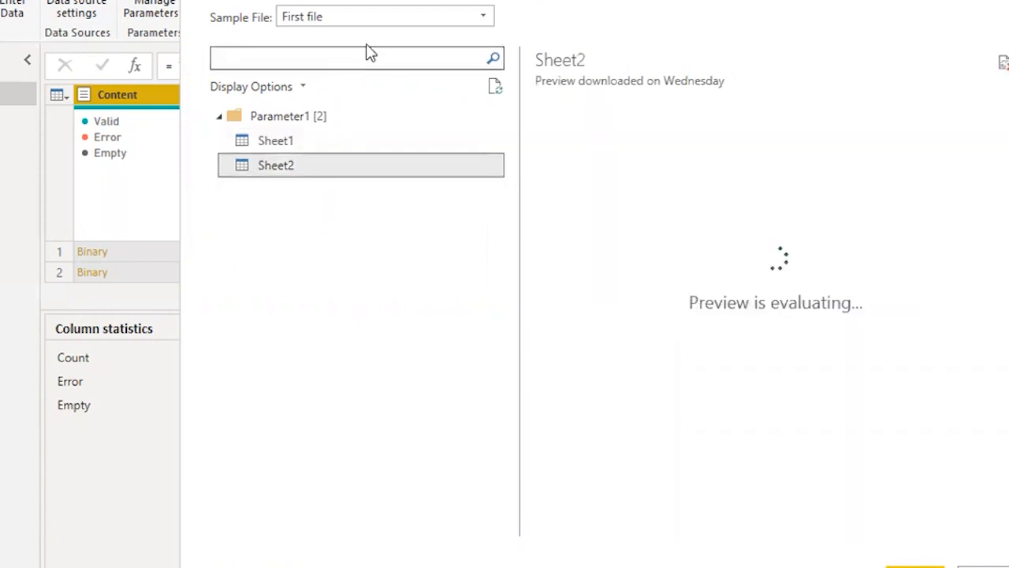
click(489, 17)
click(469, 37)
click(302, 122)
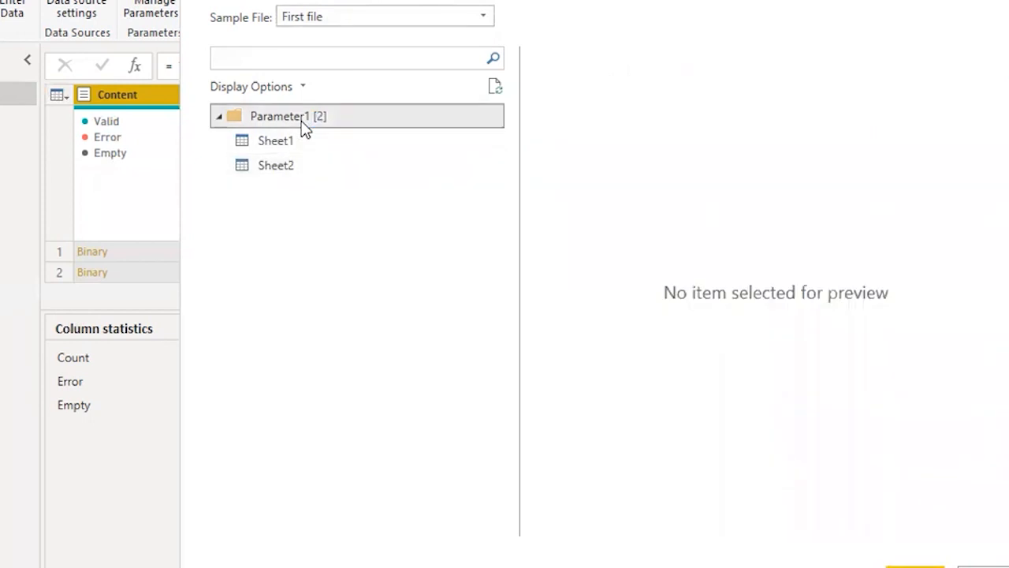
click(480, 23)
click(480, 23)
right_click(304, 124)
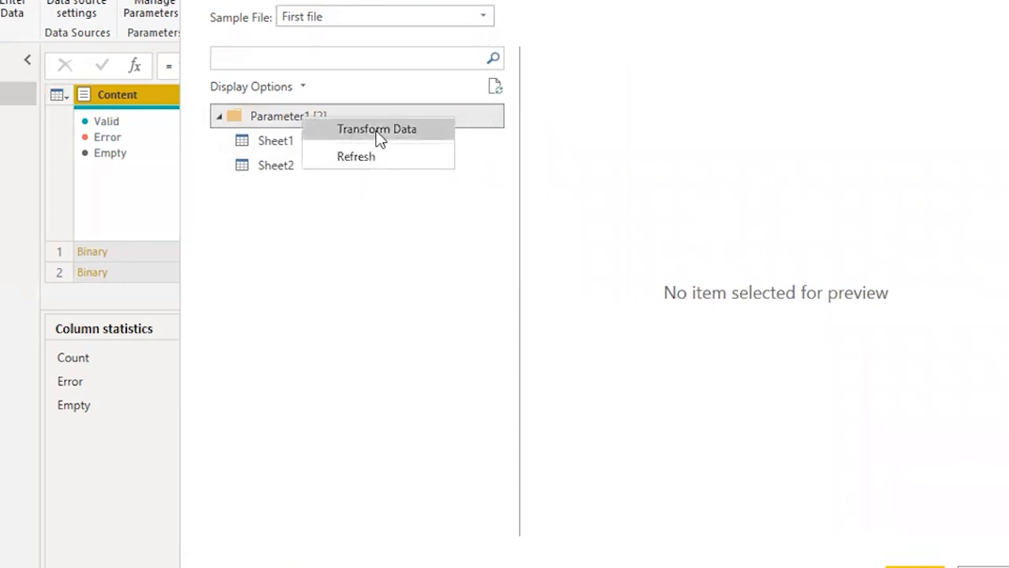
click(661, 180)
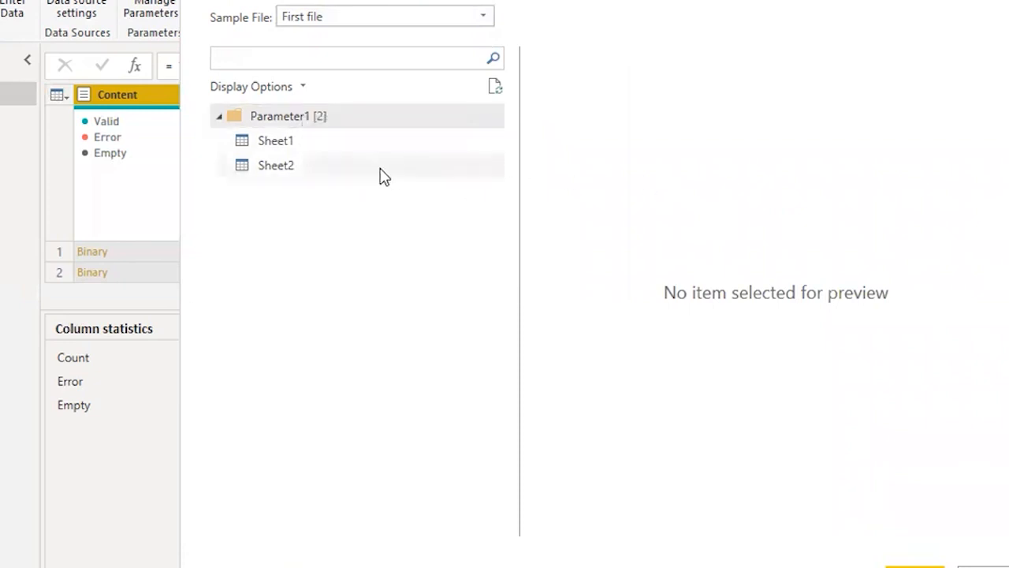
click(307, 150)
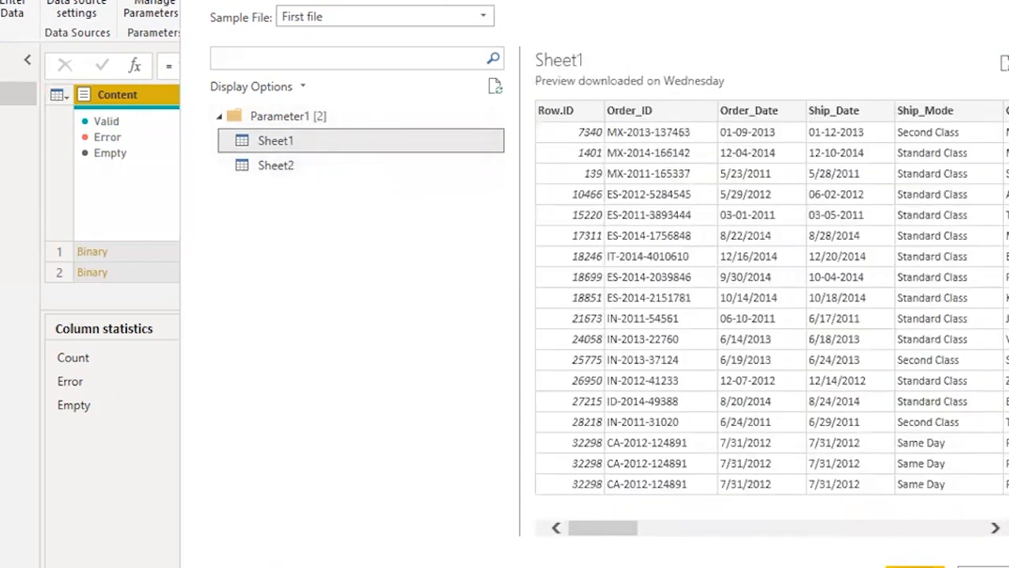
Combine the files by transforming the whole Parameter1 folder instead of a single sheet, and refresh the resulting preview.
click(280, 116)
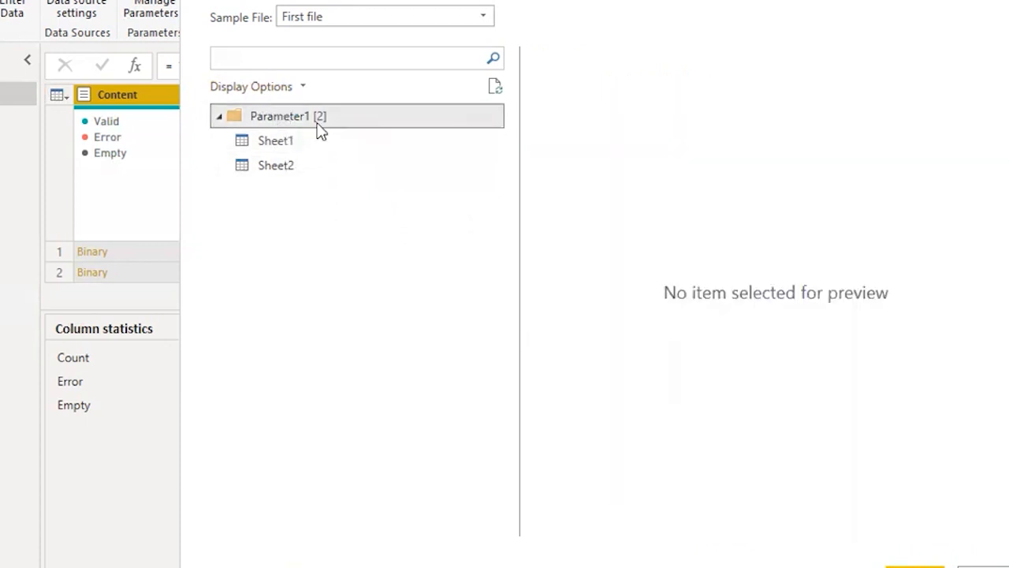
right_click(309, 120)
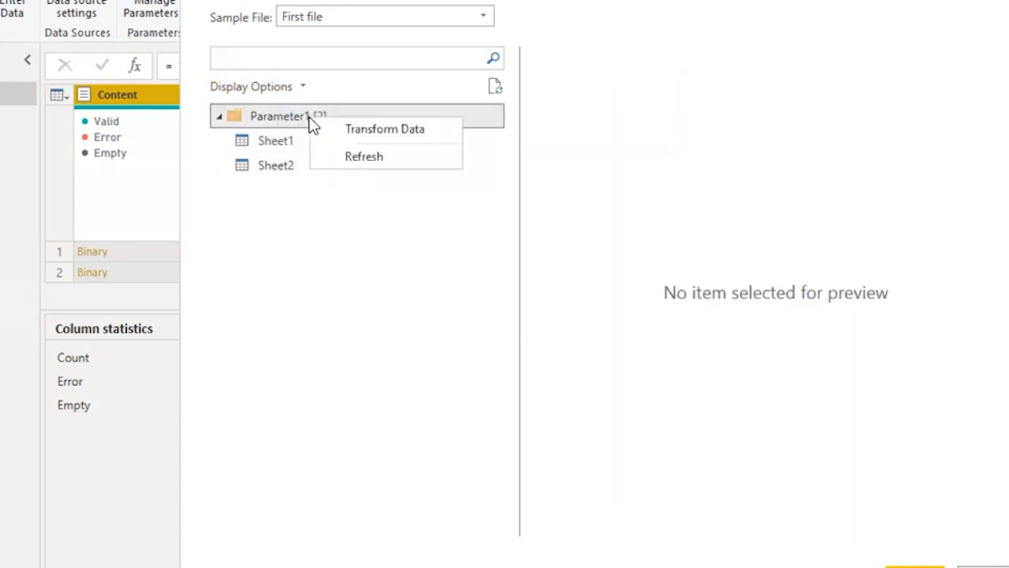
click(360, 138)
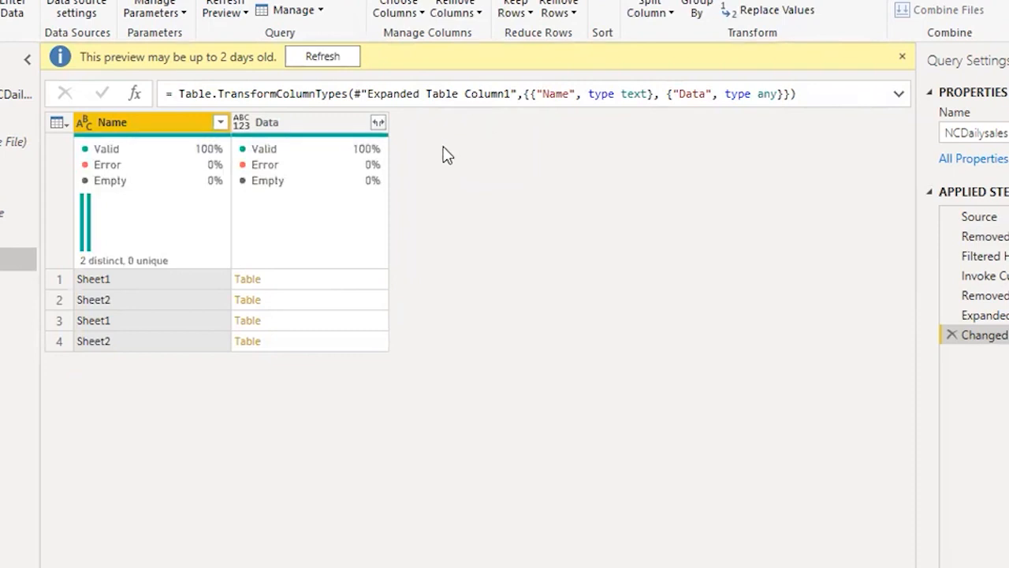
click(355, 61)
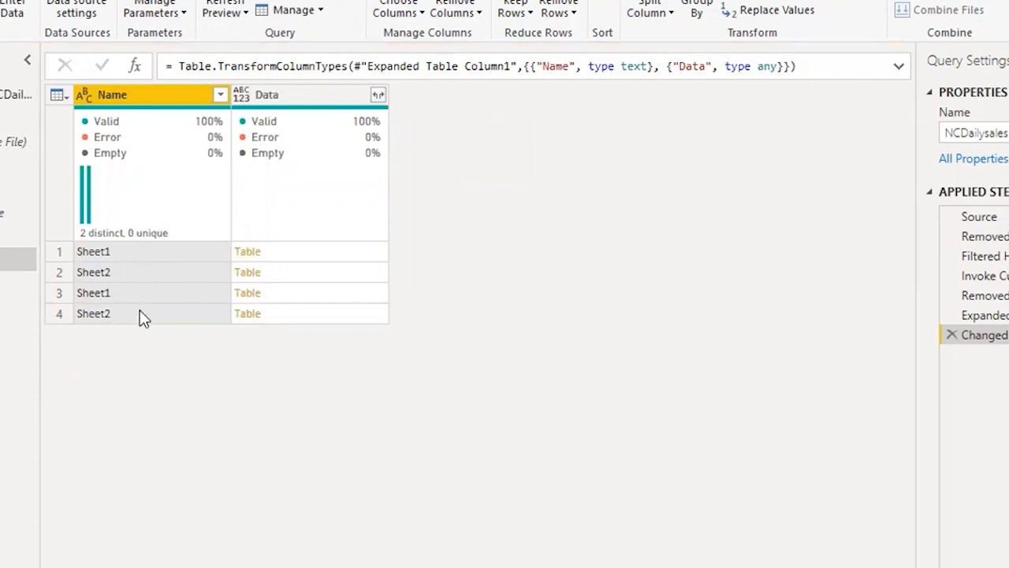
Switch to File Explorer to check the contents of D:\NCDailysales and return to Power Query Editor.
key(alt+Tab)
key(alt+Tab)
key(alt+Tab)
key(alt+Tab)
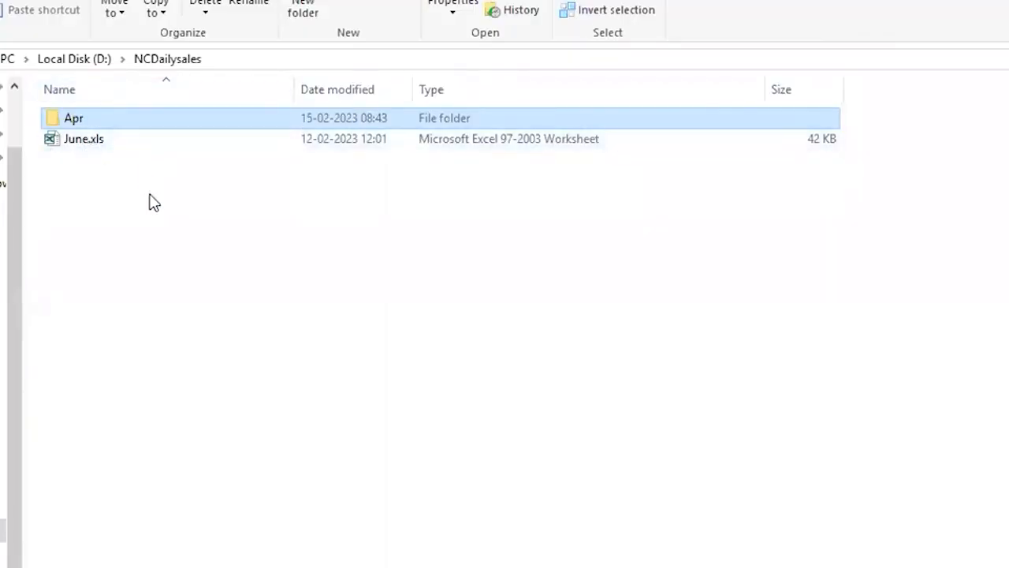
key(alt+Tab)
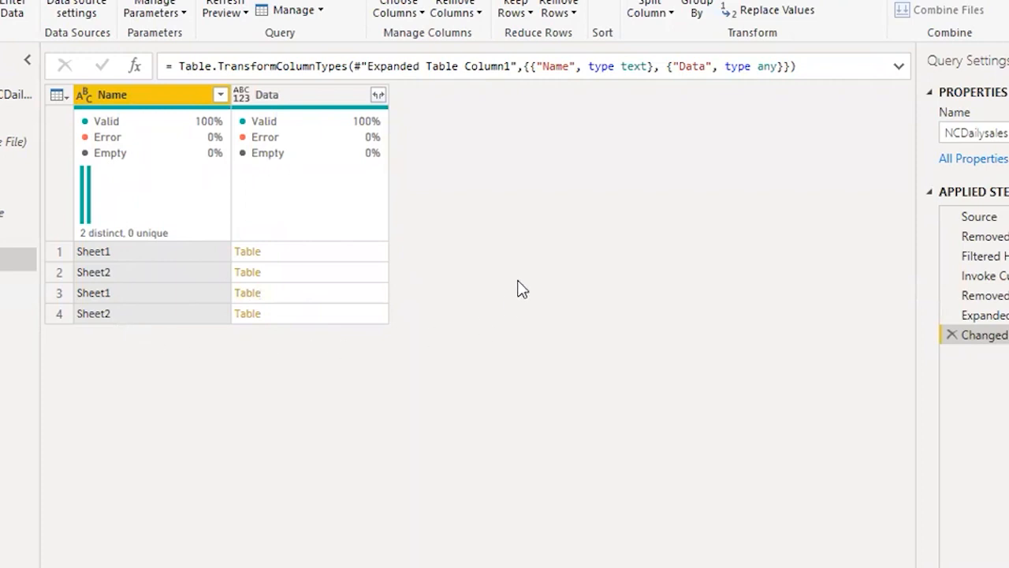
Expand the Data column into all of its columns without using the original column name as prefix.
click(378, 95)
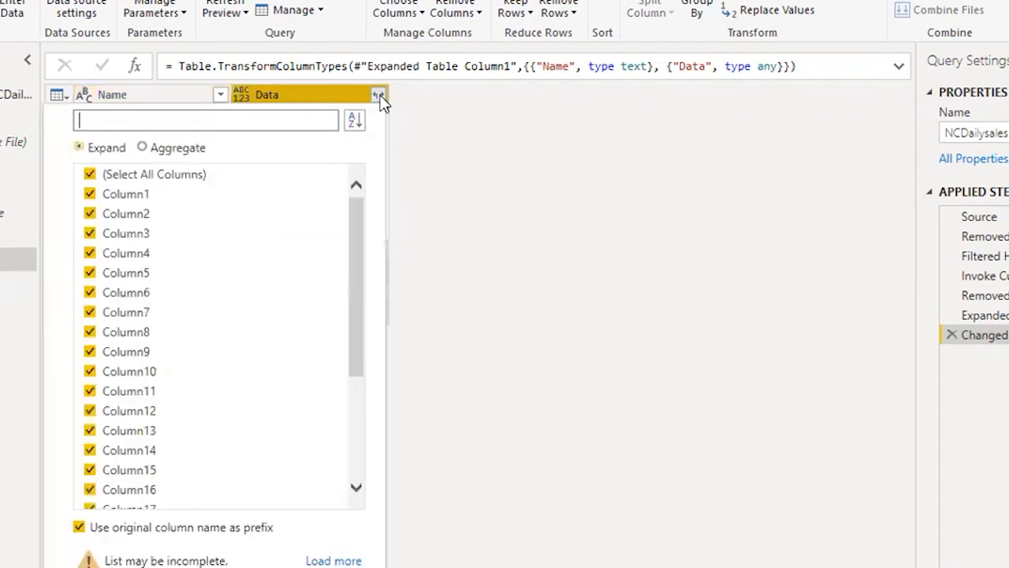
scroll(215, 356, down, 3)
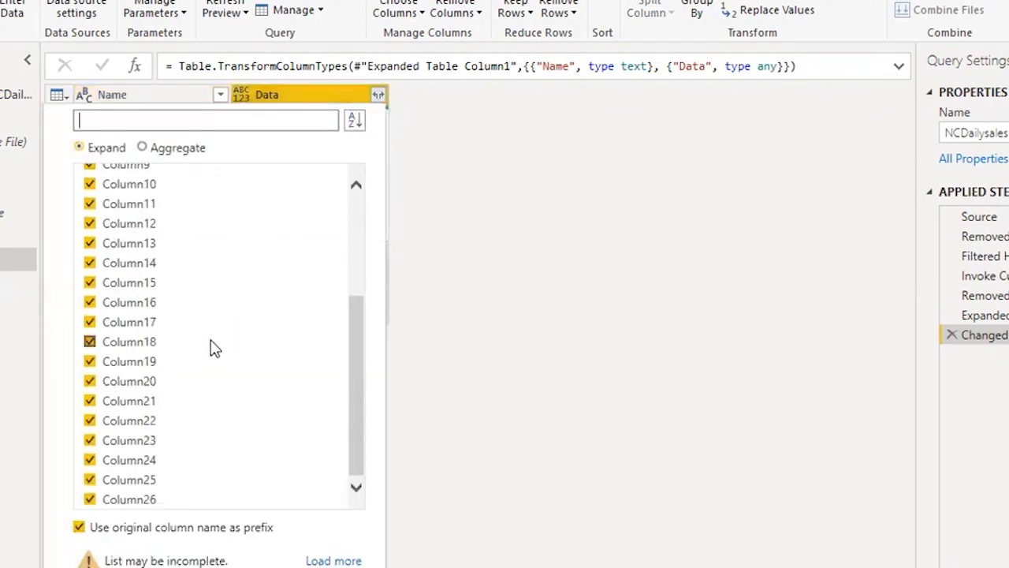
click(79, 527)
click(80, 527)
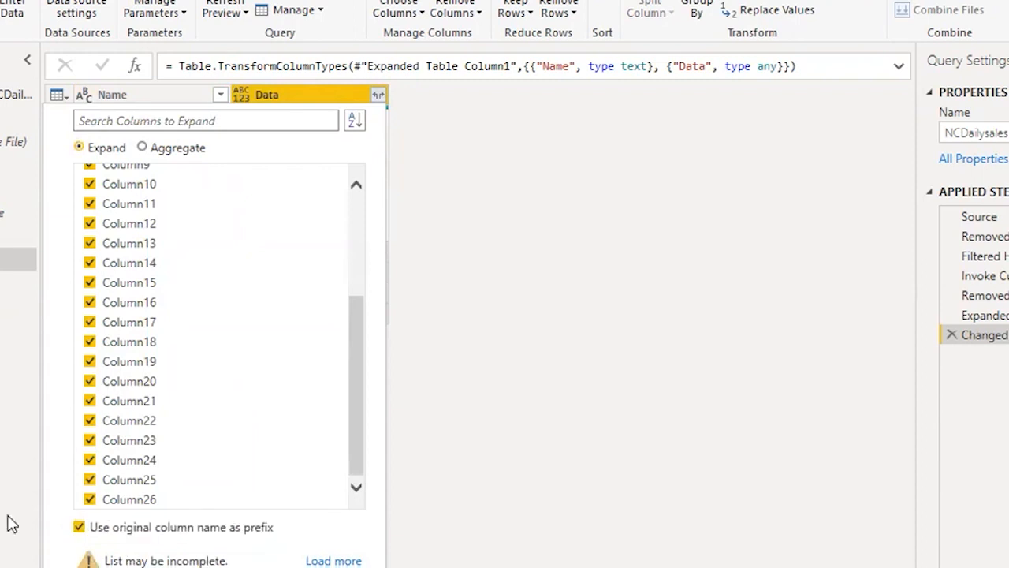
click(93, 538)
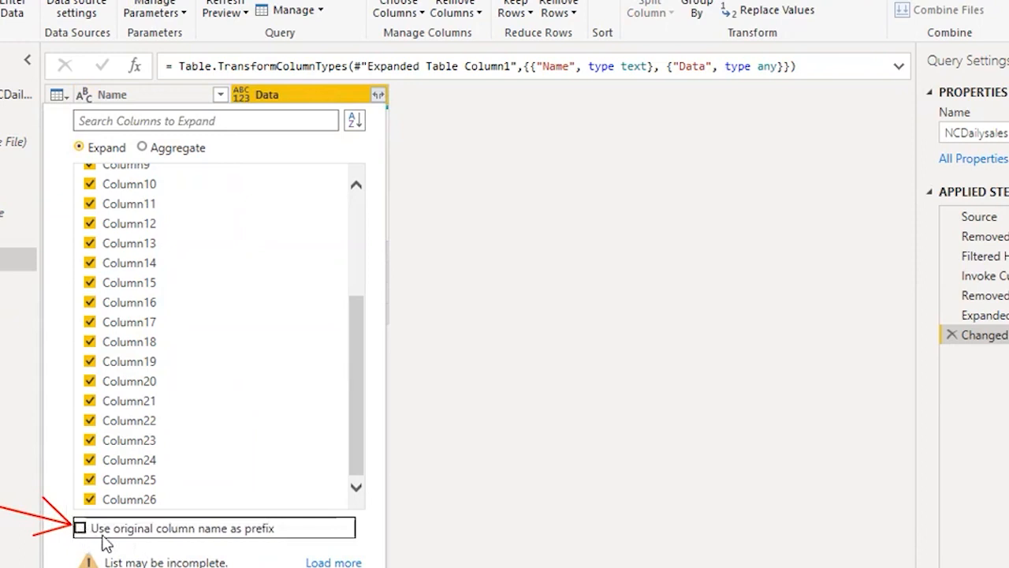
scroll(207, 402, up, 4)
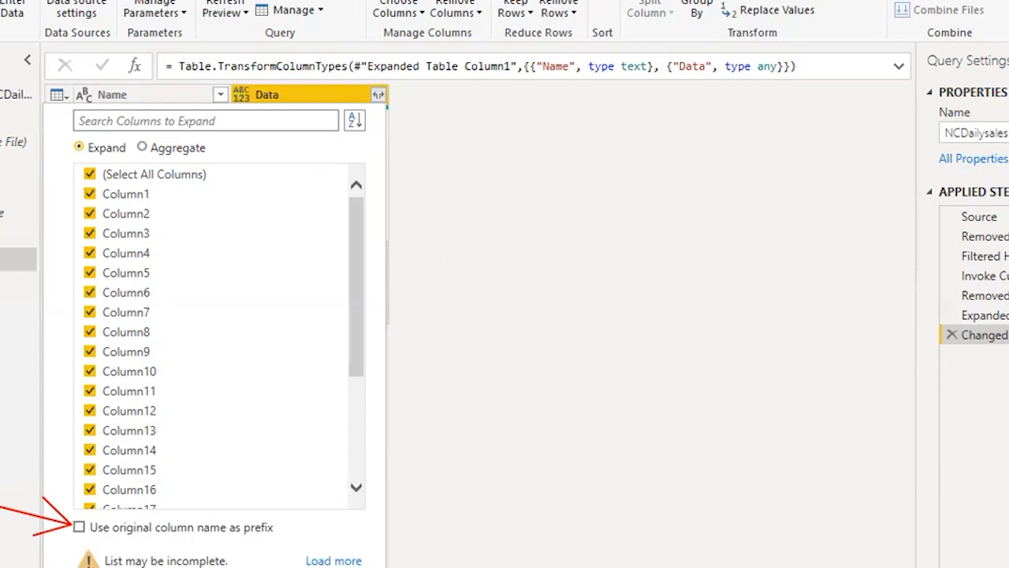
click(265, 566)
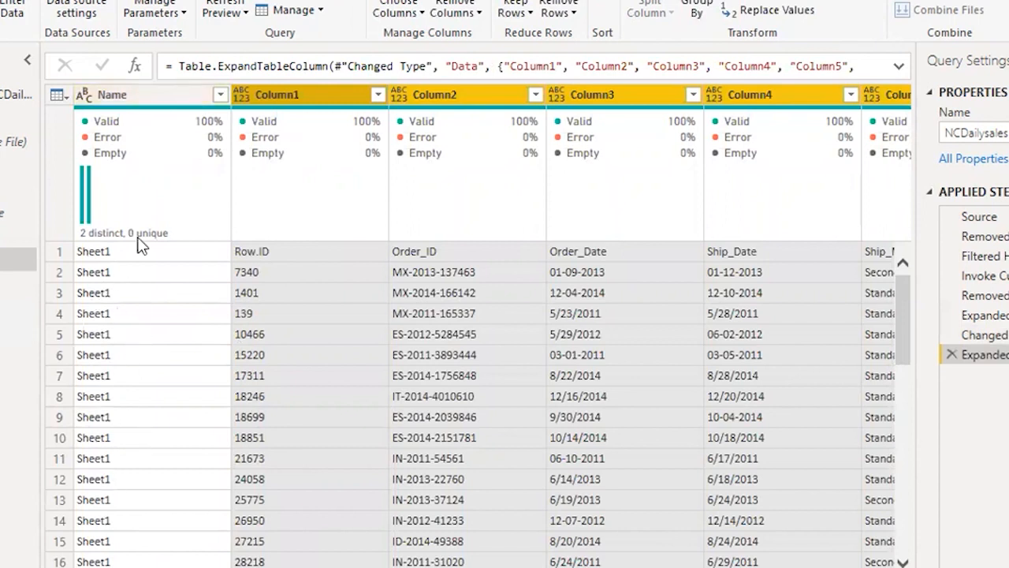
Apply the filter of the Name column with all values kept and remove the Name column from the query.
click(220, 95)
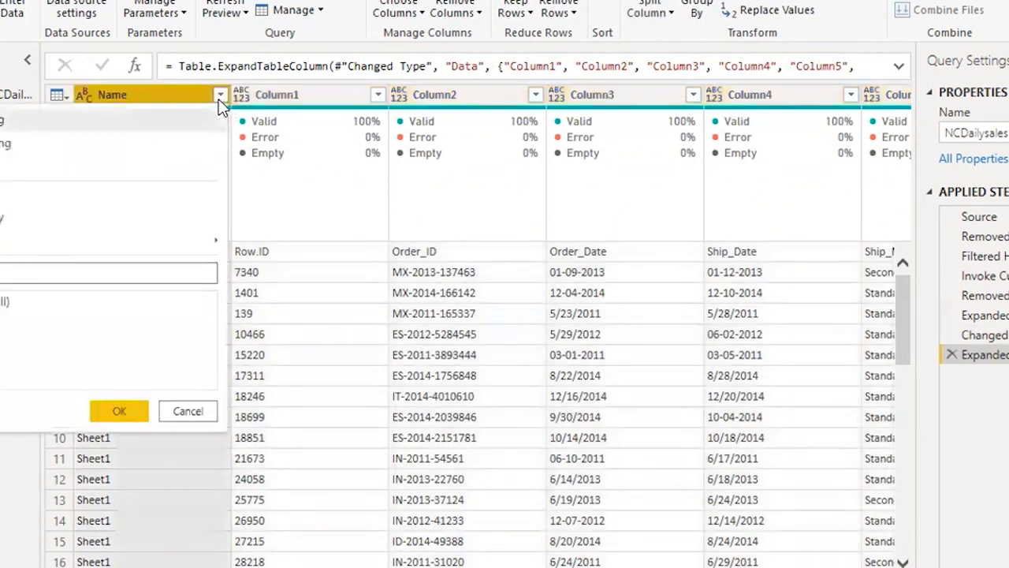
click(187, 411)
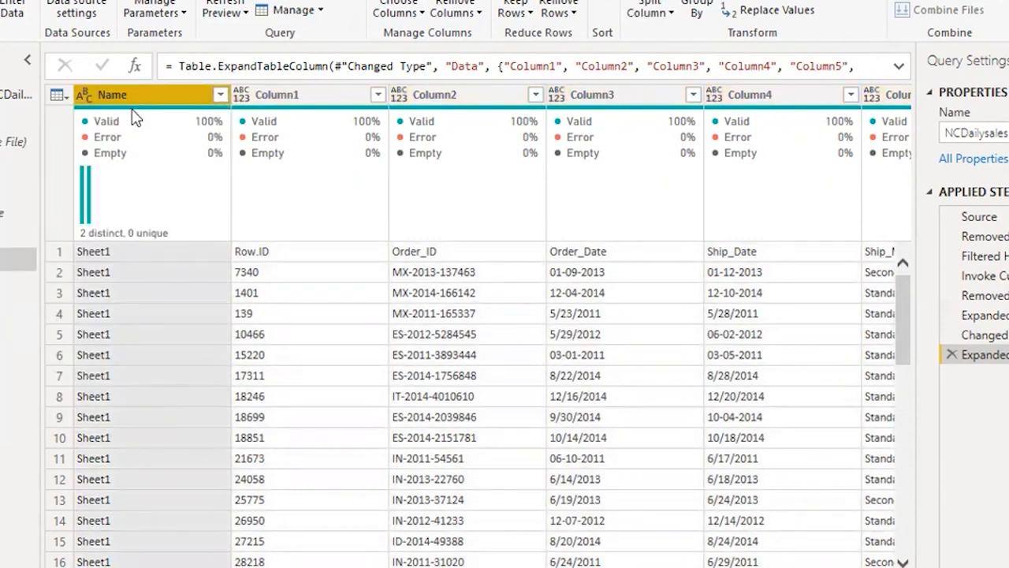
click(222, 96)
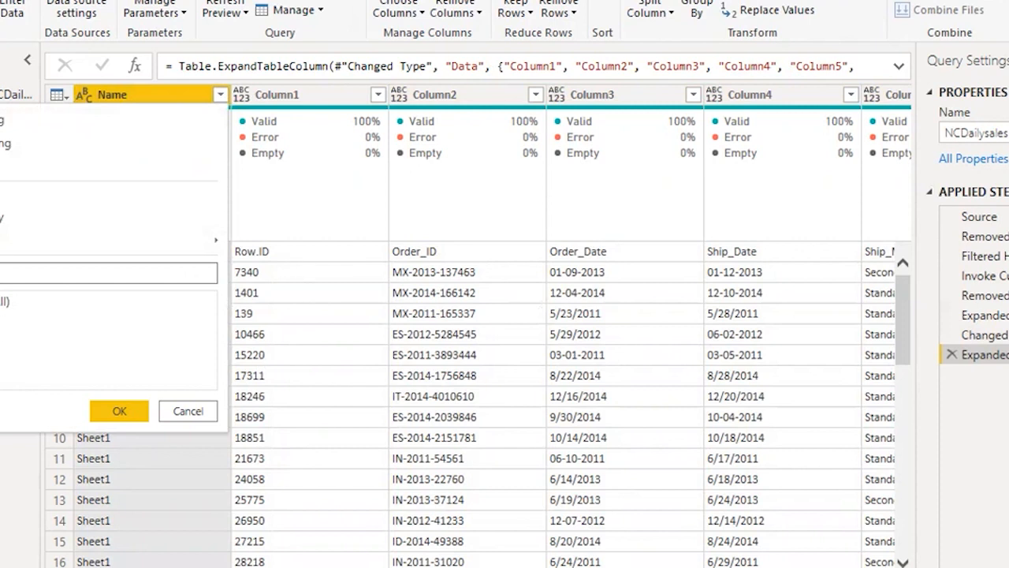
click(109, 414)
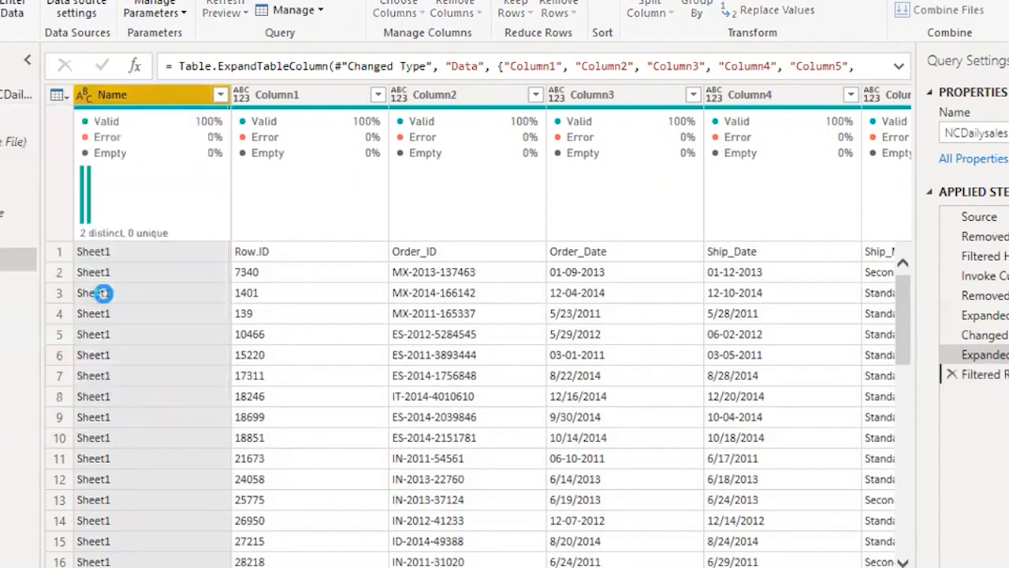
right_click(144, 105)
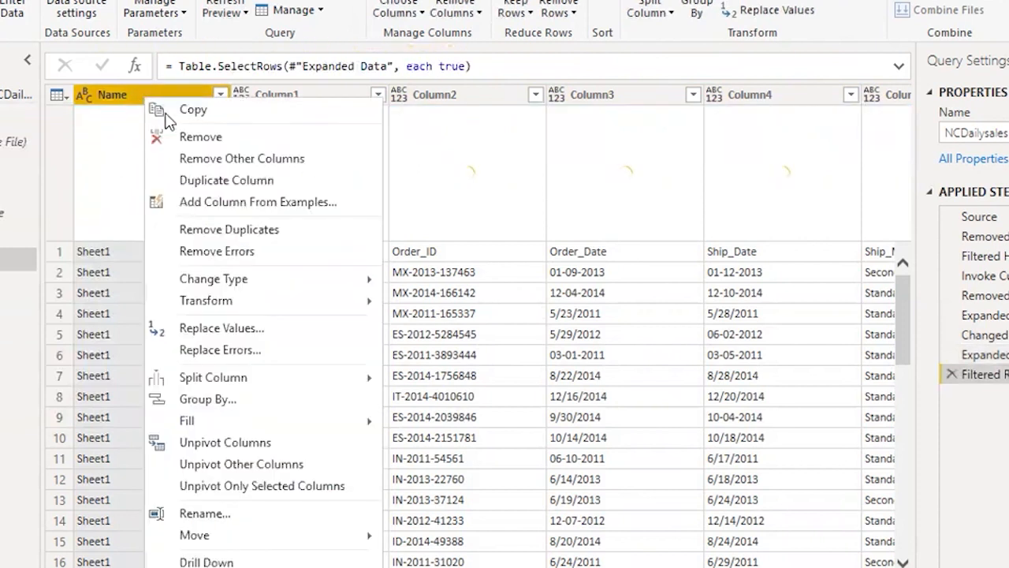
click(179, 136)
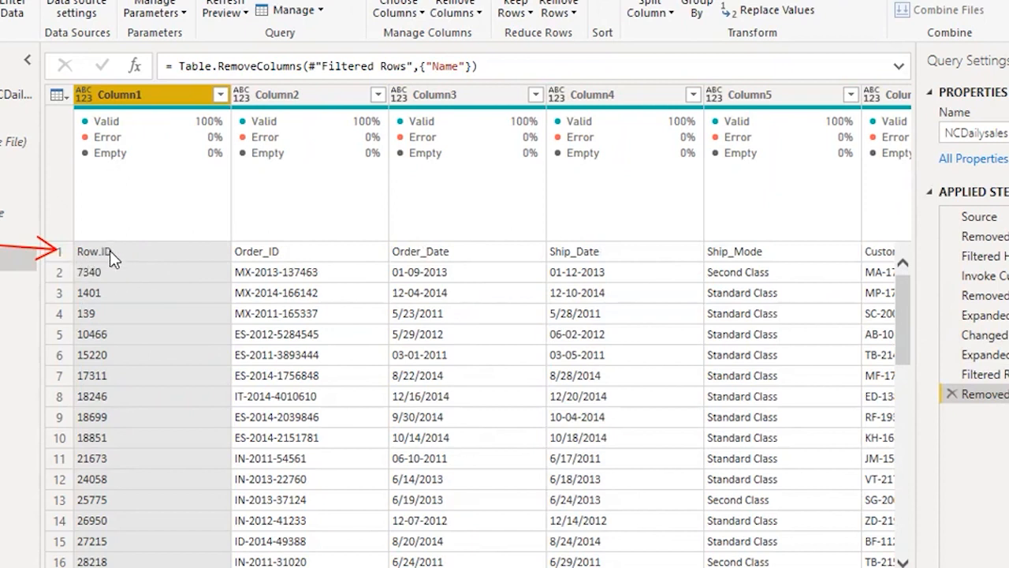
drag(273, 251, 299, 97)
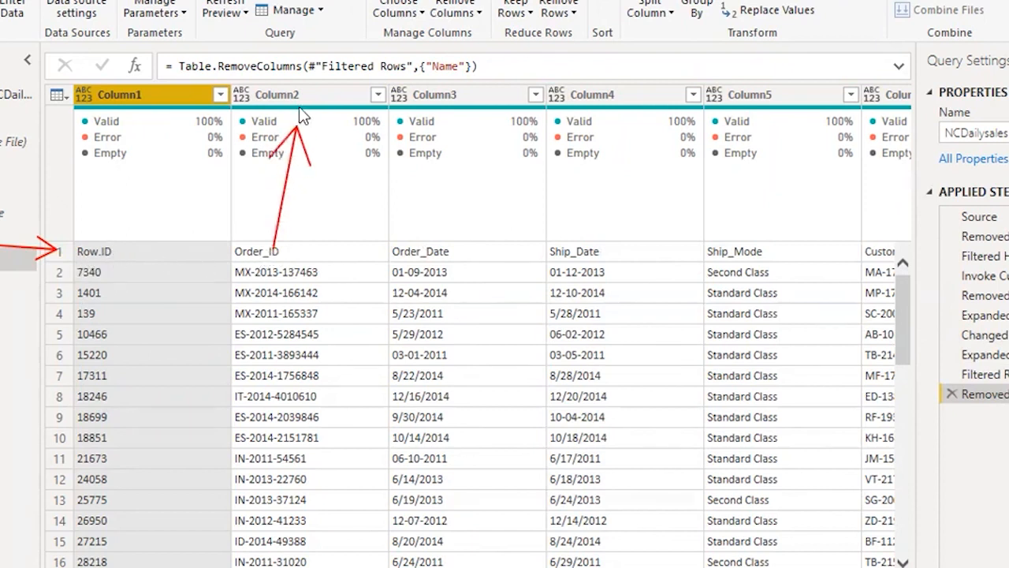
drag(107, 250, 125, 105)
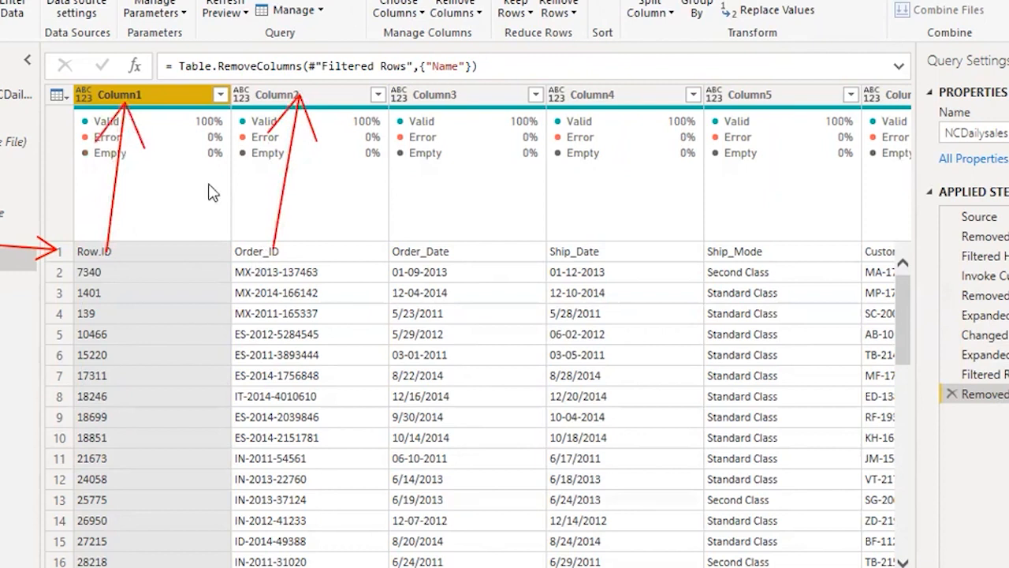
drag(421, 241, 426, 84)
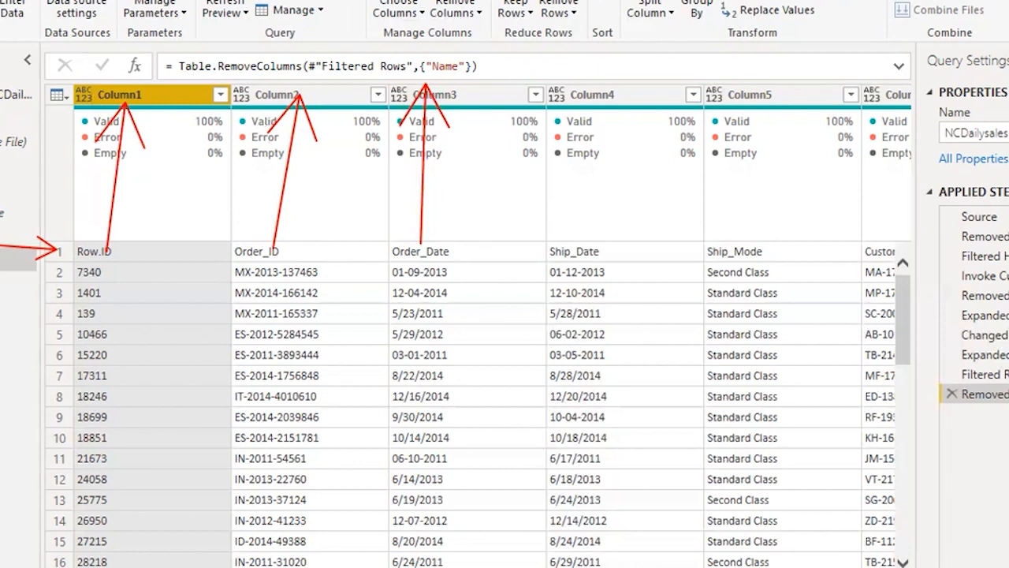
Promote the first row of the combined table to column headers and count the table's rows.
click(2, 2)
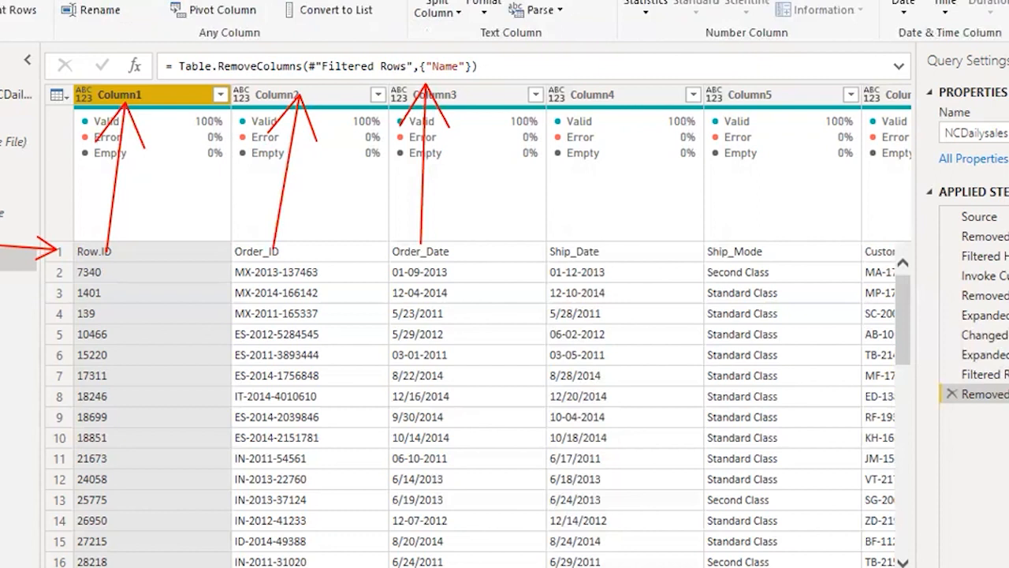
click(1, 13)
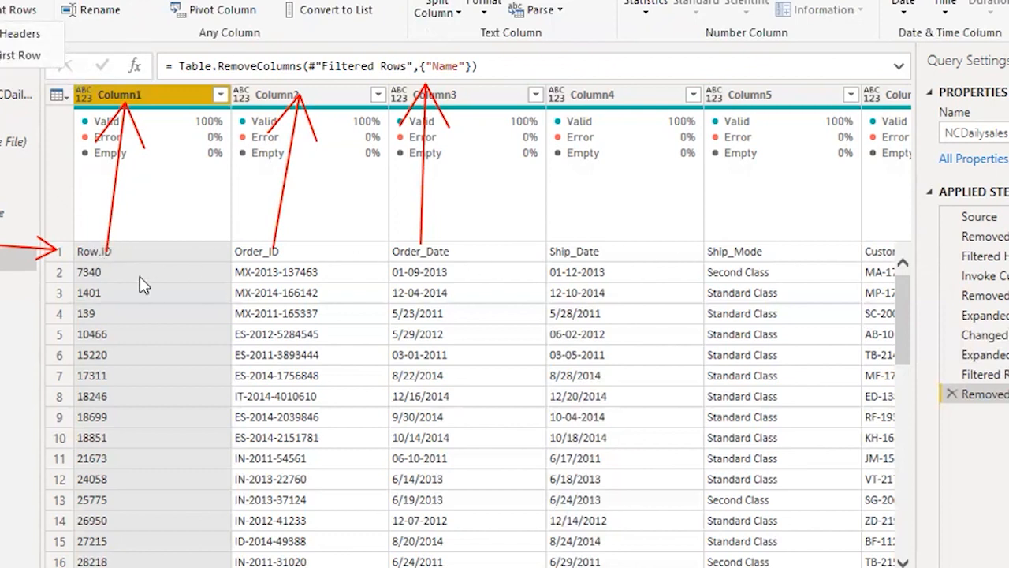
click(2, 56)
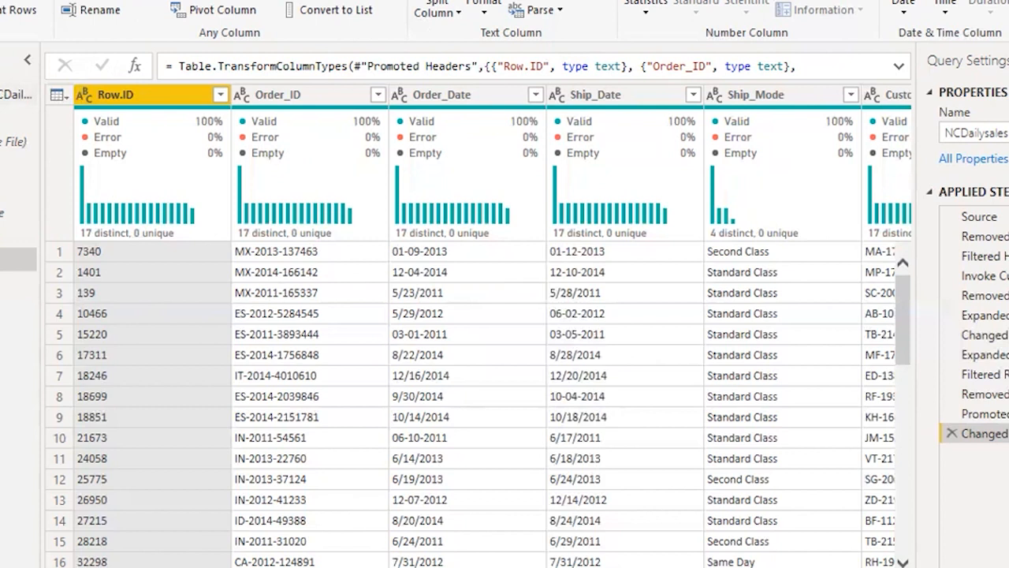
click(31, 16)
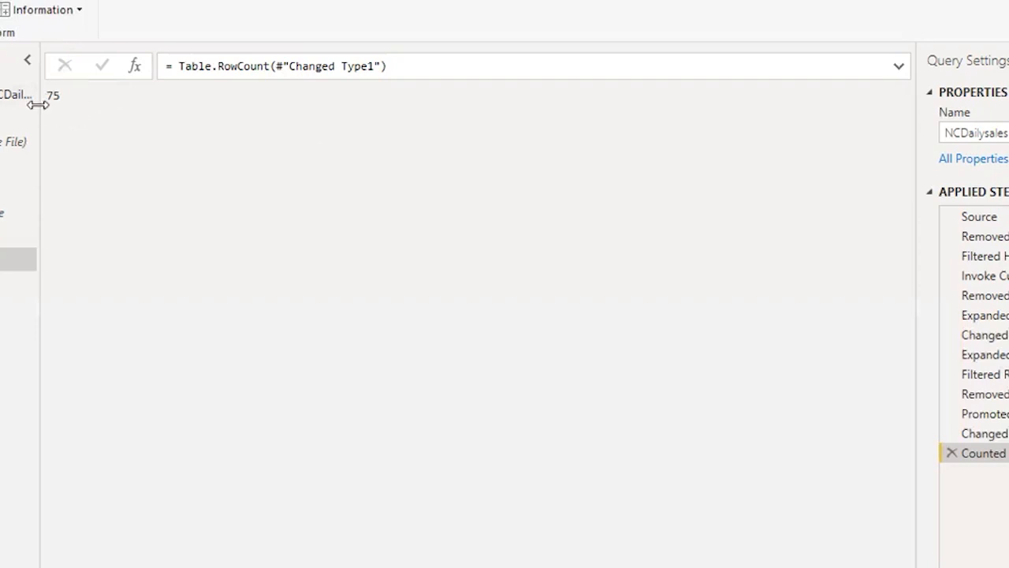
Delete the row-count step from the query and set the Quantity column's type to Whole Number, replacing the current conversion.
click(953, 454)
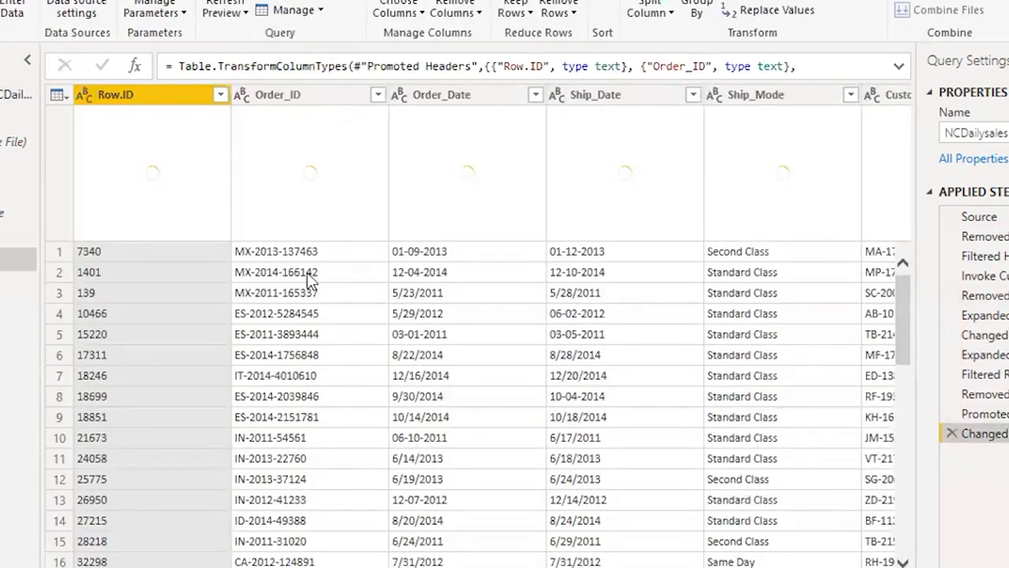
drag(211, 566, 753, 562)
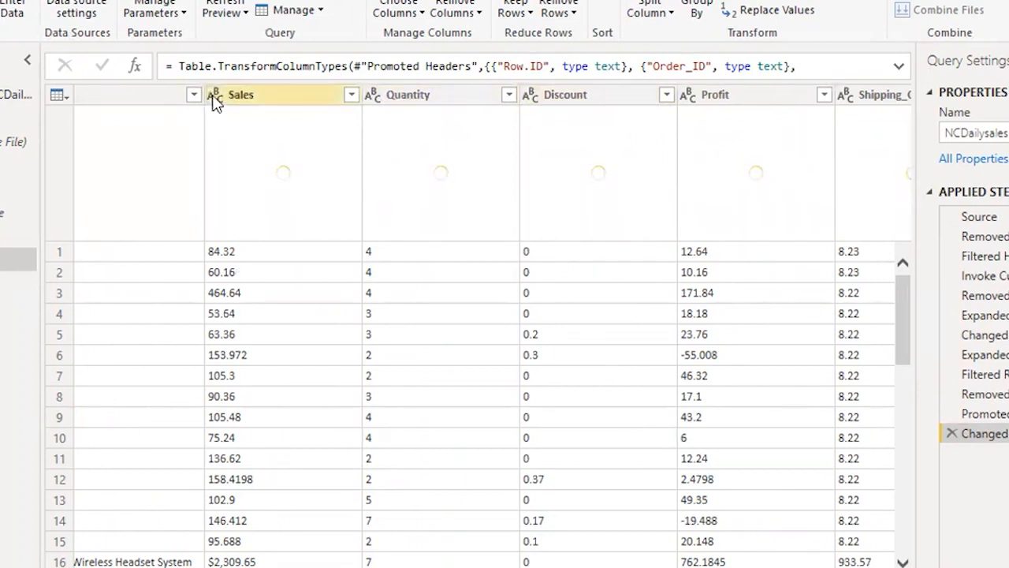
click(377, 103)
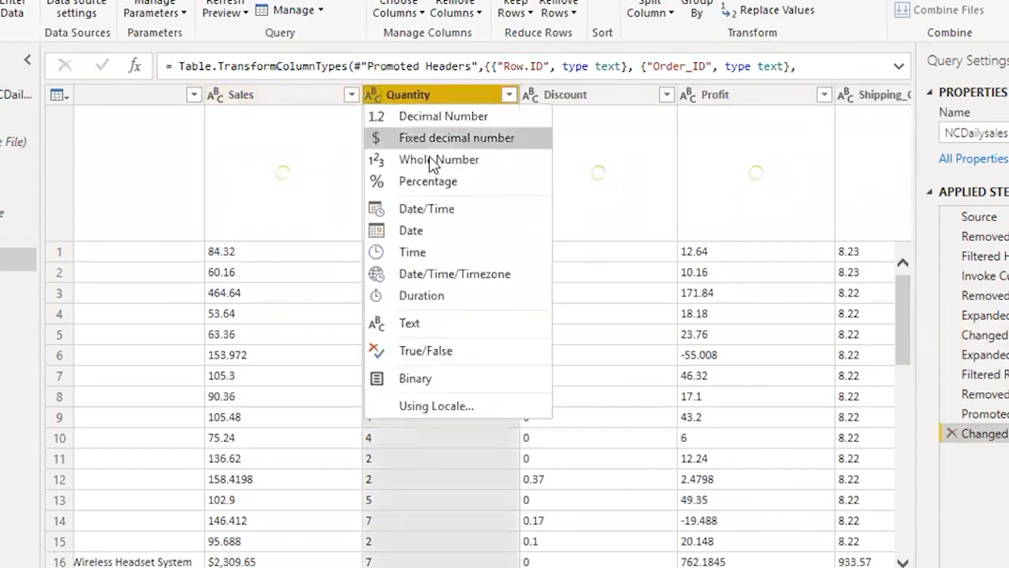
click(454, 160)
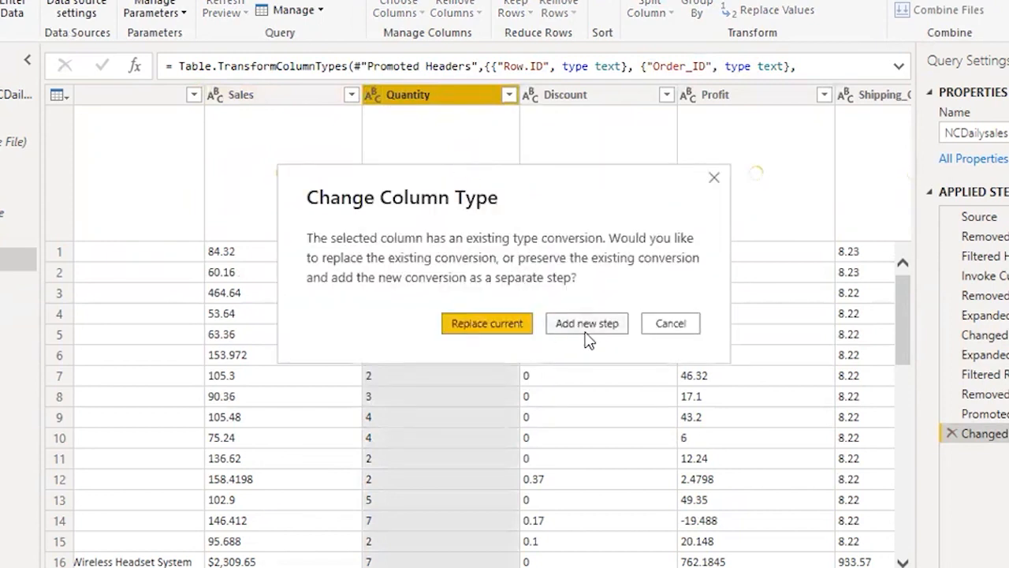
click(473, 323)
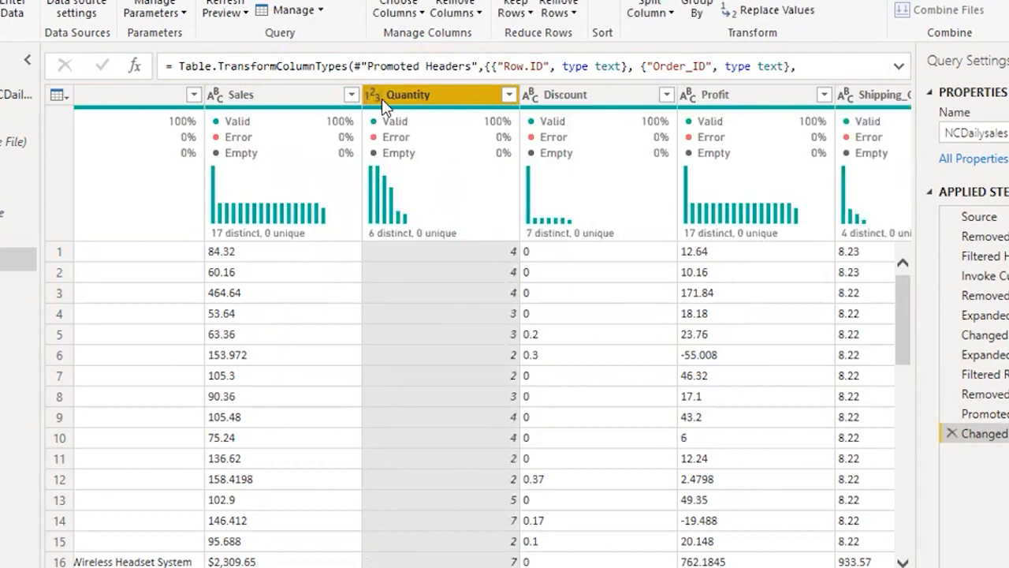
Set the Discount column's type to Decimal Number, replacing the current conversion.
click(531, 97)
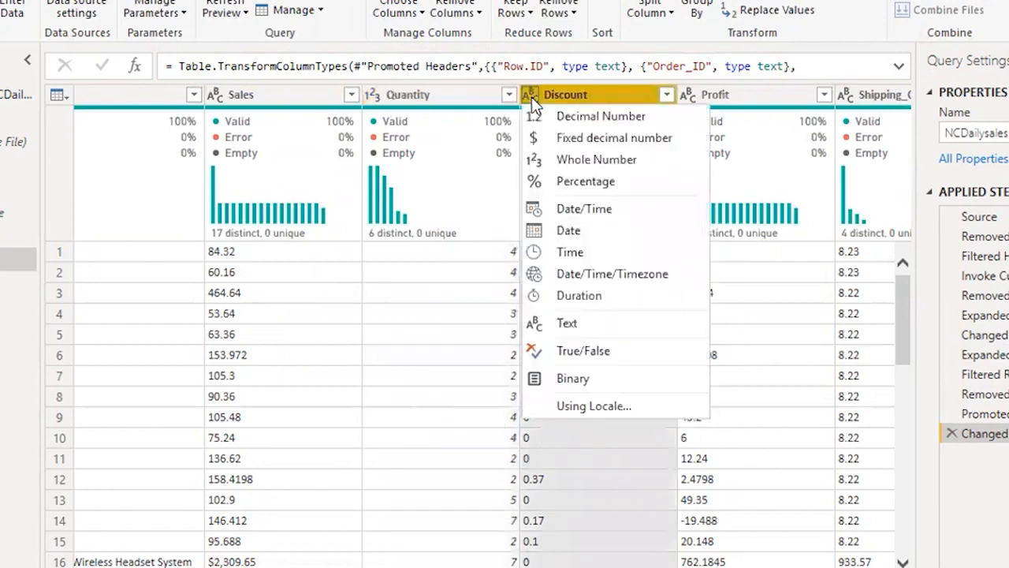
click(622, 120)
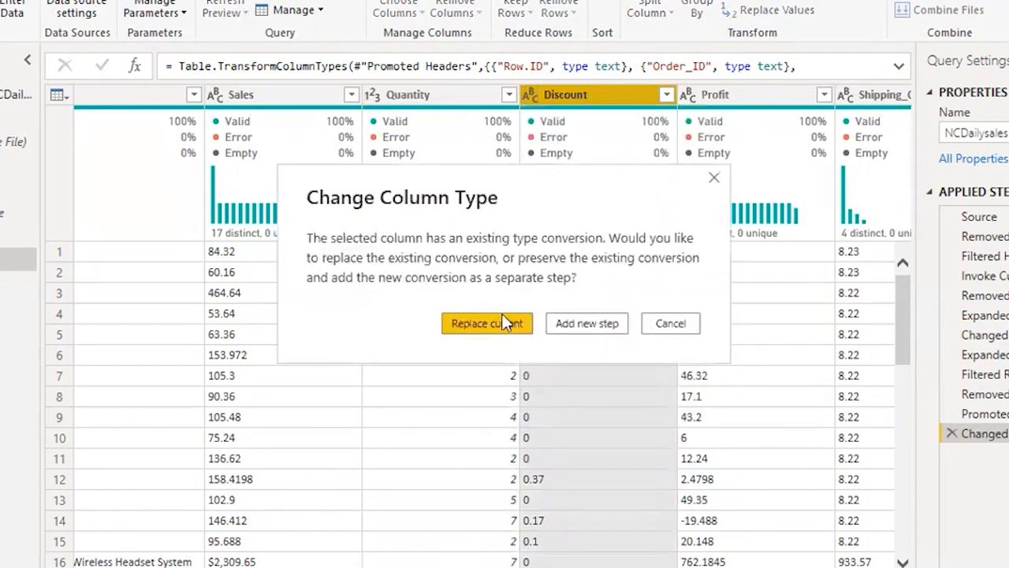
click(501, 316)
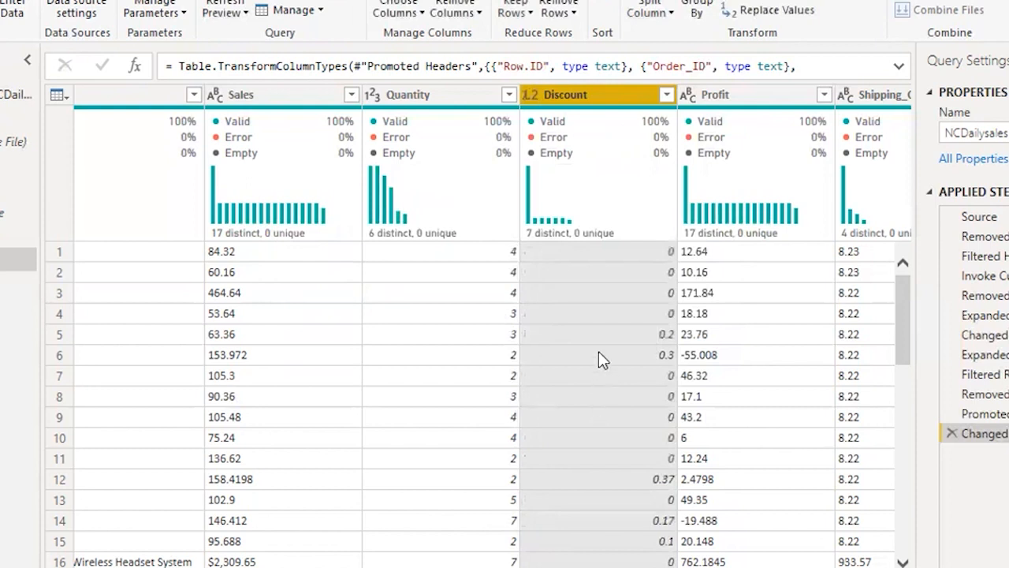
Examine the Sales column's values and available data types for entries that are not plain numbers.
mouse_move(239, 130)
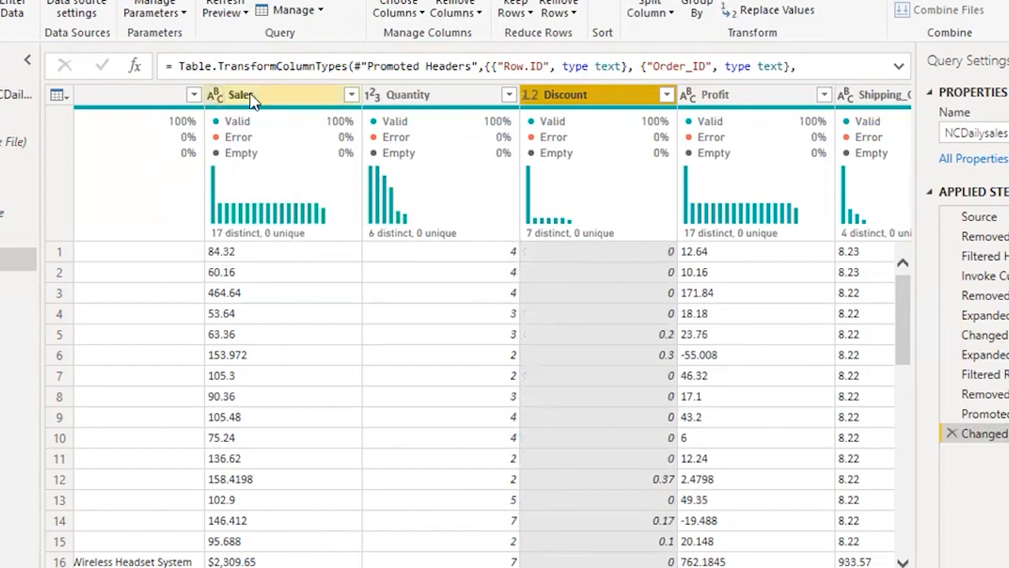
click(214, 96)
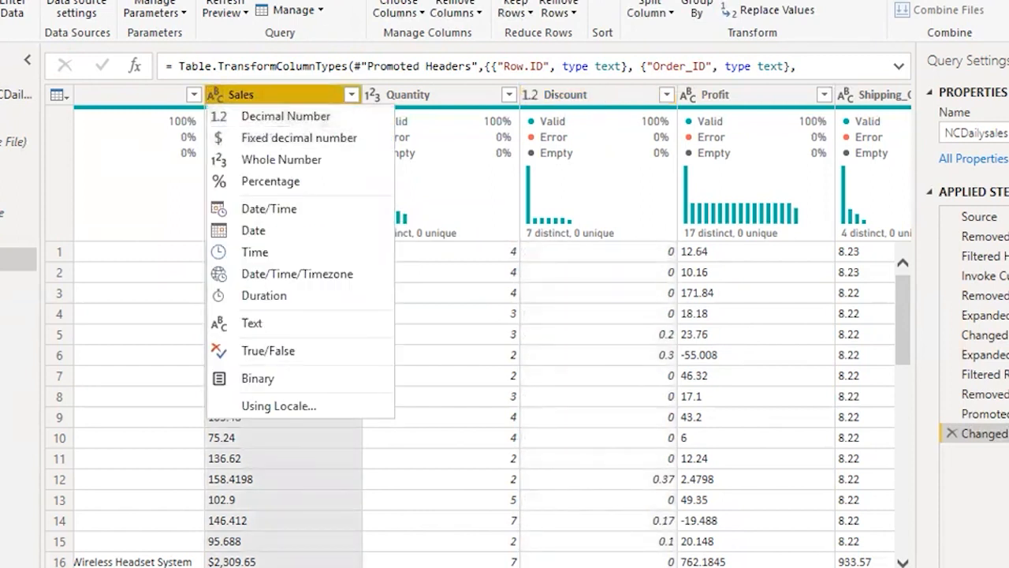
key(Escape)
scroll(281, 291, down, 1)
scroll(281, 290, up, 1)
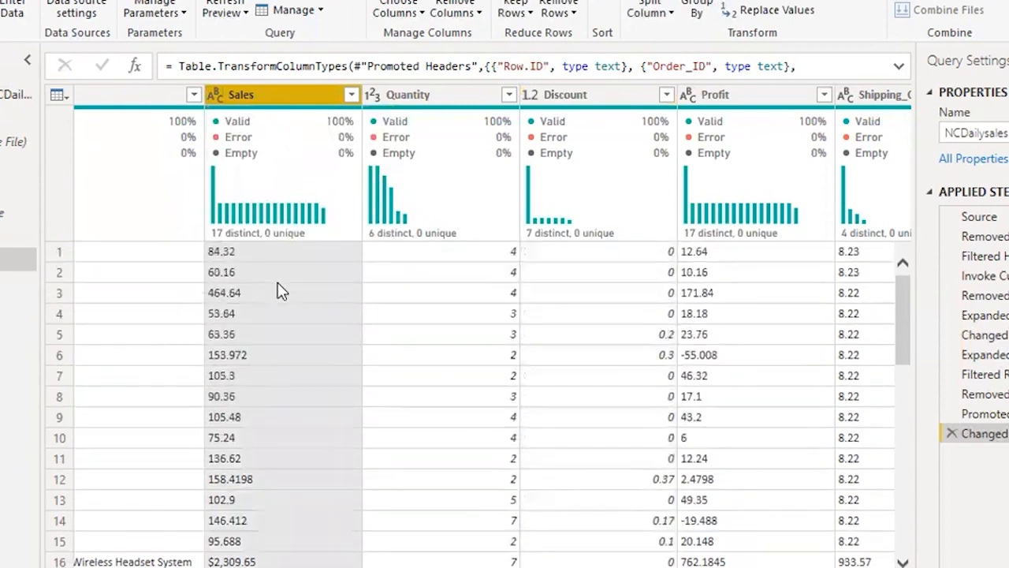
scroll(281, 291, down, 2)
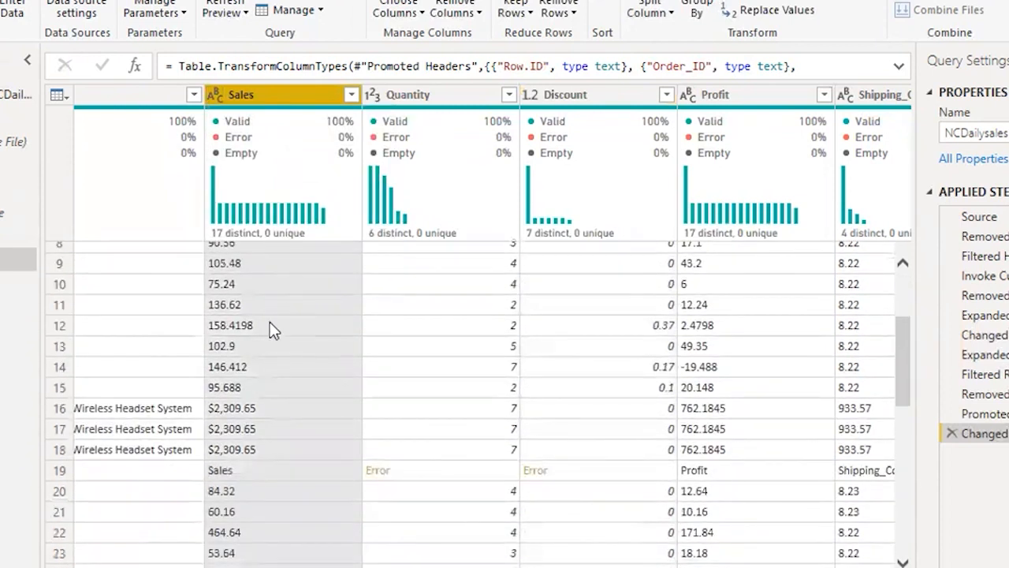
drag(127, 337, 204, 408)
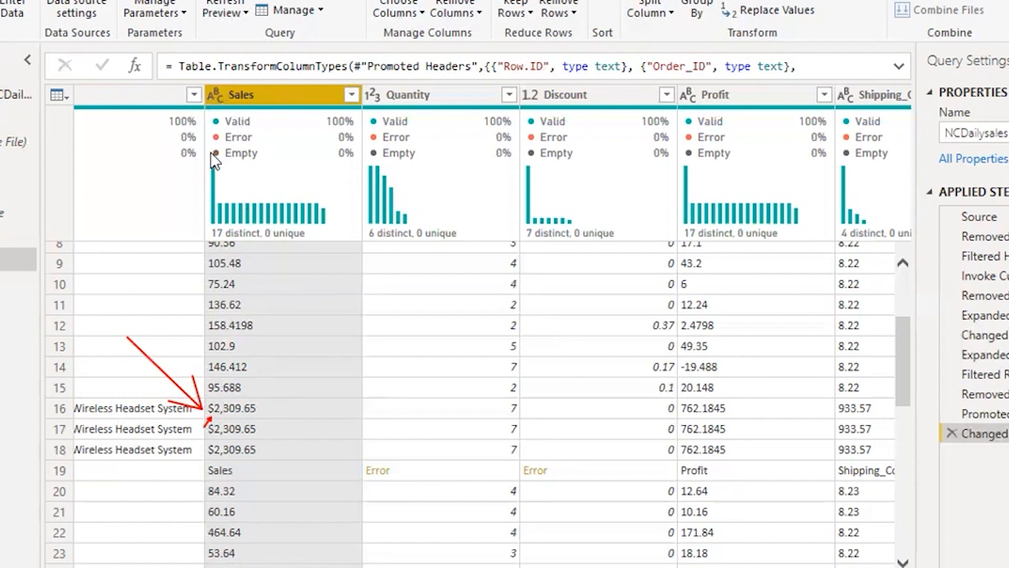
click(211, 96)
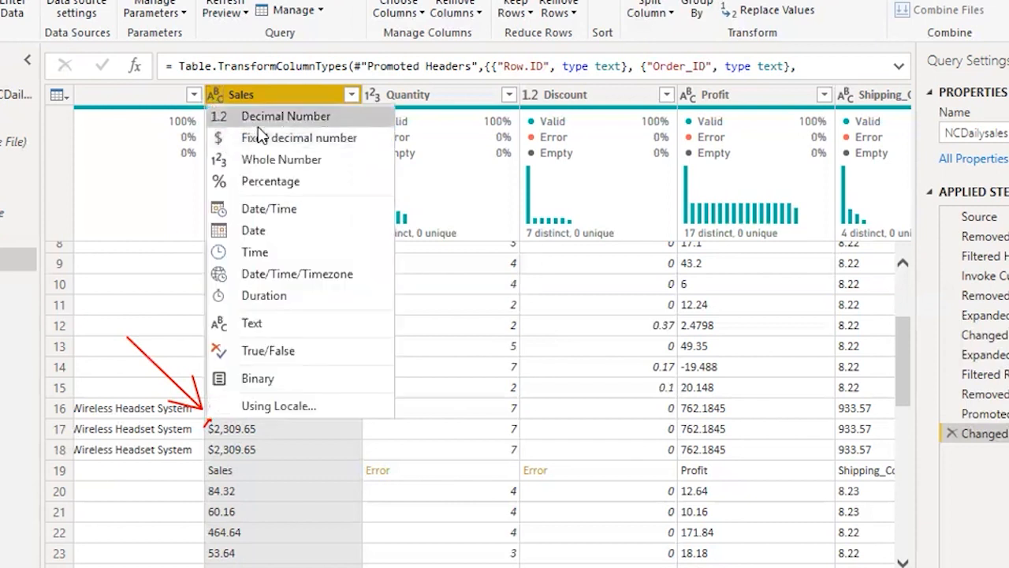
click(275, 88)
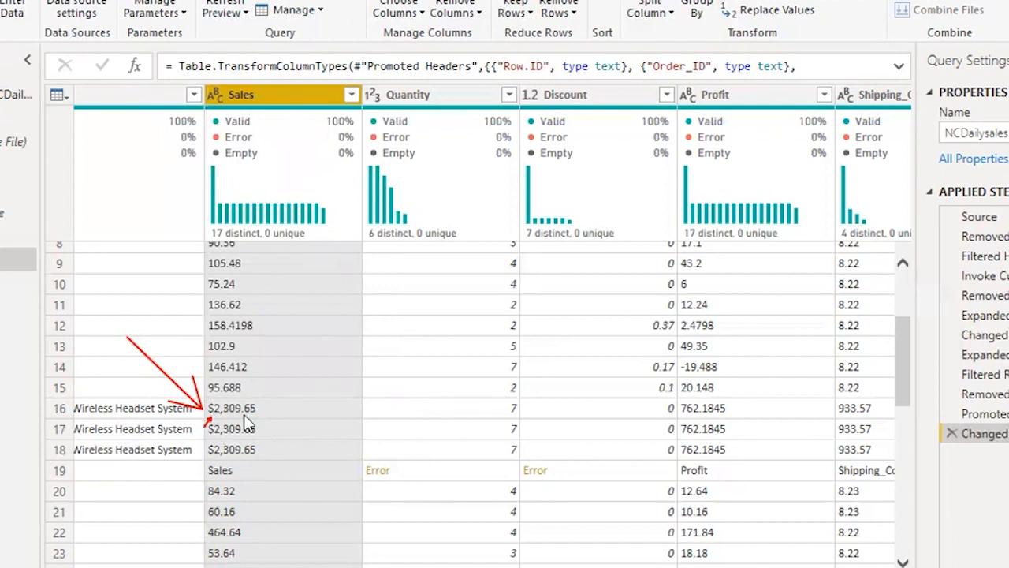
Replace the $ sign with an empty value throughout the Sales column.
right_click(282, 97)
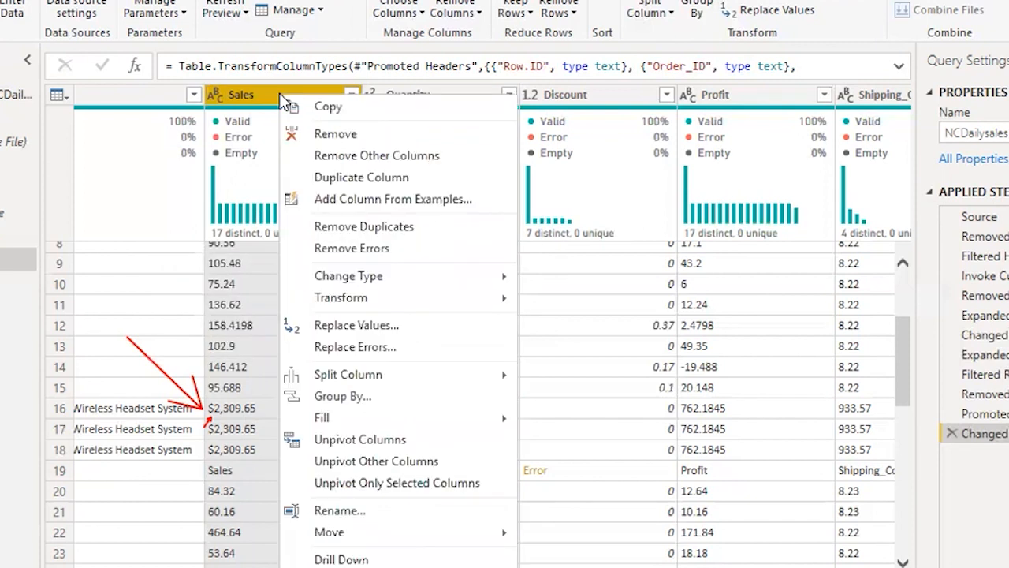
click(410, 334)
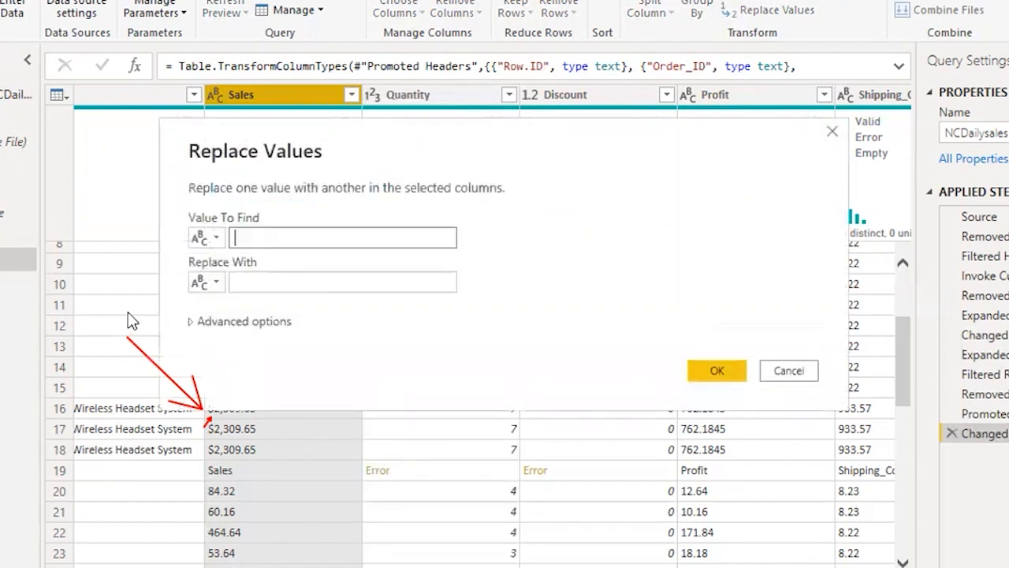
text($)
click(307, 285)
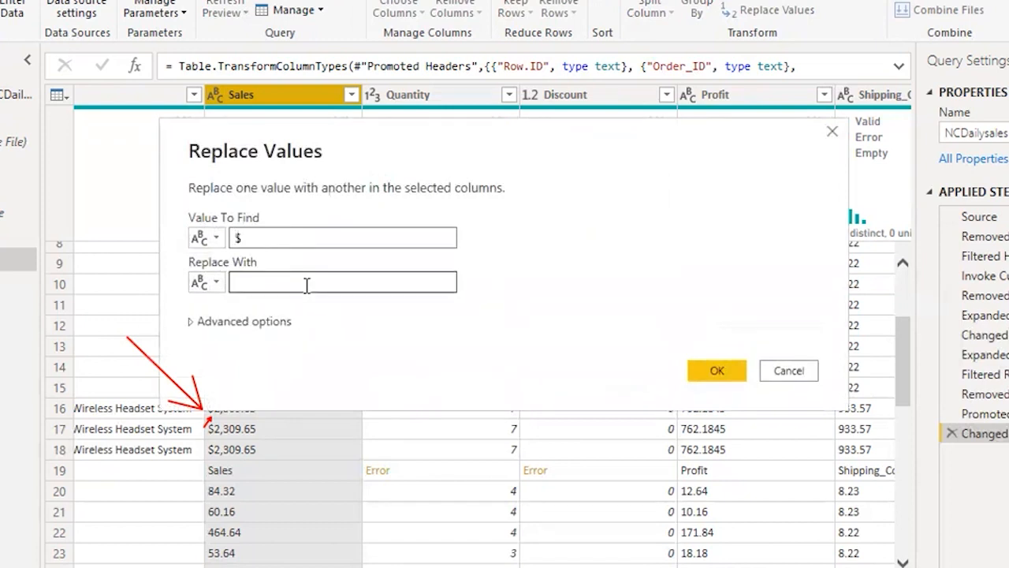
click(320, 243)
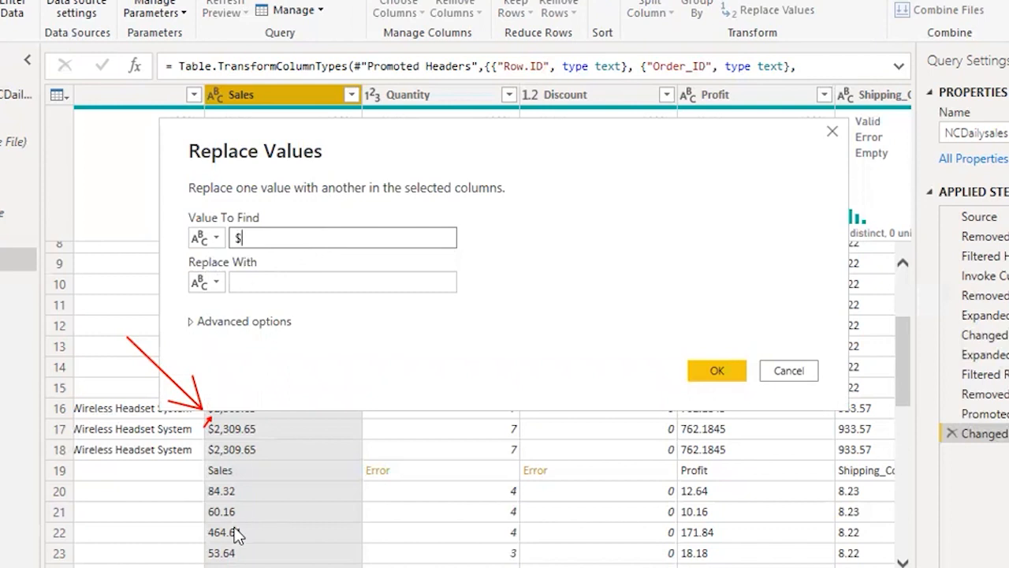
click(268, 276)
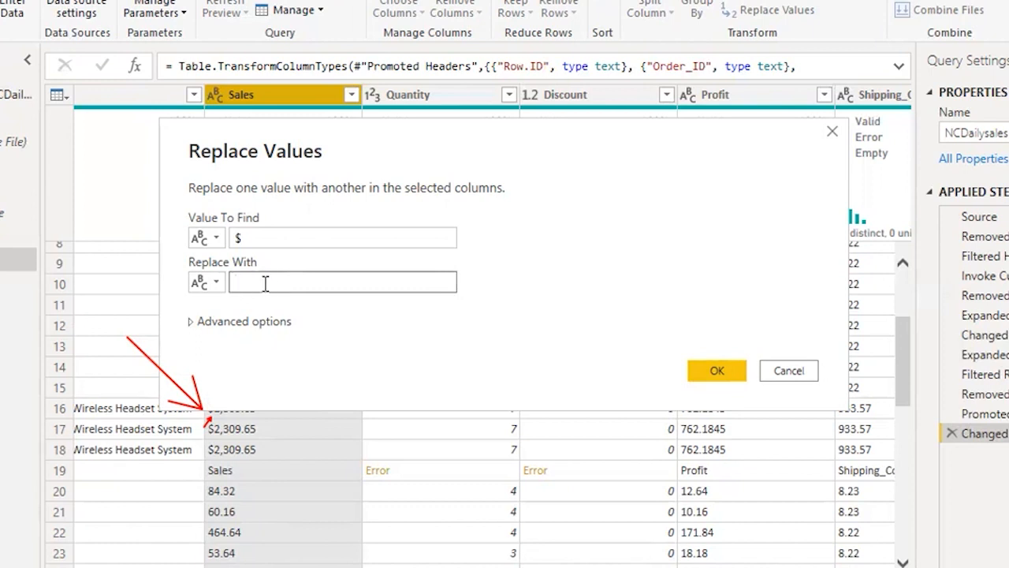
click(698, 375)
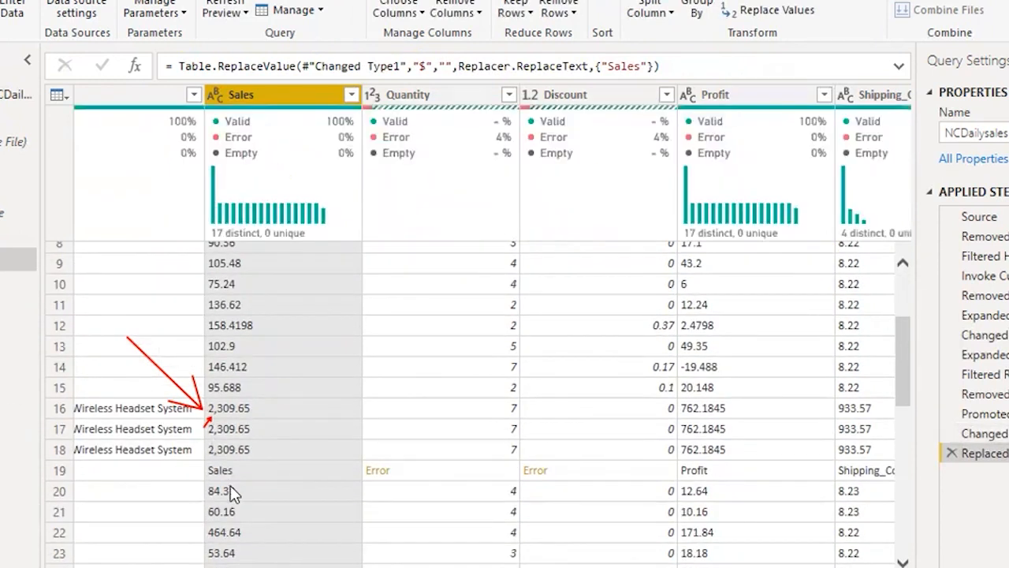
Replace the value NA with 0 in the Sales column.
scroll(299, 386, down, 9)
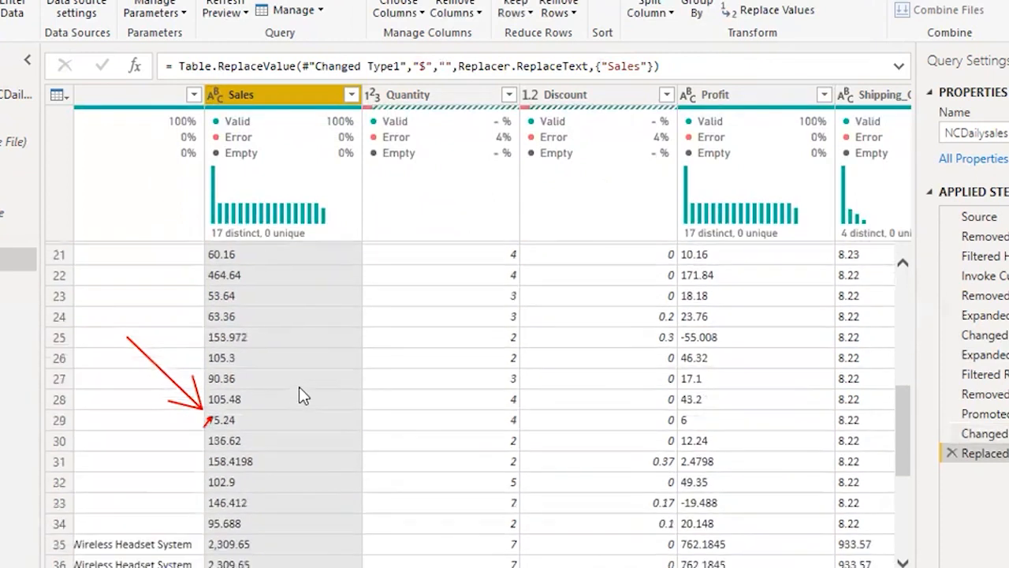
scroll(299, 387, down, 8)
scroll(299, 387, up, 7)
right_click(283, 101)
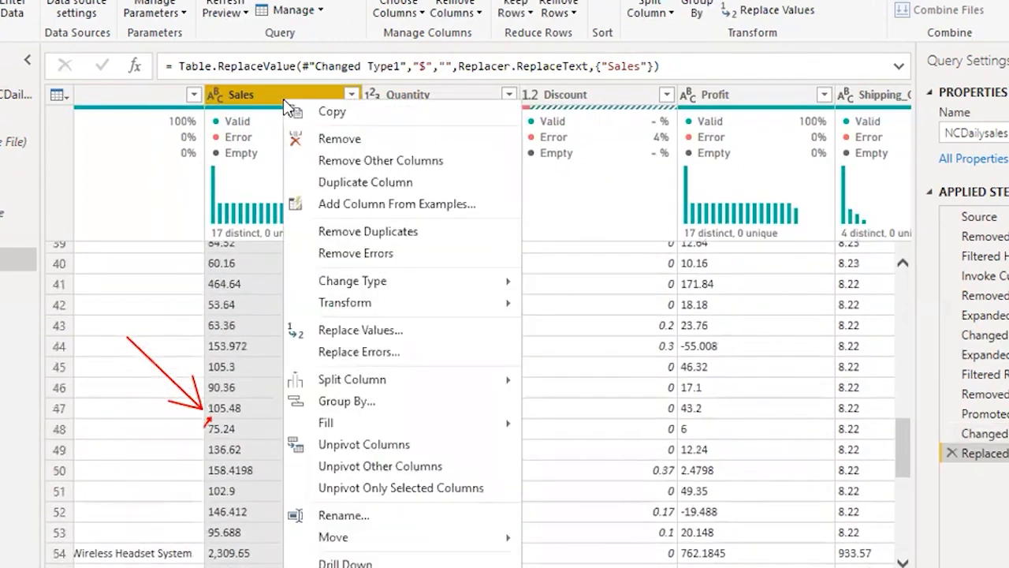
click(368, 331)
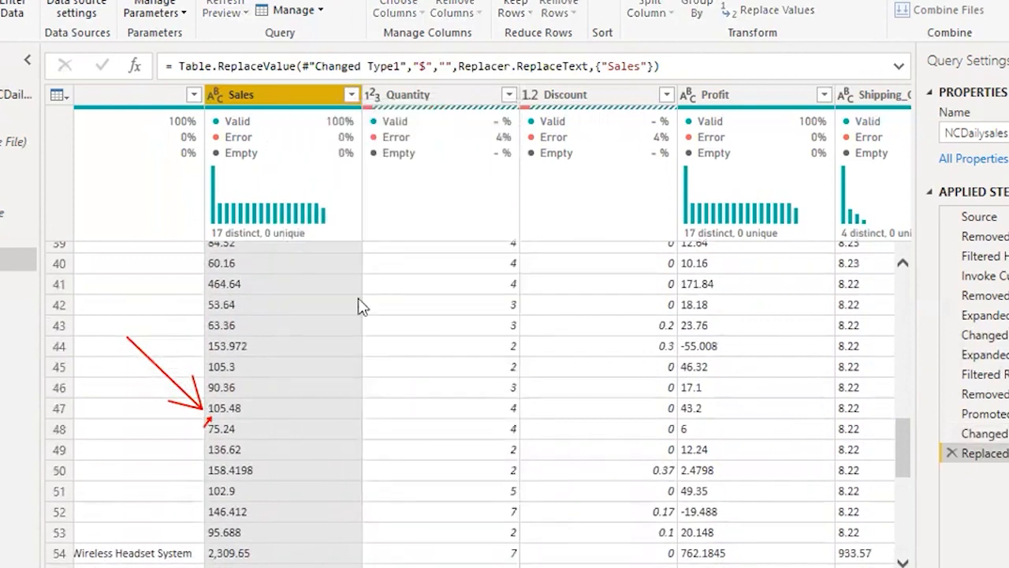
text(NA)
click(332, 282)
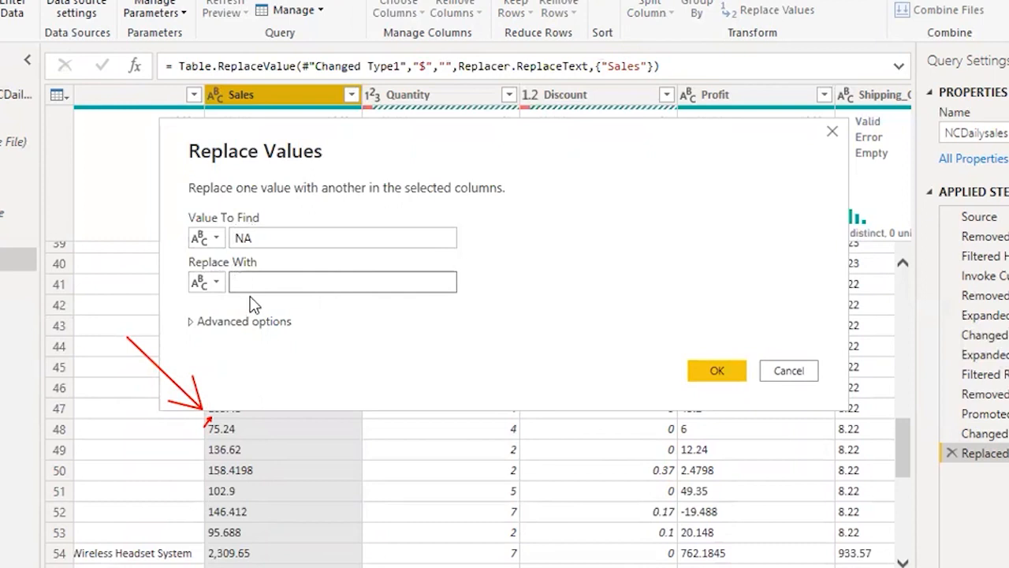
text(0)
click(723, 370)
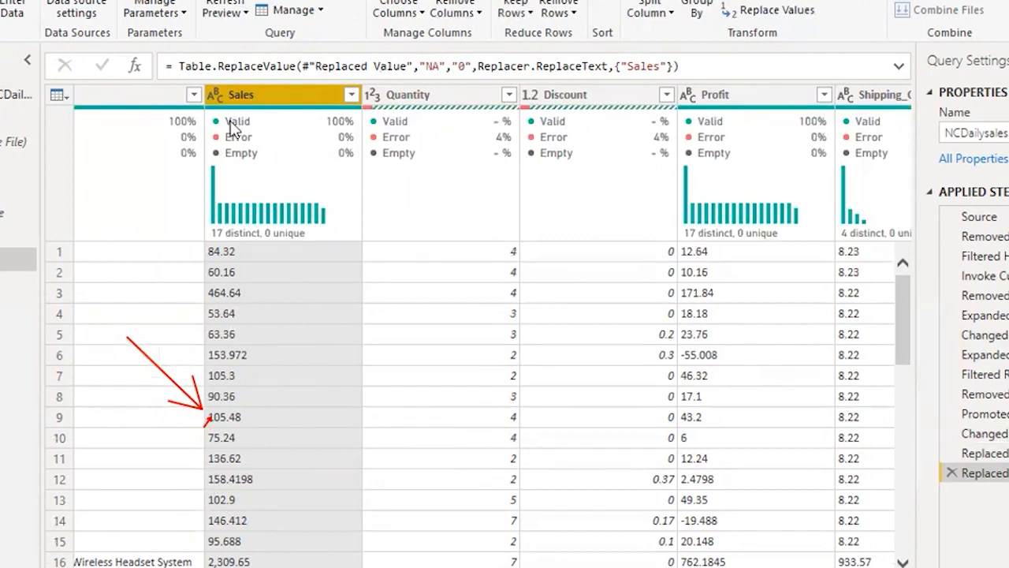
Try to set the Sales column's type to Decimal Number, check its rows for errors and delete that type-change step.
click(213, 94)
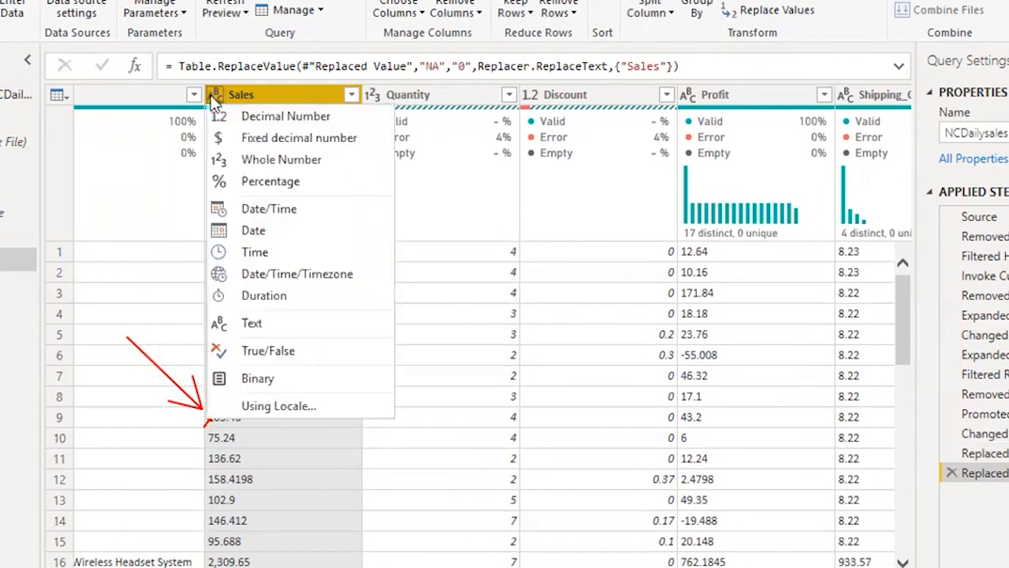
click(272, 118)
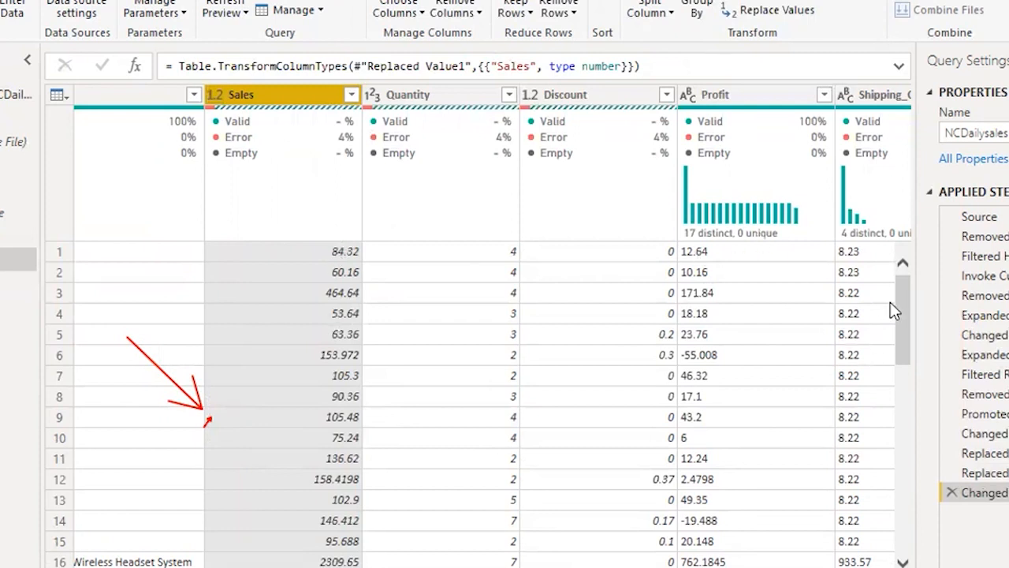
drag(898, 295, 896, 421)
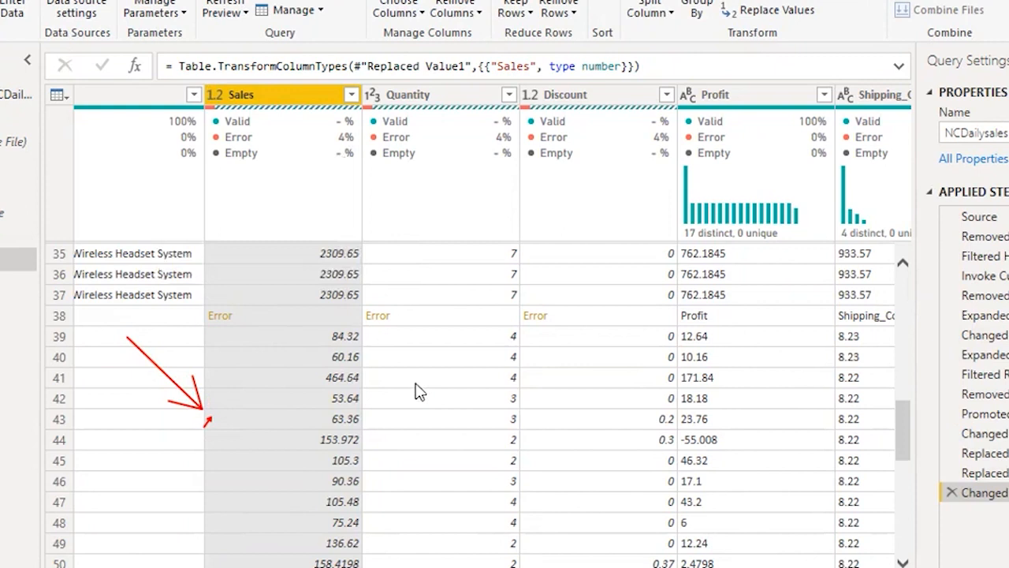
drag(694, 390, 938, 490)
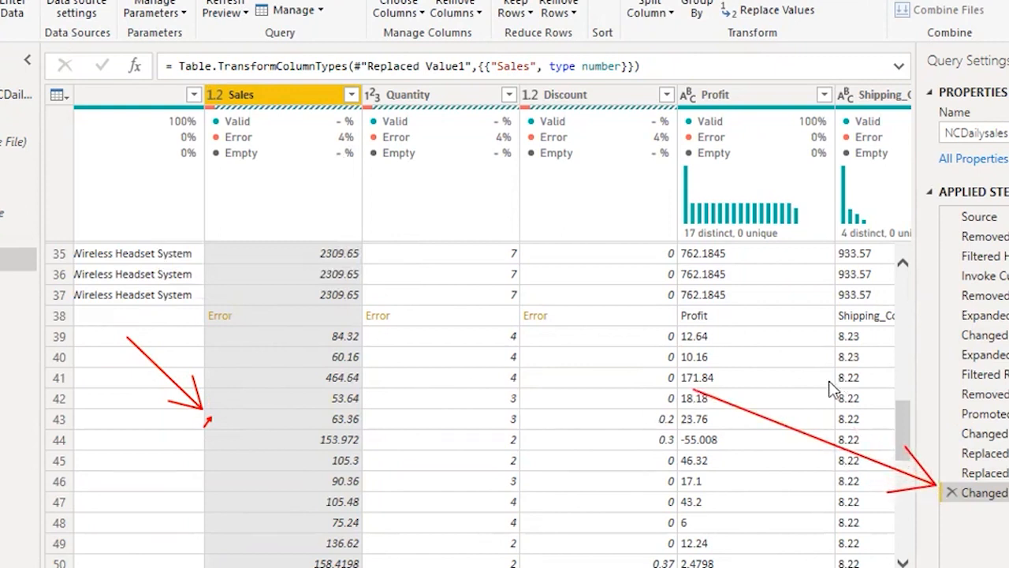
click(952, 492)
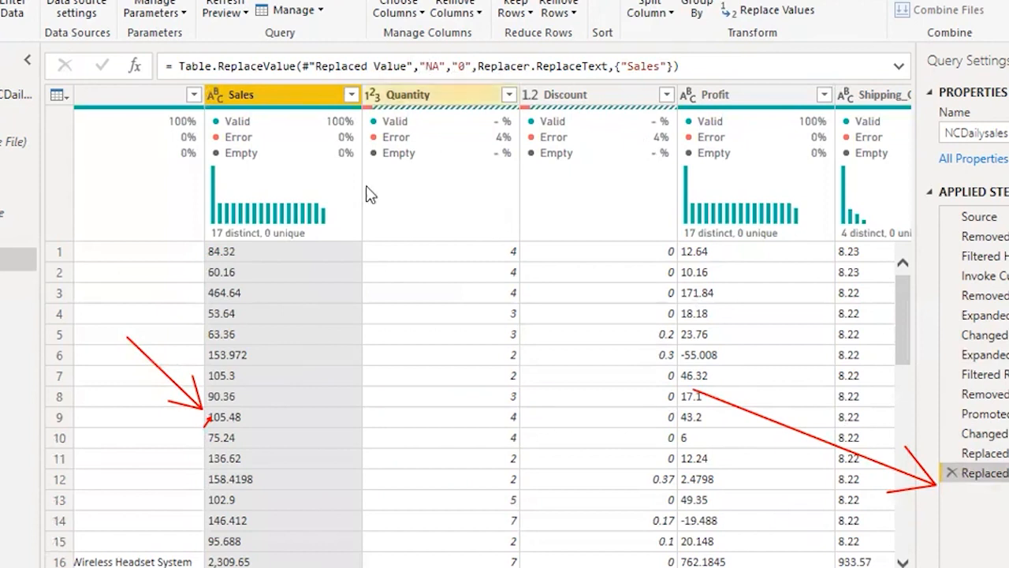
Check the combined Sales rows, switch to File Explorer and open the workbook in the Apr folder in Excel to compare its header and data.
scroll(282, 325, down, 2)
scroll(281, 325, down, 9)
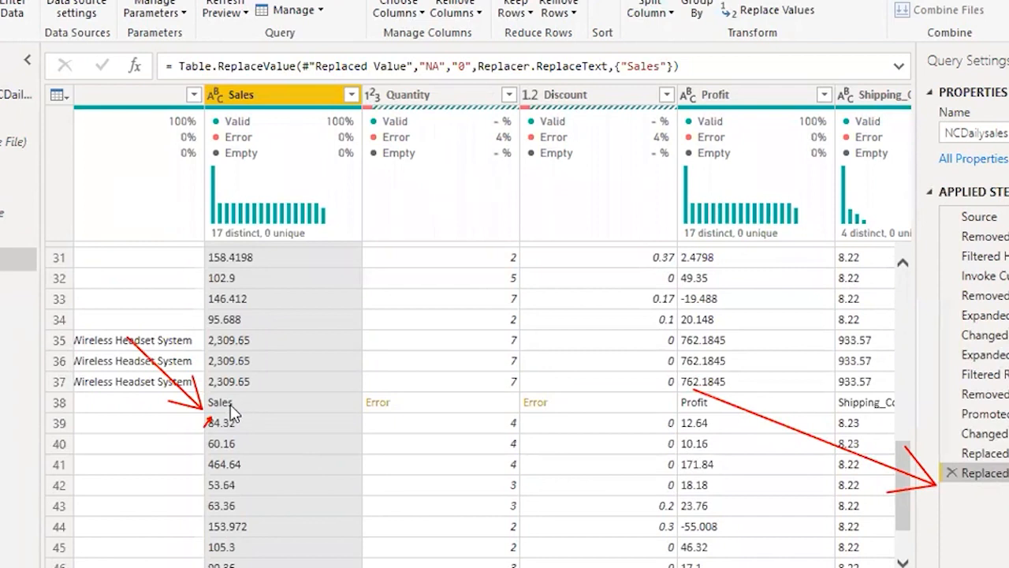
key(alt+Tab)
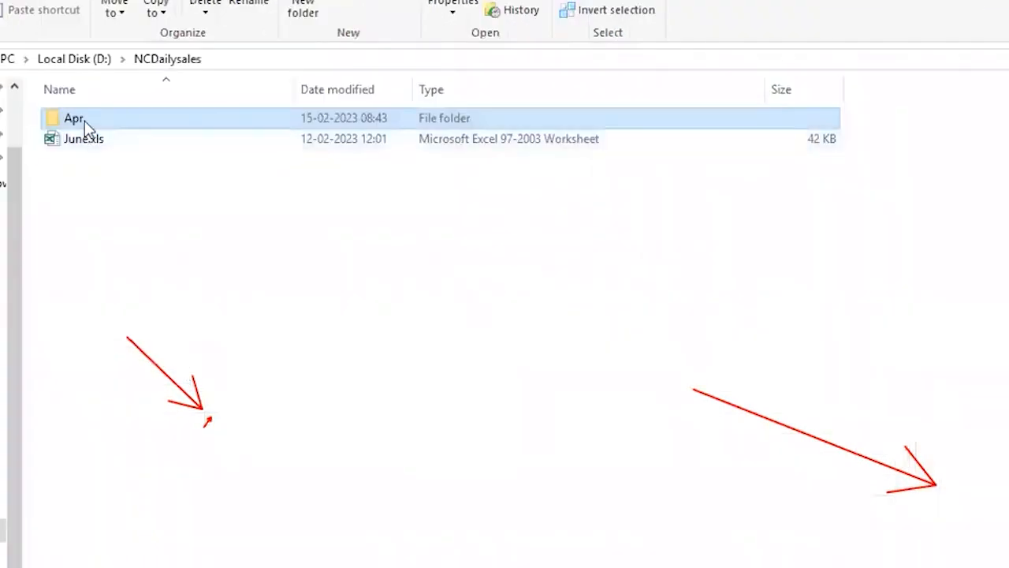
double_click(85, 120)
click(87, 127)
double_click(87, 125)
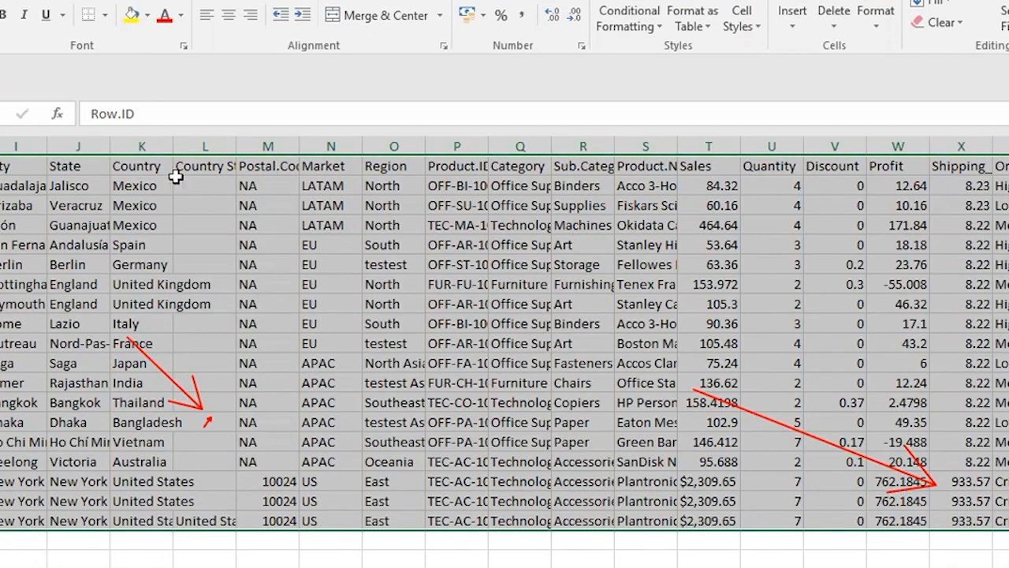
scroll(504, 343, left, 6)
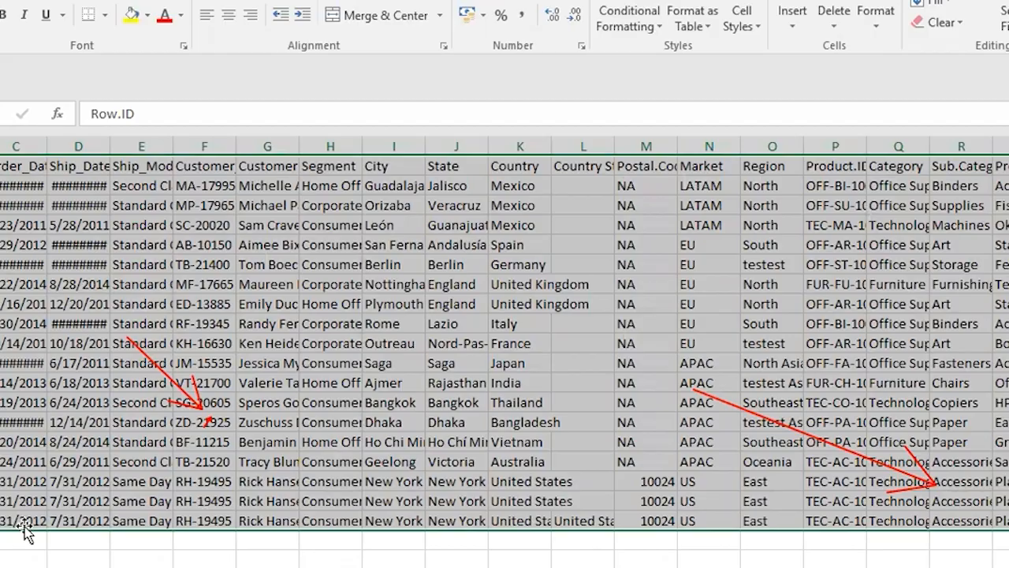
Switch back to the Power Query Editor and check the repeated header row in the Row.ID column.
key(alt+Tab)
key(alt+Tab)
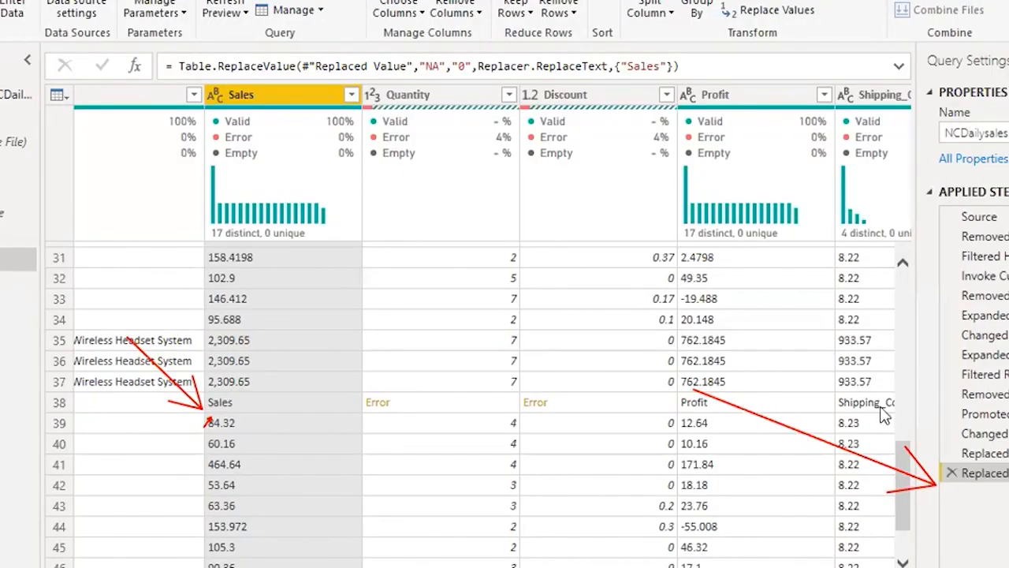
key(alt+Tab)
drag(655, 567, 183, 516)
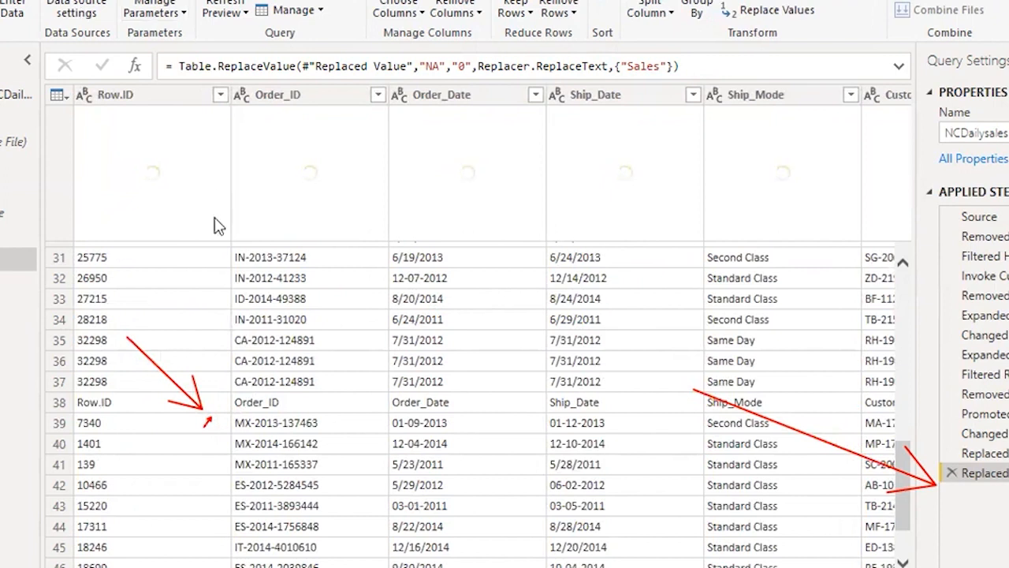
click(221, 95)
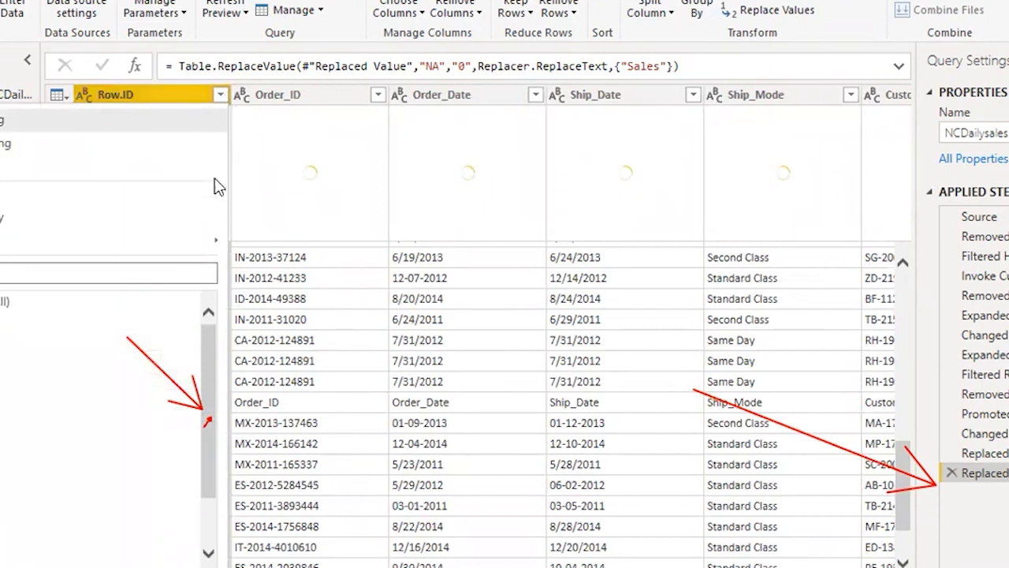
mouse_move(221, 240)
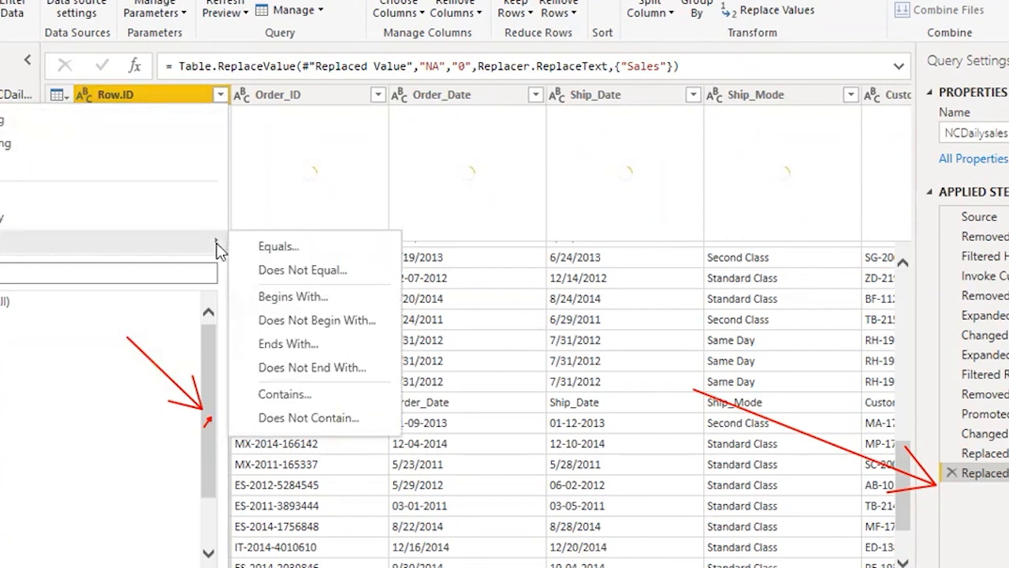
click(282, 271)
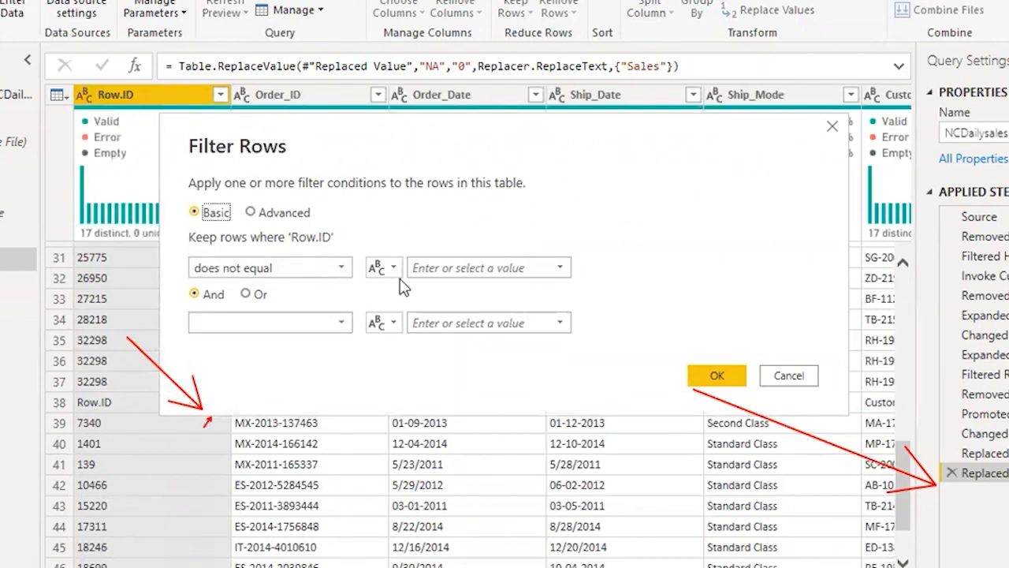
click(559, 268)
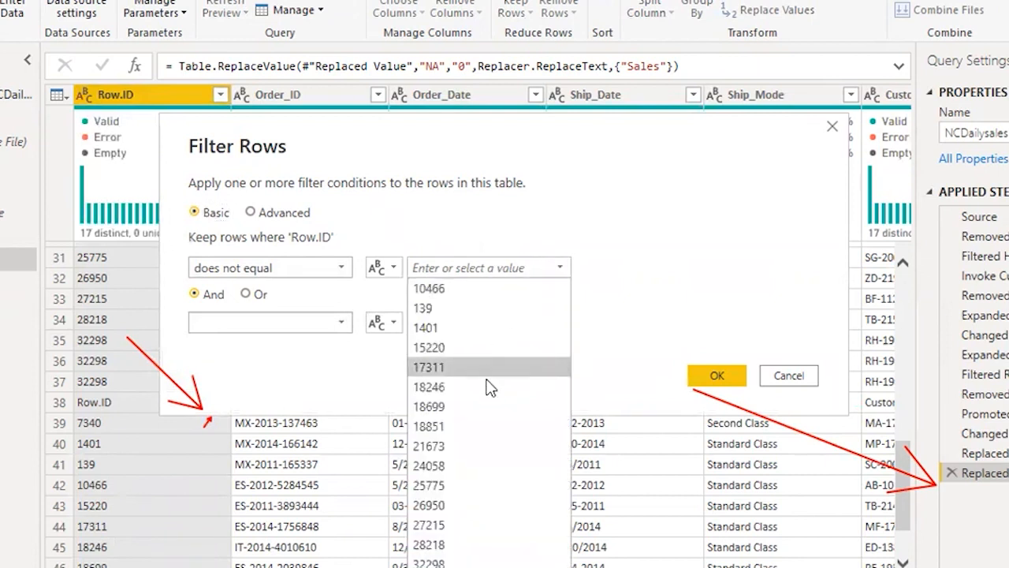
click(430, 567)
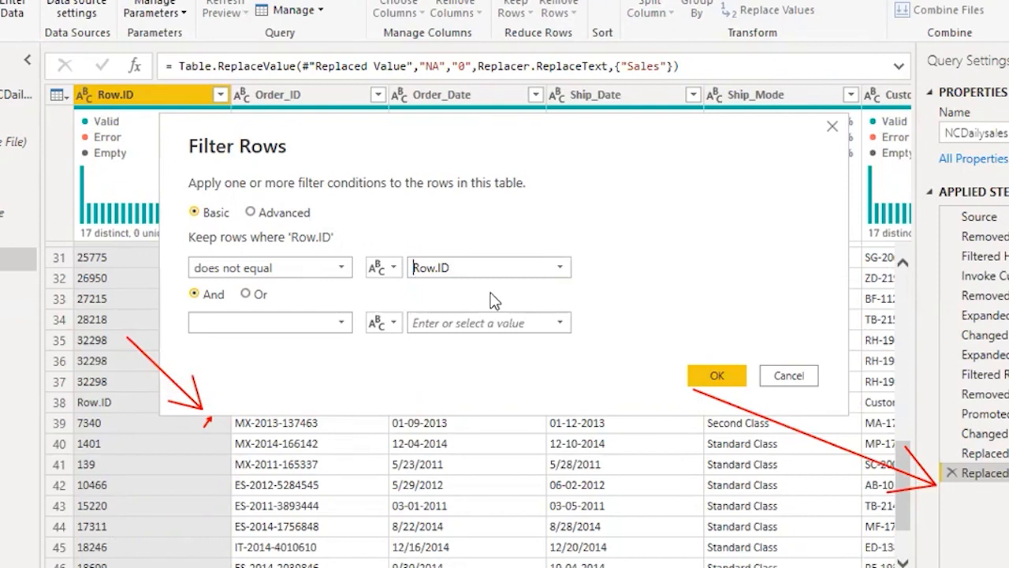
click(789, 376)
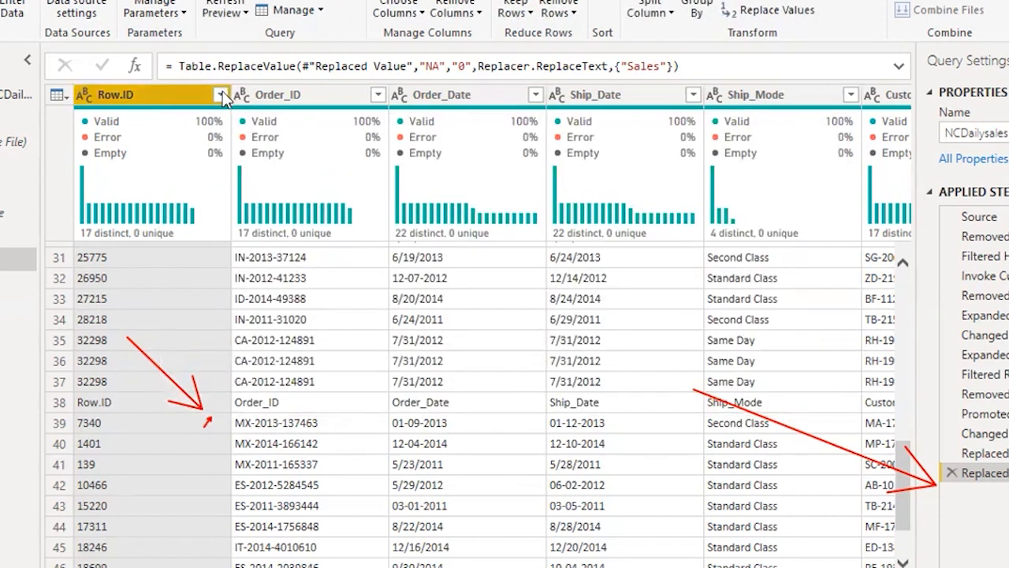
Filter the Row.ID column to keep only rows whose value does not equal Row.ID.
click(222, 95)
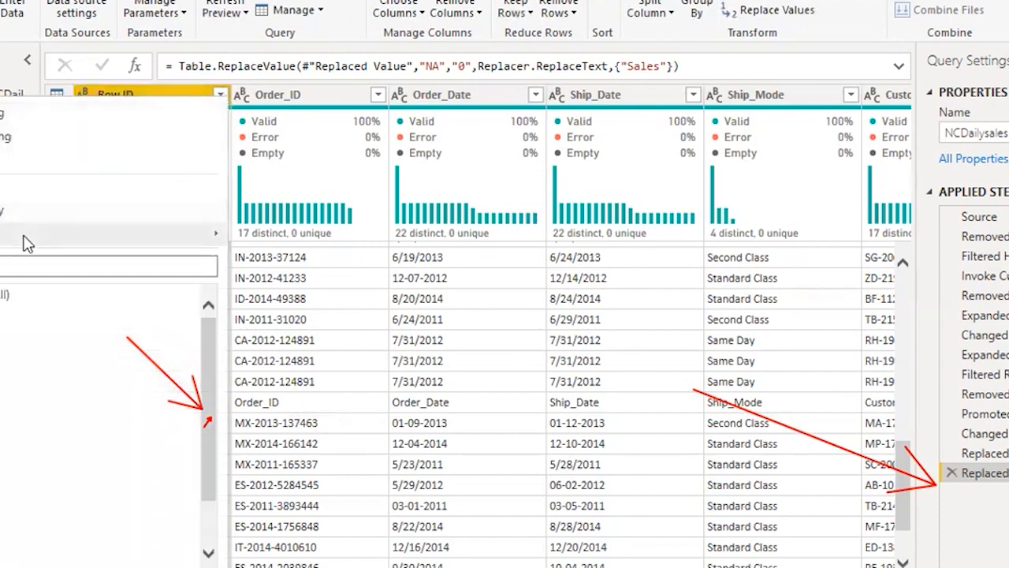
mouse_move(220, 241)
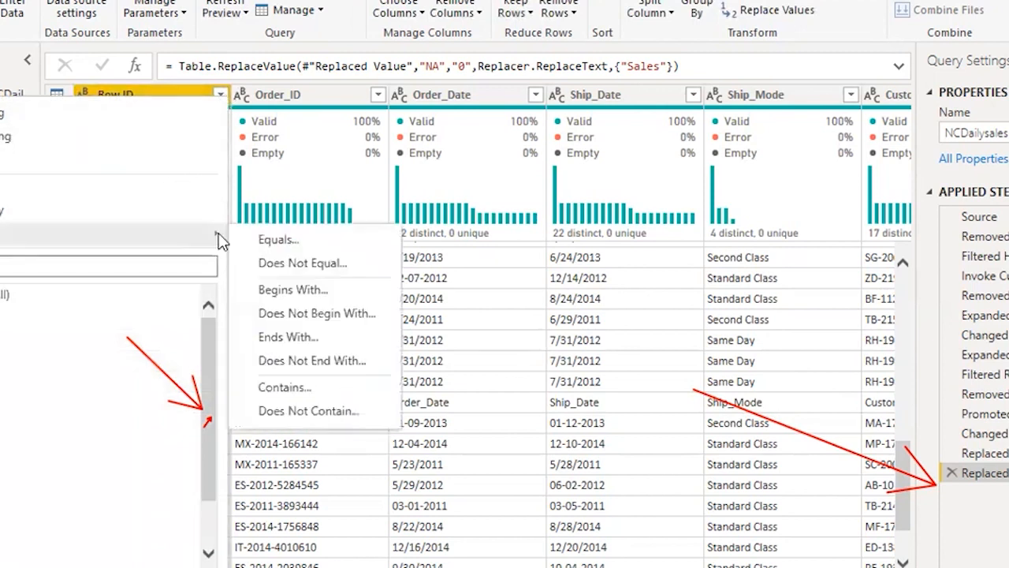
click(272, 240)
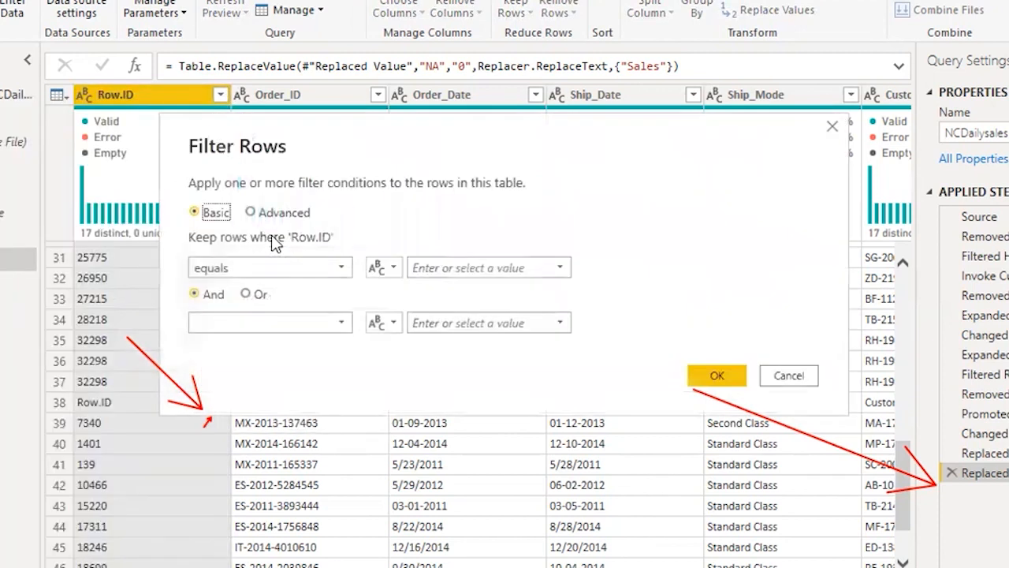
click(398, 268)
click(561, 268)
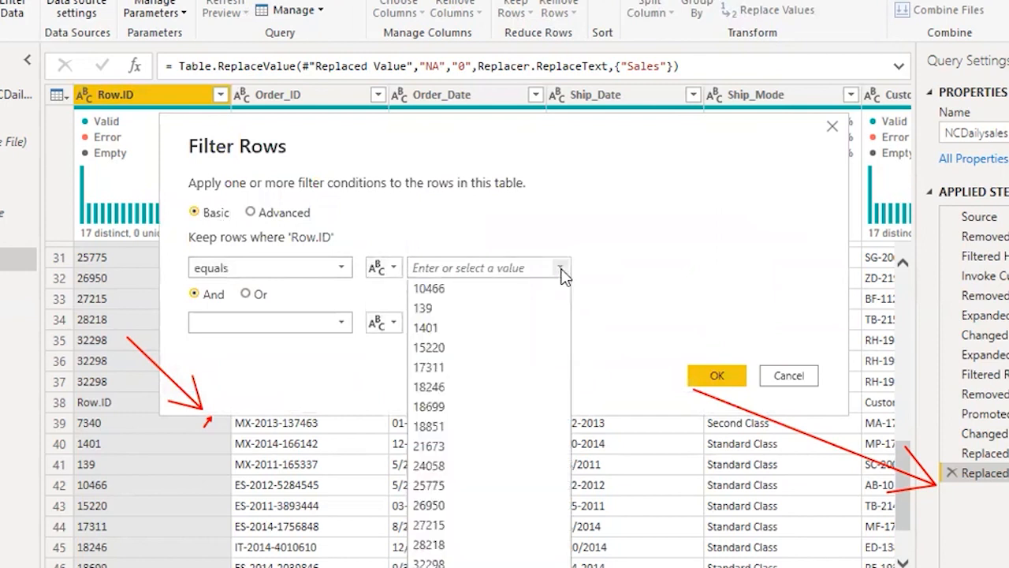
click(430, 567)
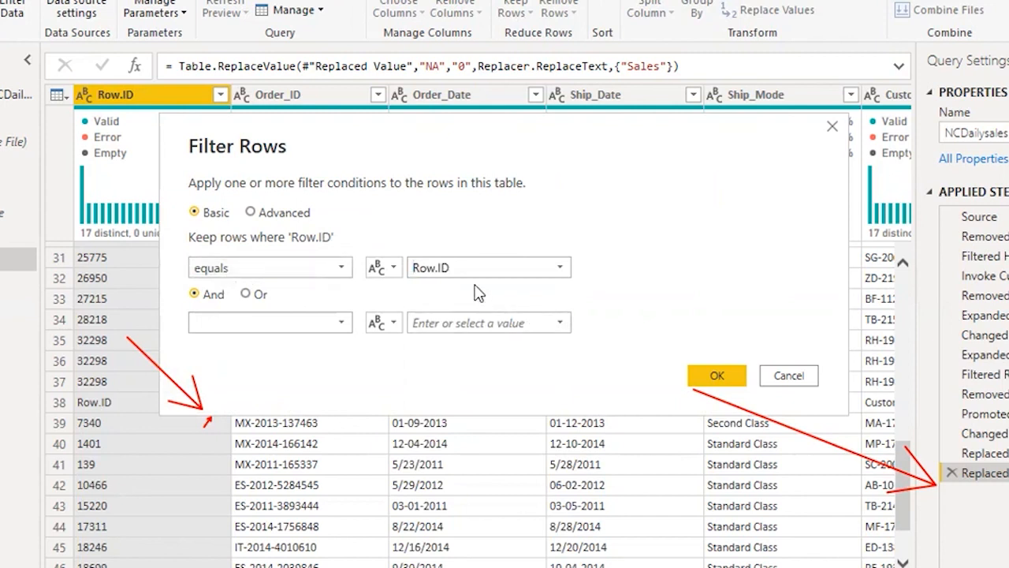
click(343, 268)
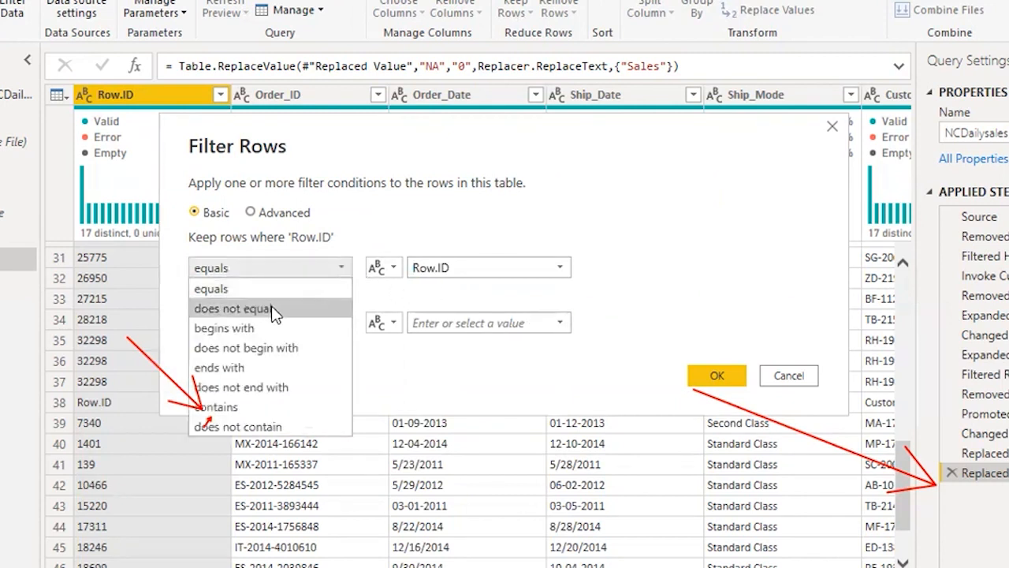
click(297, 306)
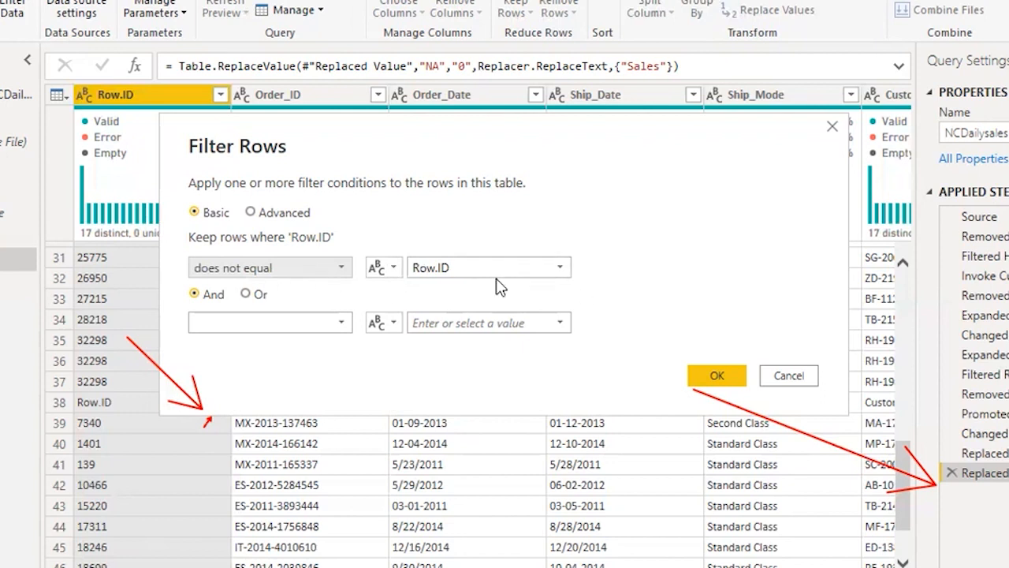
click(708, 378)
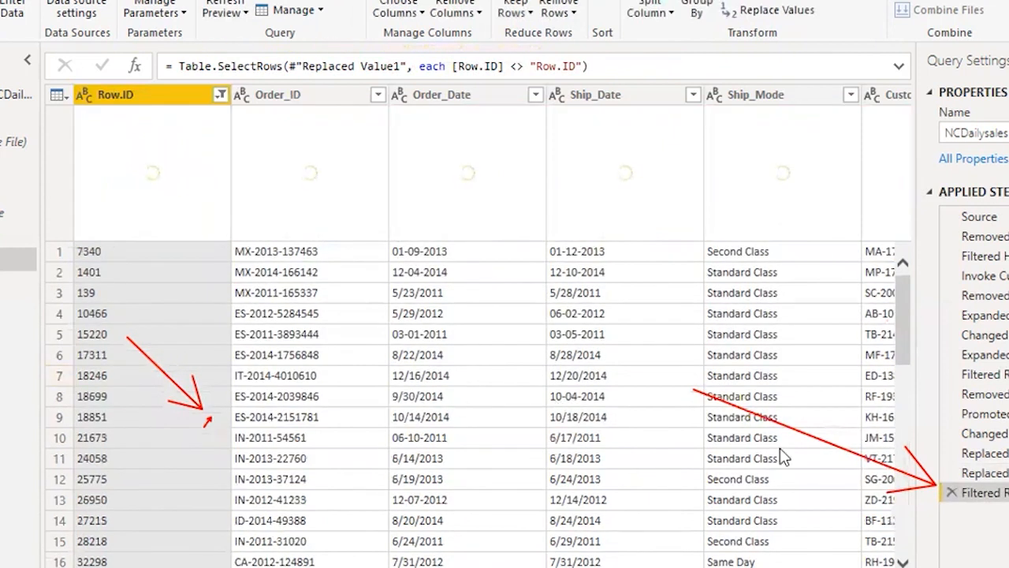
Check the Sales column's quality statistics in the filtered table.
scroll(478, 404, right, 10)
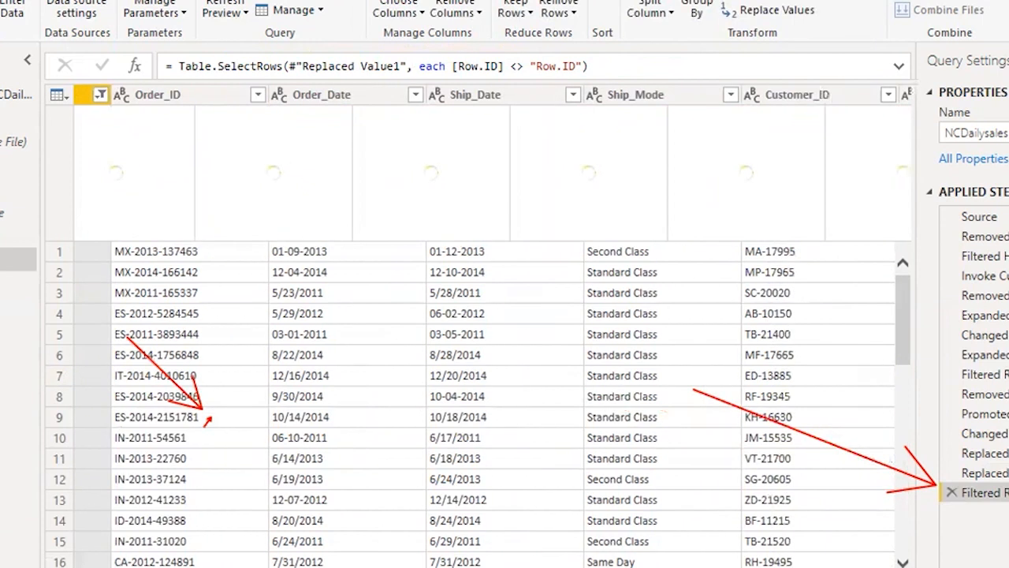
scroll(477, 403, right, 4)
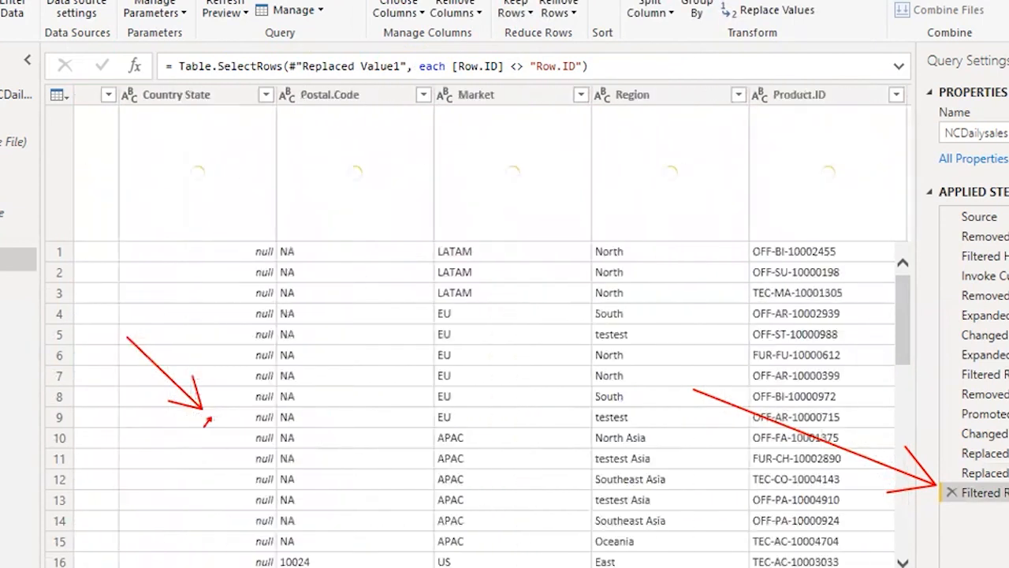
scroll(478, 403, right, 6)
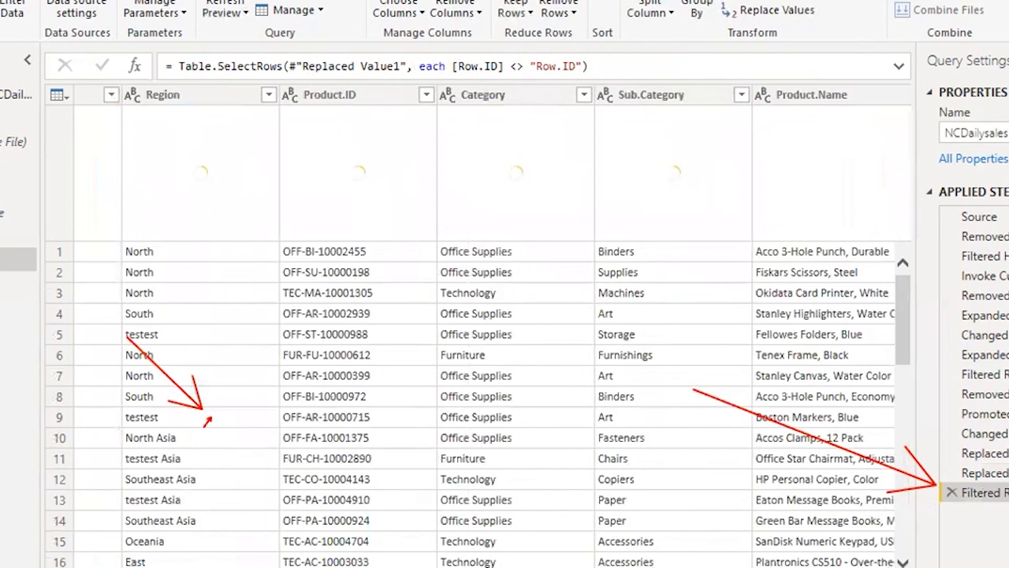
scroll(478, 404, right, 5)
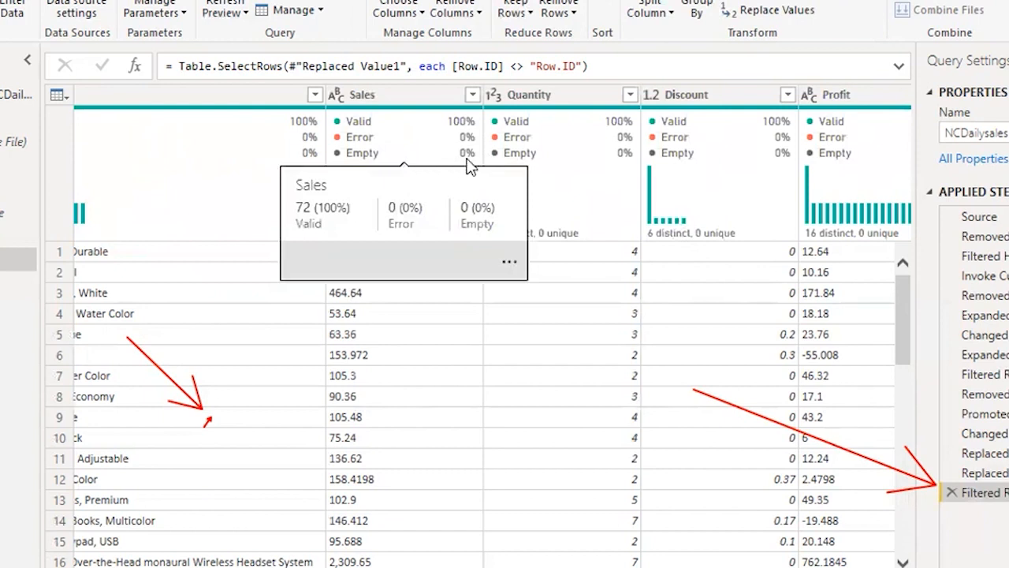
mouse_move(472, 164)
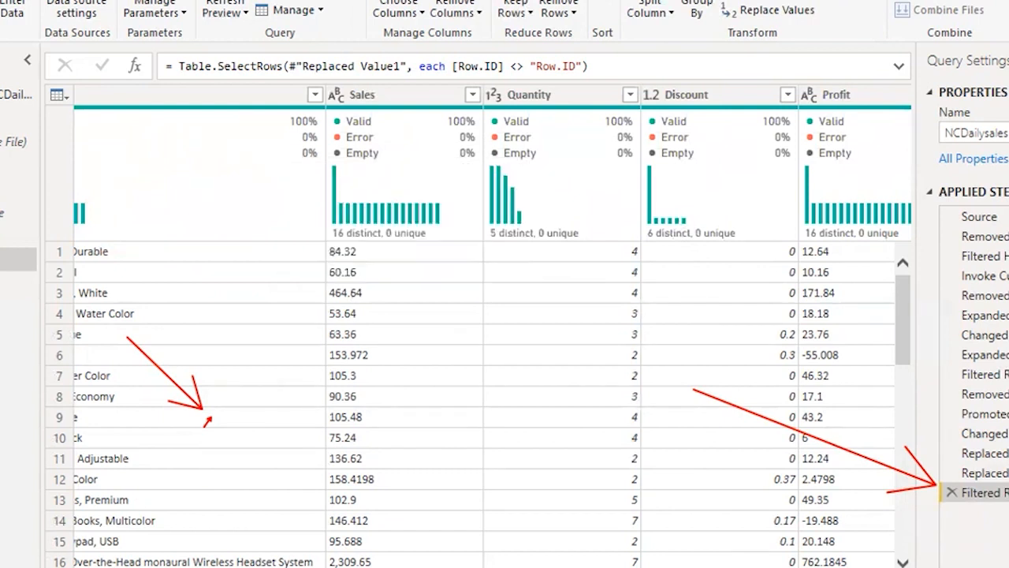
Remove the Row.ID column from the query.
scroll(477, 325, left, 15)
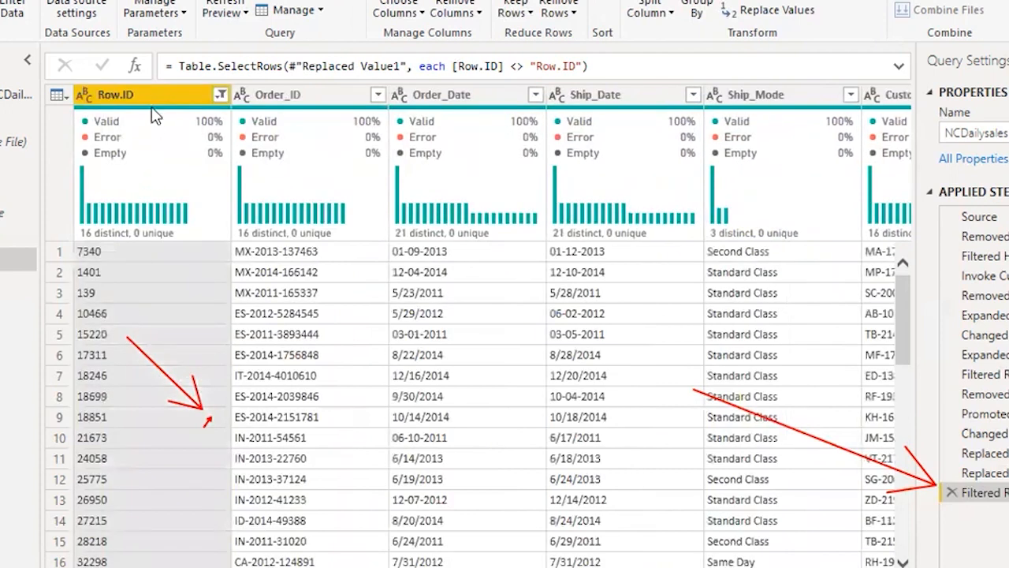
right_click(156, 95)
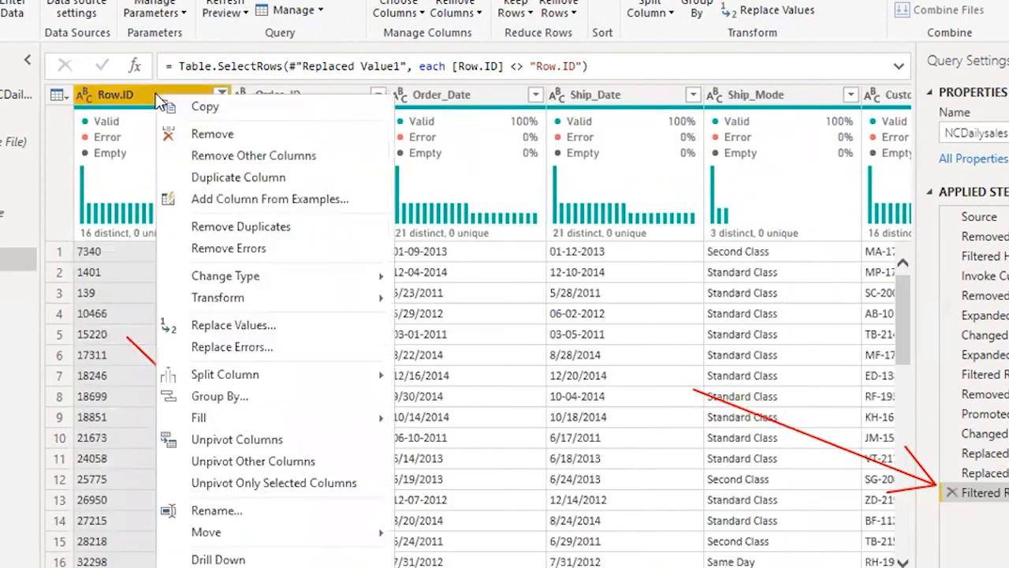
click(201, 136)
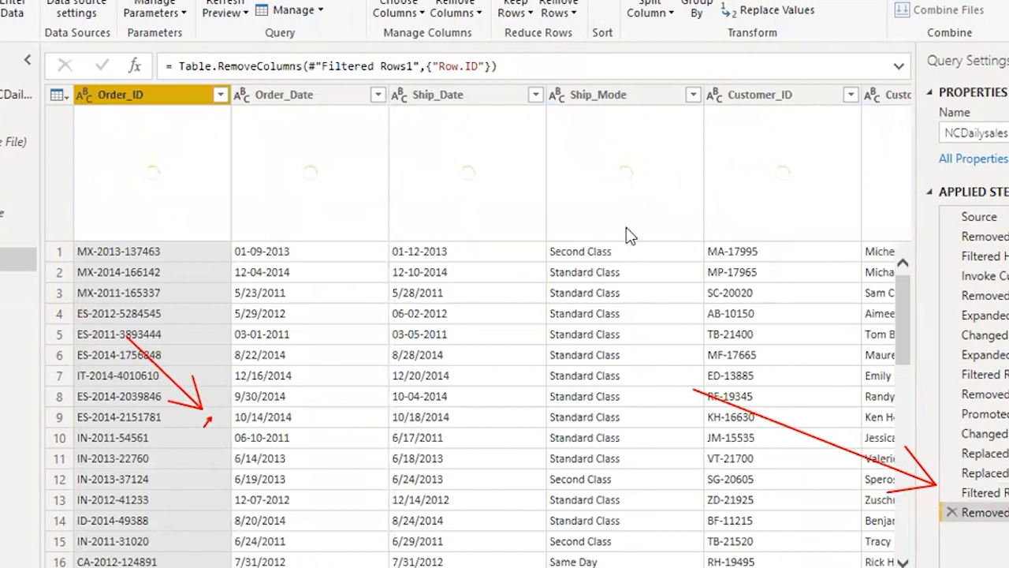
key(Delete)
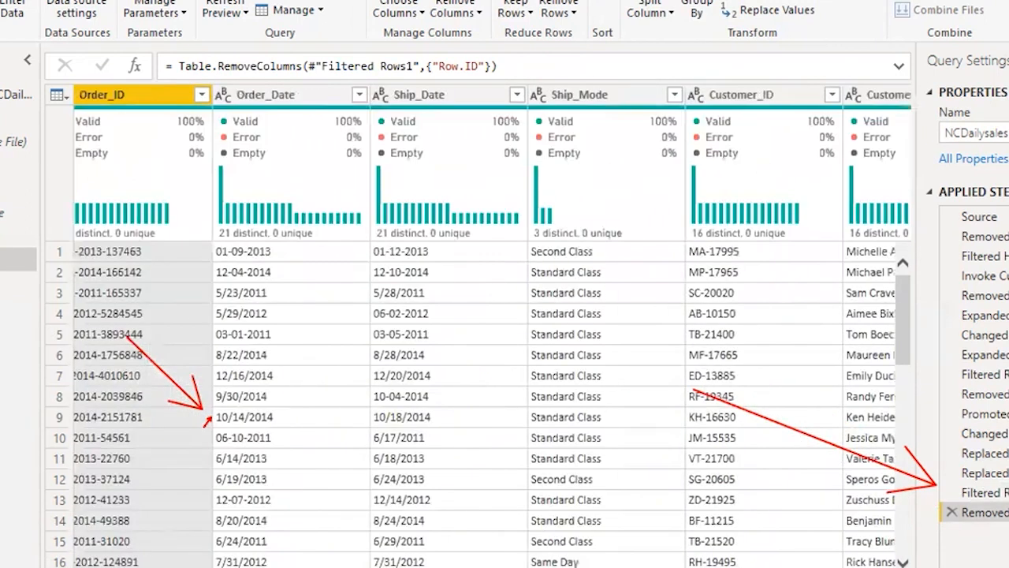
Switch to File Explorer to look at Apr.xls in D:\NCDailysales\Apr and return to the Power Query Editor.
key(alt+f)
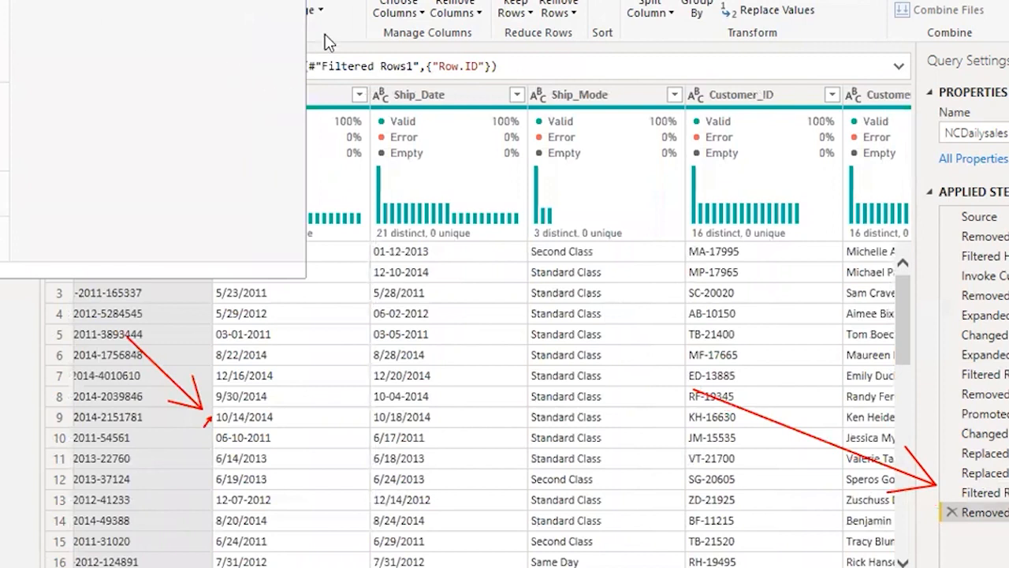
key(Escape)
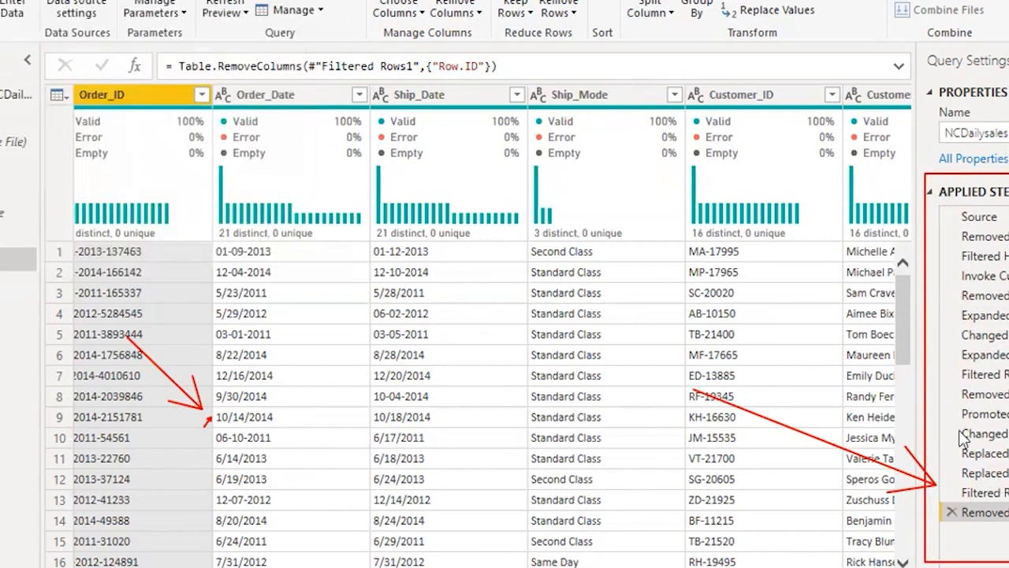
key(alt+Tab)
key(alt+Tab)
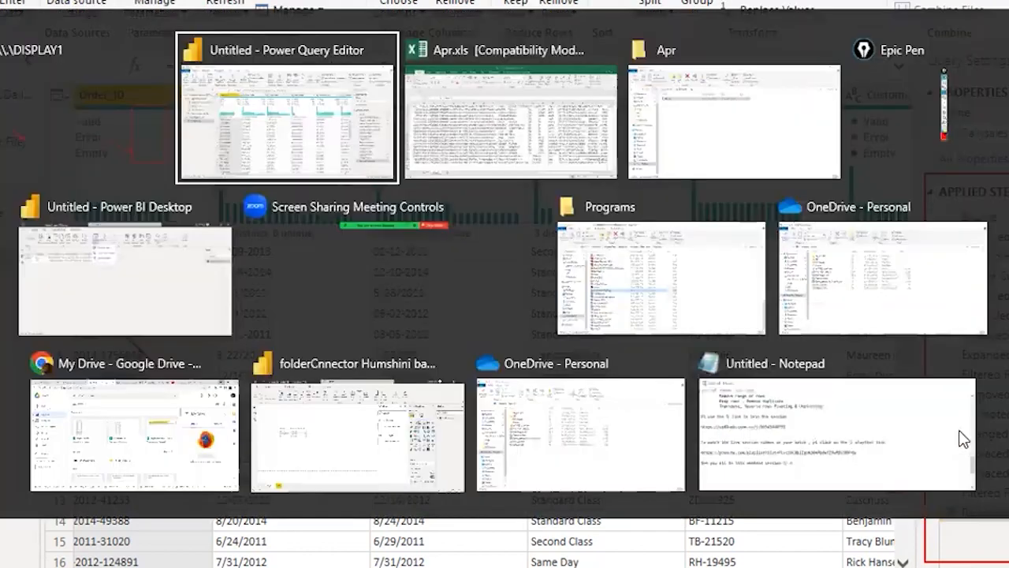
key(alt+Tab)
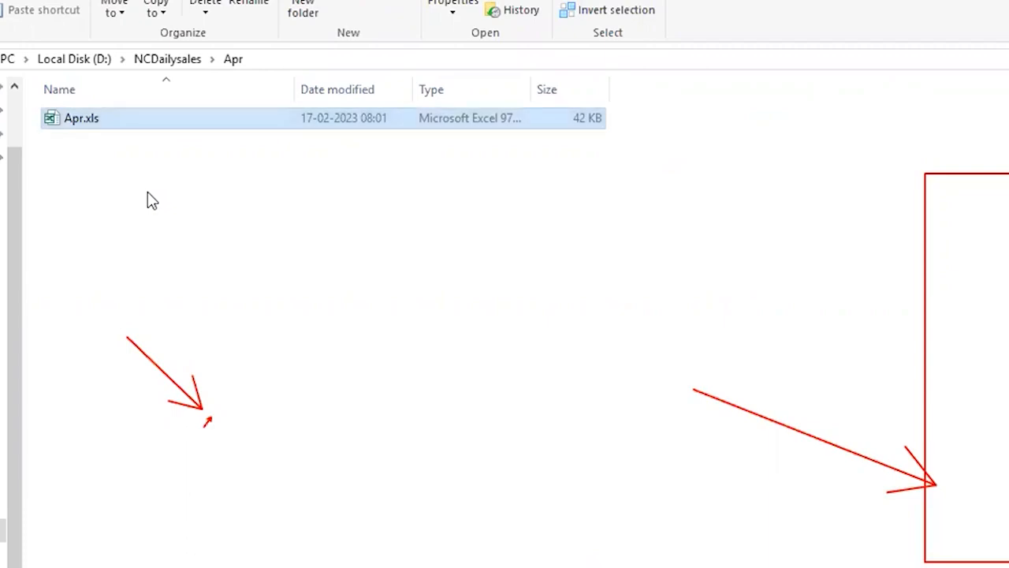
key(alt+Tab)
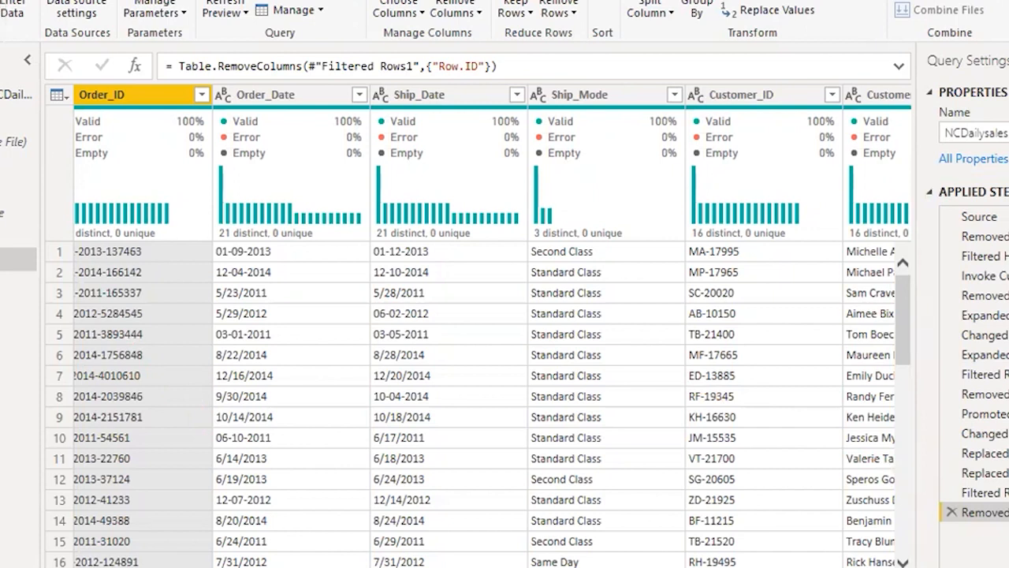
Apply the query changes to the Power BI report and add a table visual with the Category and Quantity fields.
key(alt+f)
key(Escape)
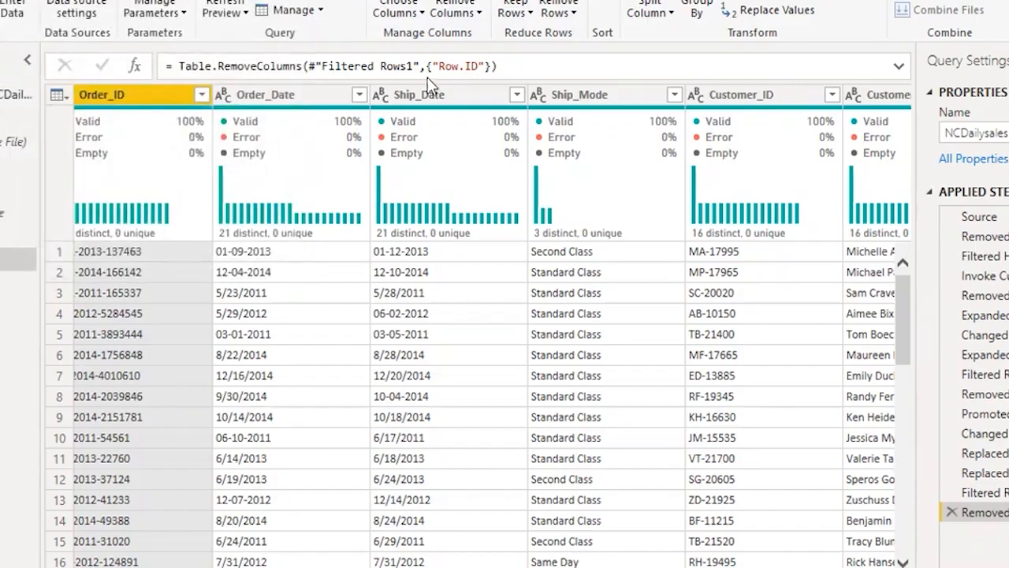
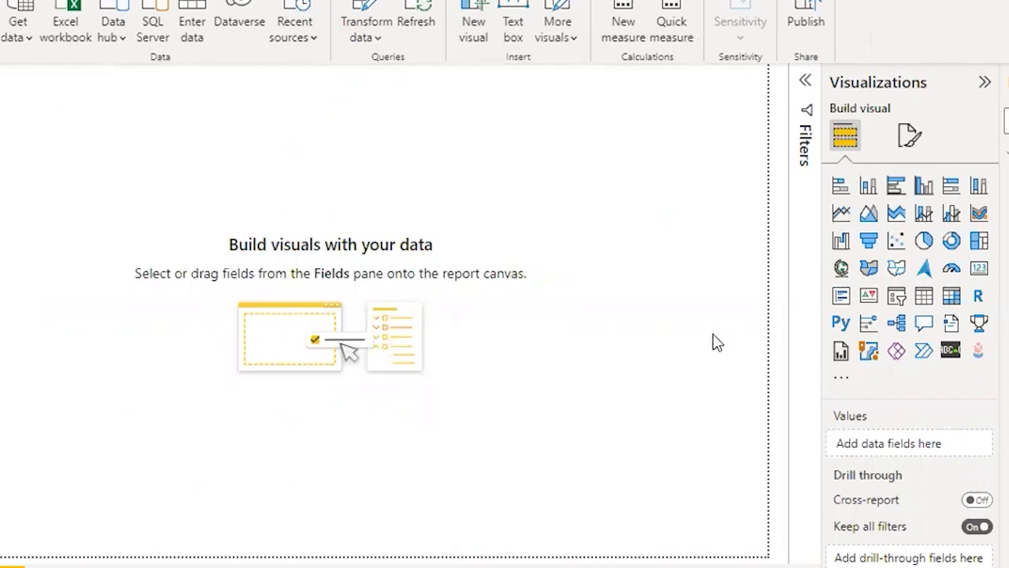
click(924, 297)
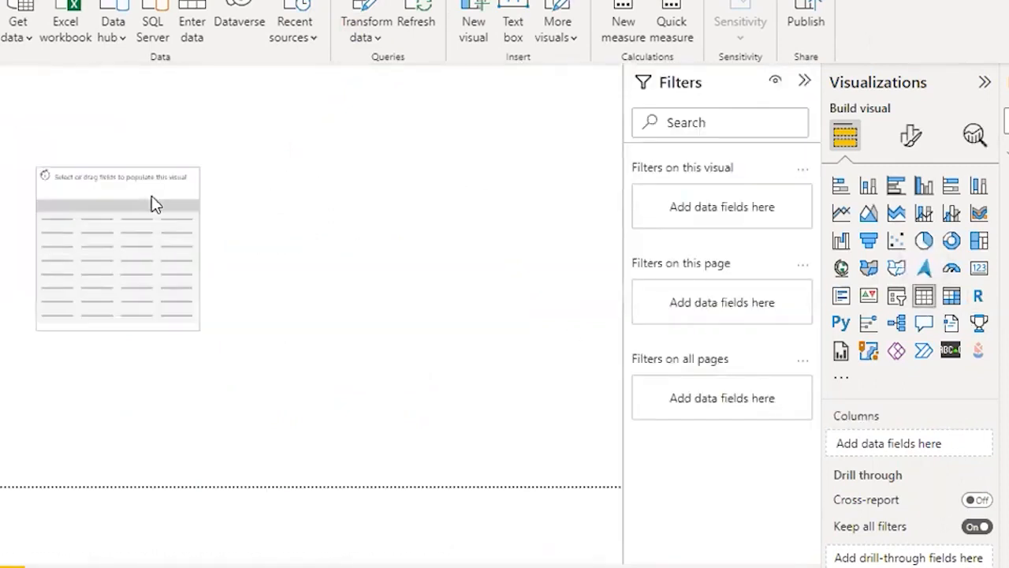
drag(1007, 177, 106, 244)
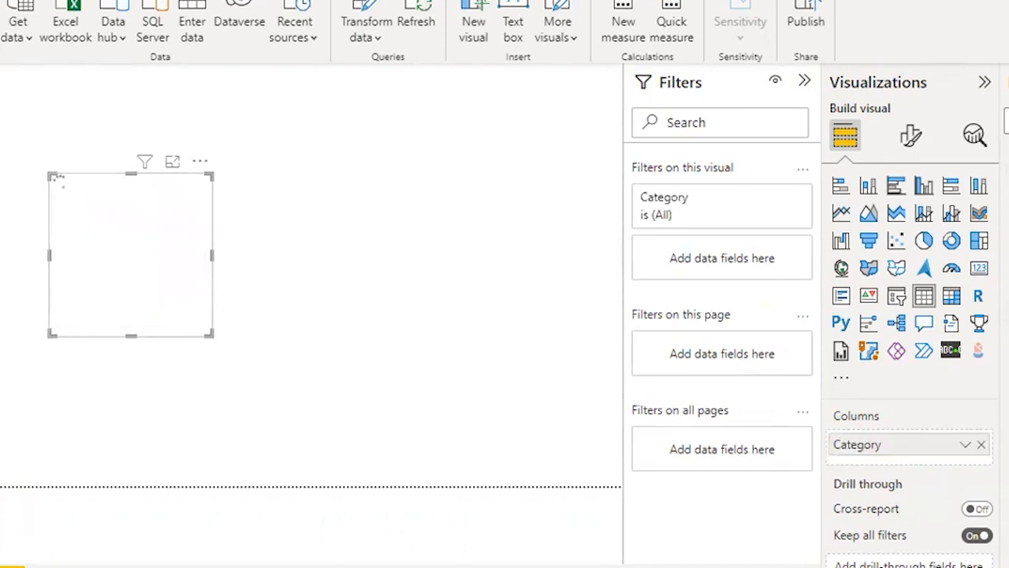
drag(1007, 363, 183, 196)
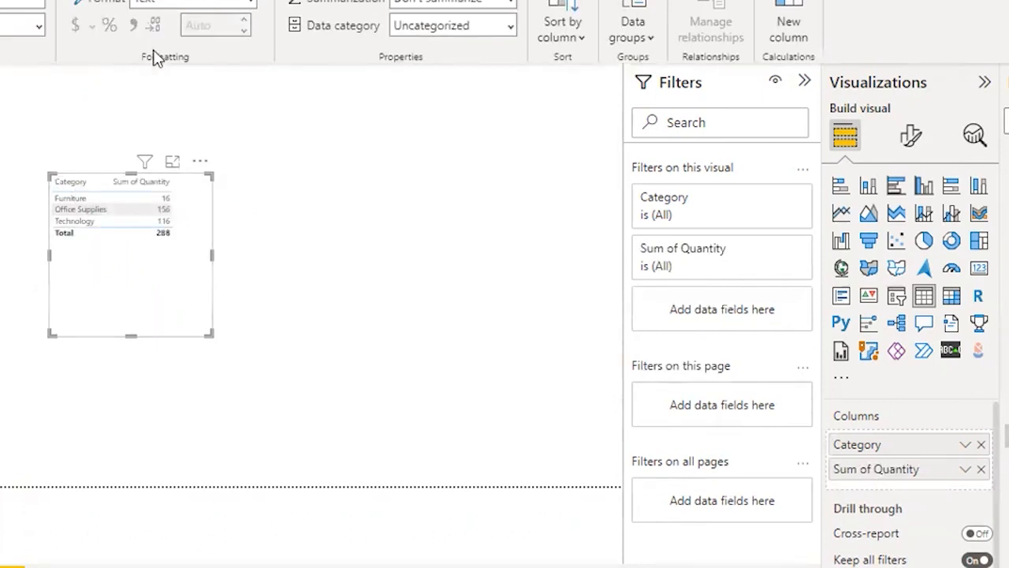
Change the Sales column's data type to Decimal number and accept the change.
click(37, 26)
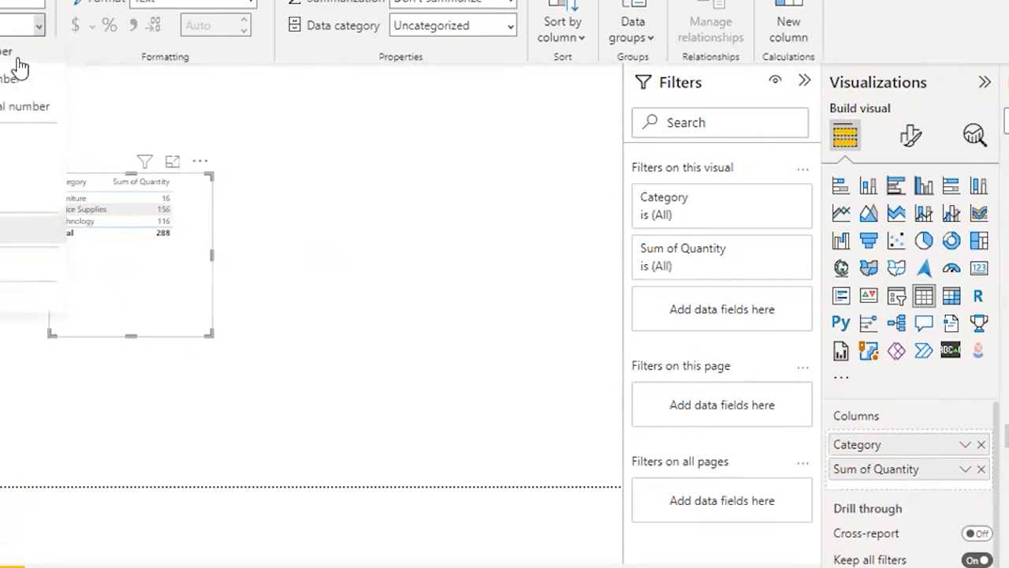
click(4, 81)
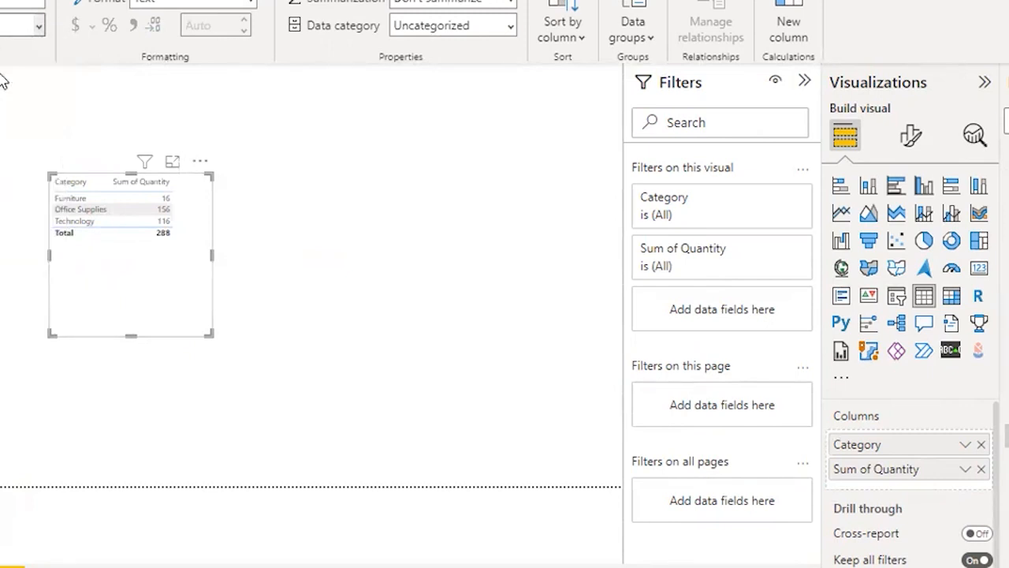
click(607, 340)
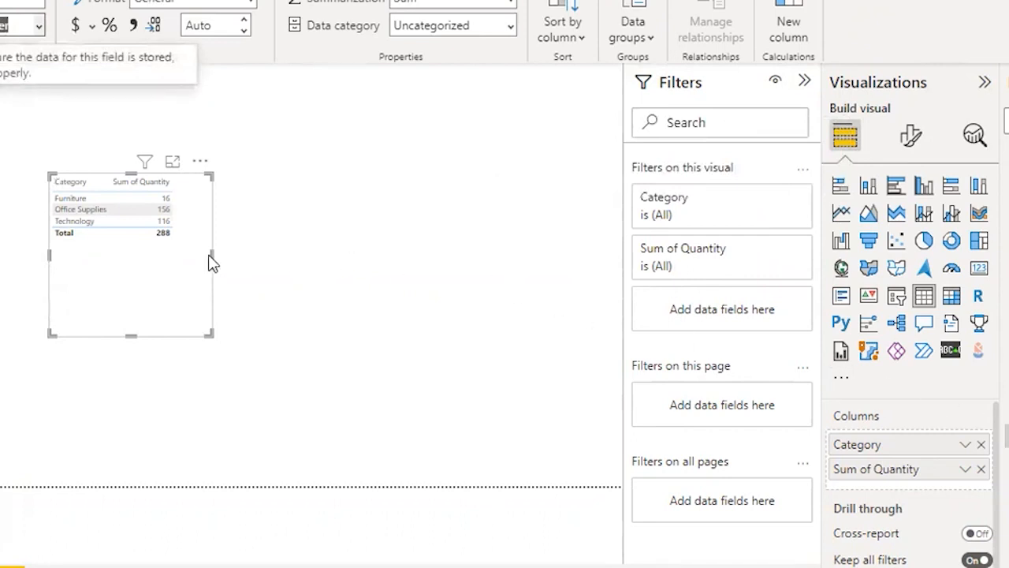
Widen the table visual, add the Sales field to it, and reduce the visual's height to fit its rows.
drag(210, 255, 286, 246)
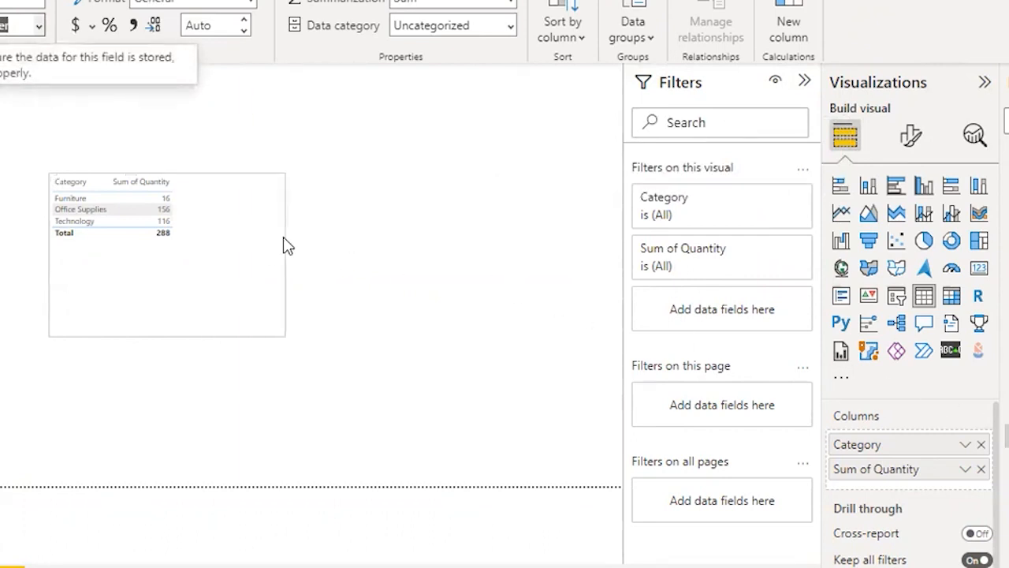
drag(1008, 436, 209, 193)
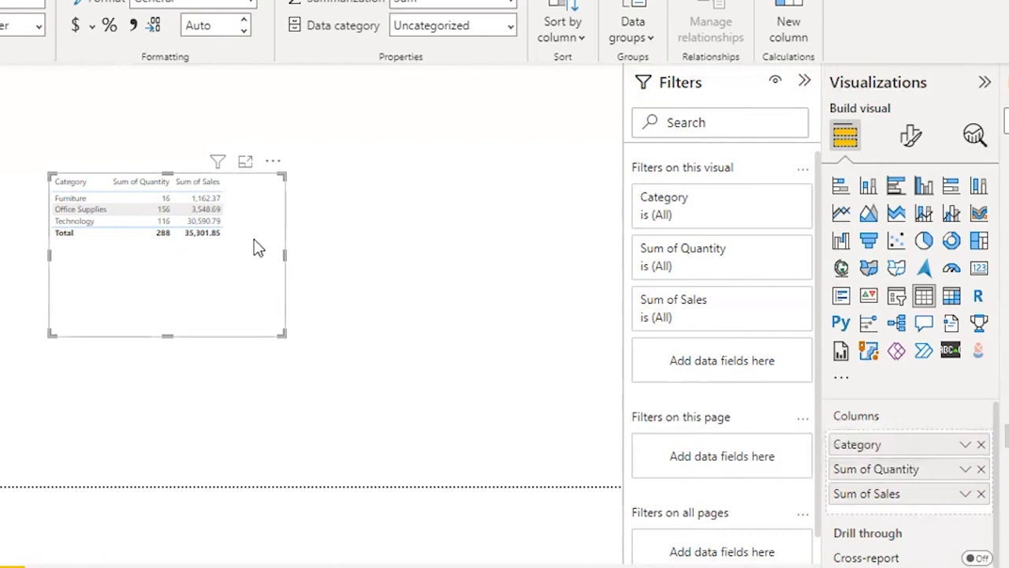
drag(167, 335, 192, 284)
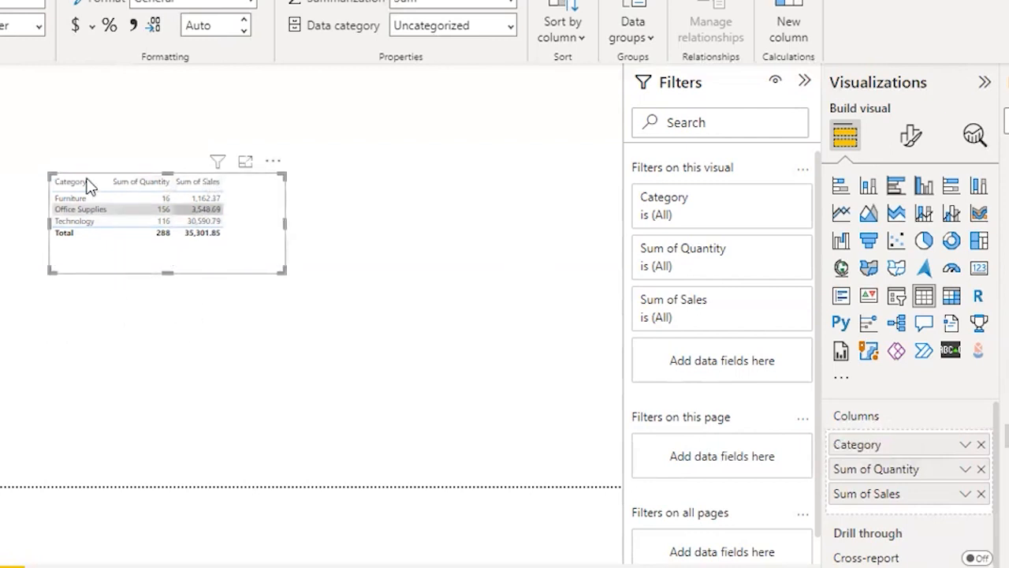
click(334, 260)
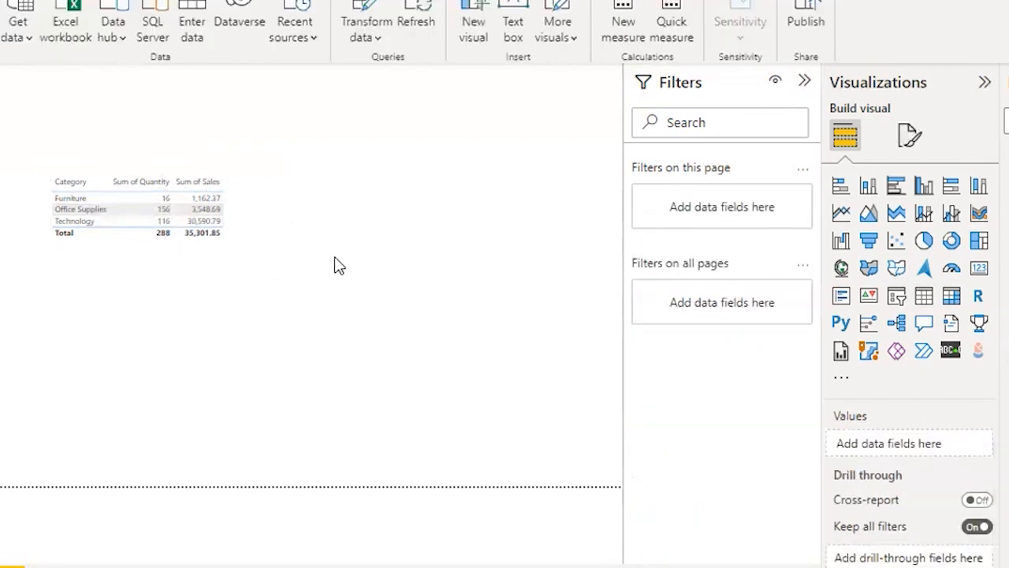
Switch to File Explorer and review the contents of D:\NCDailysales and its Apr subfolder.
key(alt+Tab)
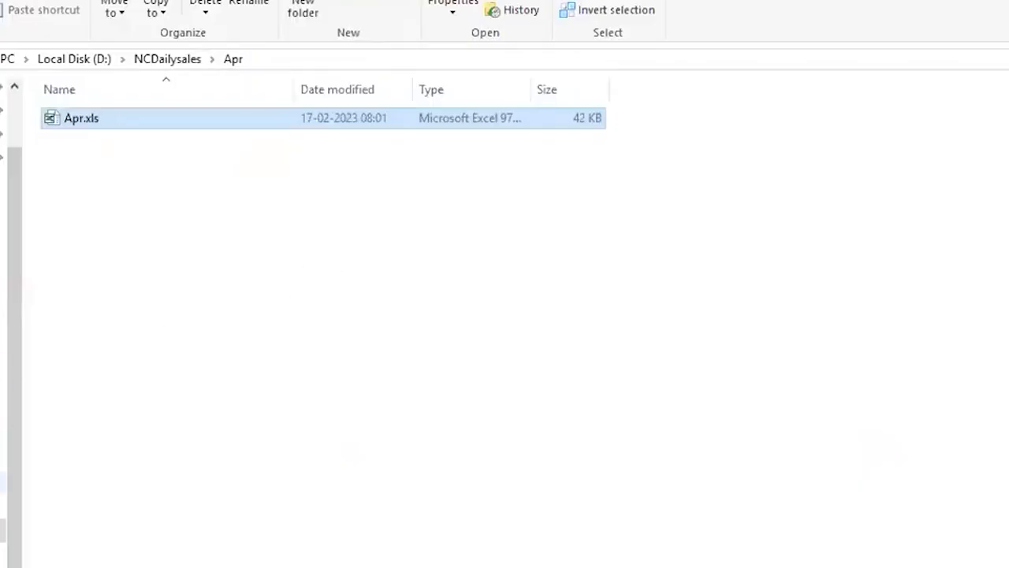
click(167, 62)
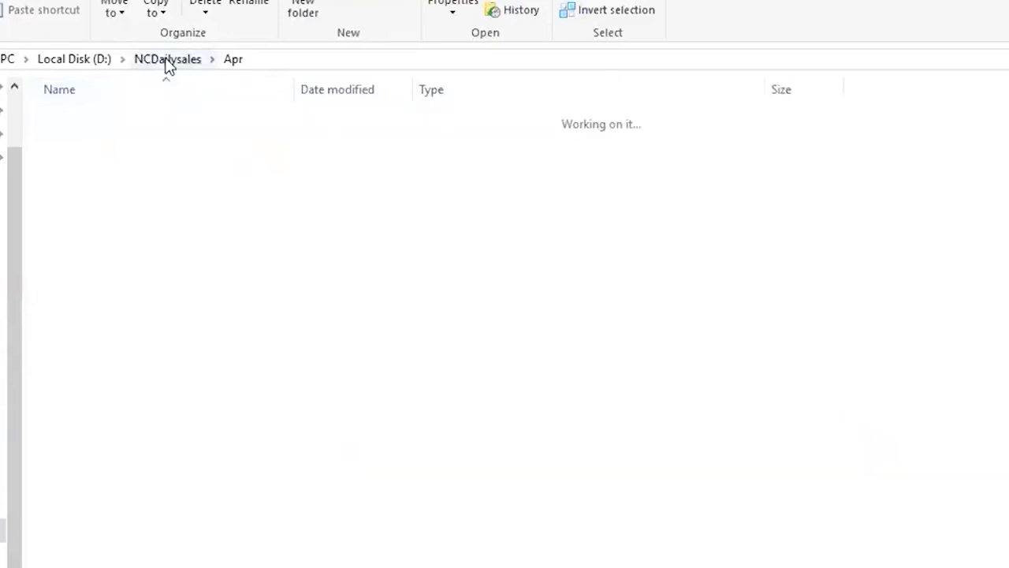
double_click(78, 122)
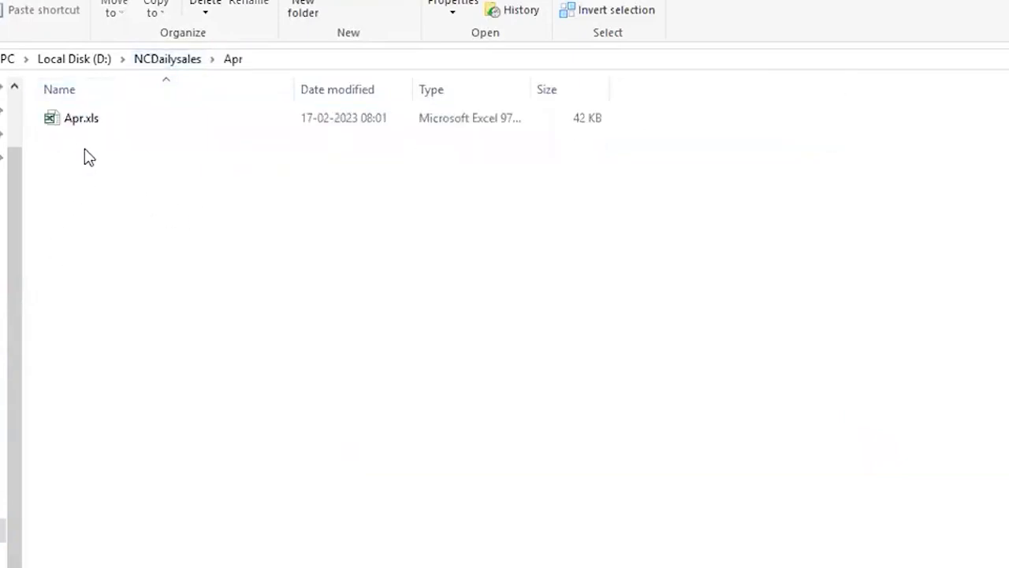
click(157, 64)
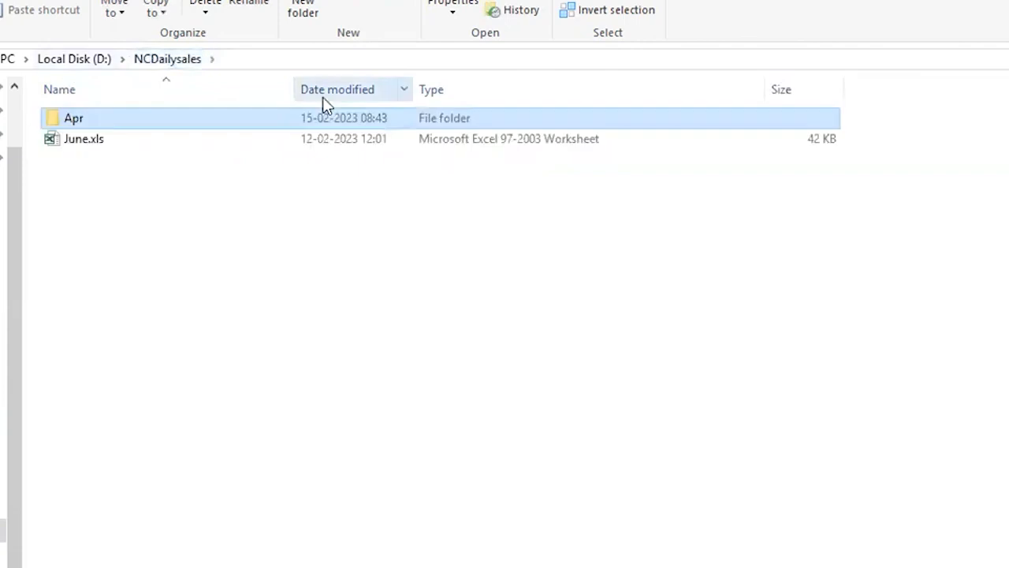
double_click(100, 122)
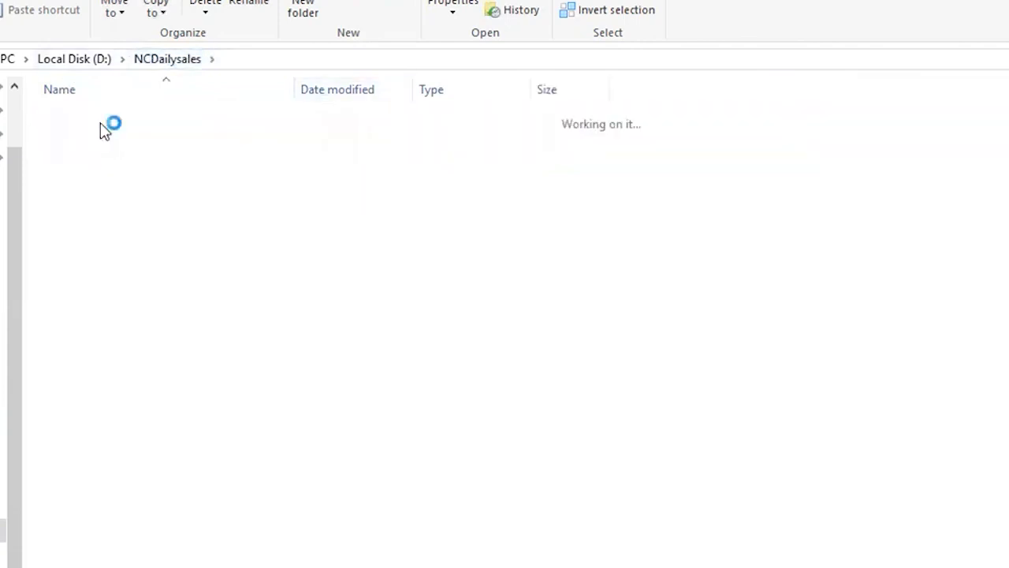
click(157, 62)
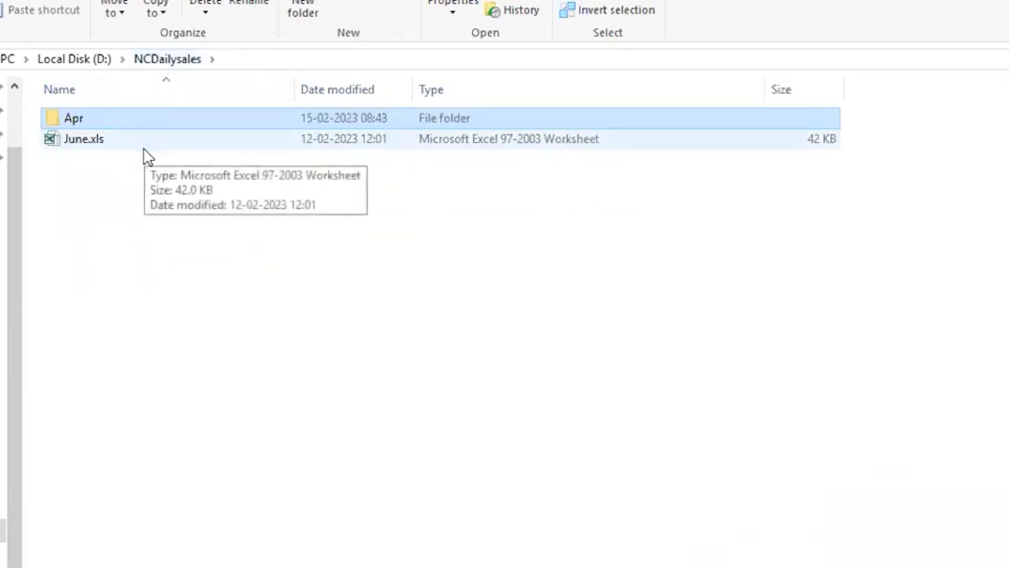
Find May.xls in the stu folder on drive D: and copy it.
click(2, 507)
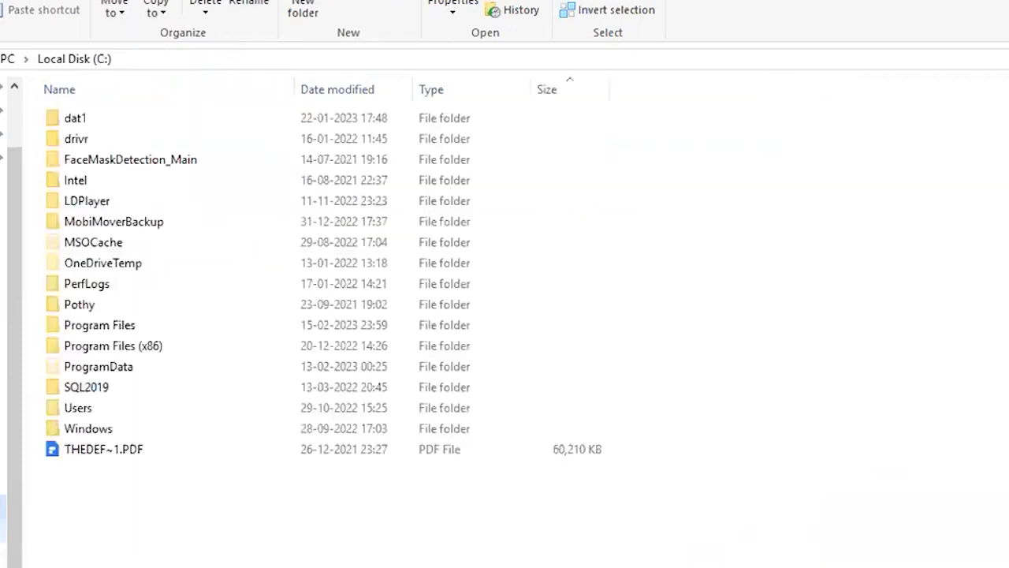
click(2, 531)
click(64, 383)
key(s)
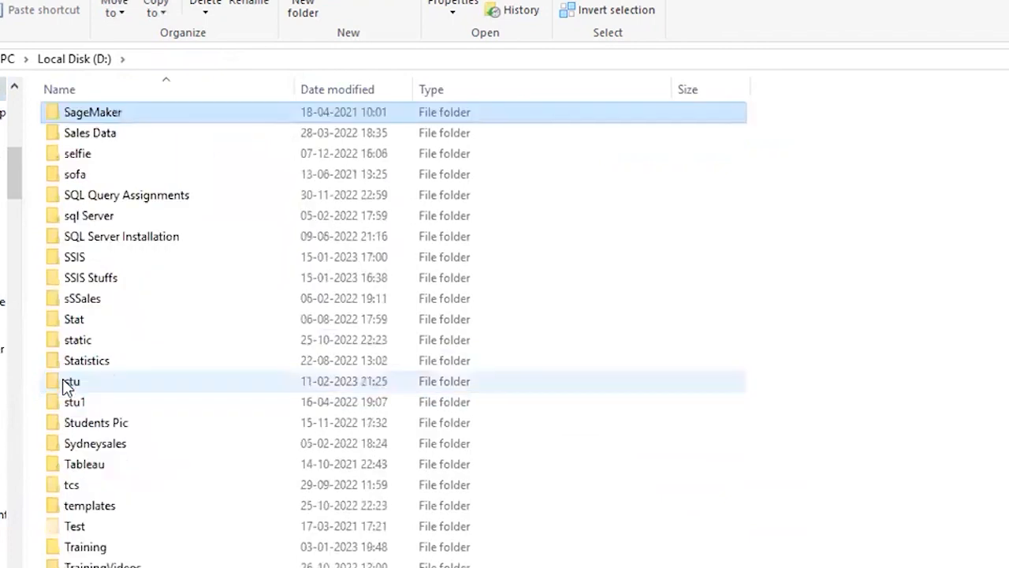
click(67, 383)
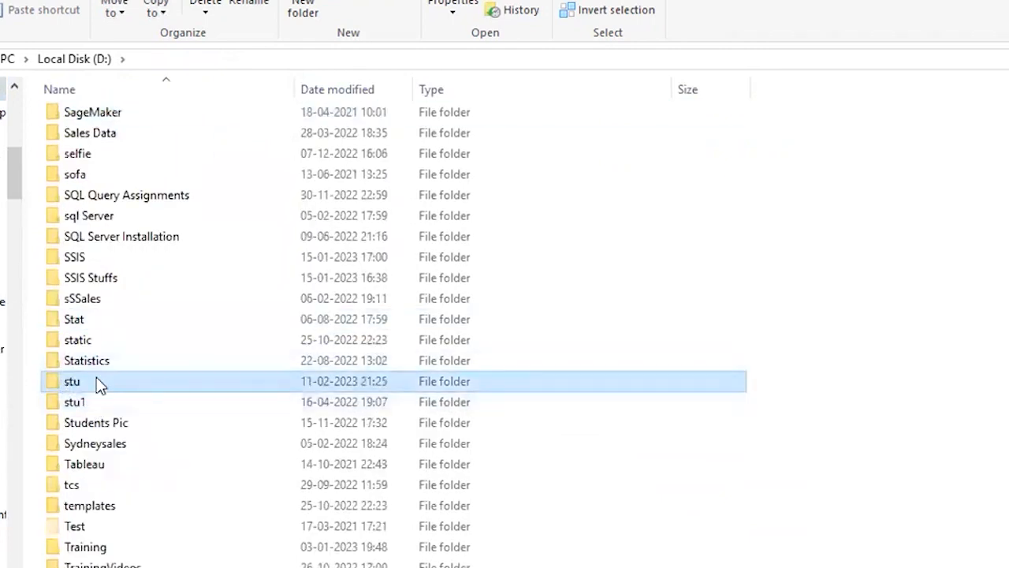
double_click(99, 384)
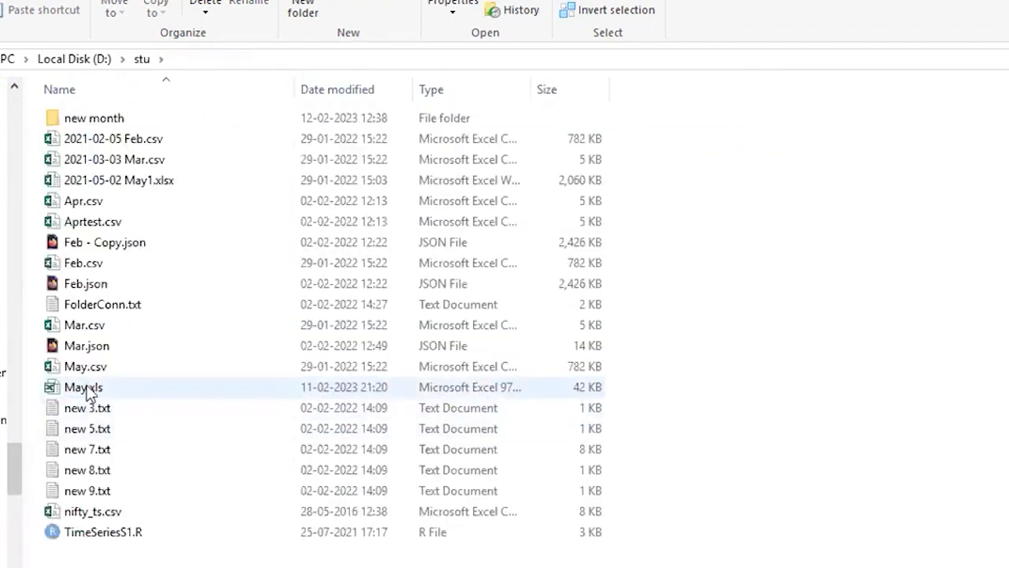
click(88, 394)
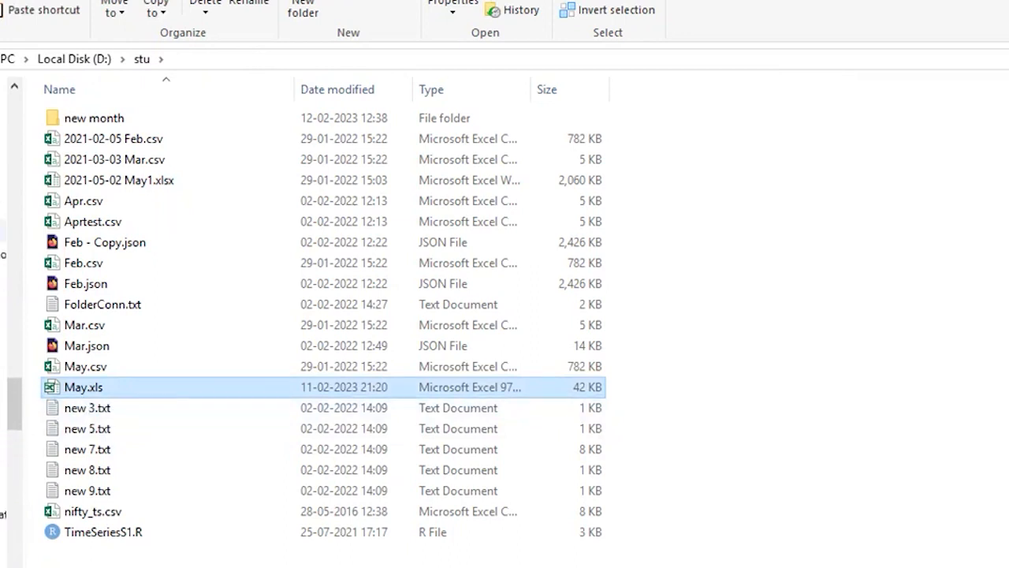
Return to D:\NCDailysales and paste May.xls beside June.xls.
click(2, 230)
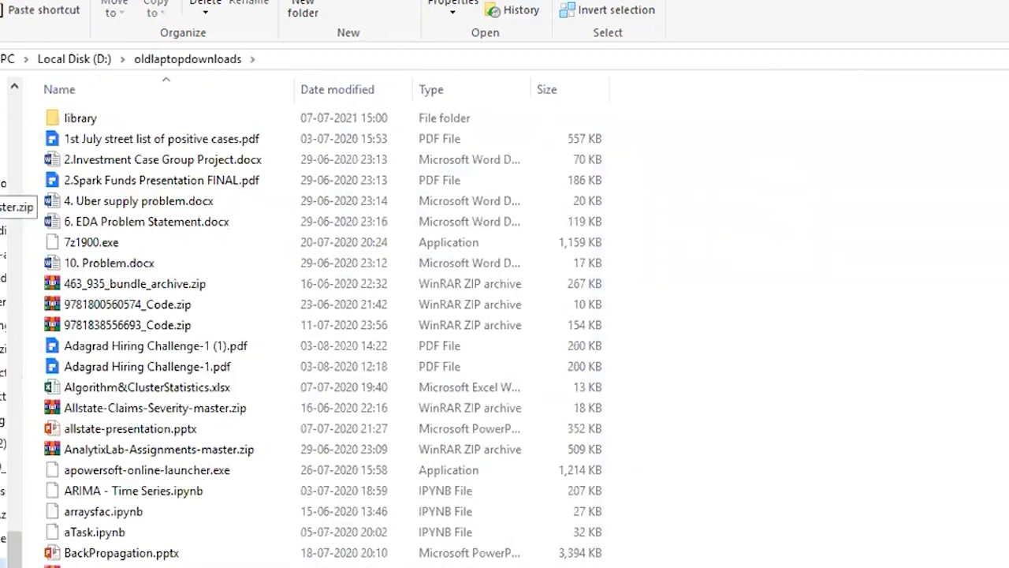
scroll(2, 189, up, 10)
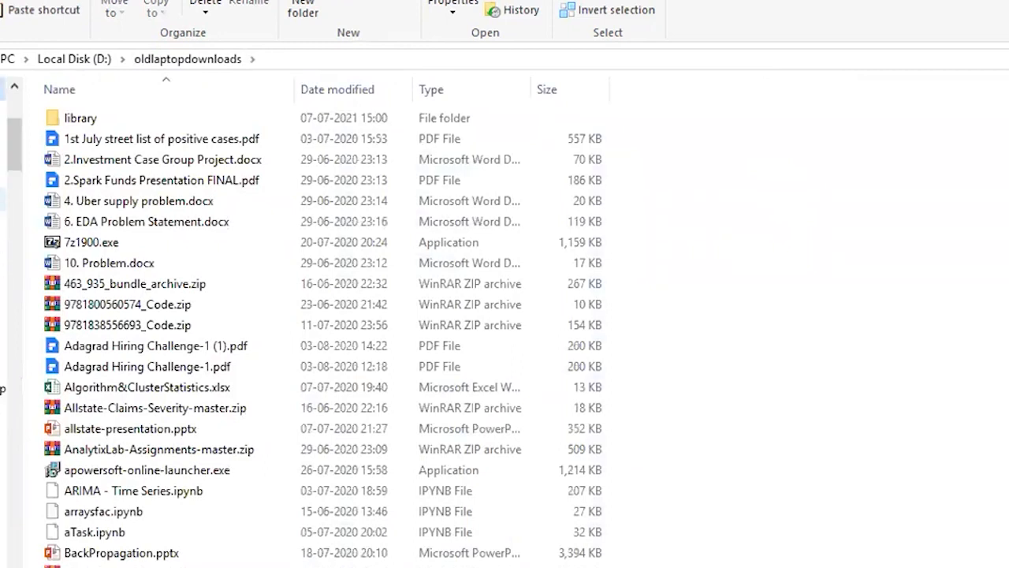
click(3, 89)
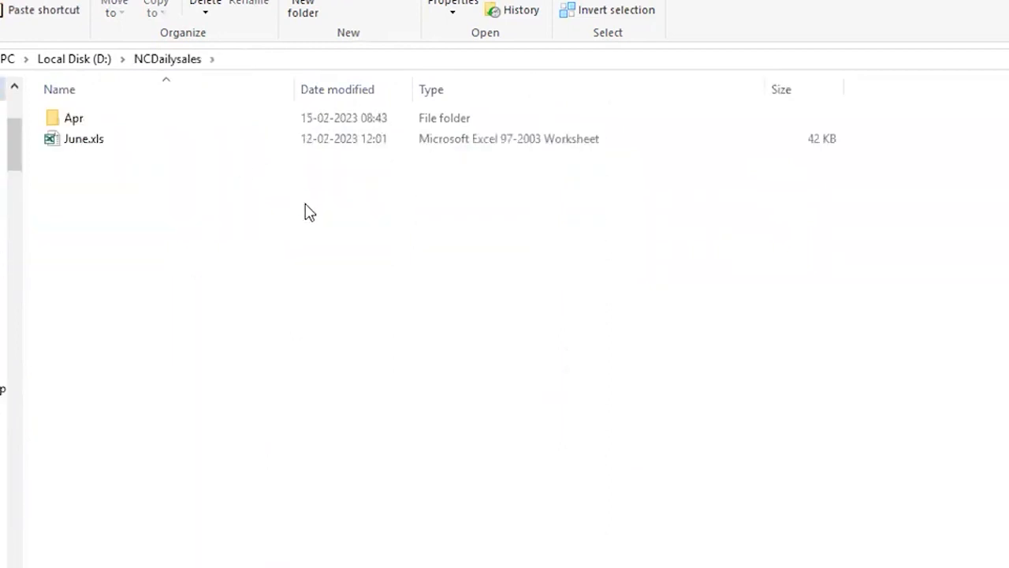
key(ctrl+v)
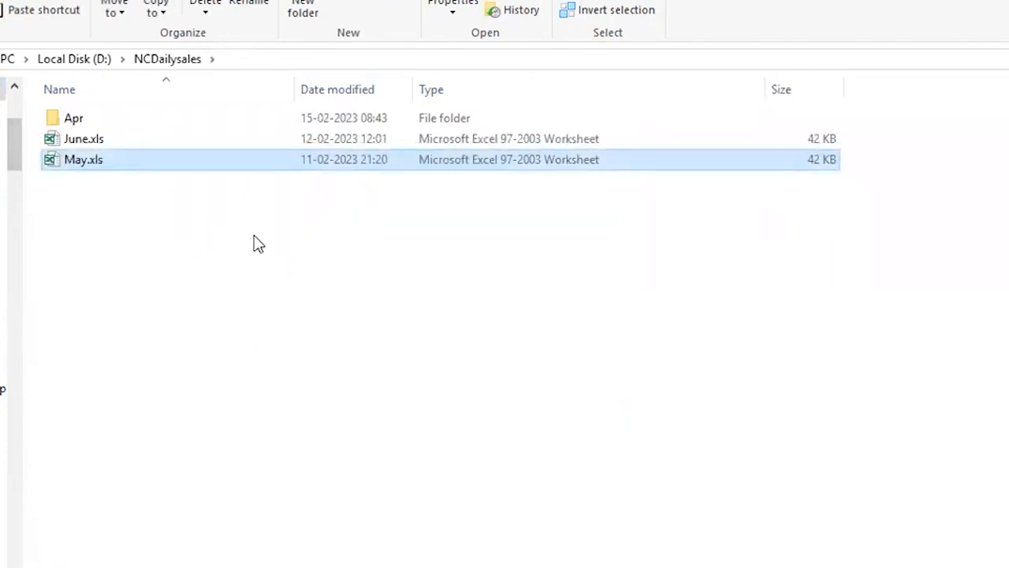
Switch back to the untitled Power BI Desktop report and refresh its data.
key(alt+Tab)
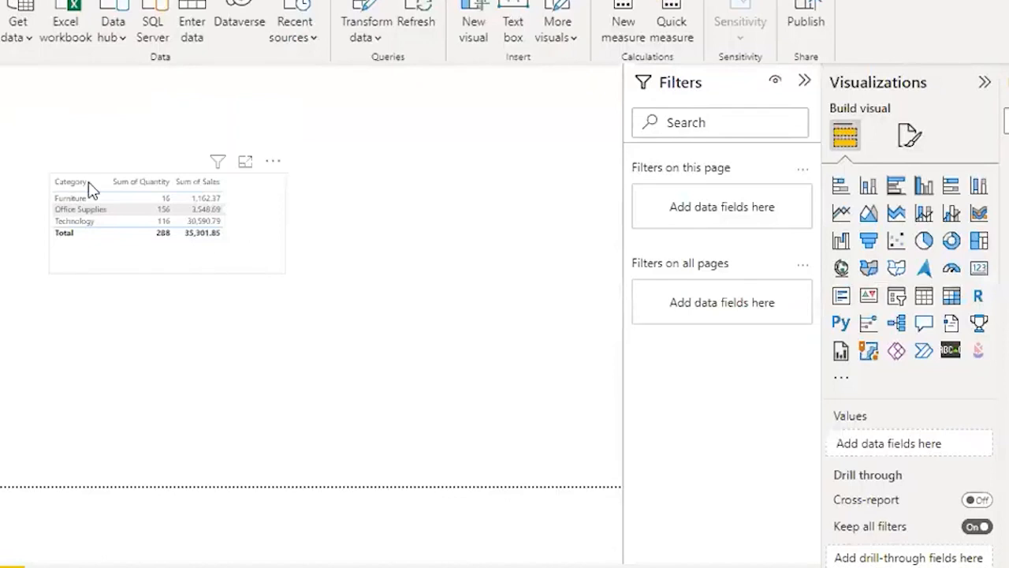
key(alt+Tab)
key(alt+Tab)
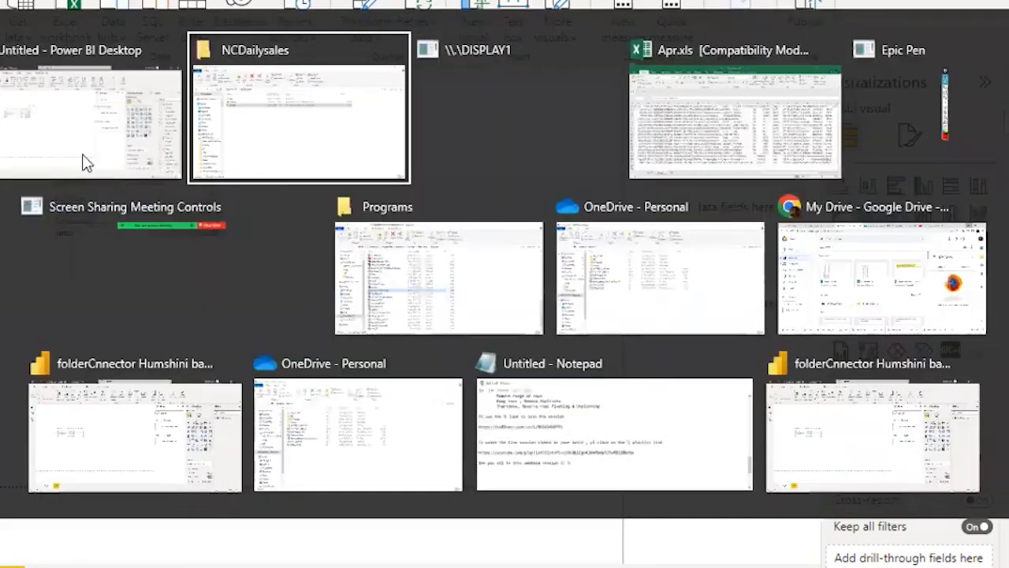
key(alt+Tab)
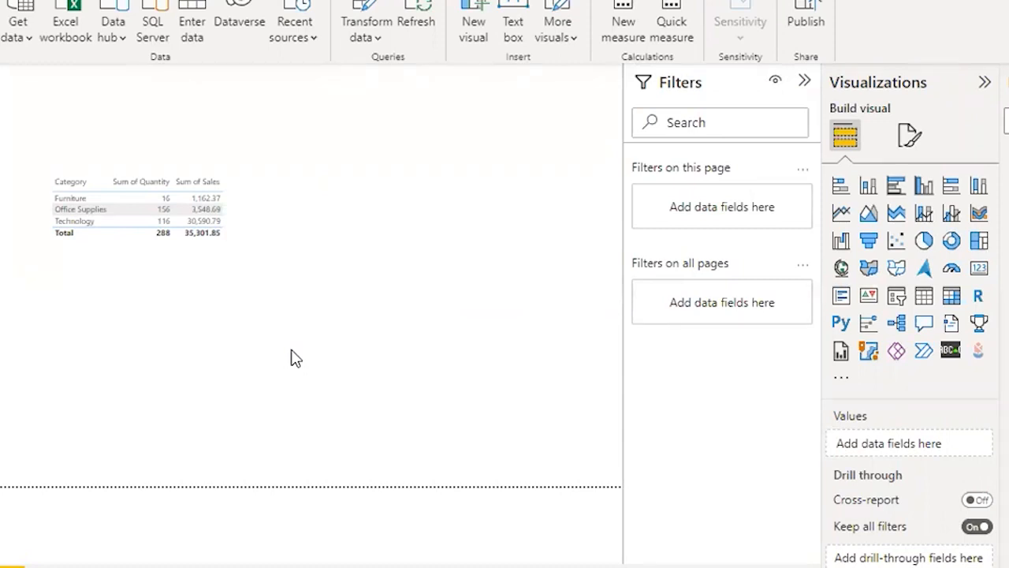
key(alt+Tab)
click(18, 31)
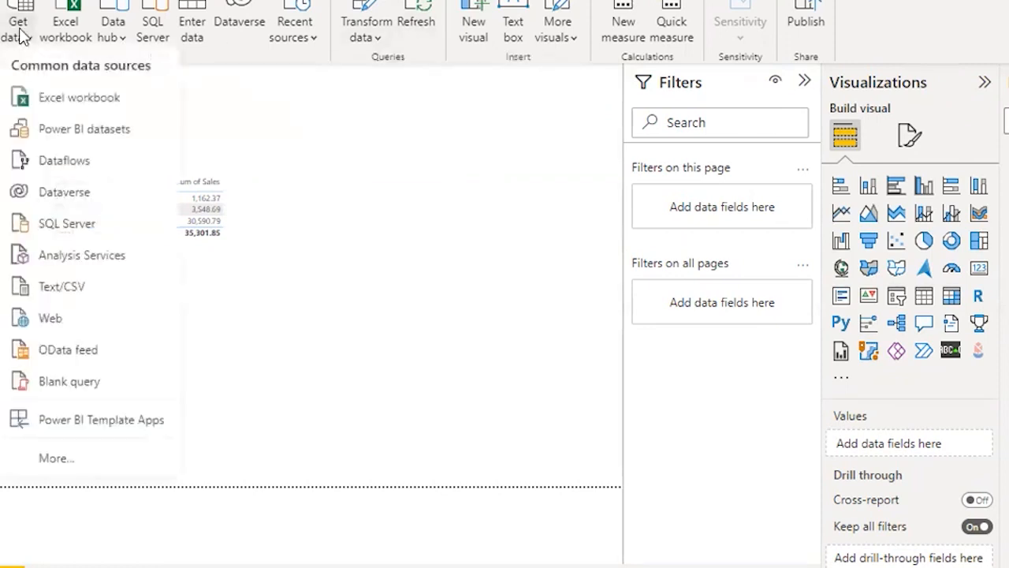
click(396, 167)
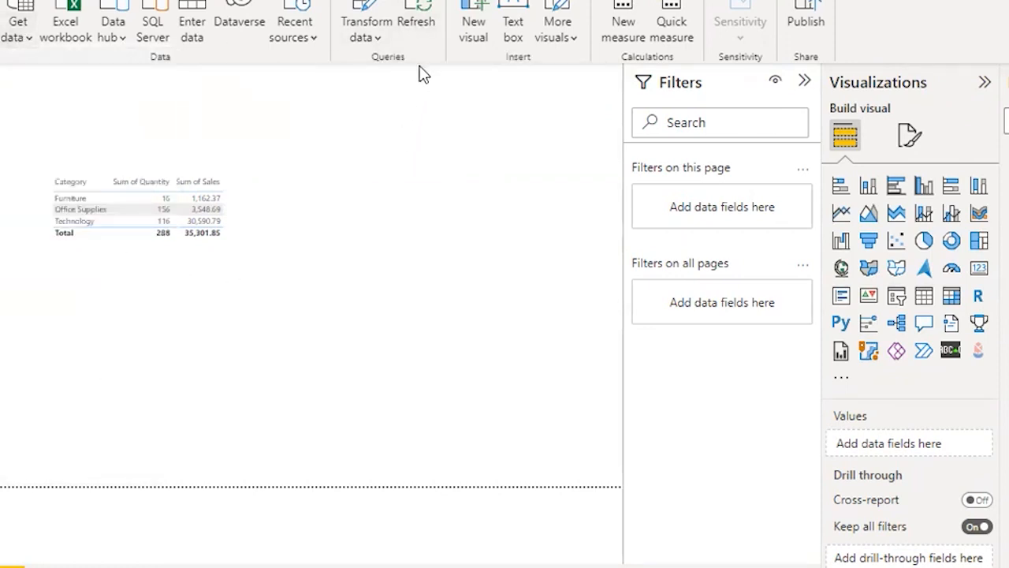
click(420, 30)
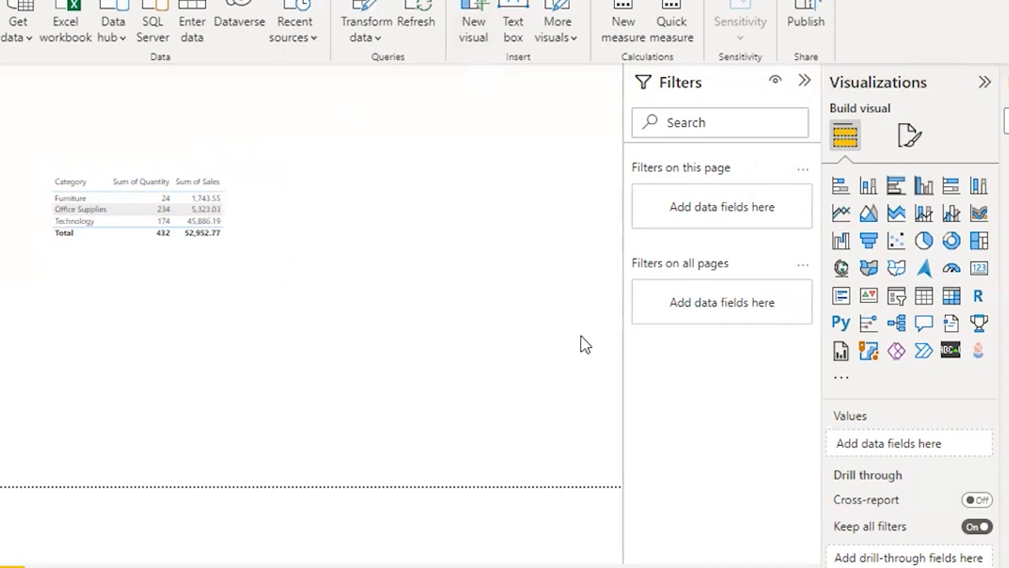
key(alt+Tab)
key(Tab)
key(Tab)
key(Tab)
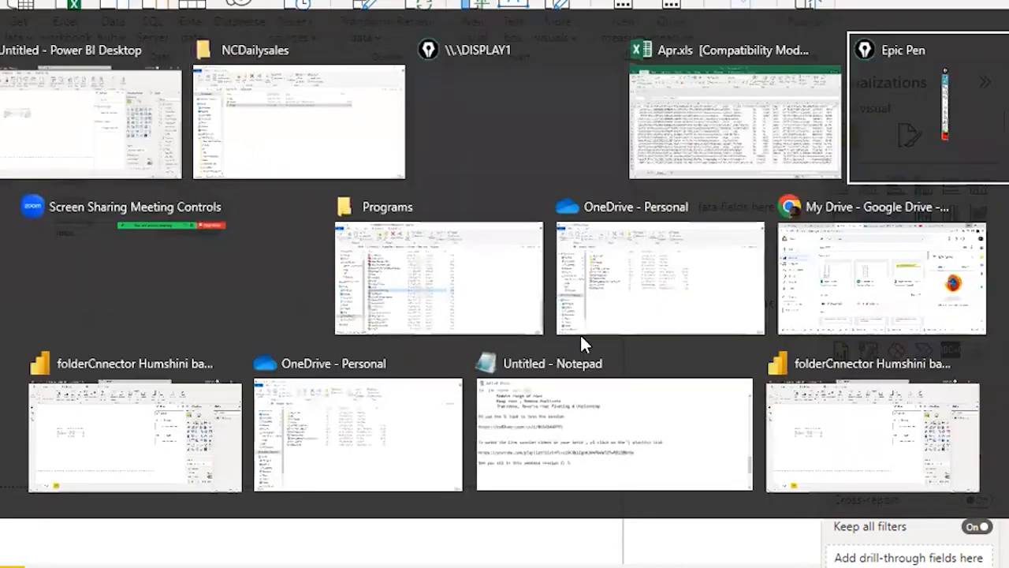
key(Tab)
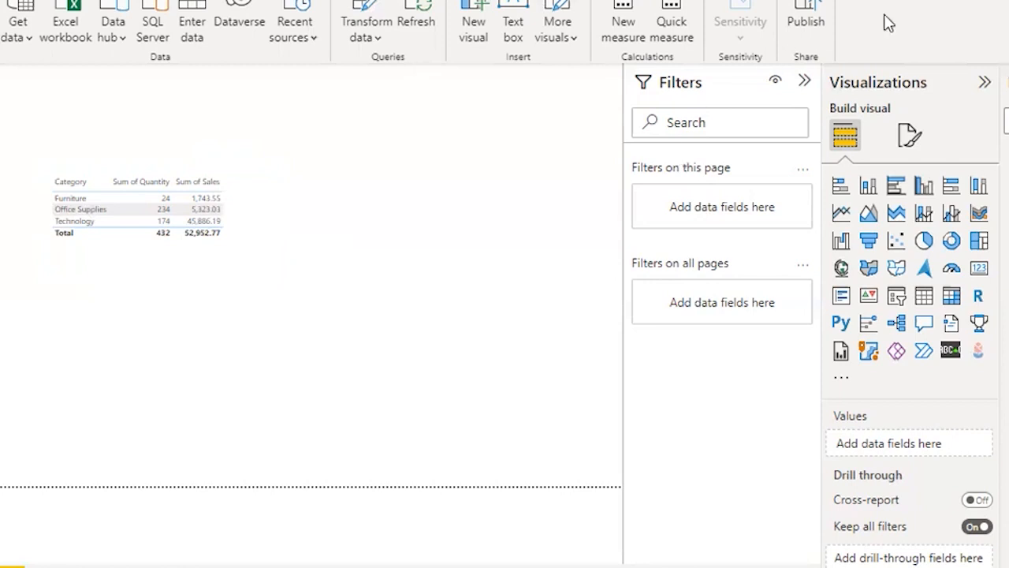
Start publishing the report and save its changes as a Power BI file named FolderConnector_with_mulltiplesheets.
click(812, 17)
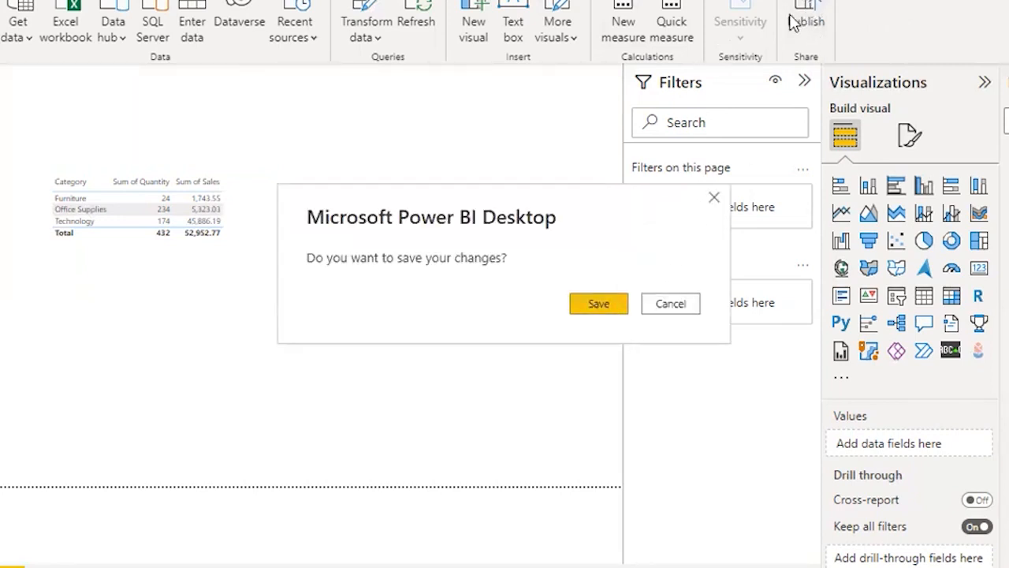
click(597, 306)
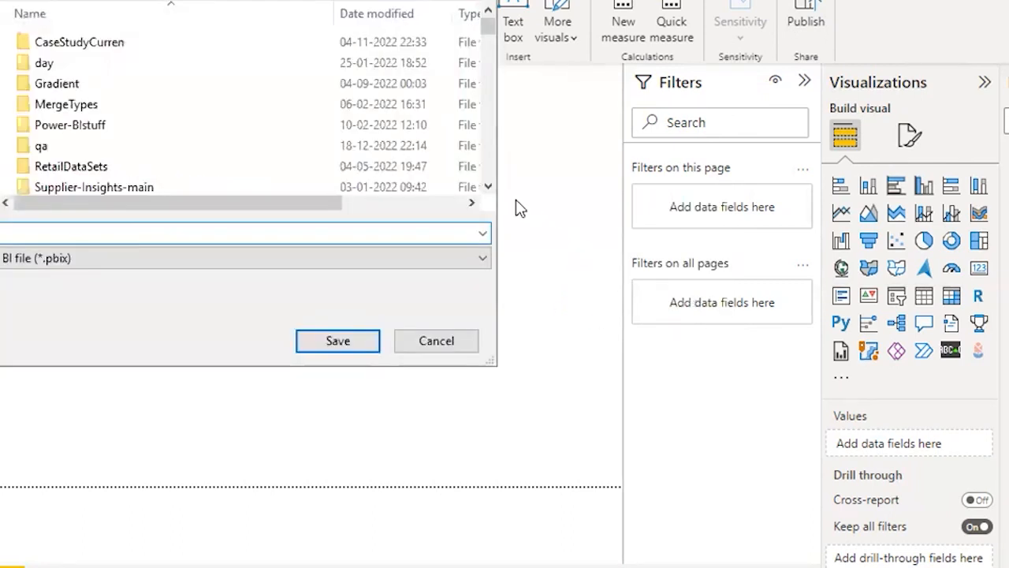
text(Folder)
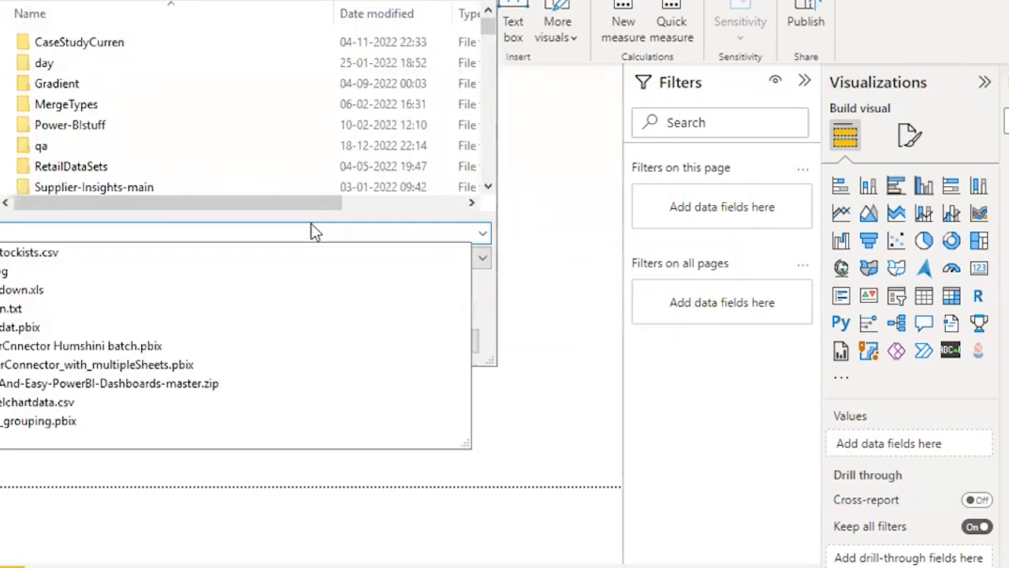
text(Con)
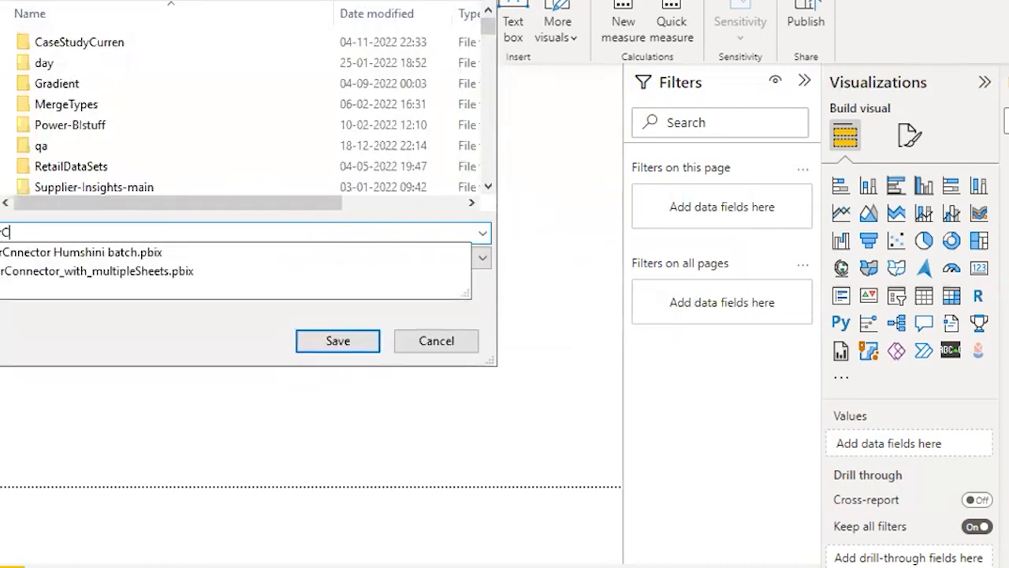
key(BackSpace)
key(BackSpace)
text(onnector)
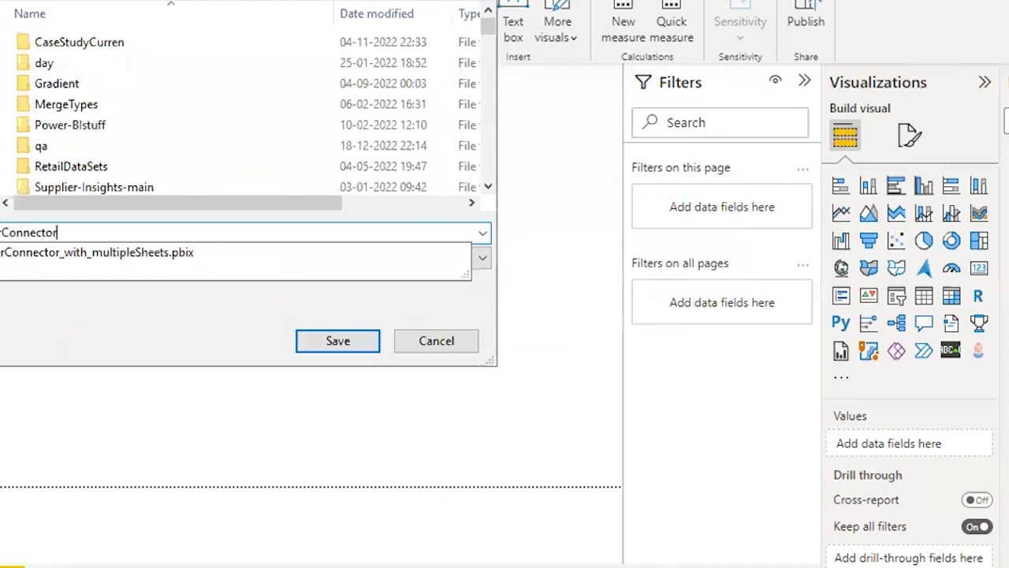
text(_with)
text(_mulltile)
key(BackSpace)
key(BackSpace)
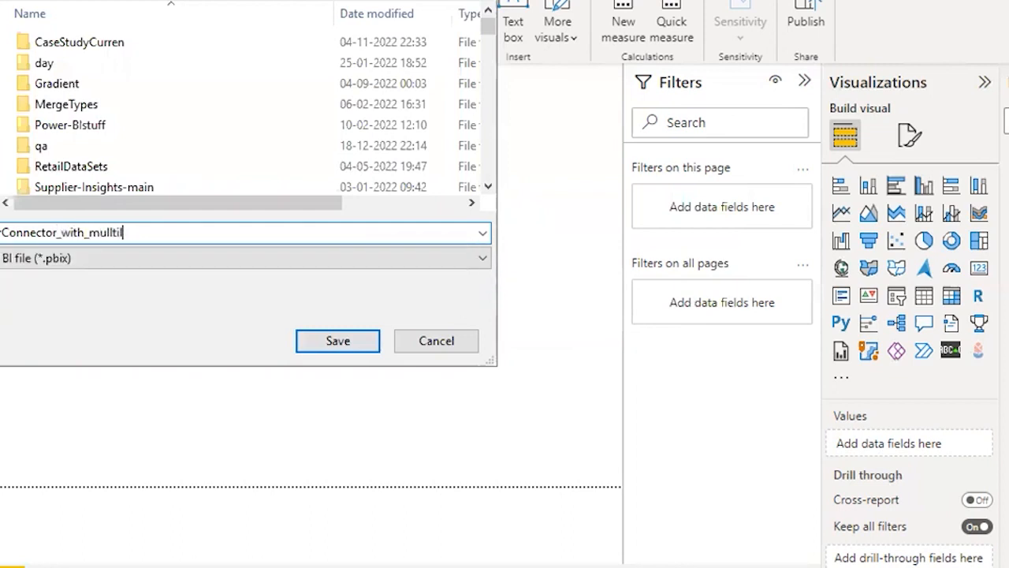
text(plesheets)
key(Return)
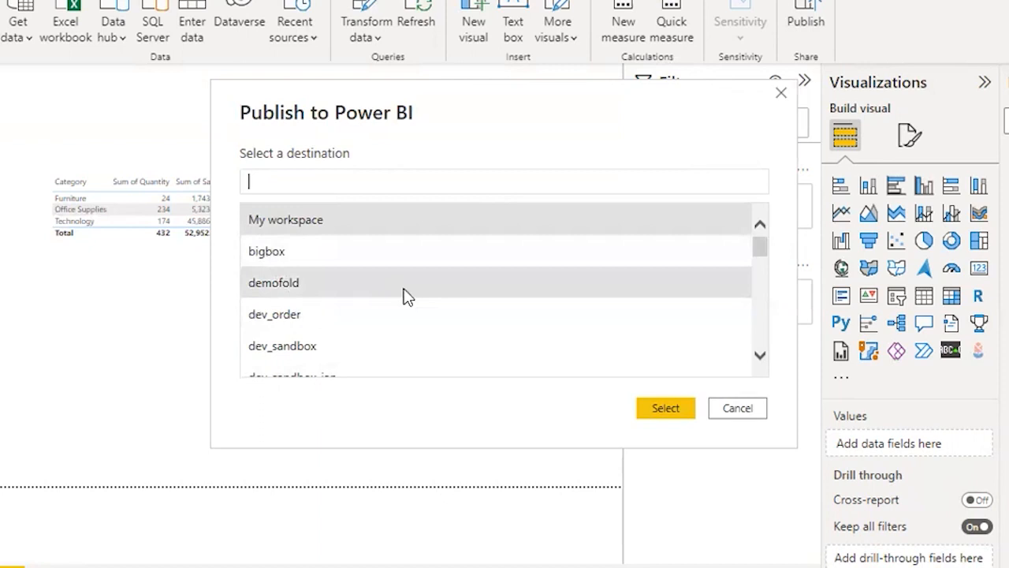
Switch to the browser and load the Power BI service home page.
key(alt+Tab)
key(alt+Tab)
key(alt+Tab)
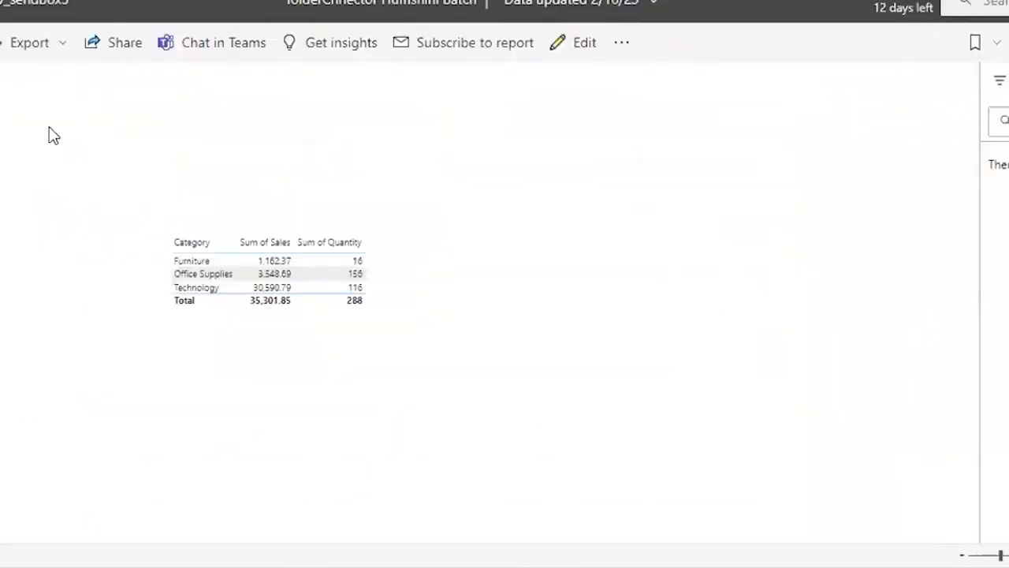
text(app)
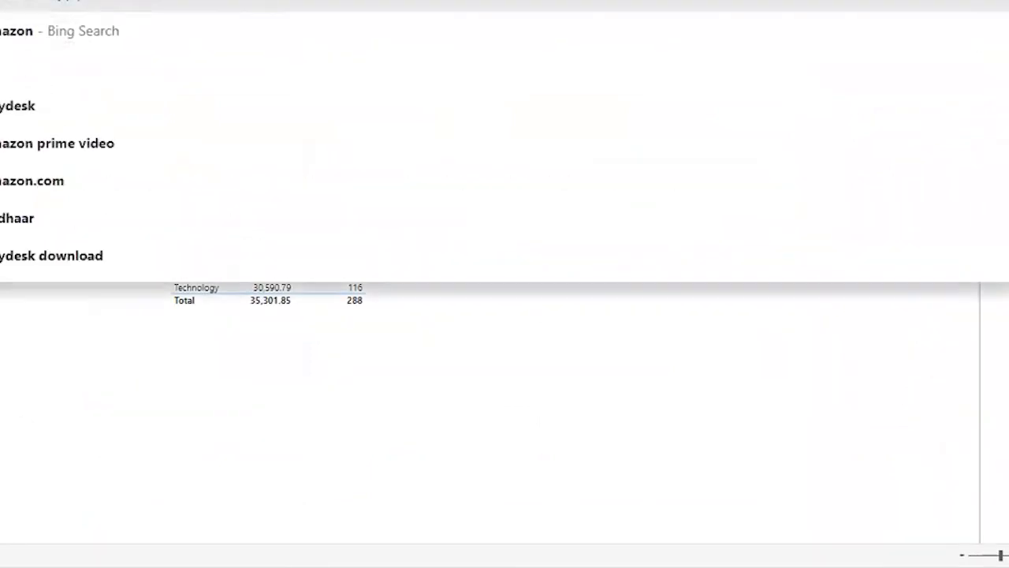
key(Return)
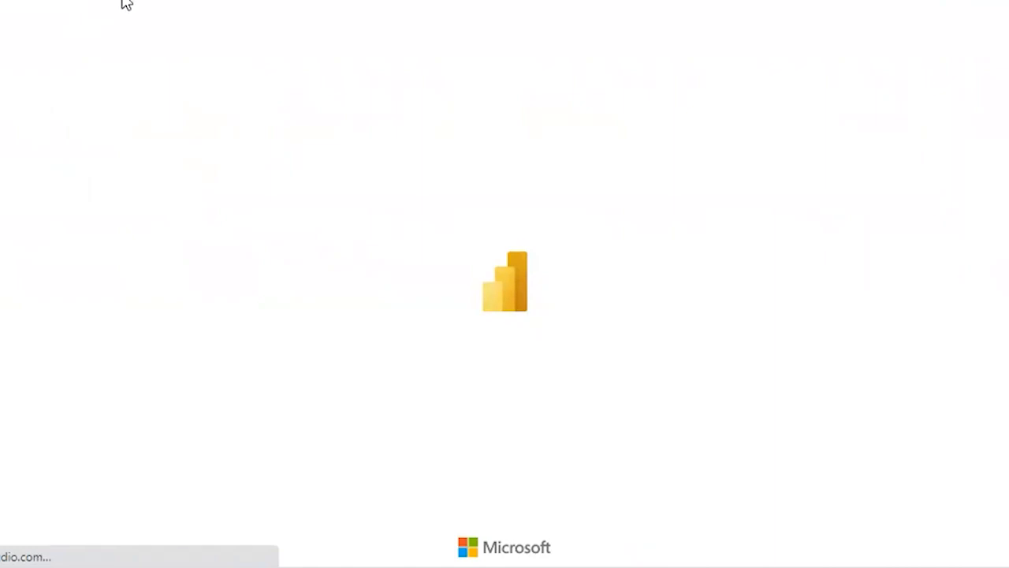
key(alt+Tab)
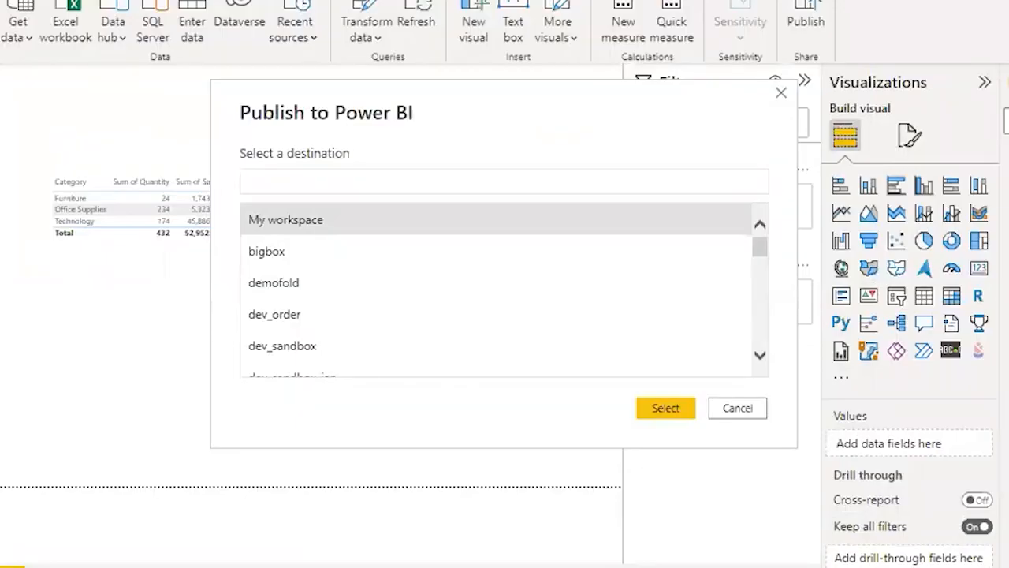
key(alt+Tab)
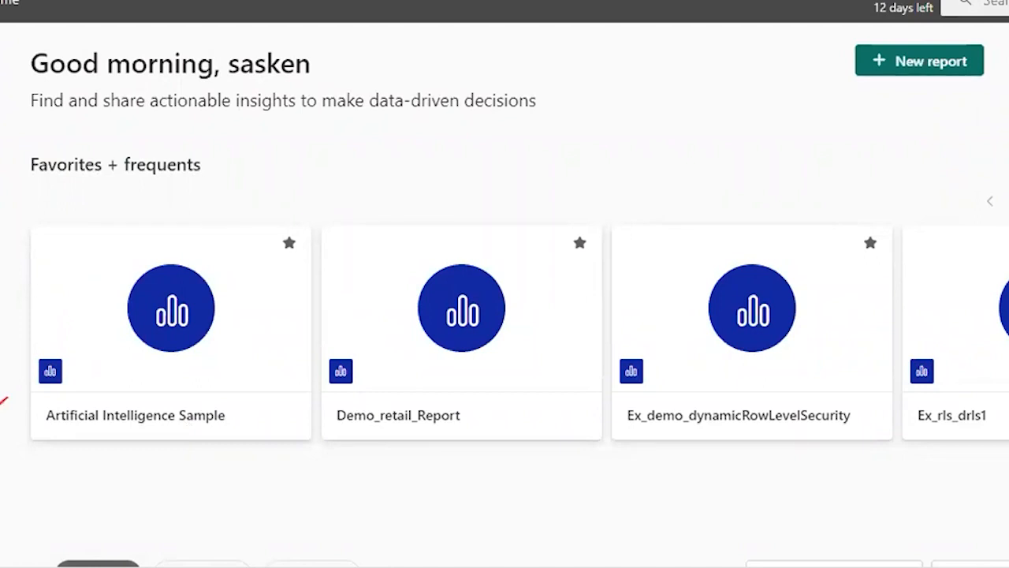
Create a new Power BI service workspace named dev_Sales_Sandbox.
click(1, 401)
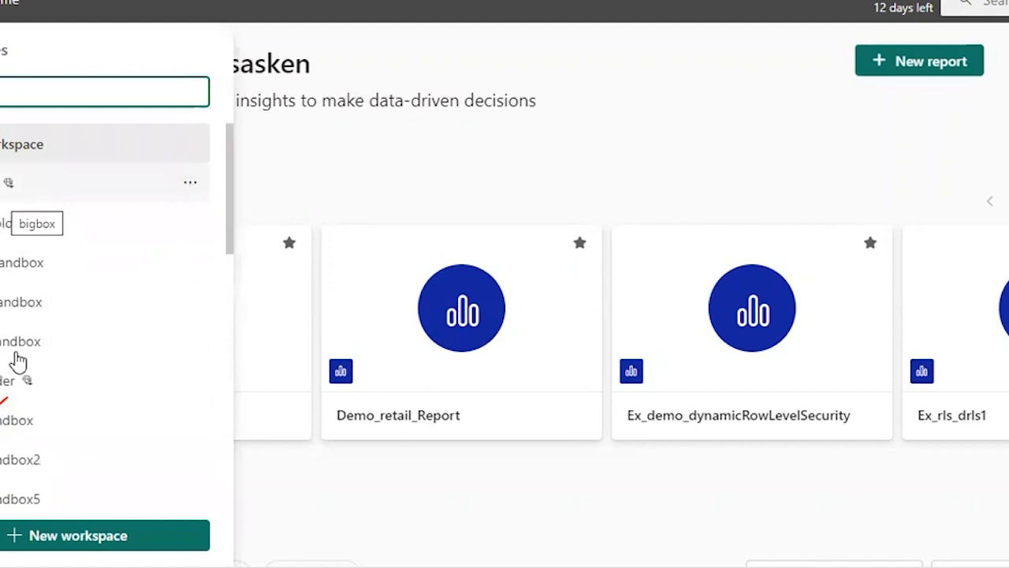
click(62, 536)
click(676, 316)
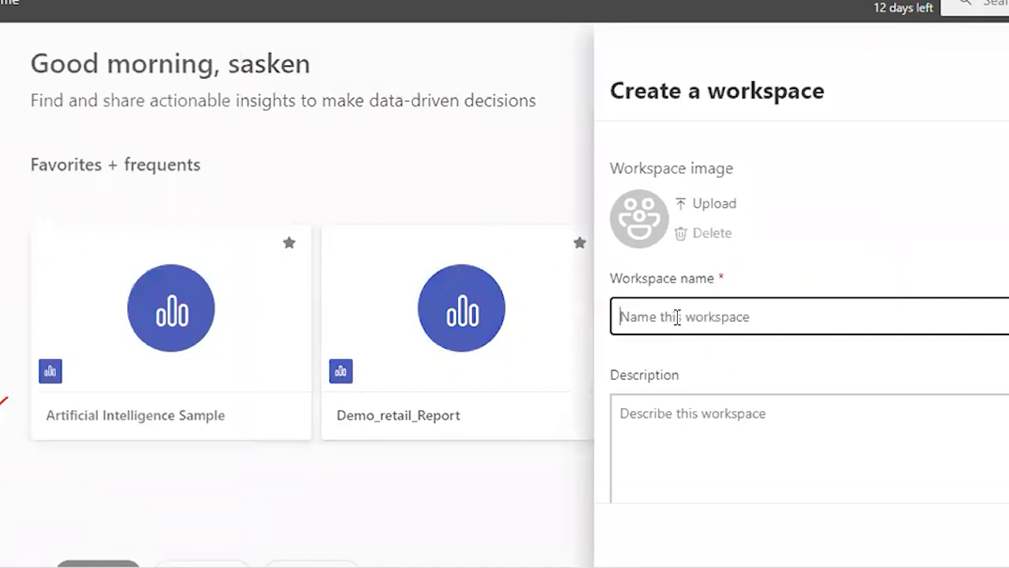
text(dev)
key(Home)
text(_)
key(BackSpace)
key(End)
text(_Sales_Sandbox)
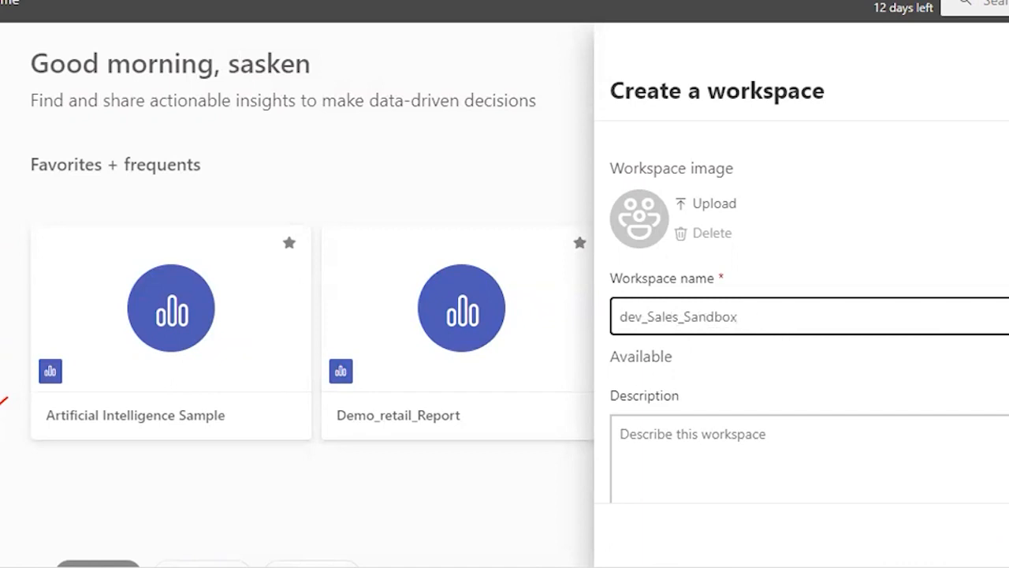
click(1007, 534)
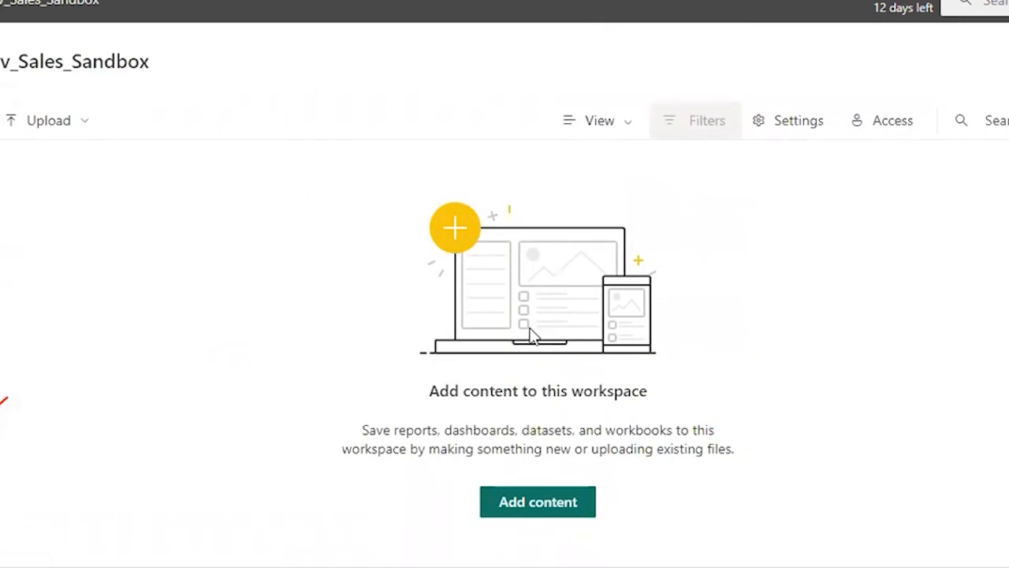
Switch back to Power BI Desktop, reload the list of publishing destinations and publish the report to dev_Sales_Sandbox.
key(alt+Tab)
scroll(565, 269, down, 2)
scroll(564, 270, down, 3)
scroll(565, 272, down, 5)
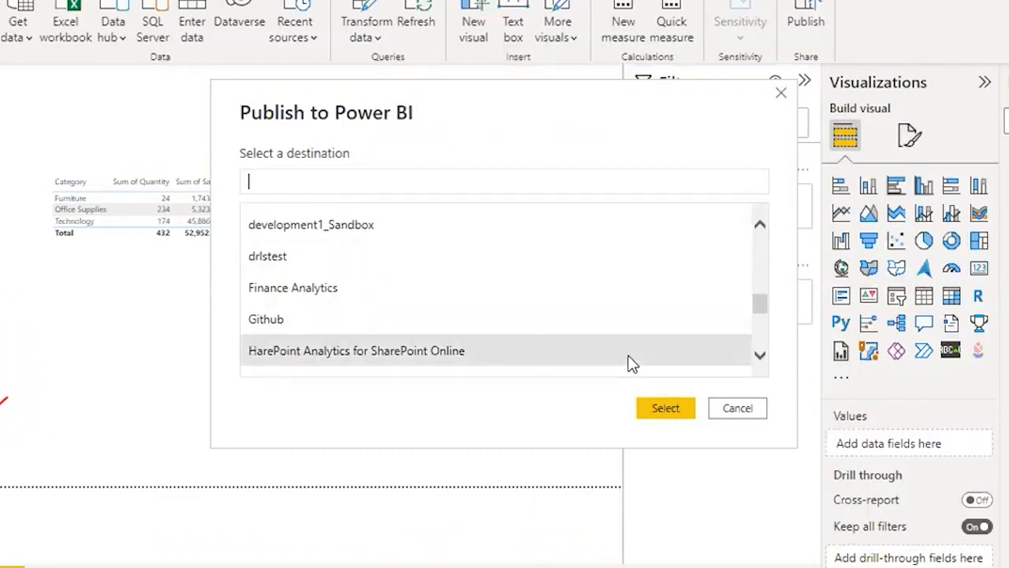
click(721, 408)
click(816, 14)
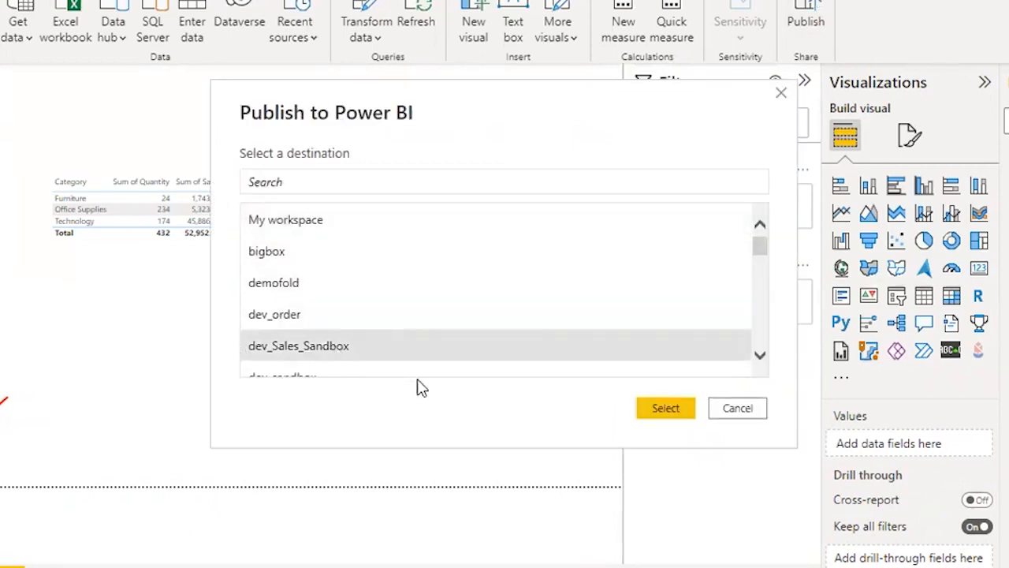
key(alt+Tab)
key(alt+Tab)
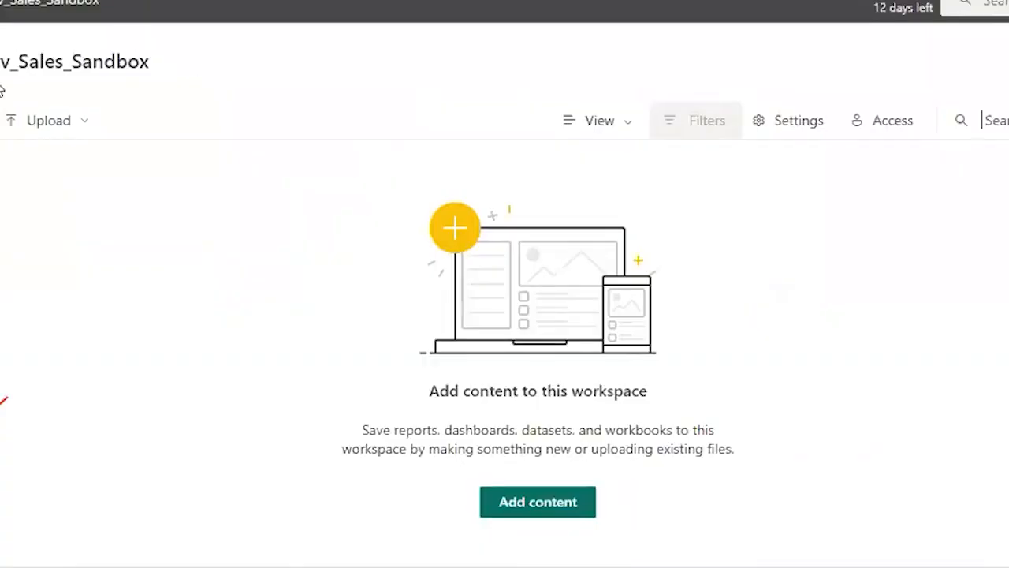
key(alt+Tab)
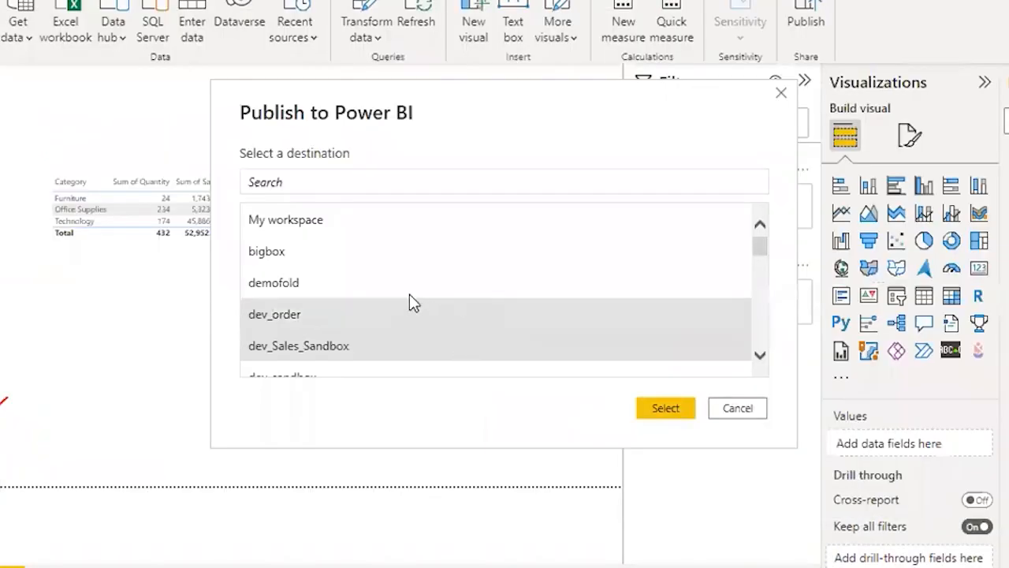
click(384, 335)
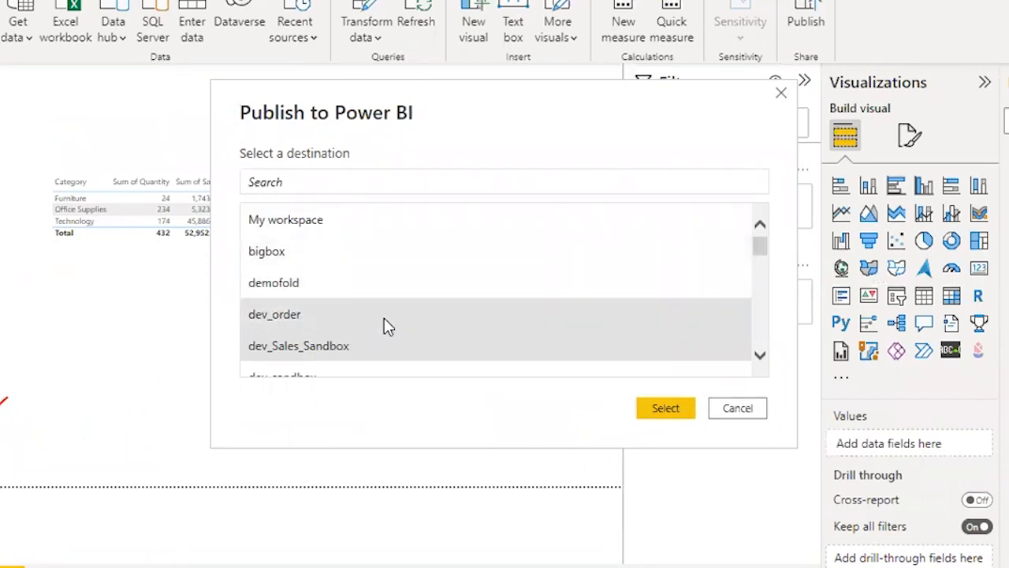
double_click(305, 344)
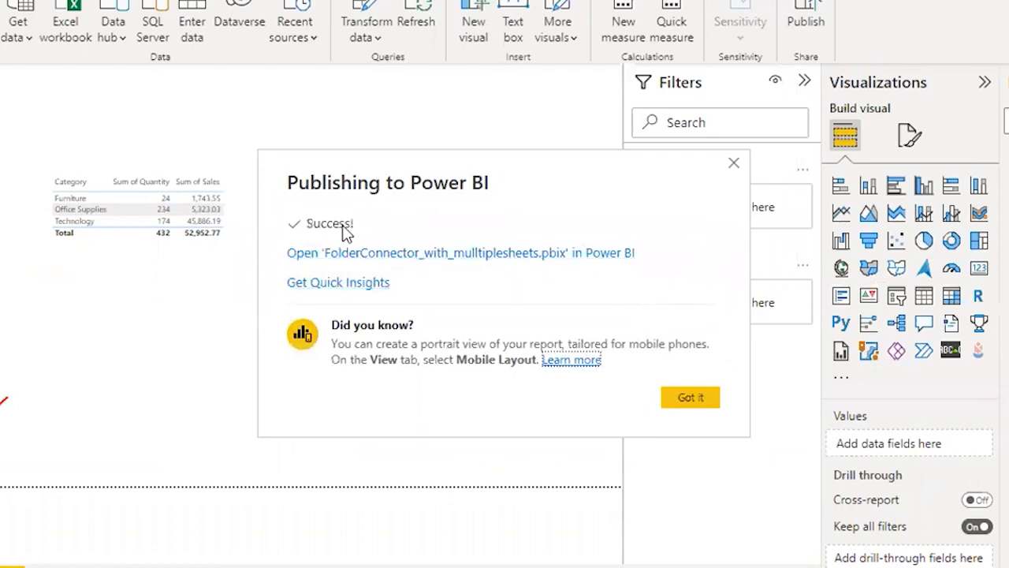
Check the published report and dataset in the browser's dev_Sales_Sandbox workspace against the desktop report.
key(alt+Tab)
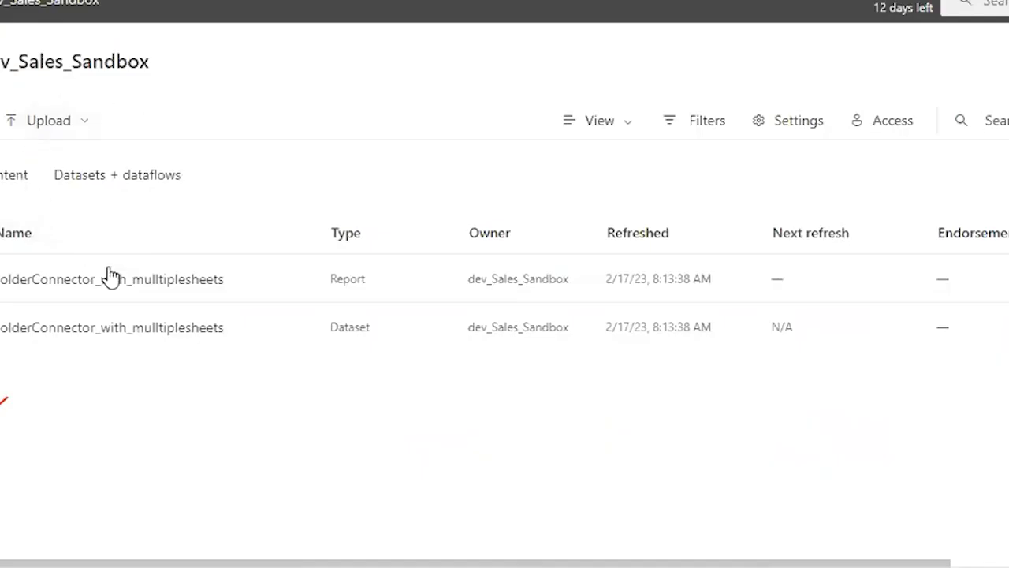
key(alt+Tab)
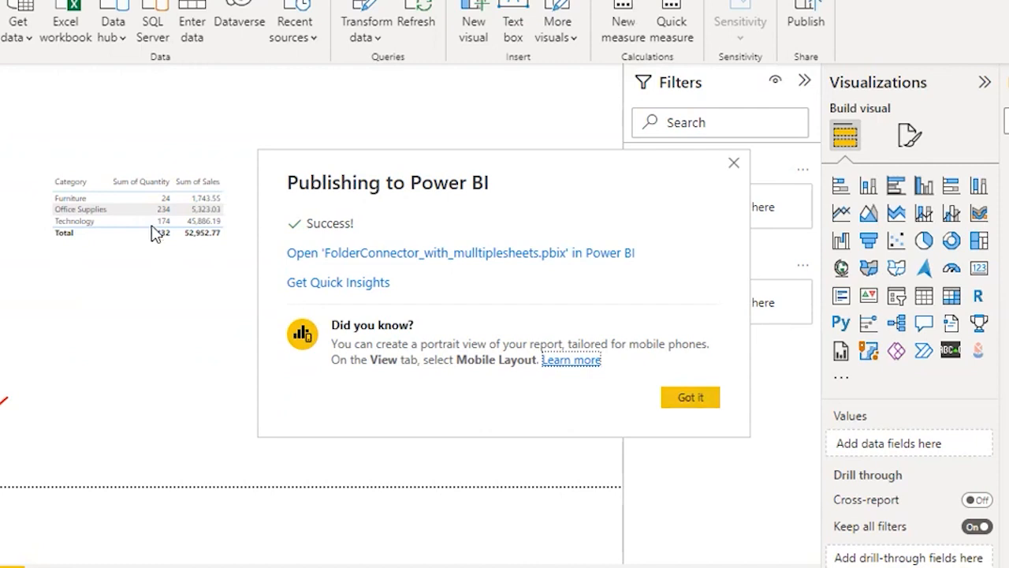
key(alt+Tab)
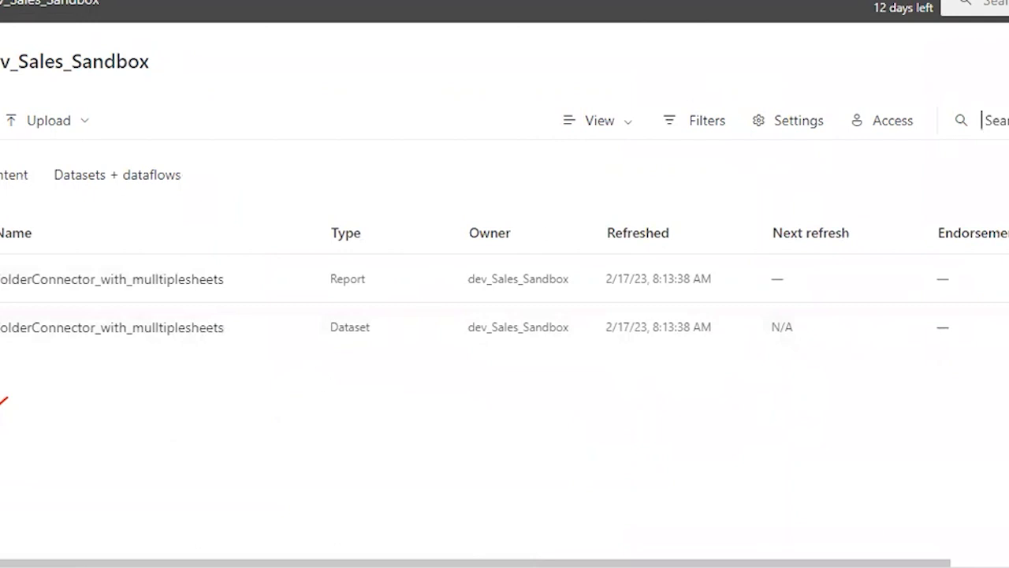
Open Google in the browser and search for "download power bi data gateway".
click(547, 1)
text(www)
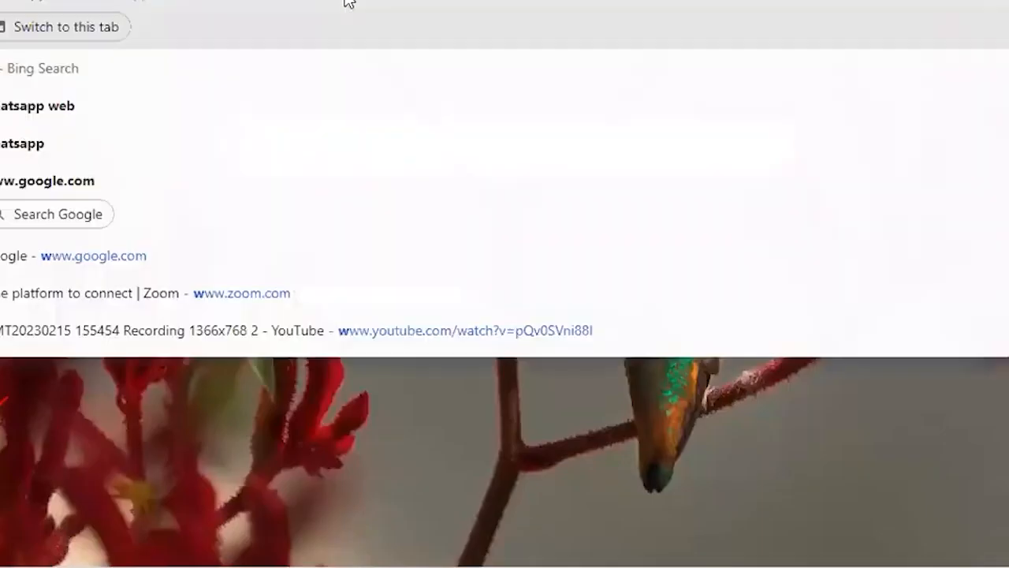
key(Return)
click(345, 2)
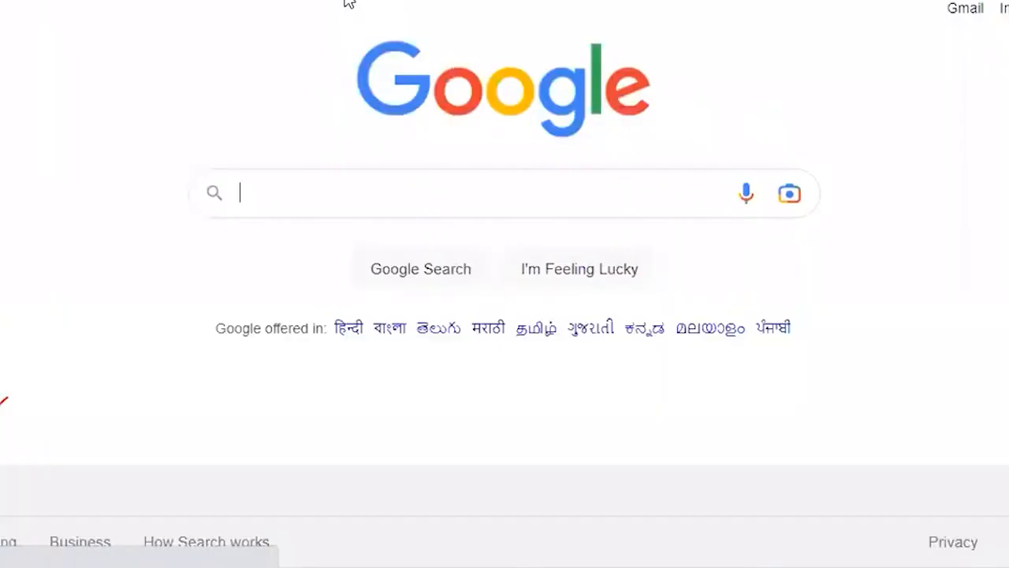
text(downlaod)
key(BackSpace)
key(BackSpace)
key(BackSpace)
key(BackSpace)
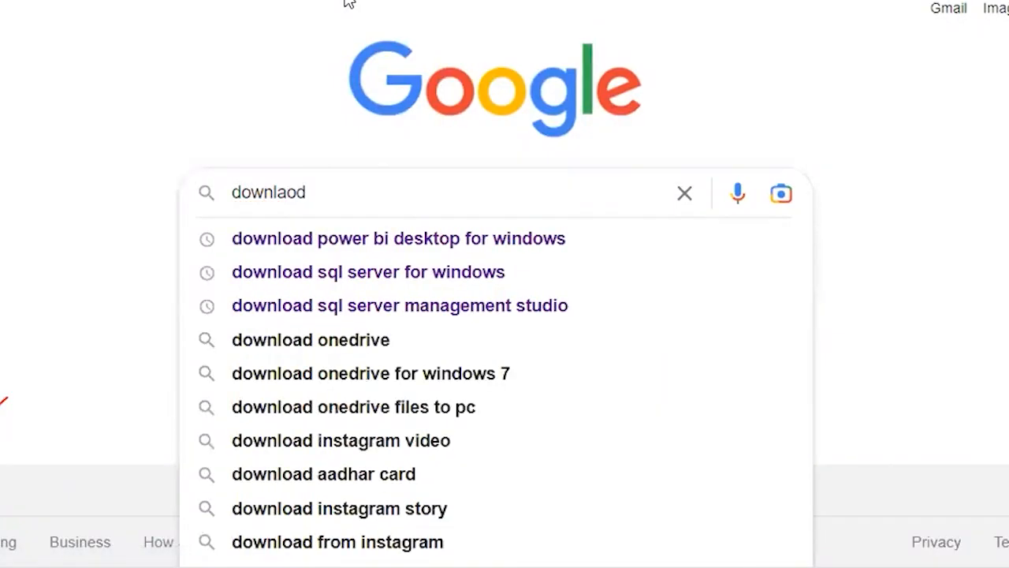
text(oad power bi data)
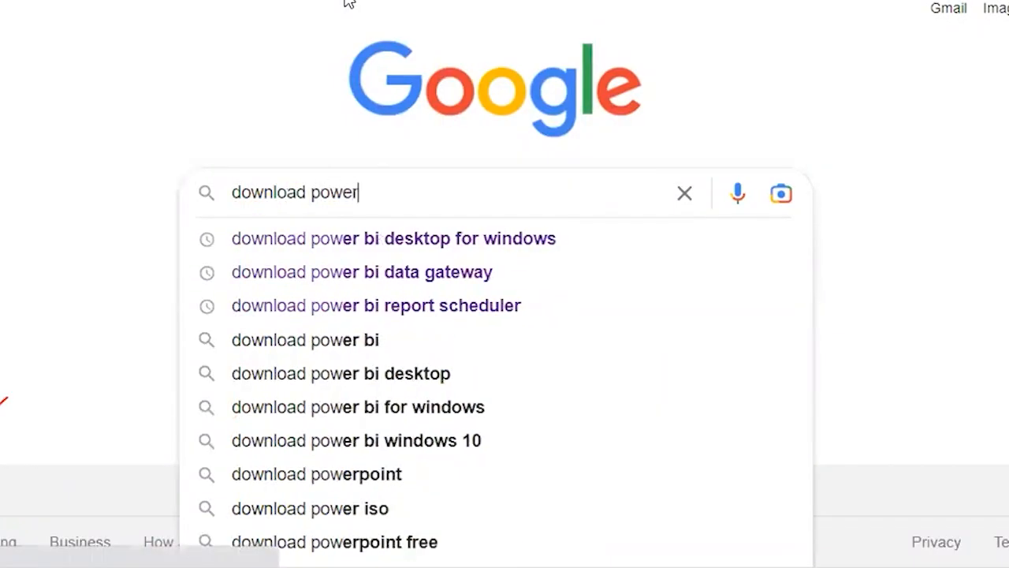
key(Down)
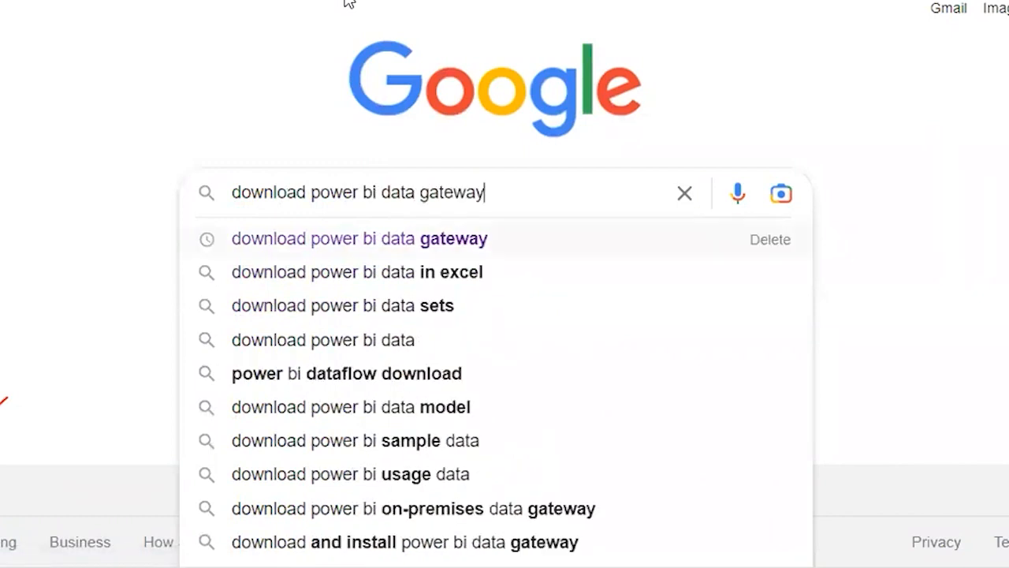
key(Return)
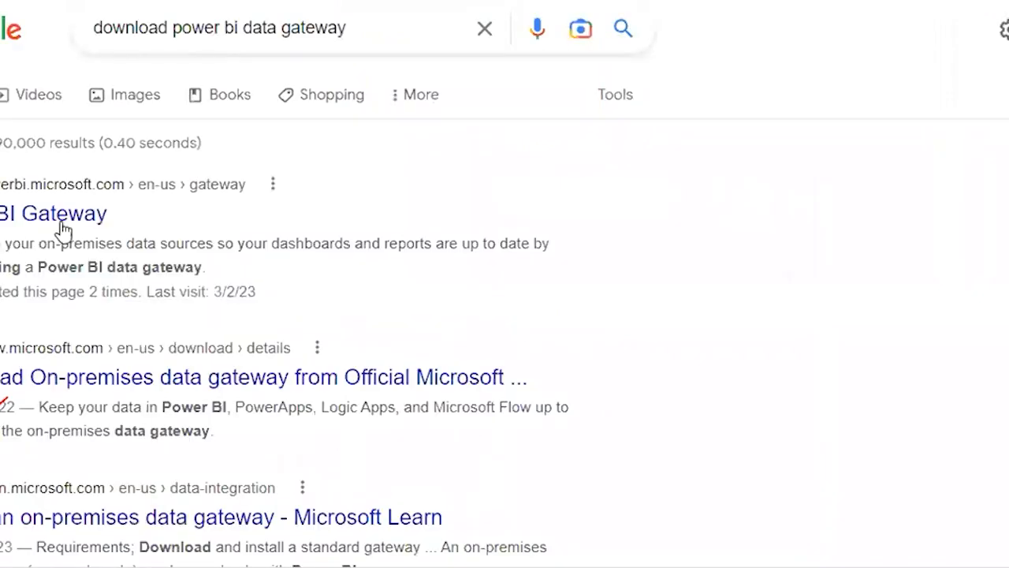
Open the Power BI Gateway result, review its standard and personal mode comparison, and follow the Power BI Desktop download link.
click(31, 226)
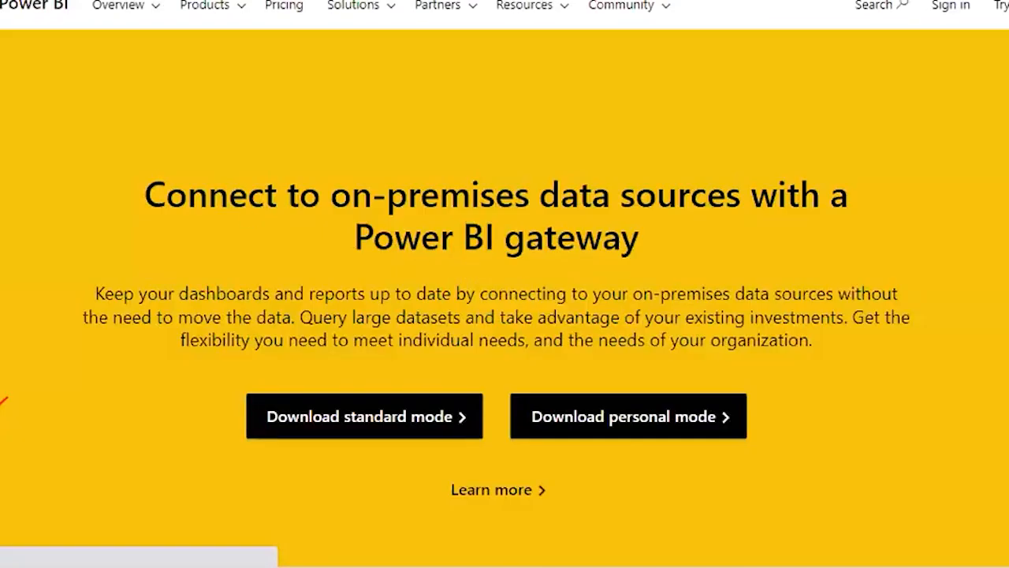
scroll(849, 268, down, 10)
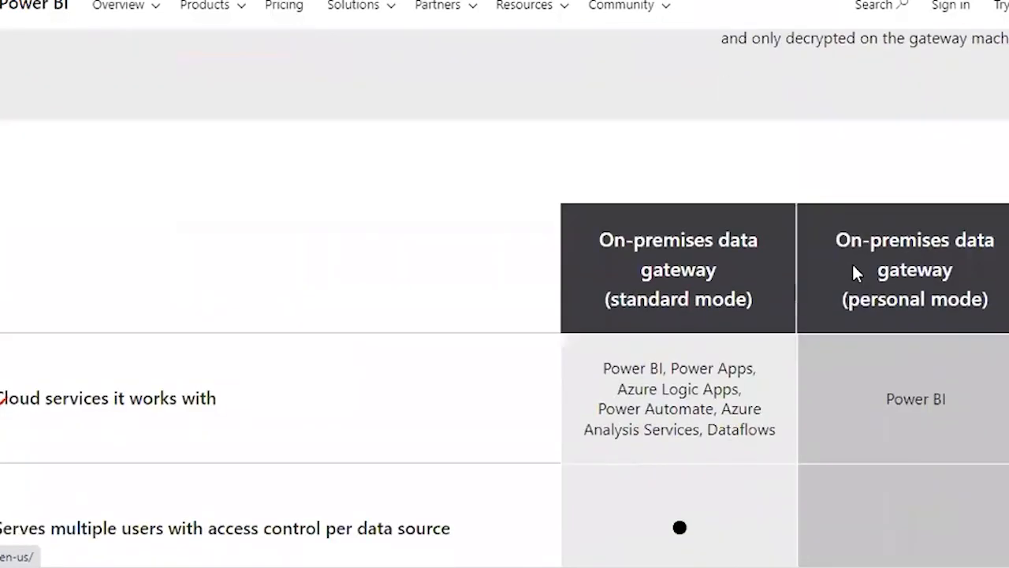
scroll(852, 264, down, 3)
scroll(819, 260, up, 2)
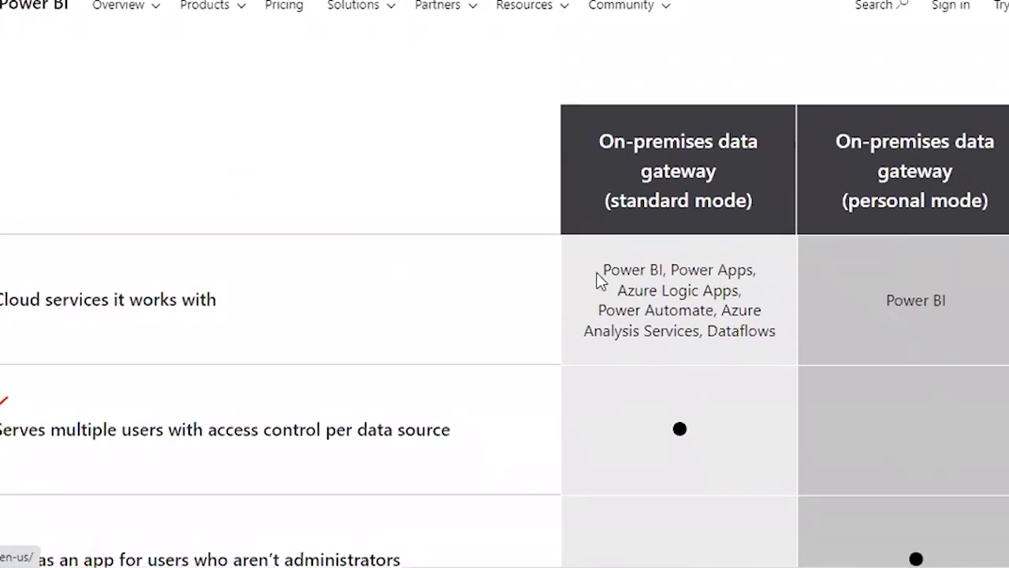
scroll(694, 245, down, 10)
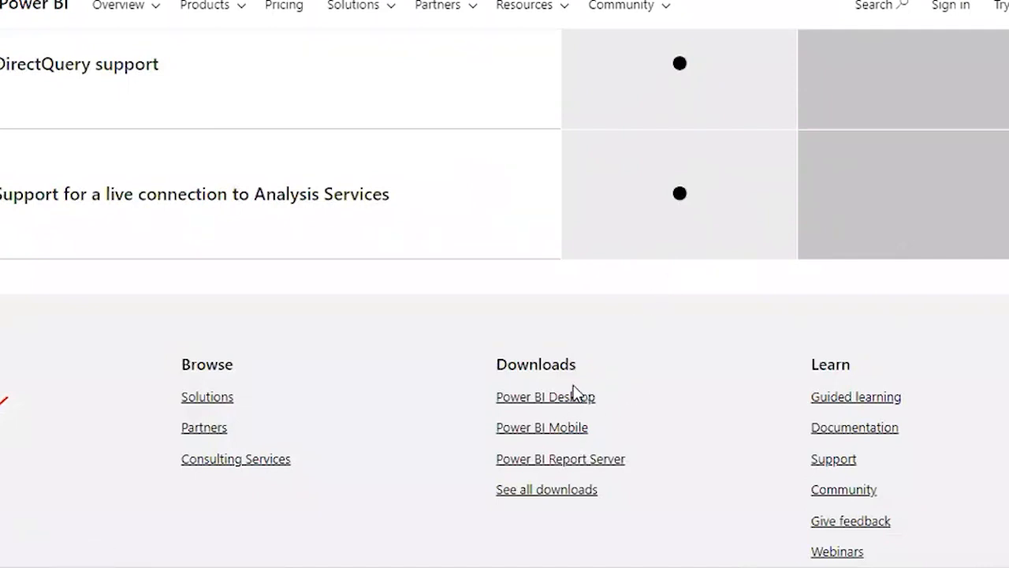
click(578, 396)
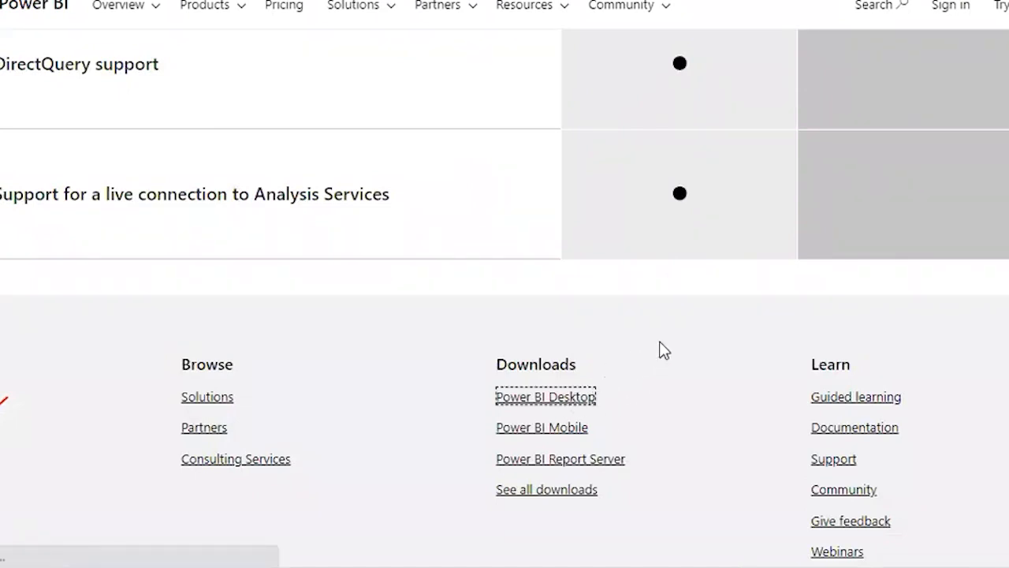
Look through the Power BI Desktop page and the on-premises data gateway feature sections for download options.
scroll(664, 324, down, 20)
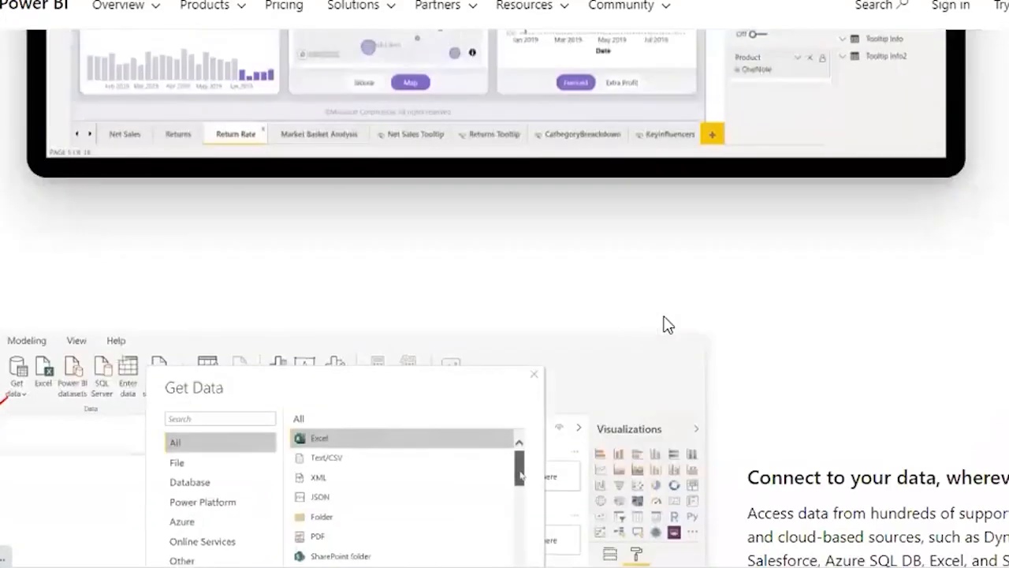
scroll(664, 323, down, 5)
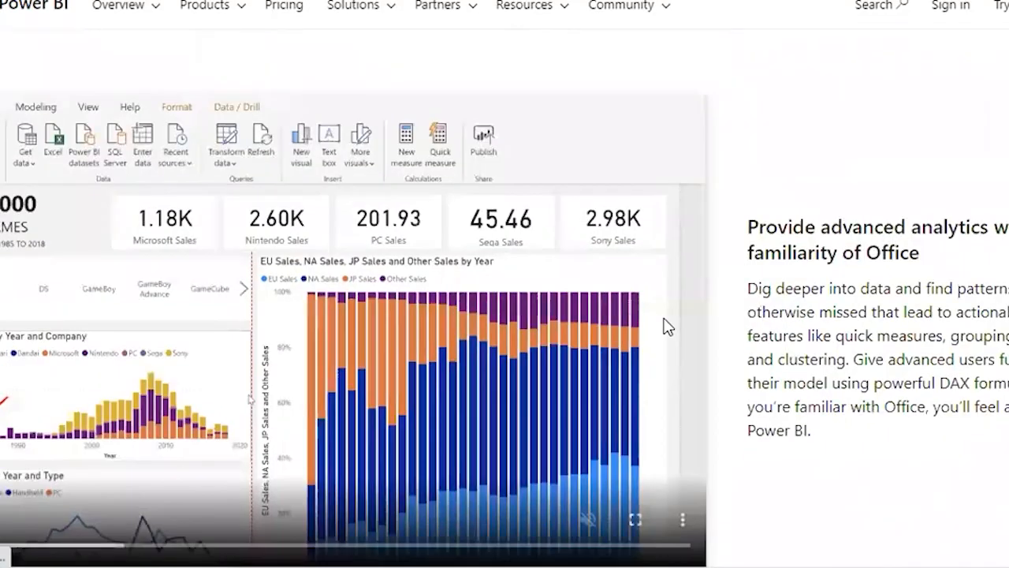
scroll(667, 326, down, 3)
scroll(667, 325, up, 20)
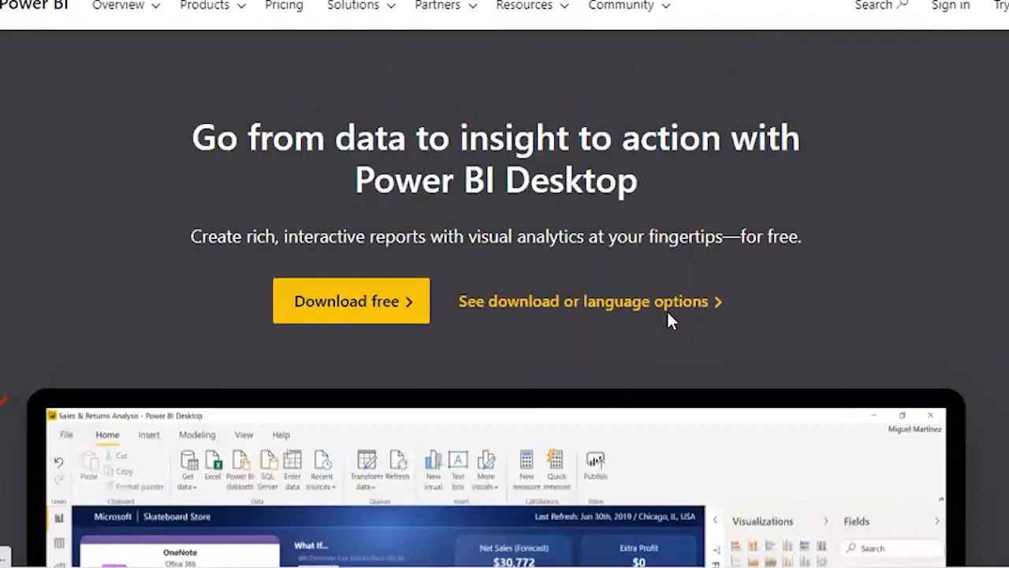
scroll(669, 316, up, 1)
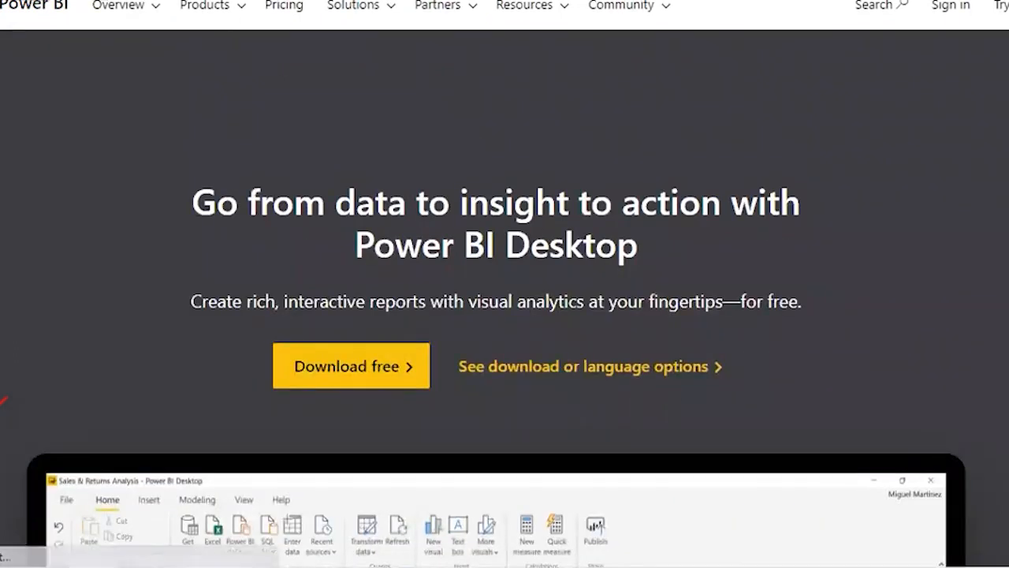
scroll(256, 165, down, 20)
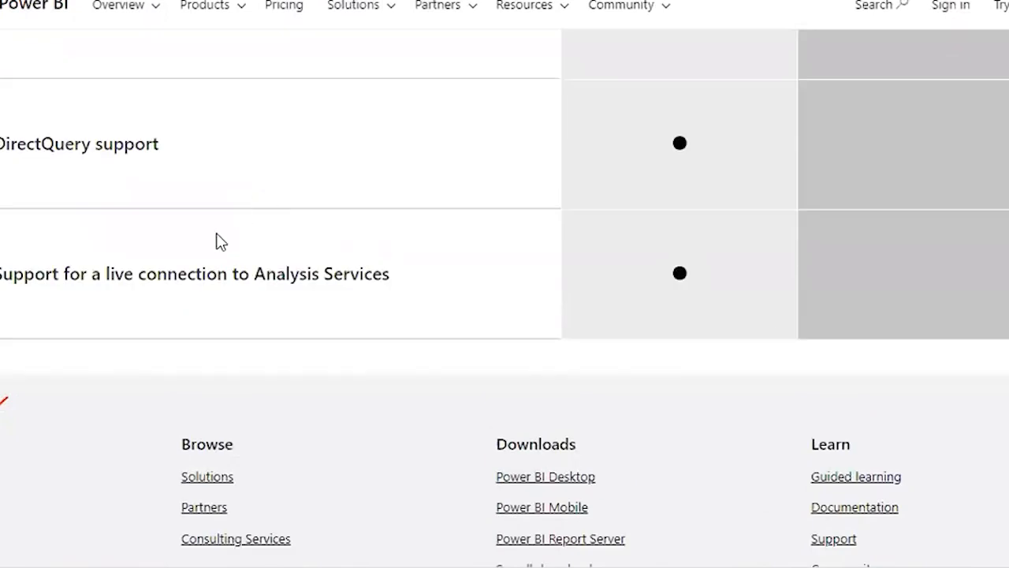
scroll(221, 241, up, 10)
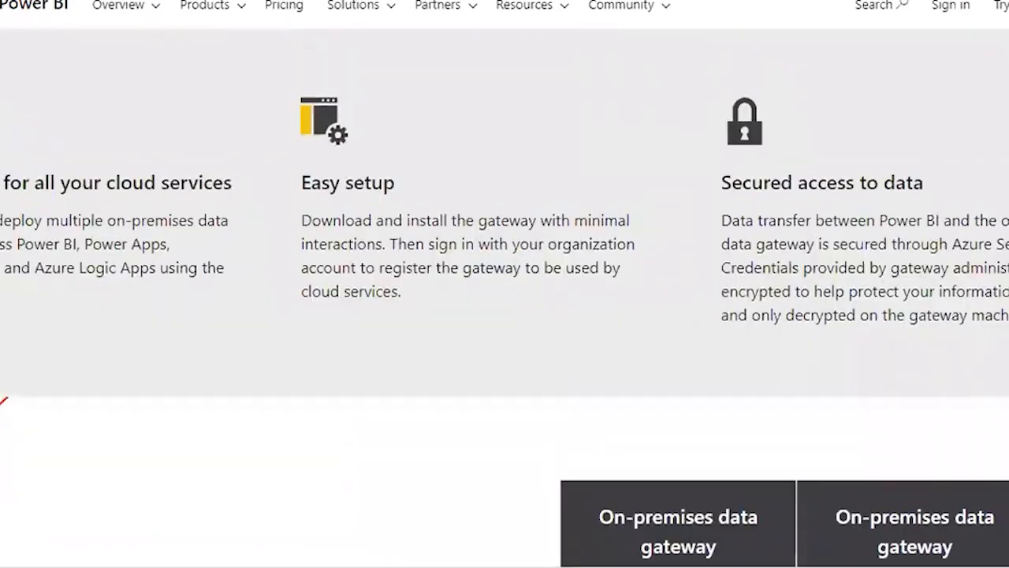
Revisit the Power BI Gateway page from the search results to view its standard and personal download modes, and go back.
key(alt+Left)
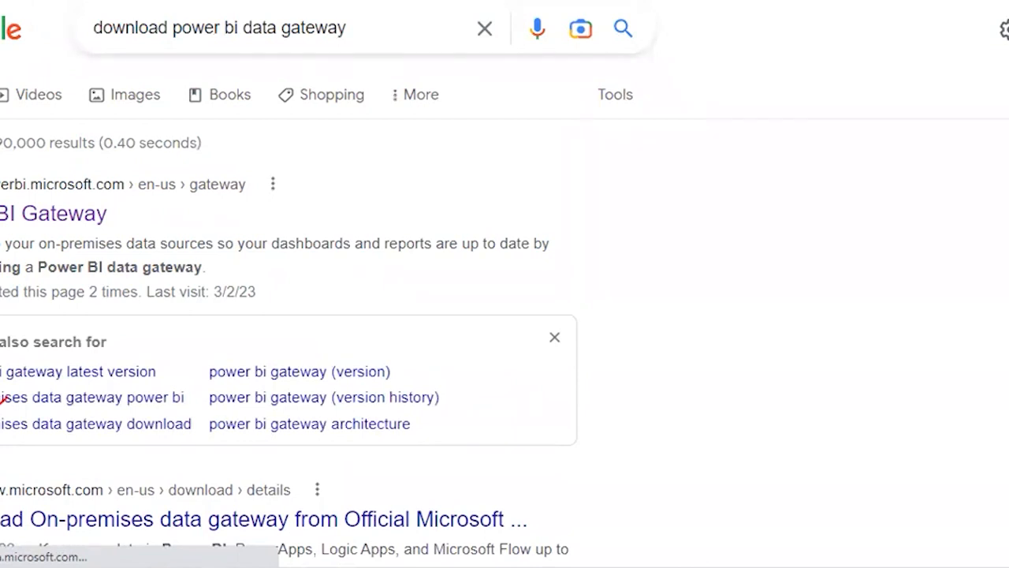
click(51, 211)
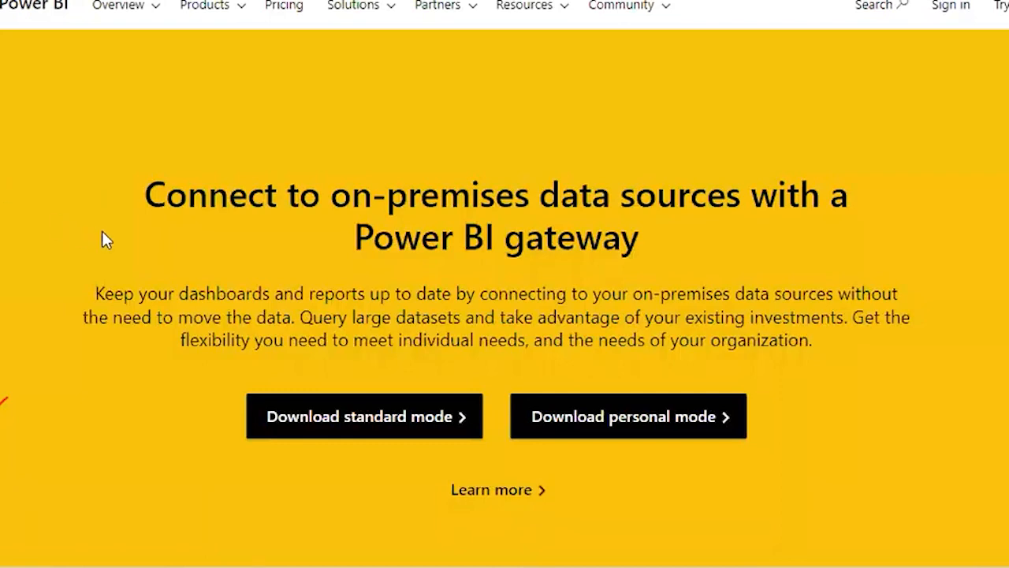
key(alt+Left)
Download the English On-premises data gateway from the Microsoft Download Center page and save the installer file.
scroll(150, 218, down, 3)
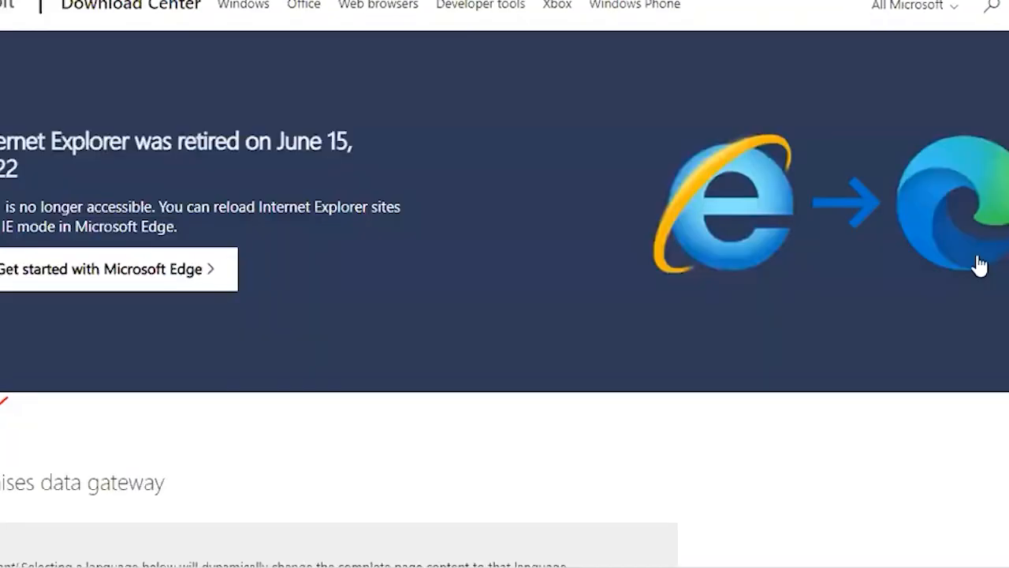
scroll(980, 266, down, 5)
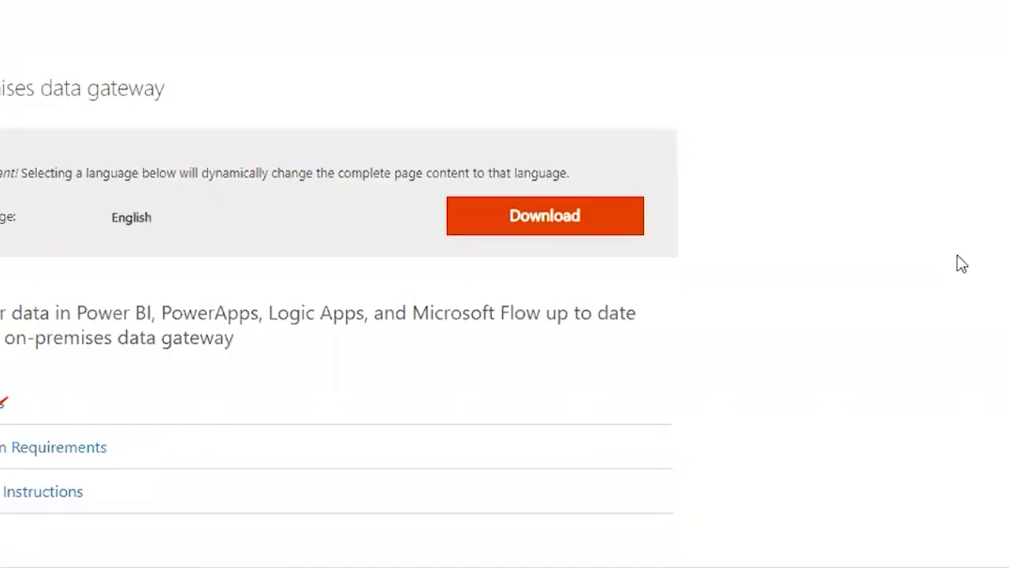
click(557, 223)
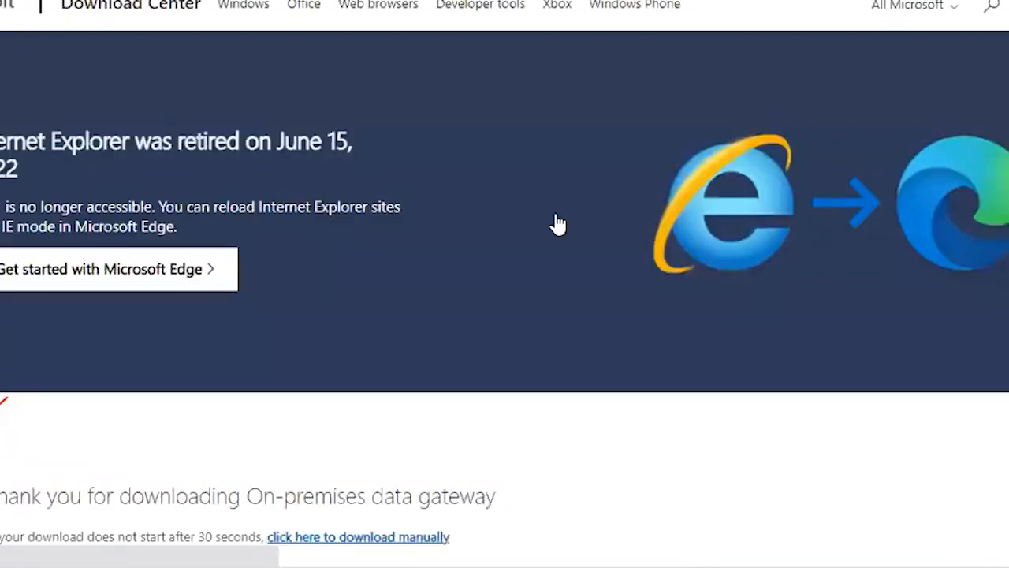
scroll(556, 222, down, 5)
scroll(555, 225, down, 2)
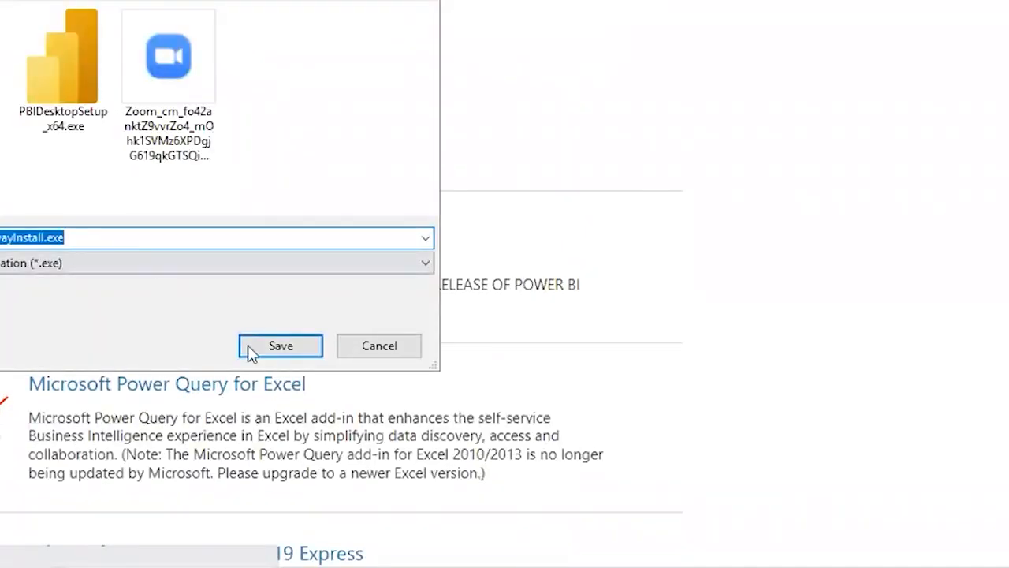
click(269, 351)
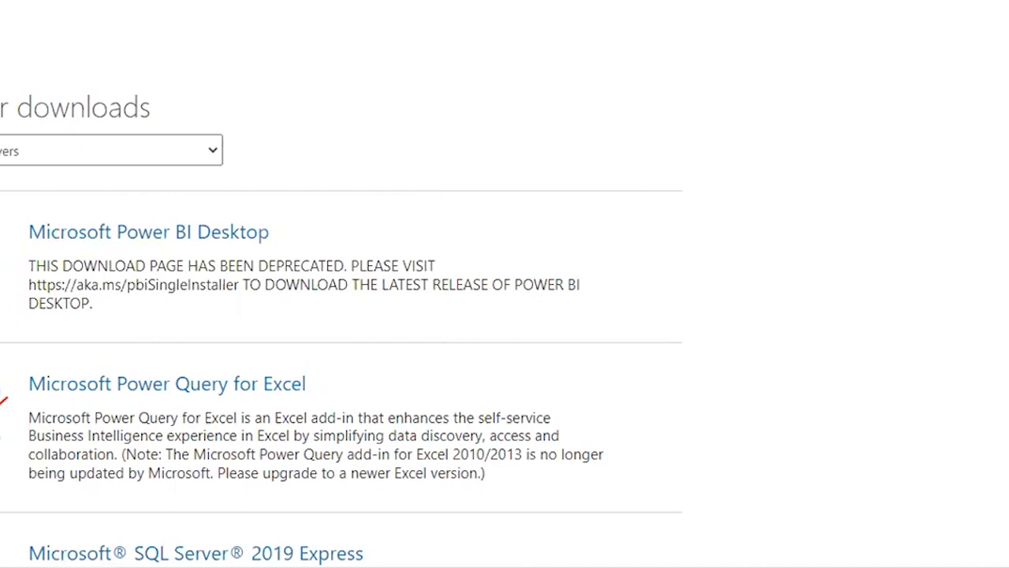
key(alt+Tab)
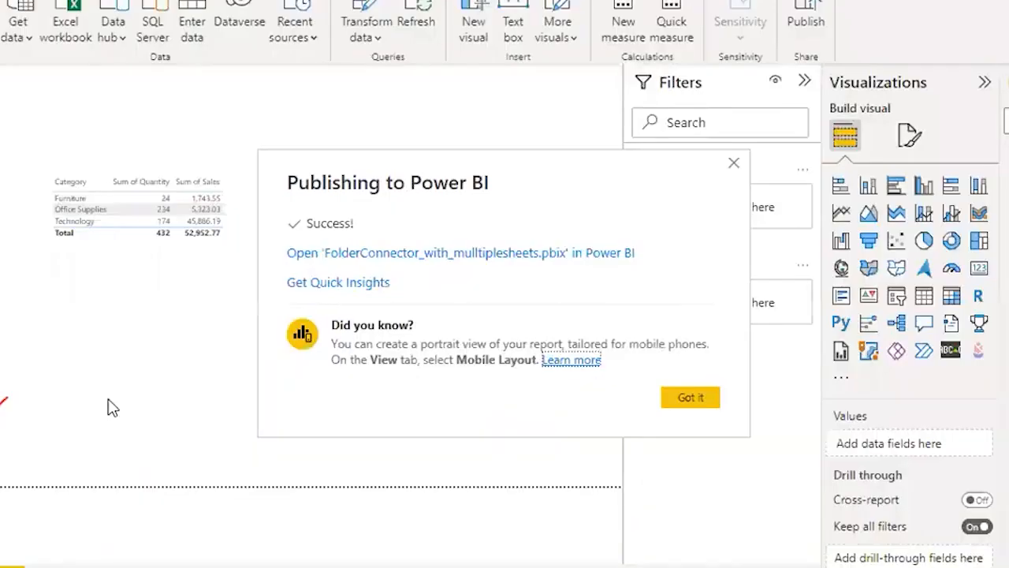
key(alt+Tab)
key(Tab)
key(Tab)
key(Tab)
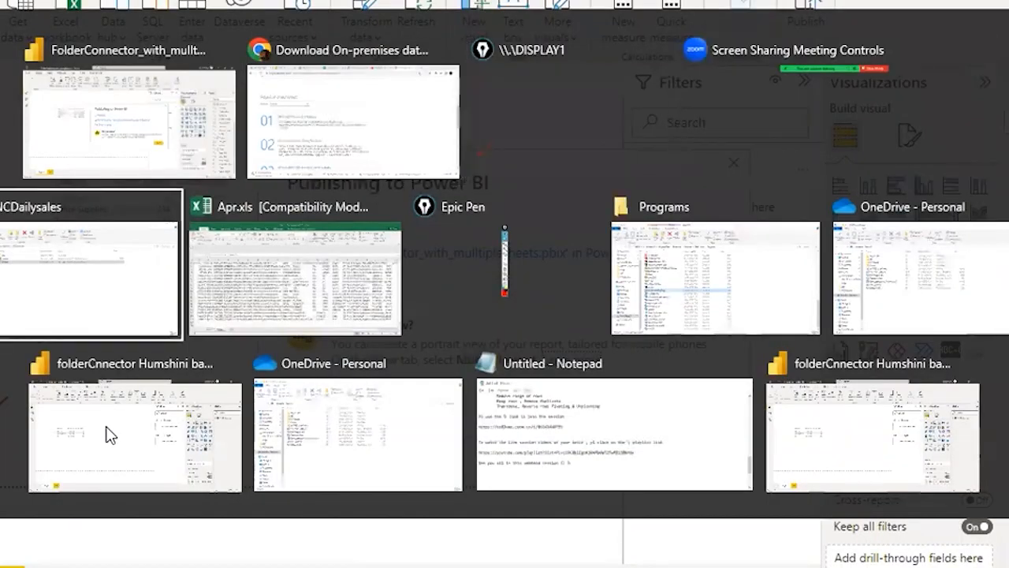
key(Escape)
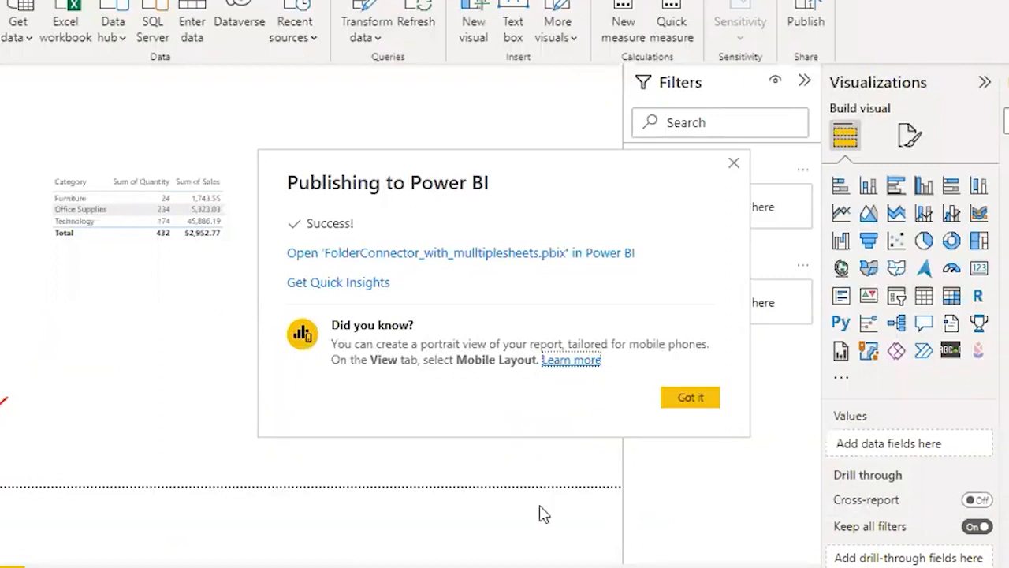
key(alt+Tab)
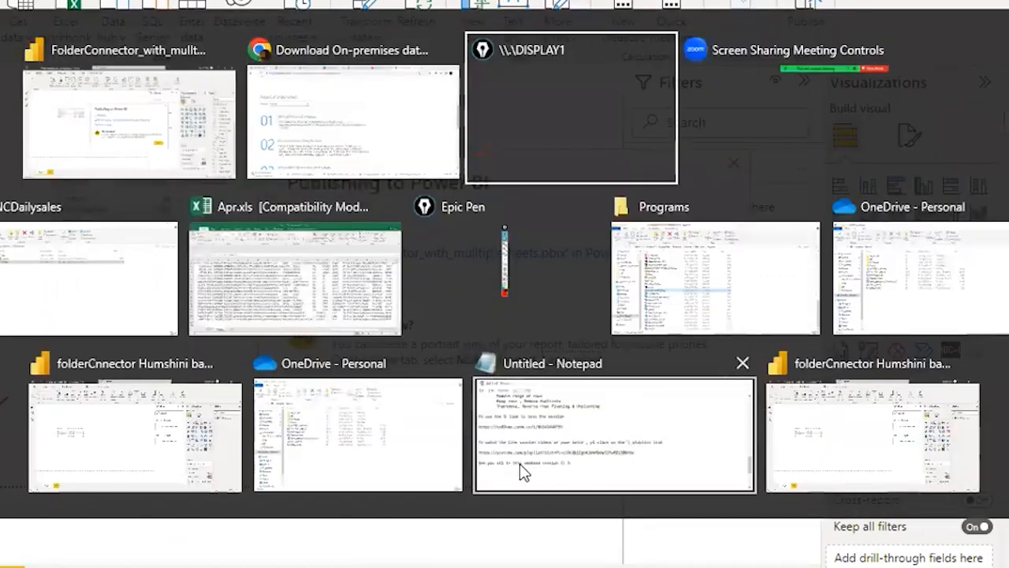
key(Escape)
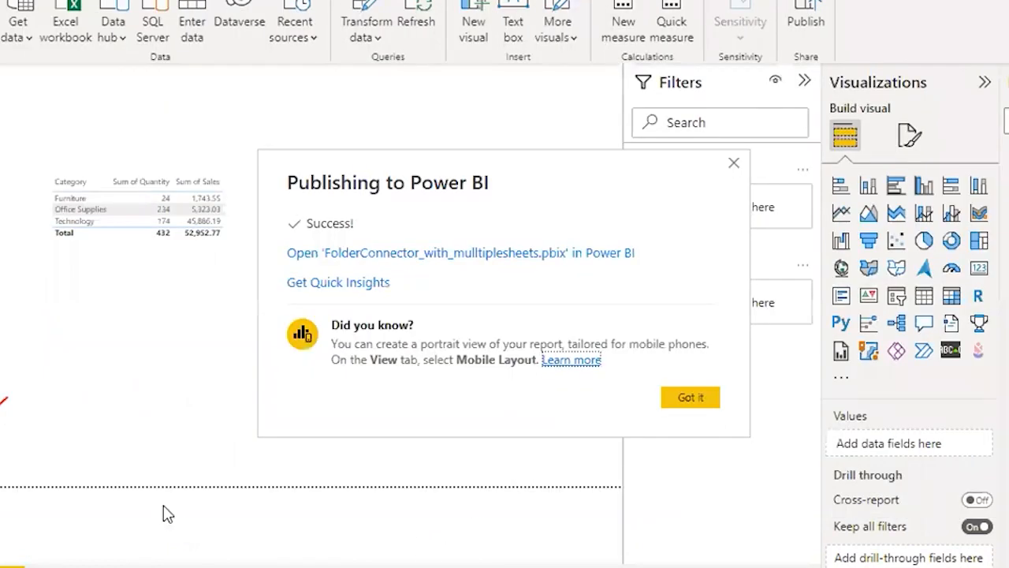
Search Windows for "data gateway" and launch the On-premises data gateway app.
key(super)
text(data)
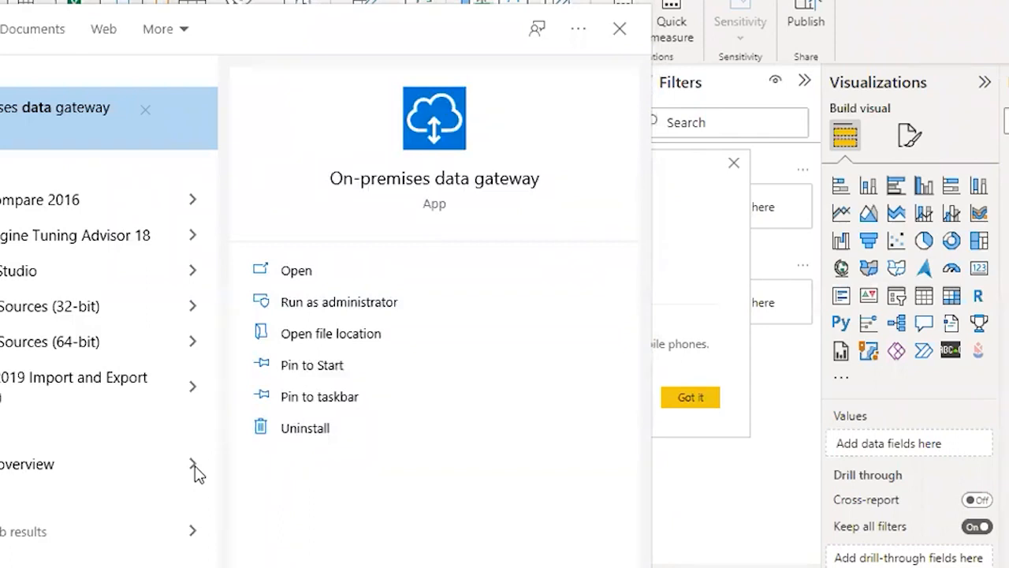
text(d)
key(BackSpace)
text(gatew)
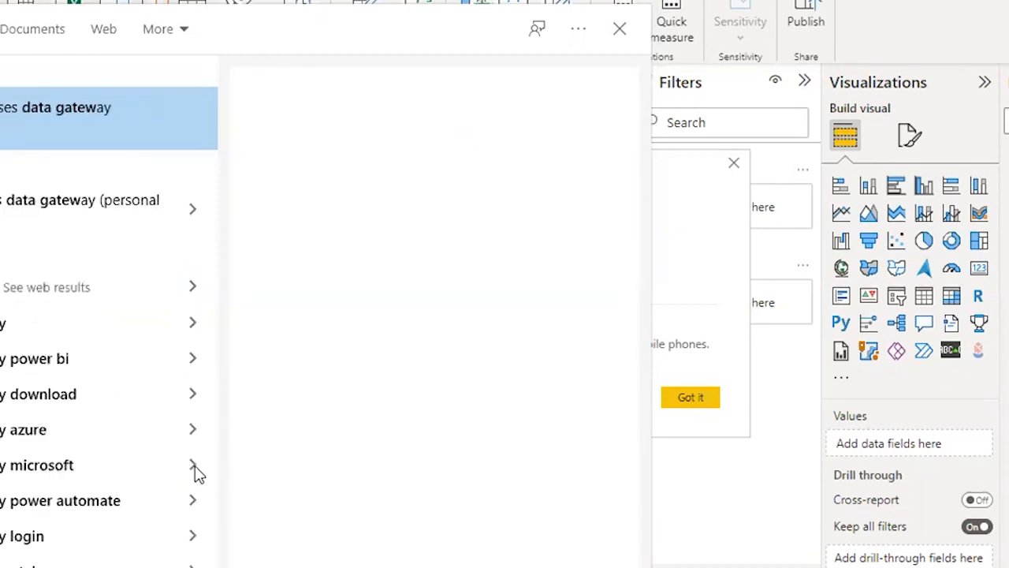
text( ay)
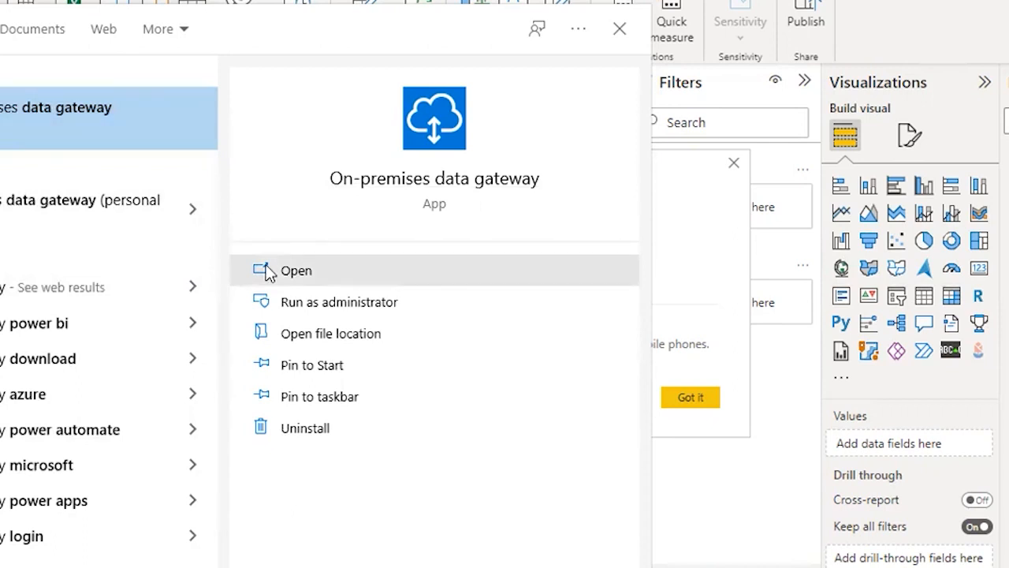
click(268, 271)
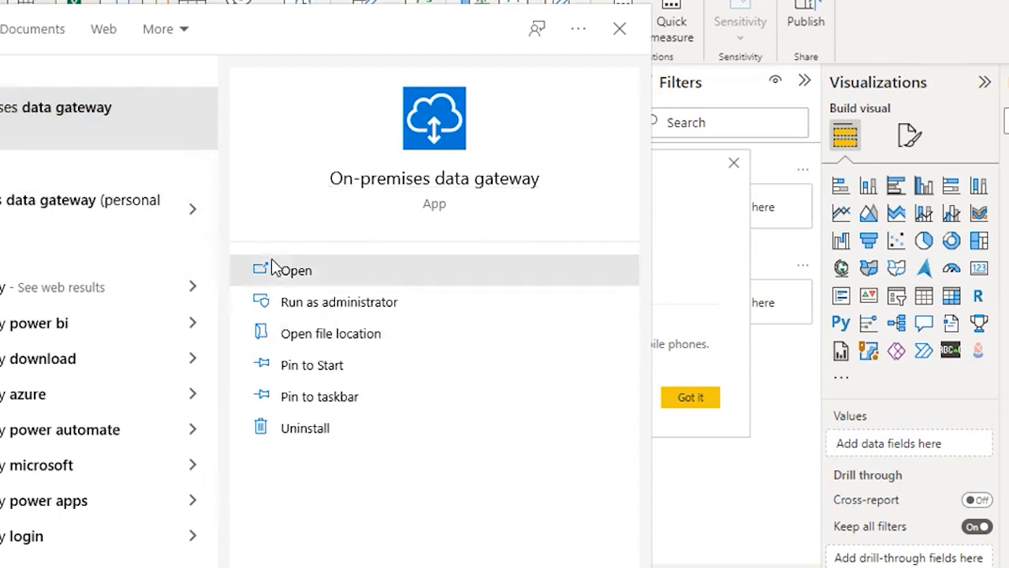
click(885, 9)
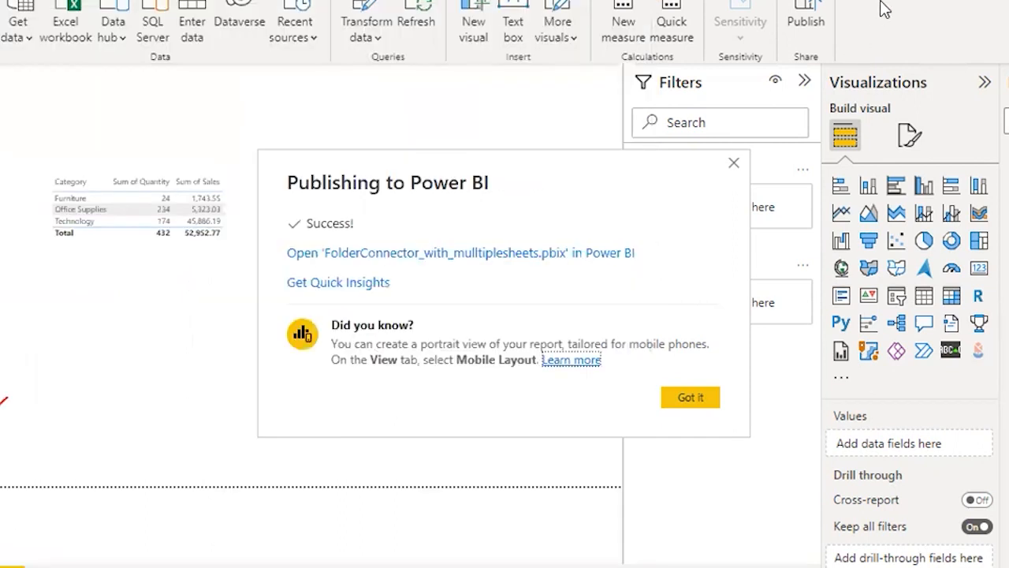
Switch to the gateway window, review its status and service settings, and close it.
key(alt+Tab)
key(alt+Tab)
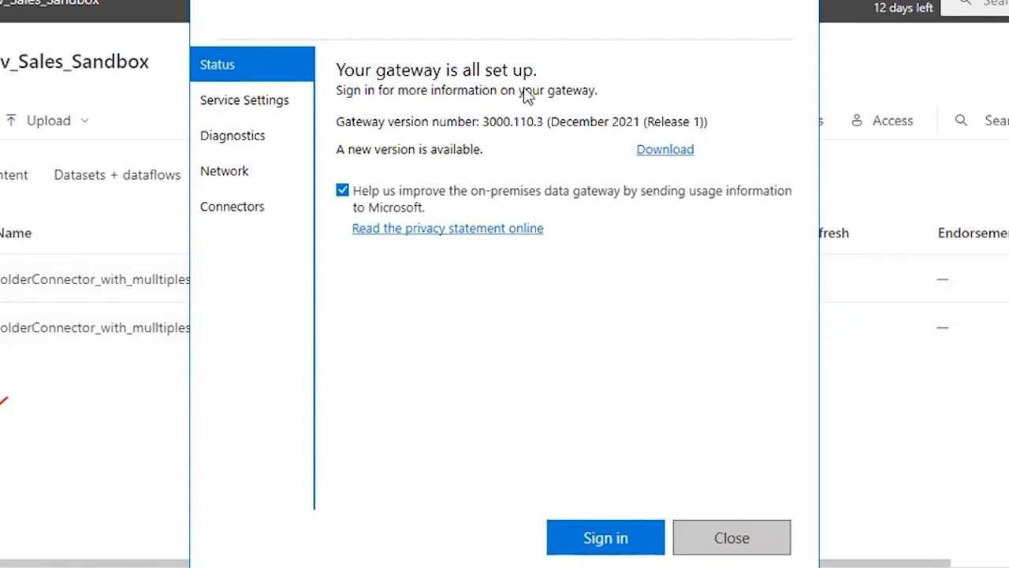
click(239, 105)
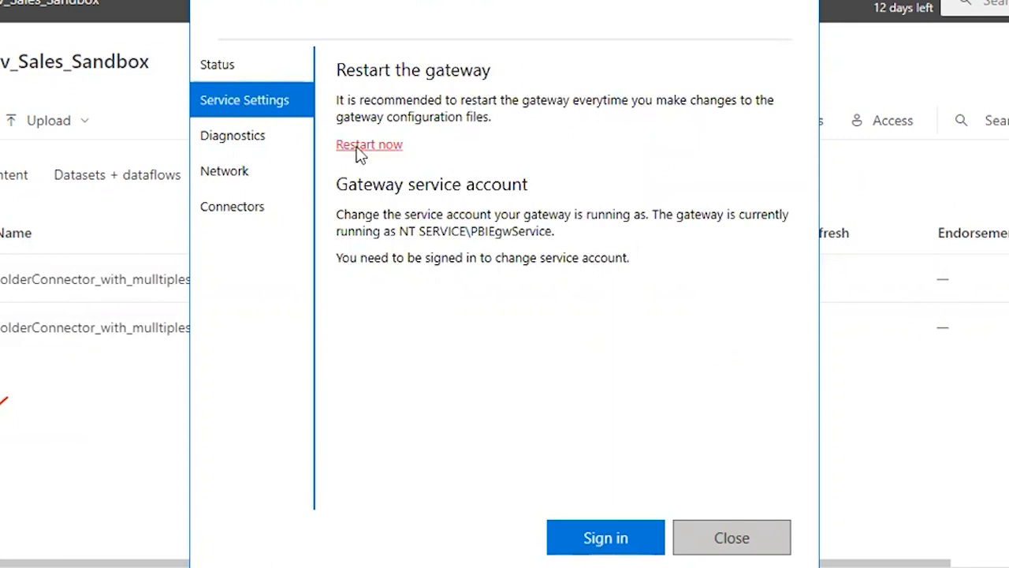
click(733, 537)
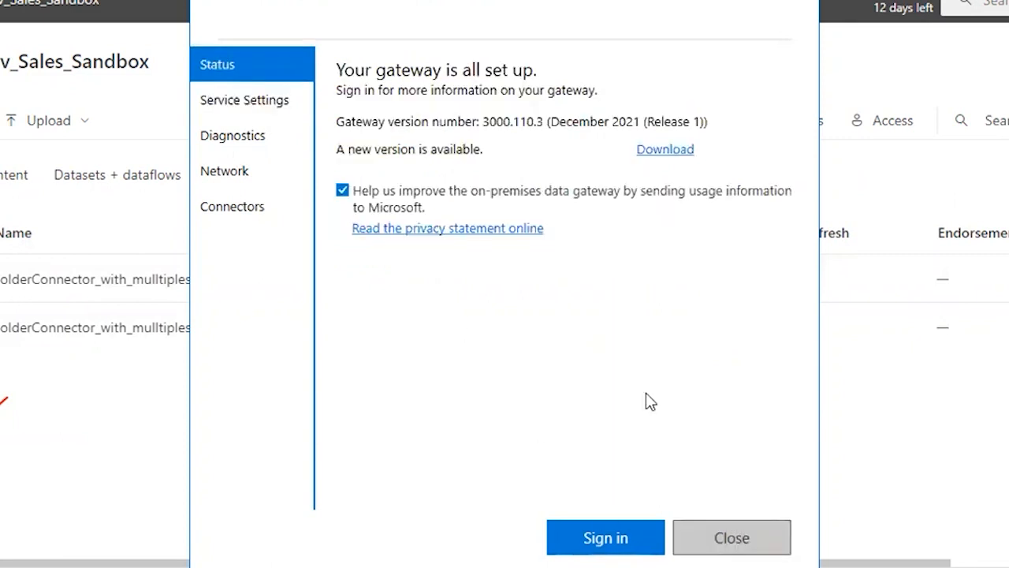
click(714, 528)
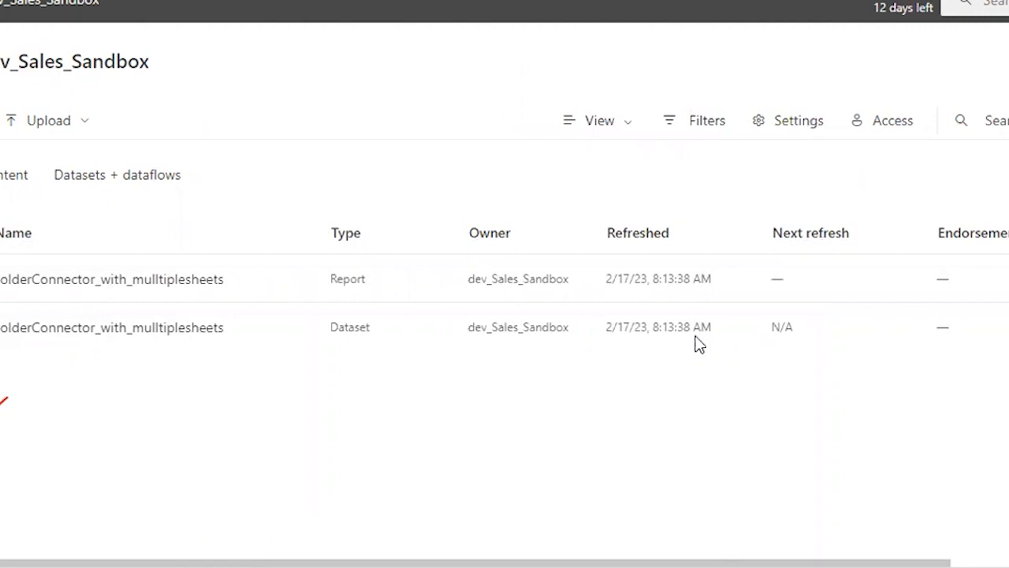
Open the FolderConnector_with_mulltiplesheets report from the dev_Sales_Sandbox workspace in a new browser tab.
right_click(48, 292)
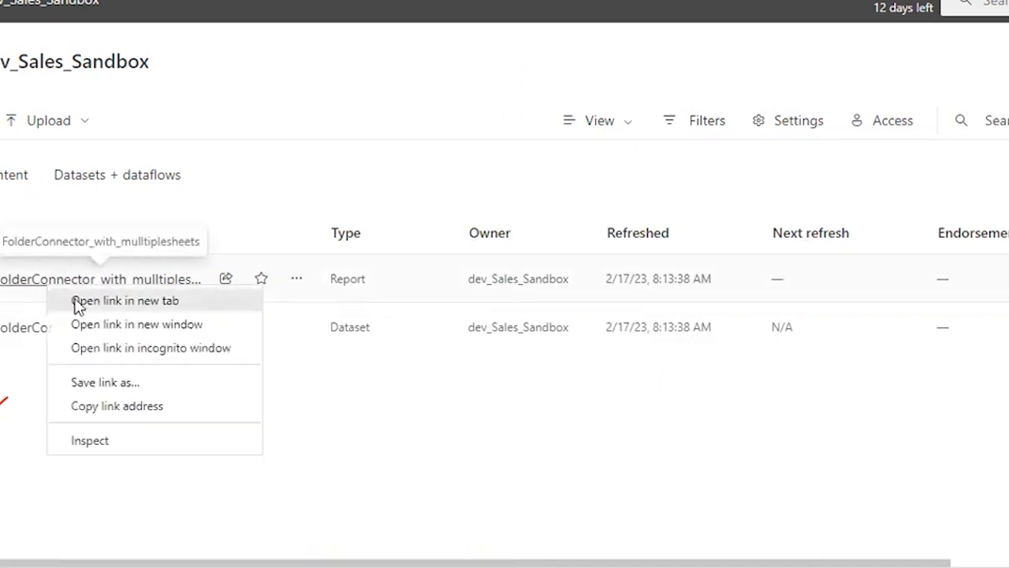
click(79, 301)
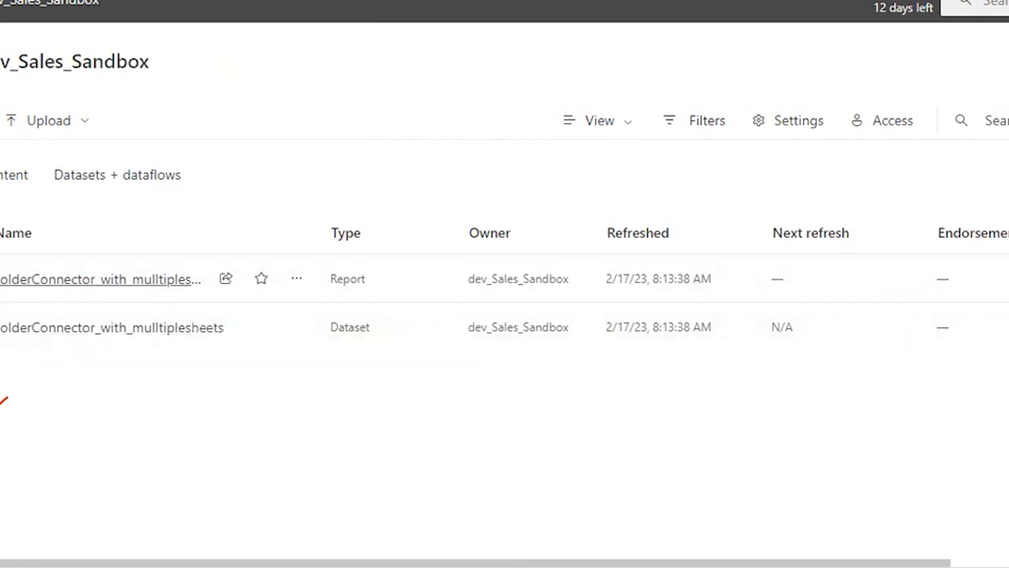
click(82, 2)
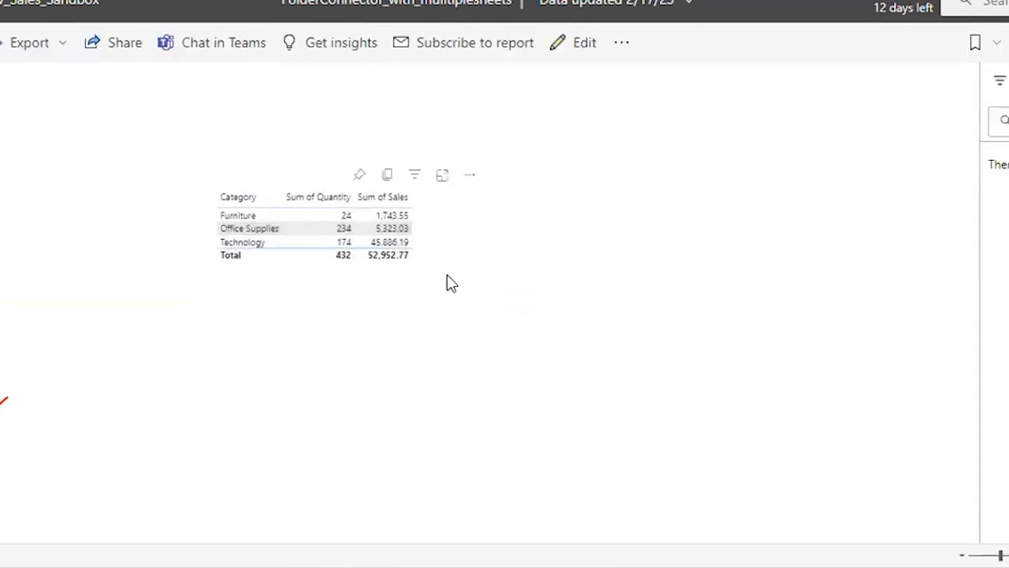
Switch to Power BI Desktop and dismiss the Publishing to Power BI dialog.
key(alt+Tab)
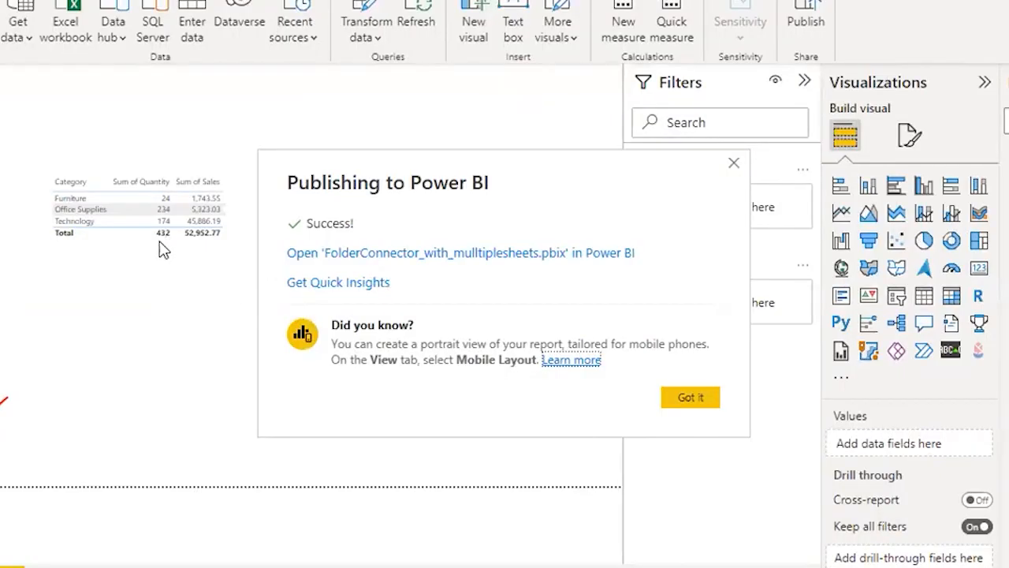
click(676, 402)
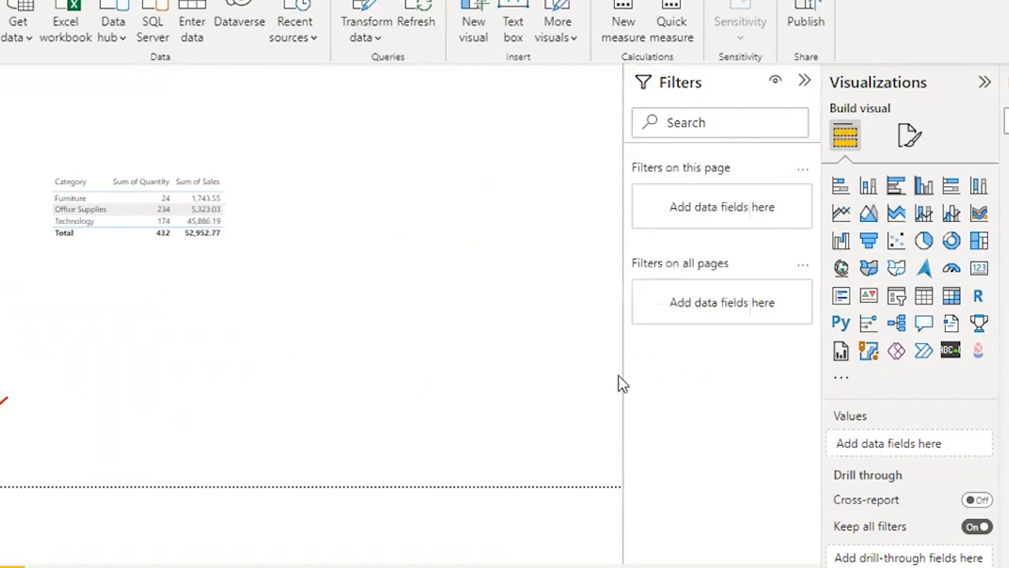
Outline the category table with a red rectangle and switch to the published report in the browser for comparison.
drag(17, 134, 319, 287)
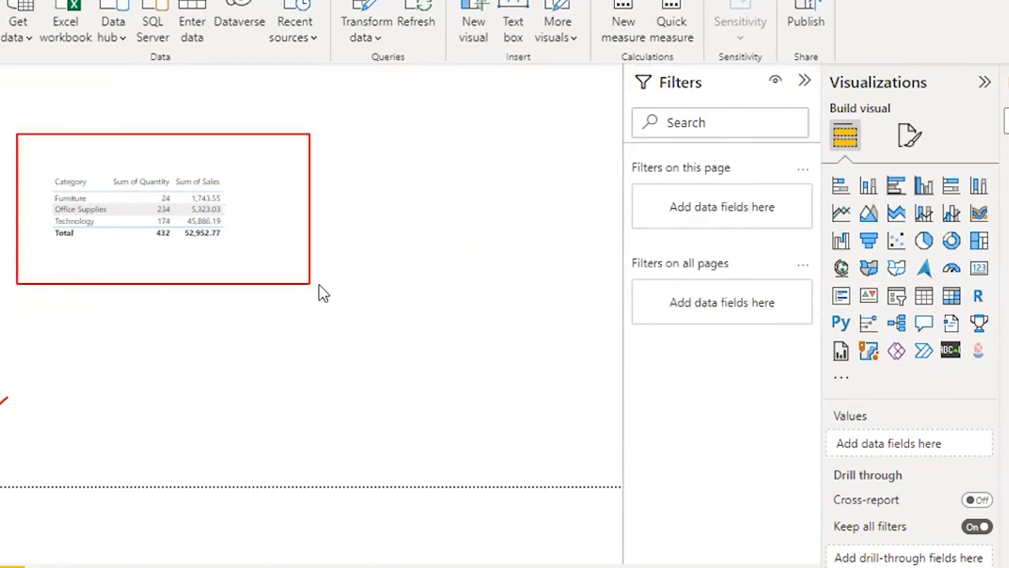
key(alt+Tab)
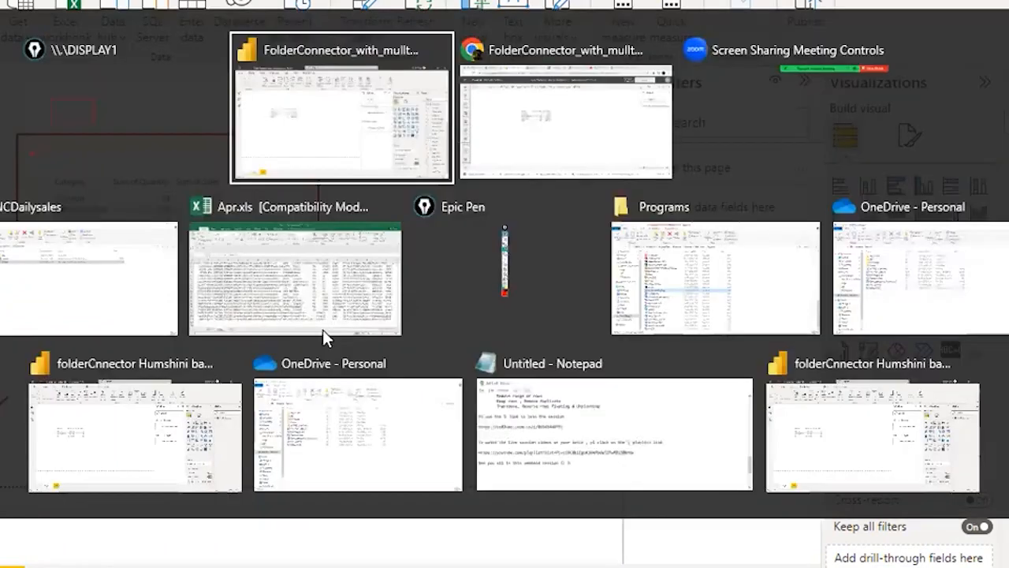
key(alt+Tab)
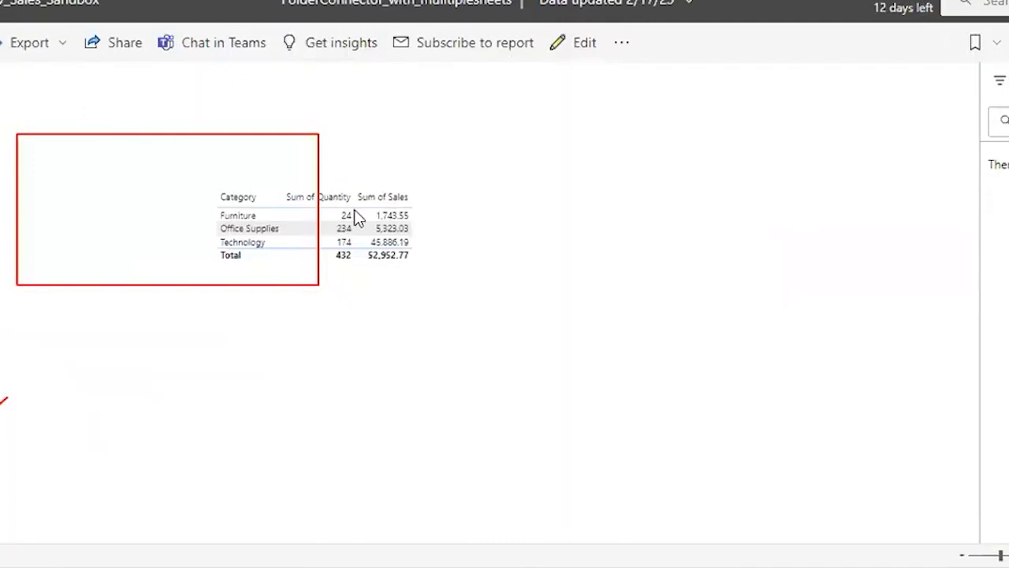
Clear the red rectangle and compare the category table in Power BI Desktop with the published report in the browser.
key(alt+Tab)
key(Escape)
key(alt+Tab)
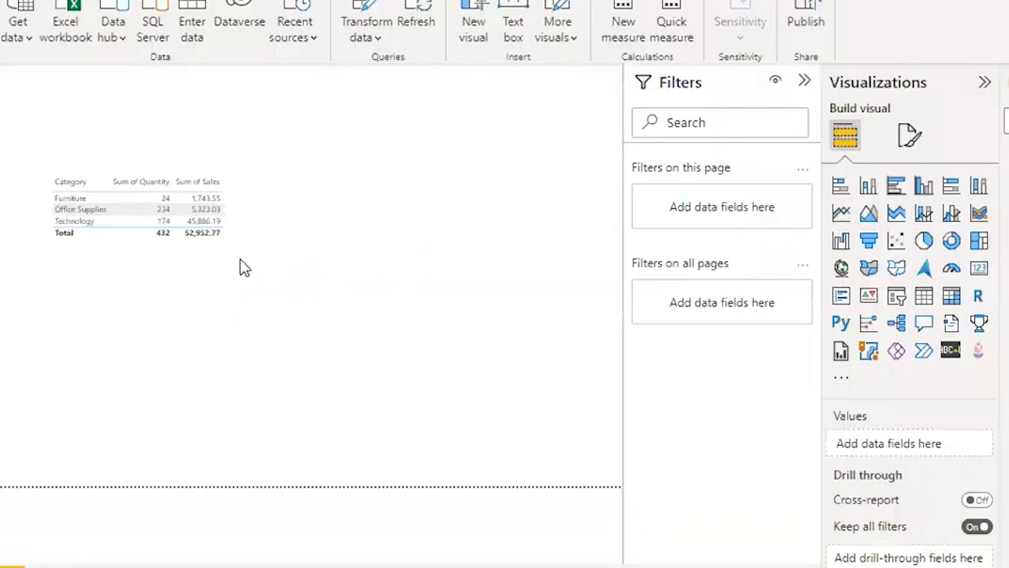
key(alt+Tab)
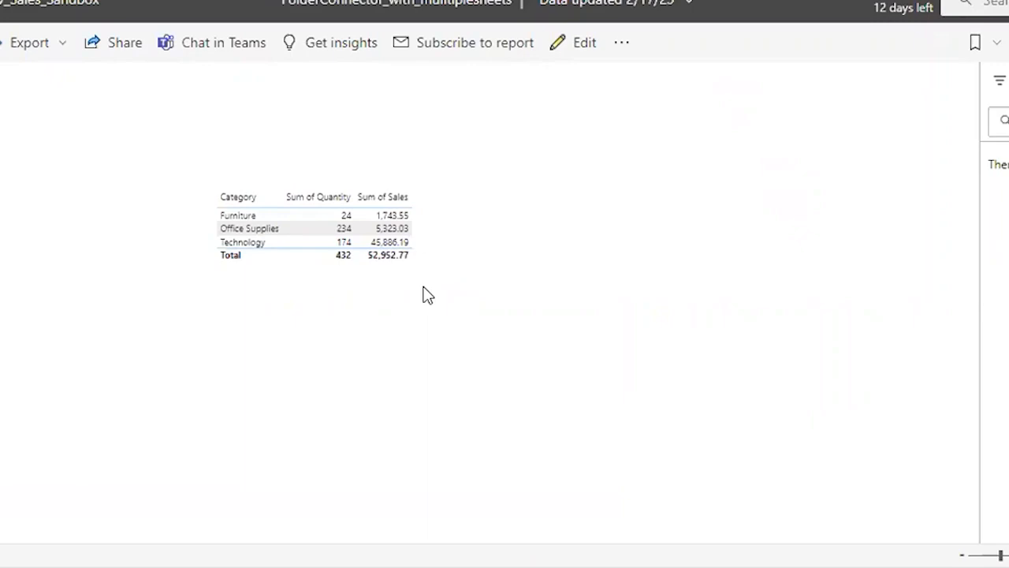
Check the Excel files in the D:\NCDailysales source folder in File Explorer and return to the published report.
key(alt+Tab)
key(alt+Tab)
key(alt+Tab)
key(alt+Tab)
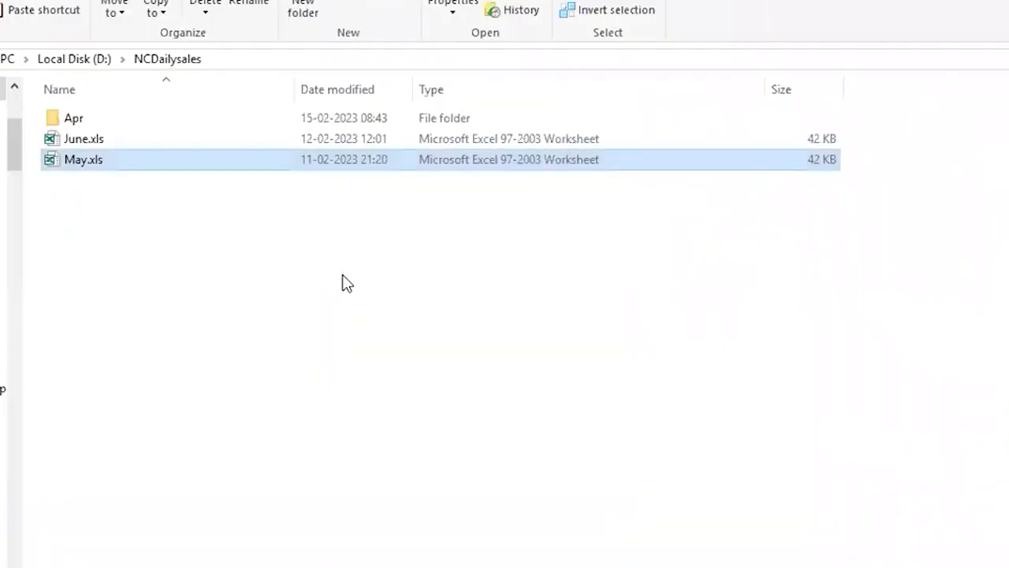
key(alt+Tab)
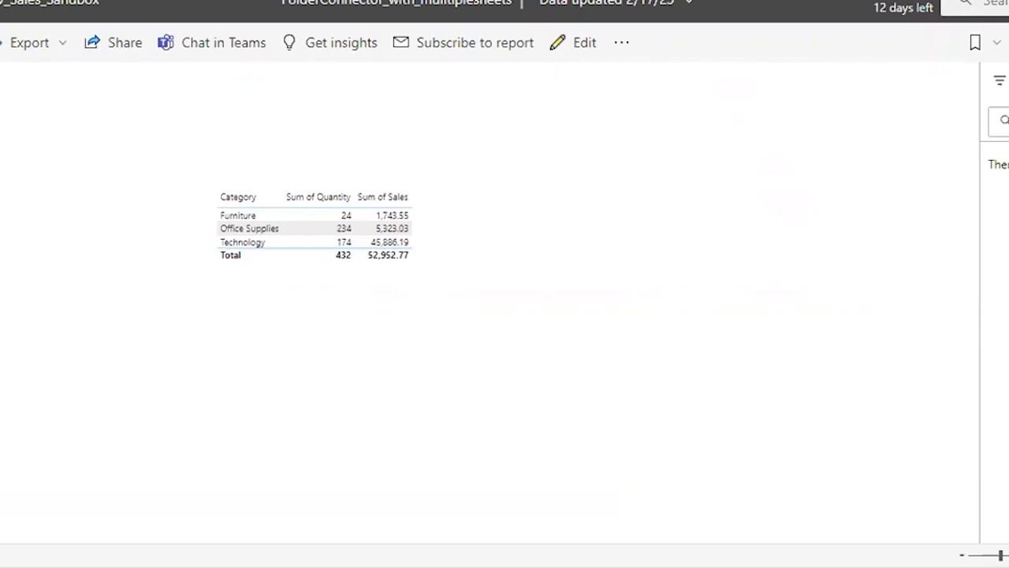
Open the dev_Sales_Sandbox workspace from the workspace list and look through the kinds of new items that can be created there.
click(1, 42)
click(644, 258)
click(0, 542)
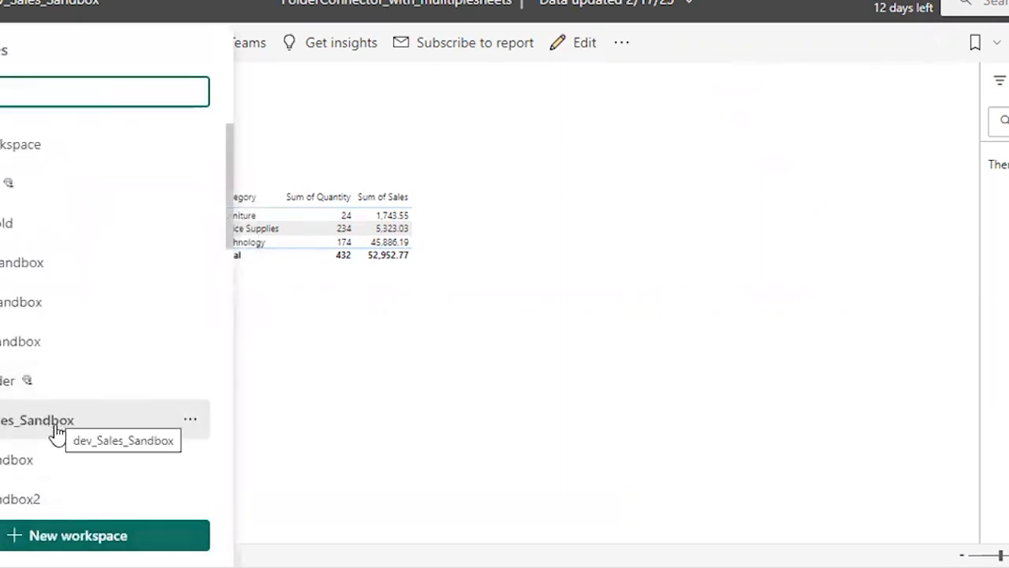
click(59, 425)
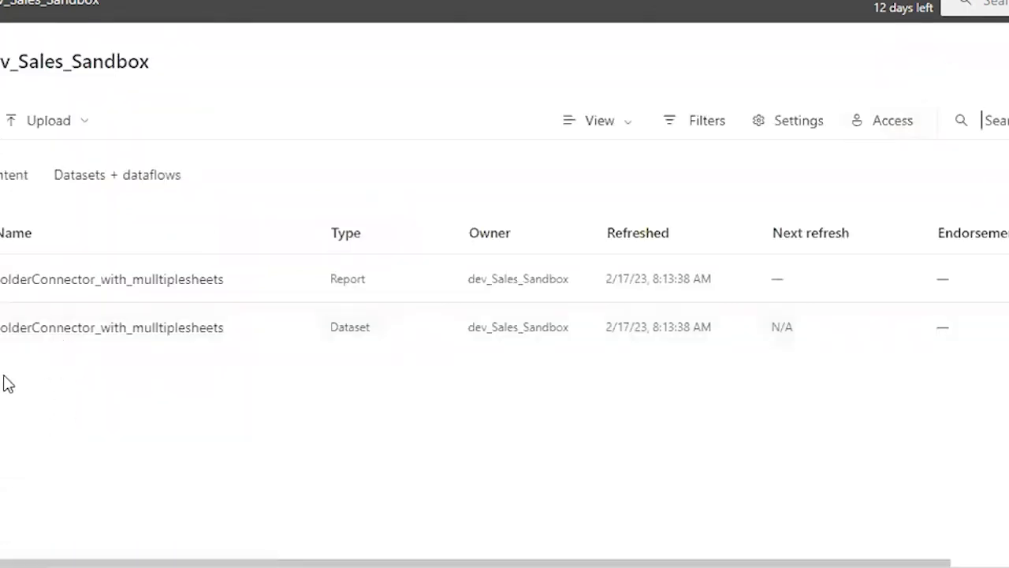
click(1, 121)
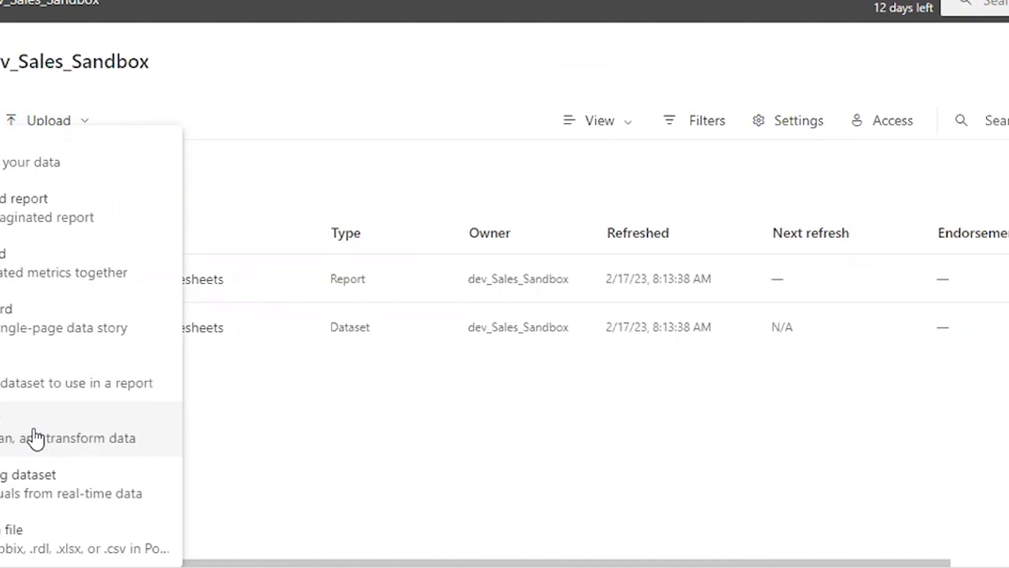
click(1, 119)
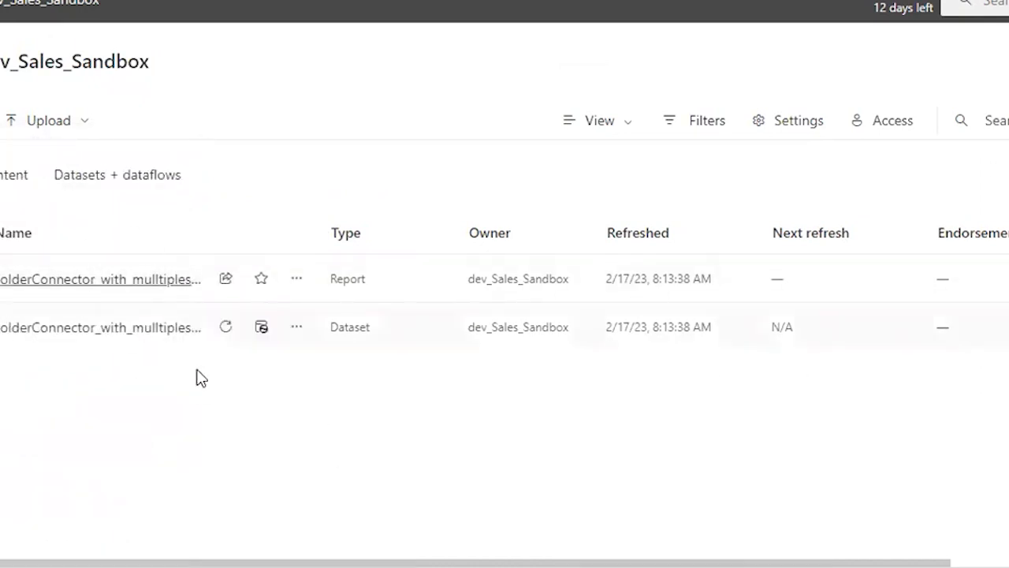
Examine the Power BI Desktop report, the workspace's dataset entry and the NCDailysales source folder to trace where the data comes from.
key(alt+Tab)
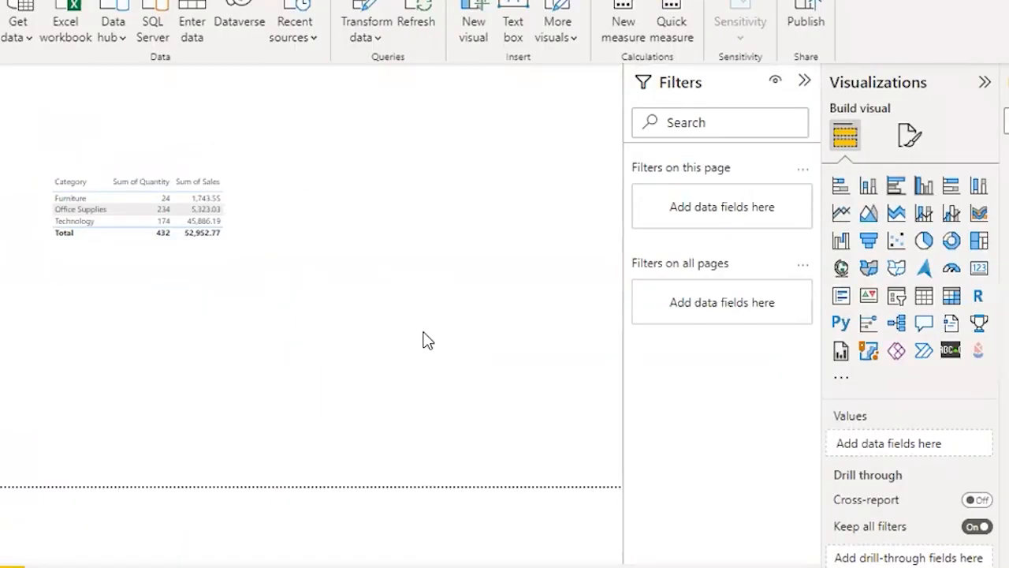
key(alt+Tab)
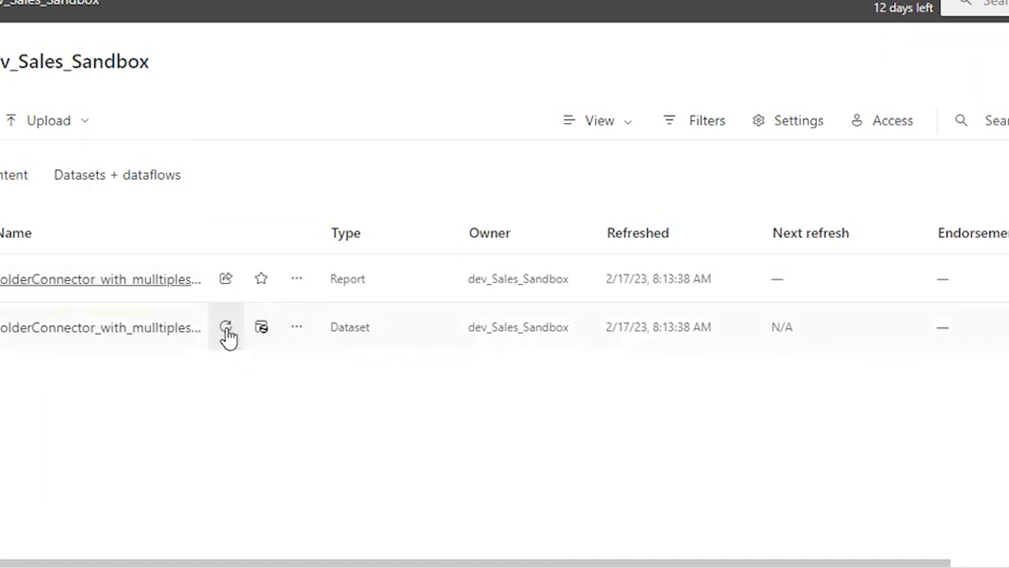
key(alt+Tab)
key(alt+Tab)
key(alt+Tab)
key(alt+Tab)
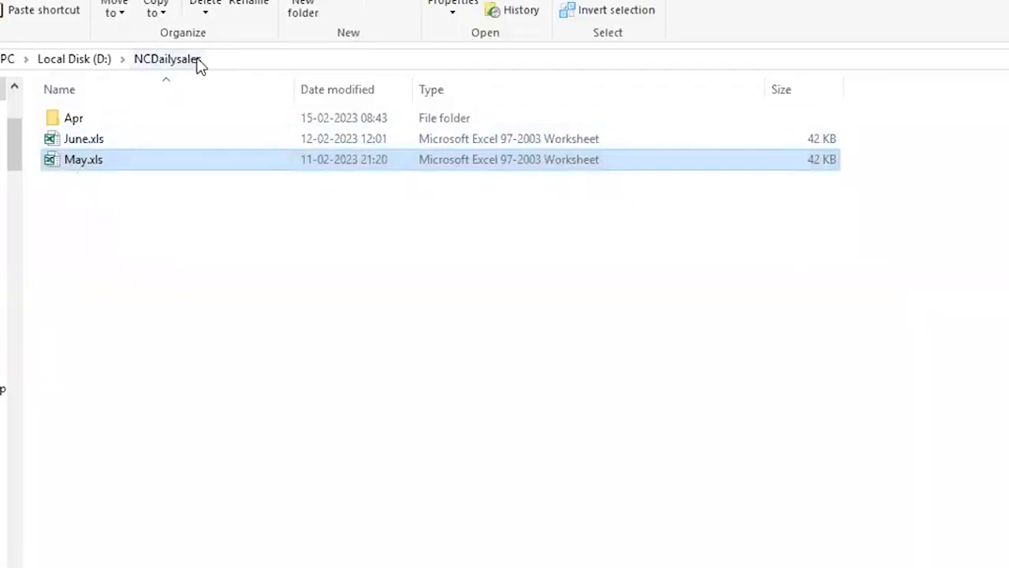
key(alt+Tab)
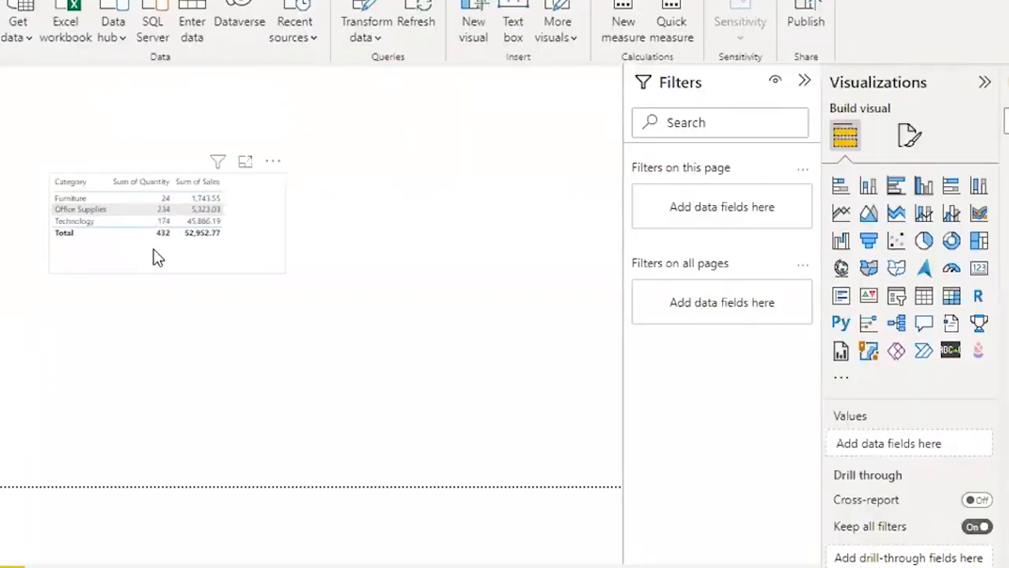
Examine the Refresh command in Power BI Desktop against the source files in the NCDailysales folder.
key(alt+Tab)
key(alt+Tab)
key(alt+Tab)
key(alt+Tab)
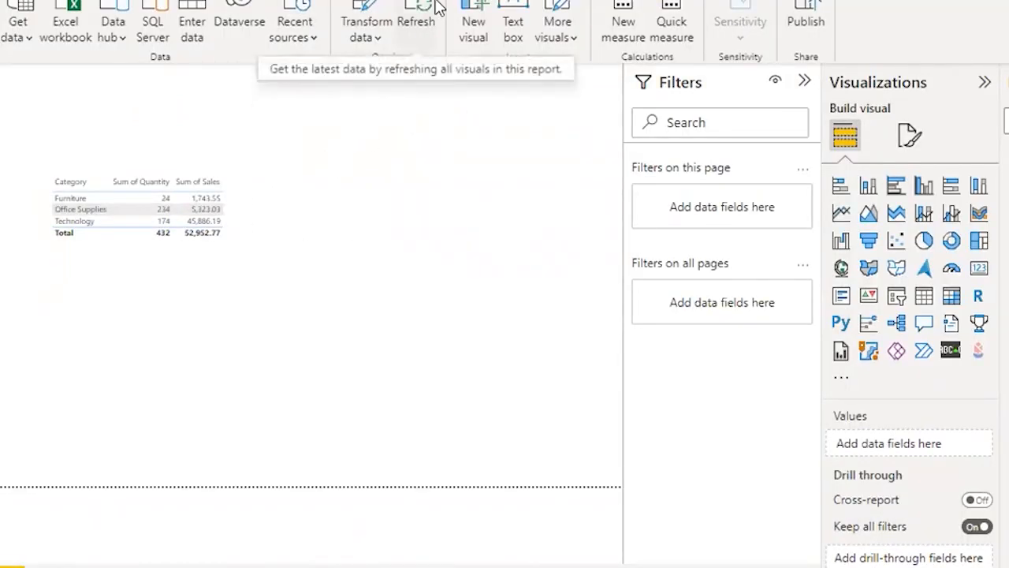
key(alt+Tab)
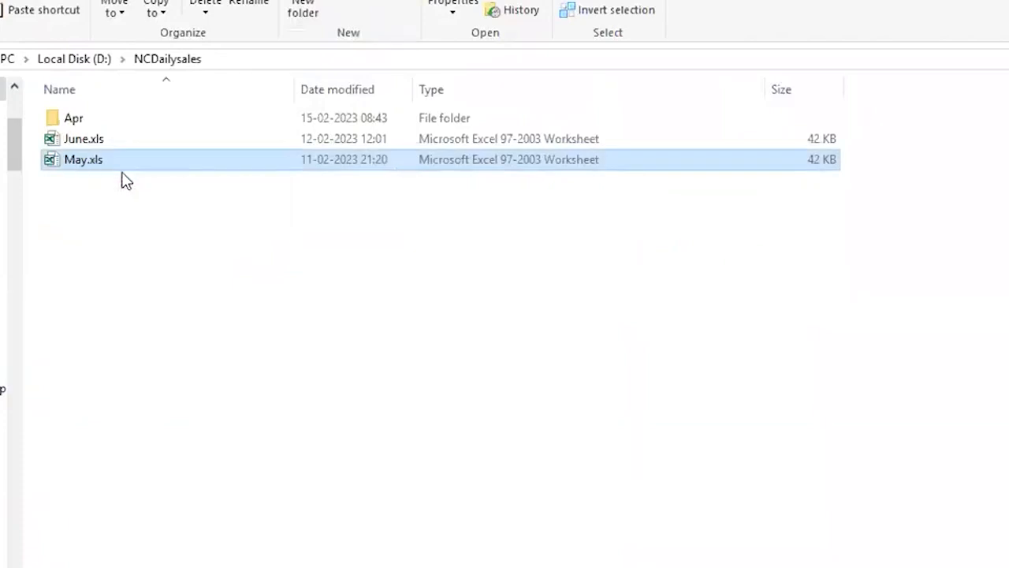
key(alt+Tab)
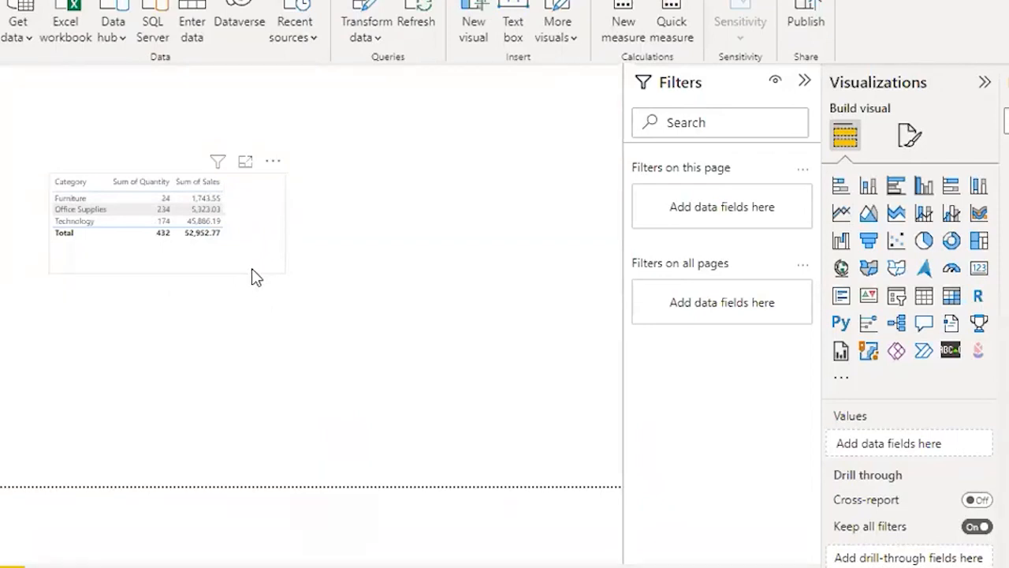
Switch to the dev_Sales_Sandbox workspace in the browser and open the settings of the FolderConnector_with_mulltiplesheets dataset.
key(alt+Tab)
key(alt+Tab)
mouse_move(238, 330)
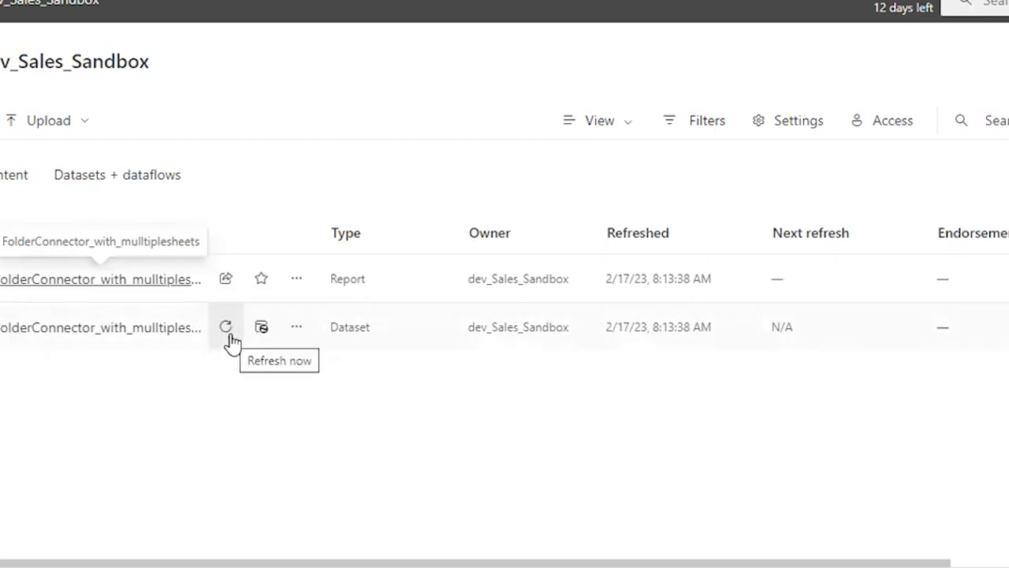
click(296, 331)
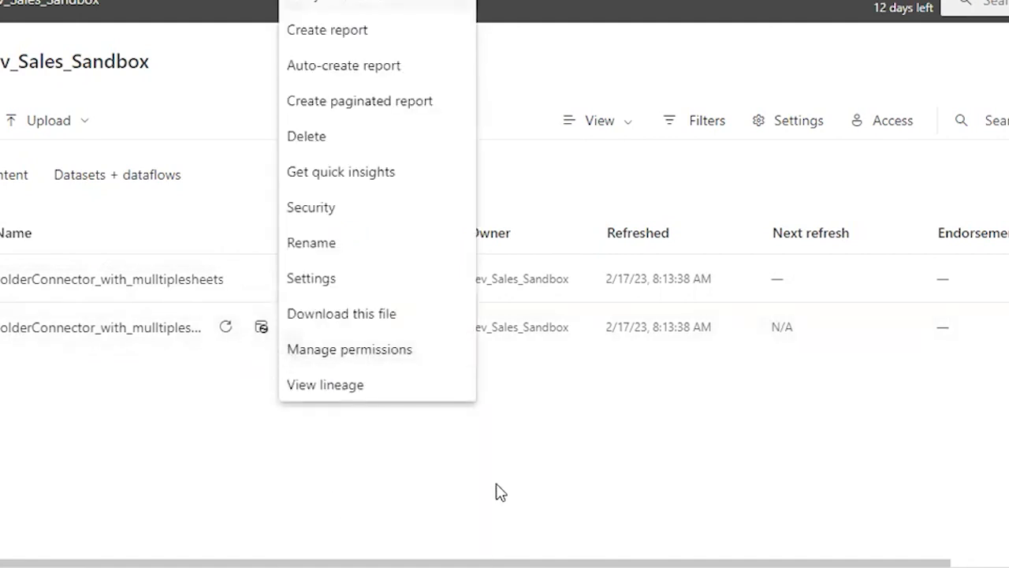
click(497, 484)
click(294, 333)
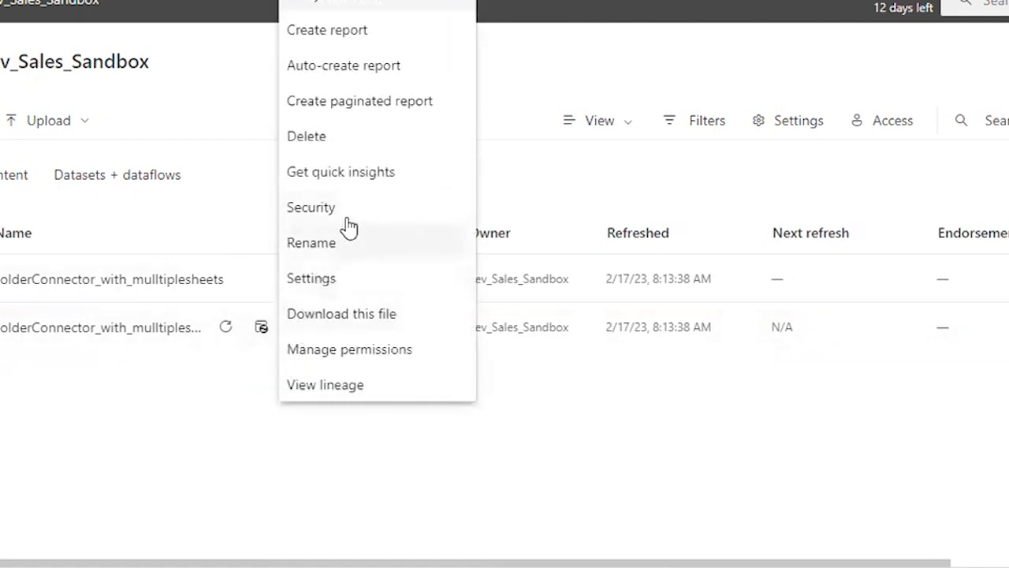
click(331, 279)
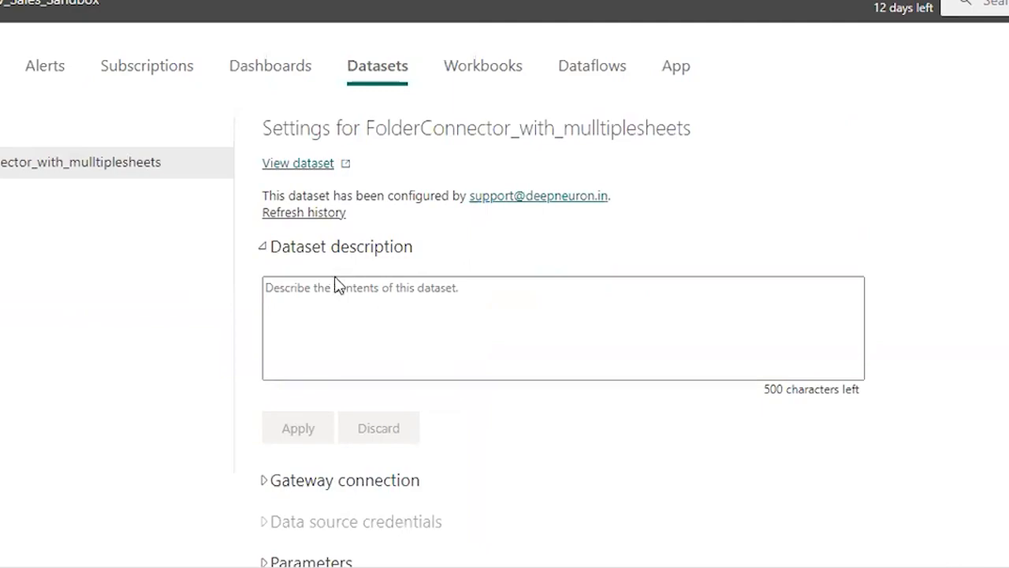
Check the NCDailysales folder in File Explorer and look over the sections on the dataset settings page in the browser.
key(alt+Tab)
key(alt+Tab)
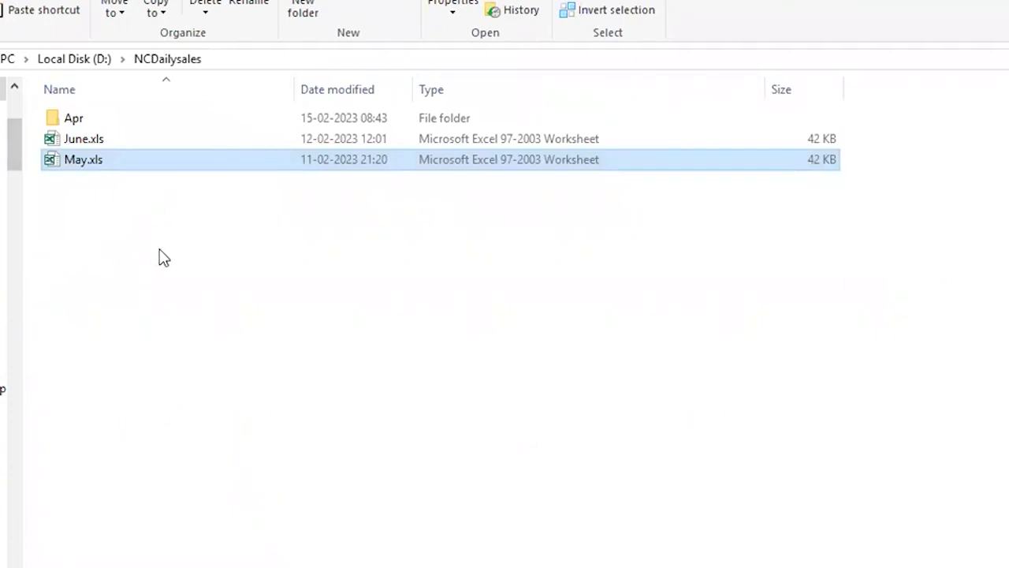
key(alt+Tab)
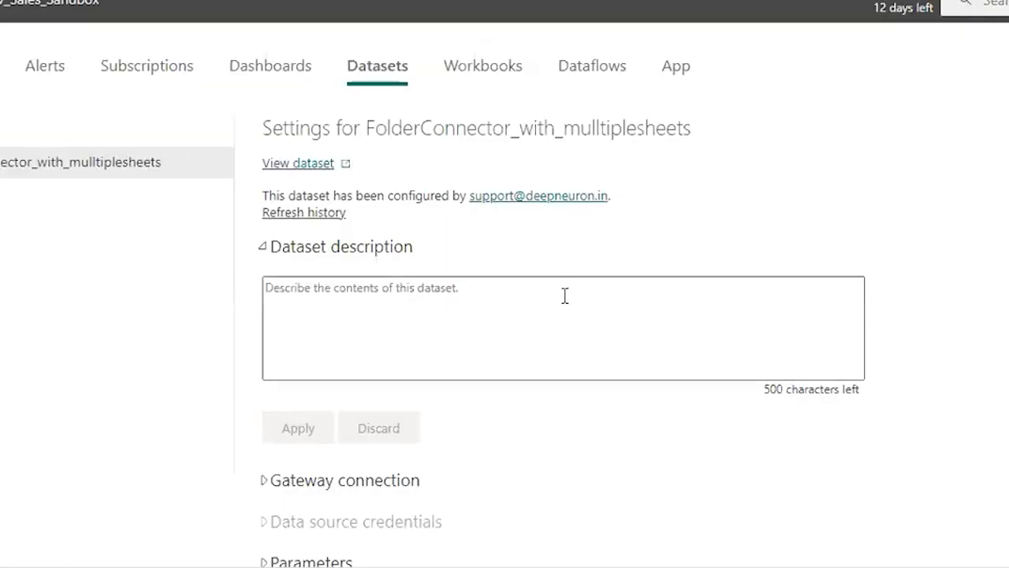
scroll(524, 377, down, 3)
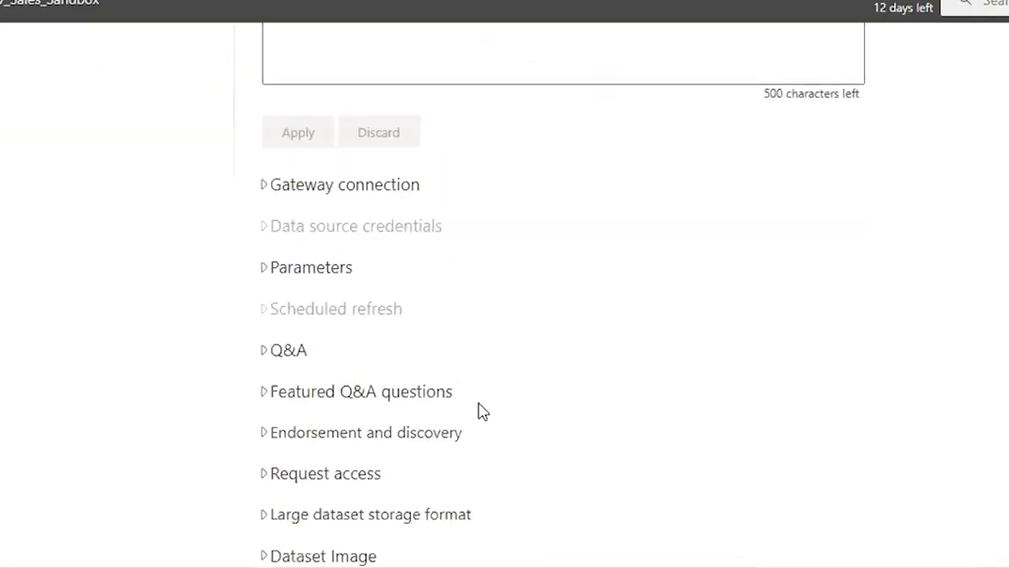
scroll(479, 410, up, 2)
scroll(484, 411, up, 1)
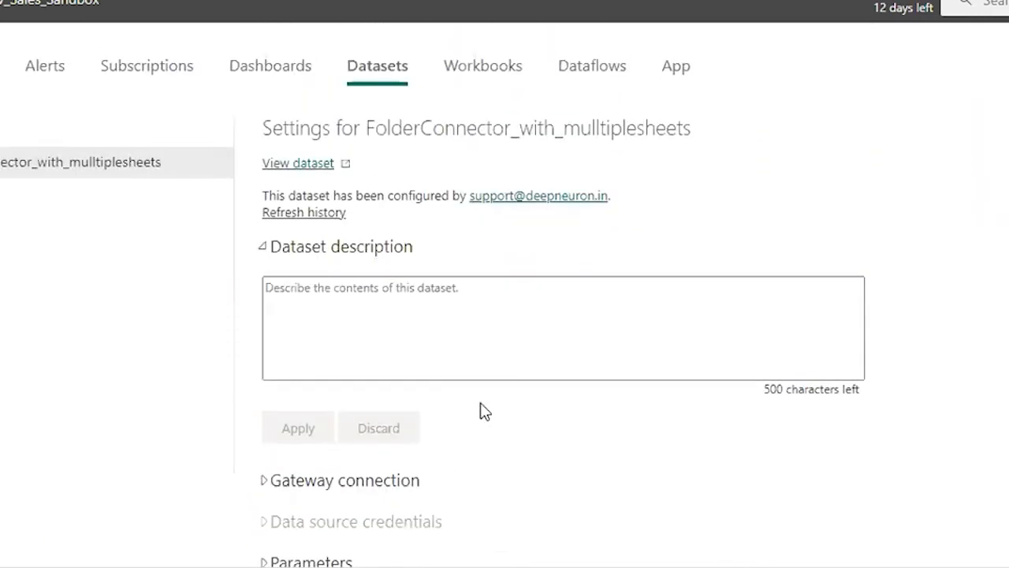
Review the dataset settings through External sharing, switching to the NCDailysales folder to relate its files to the dataset.
key(alt+Tab)
key(alt+Tab)
key(alt+Tab)
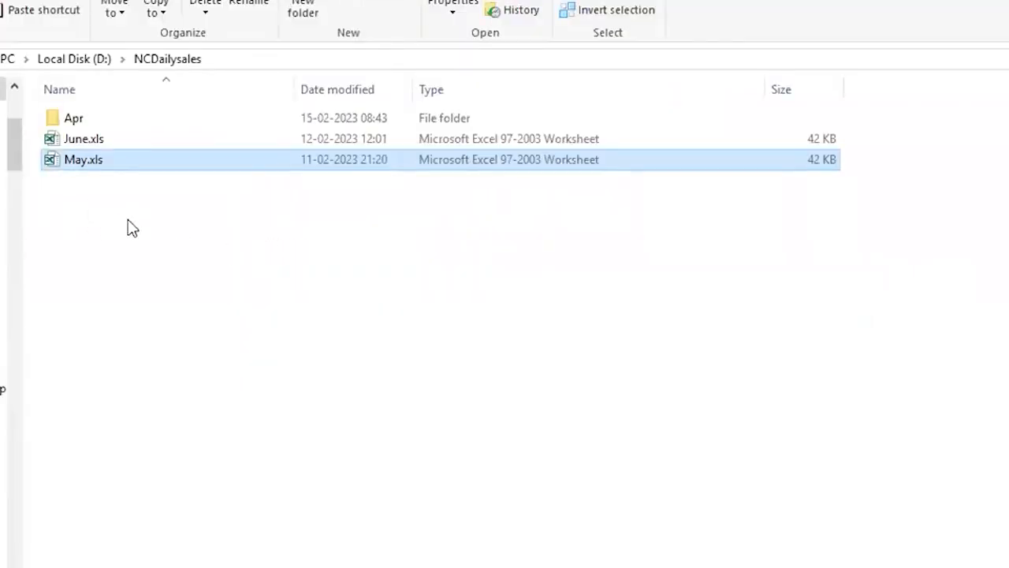
key(alt+Tab)
scroll(418, 412, down, 3)
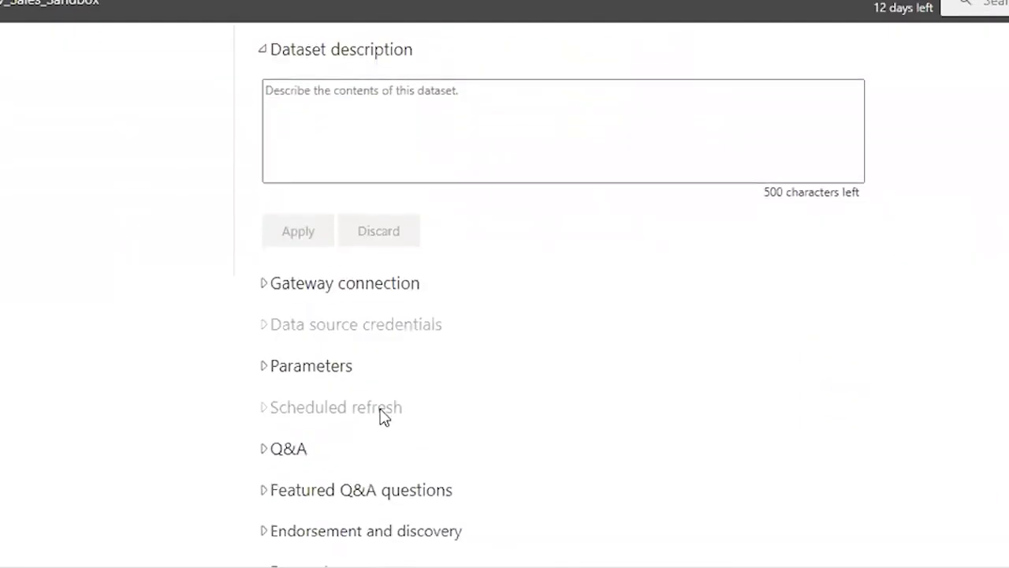
scroll(446, 496, down, 1)
scroll(446, 495, down, 2)
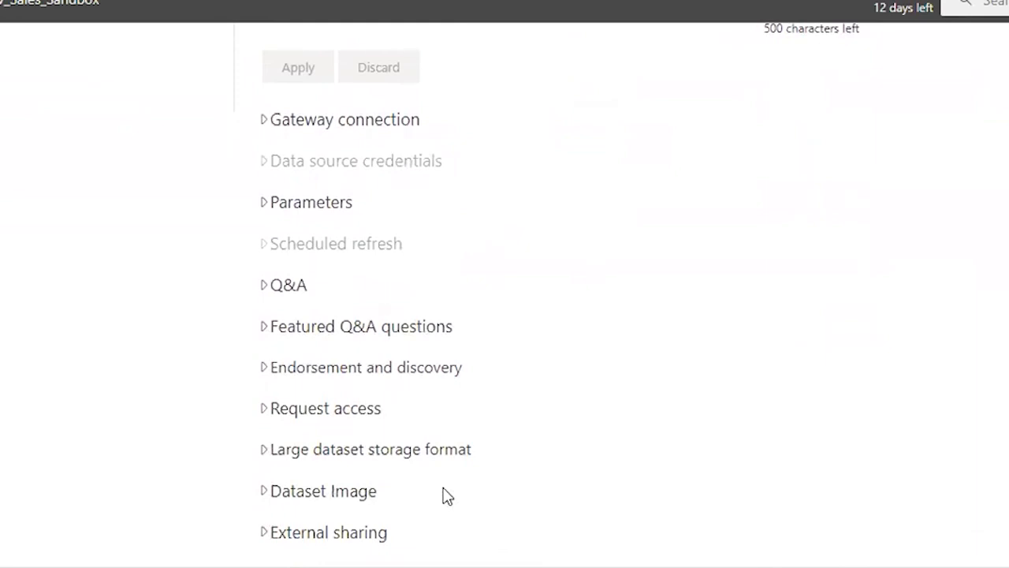
scroll(445, 496, up, 1)
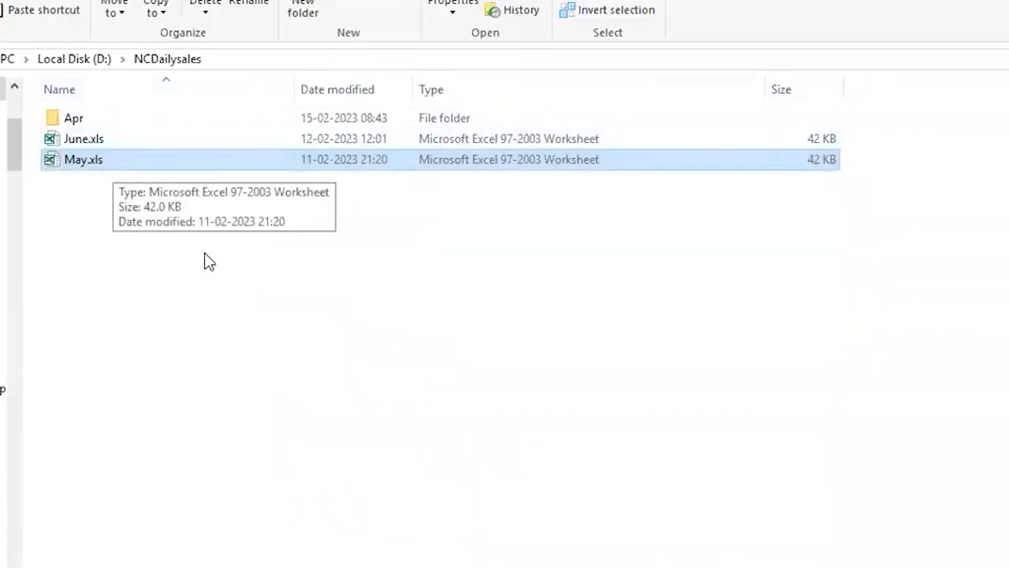
key(alt+Tab)
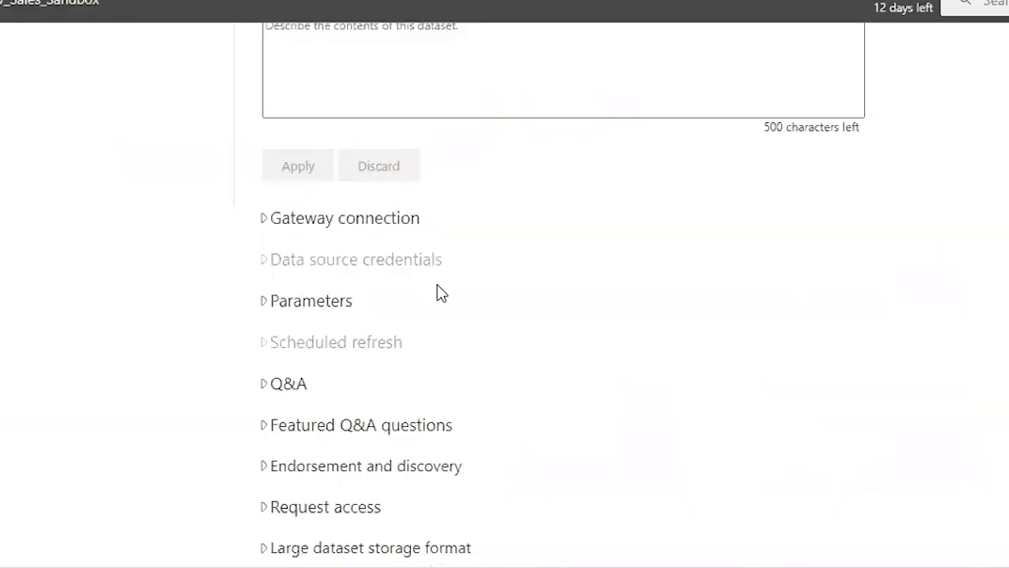
scroll(437, 288, up, 3)
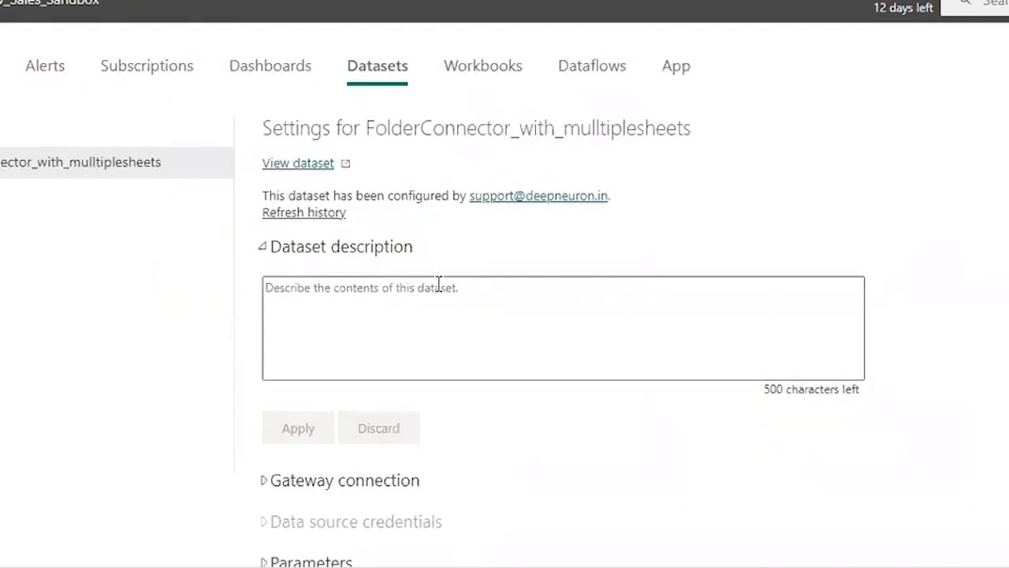
key(alt+Tab)
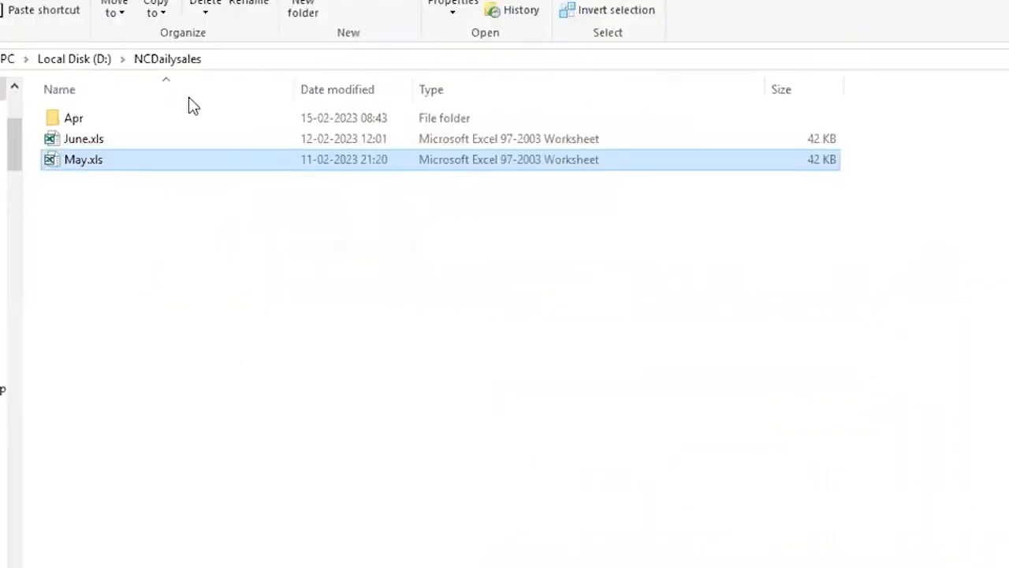
key(alt+Tab)
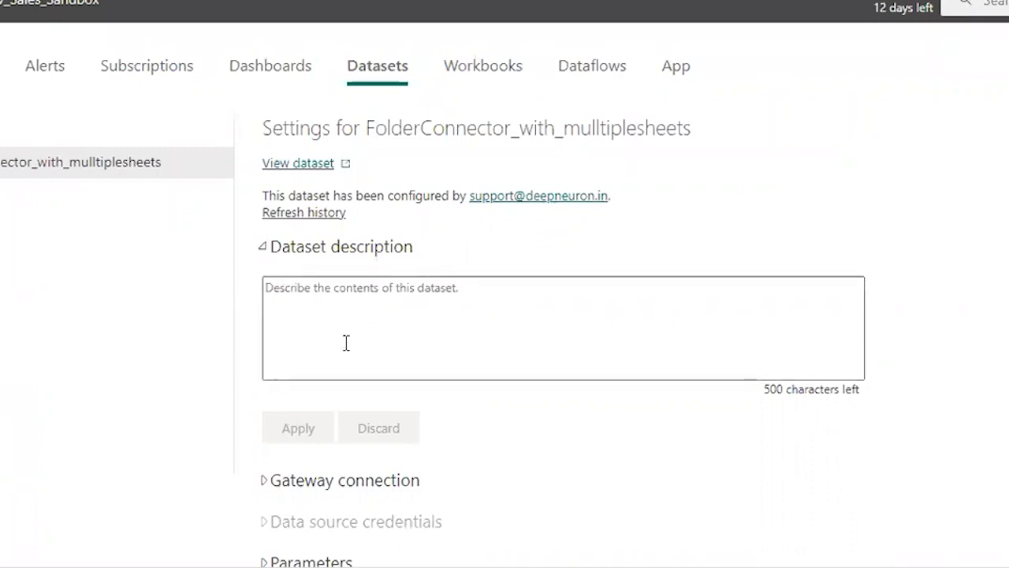
Expand the Gateway connection section of the dataset settings and review the listed gateways and the sections below.
scroll(335, 355, down, 3)
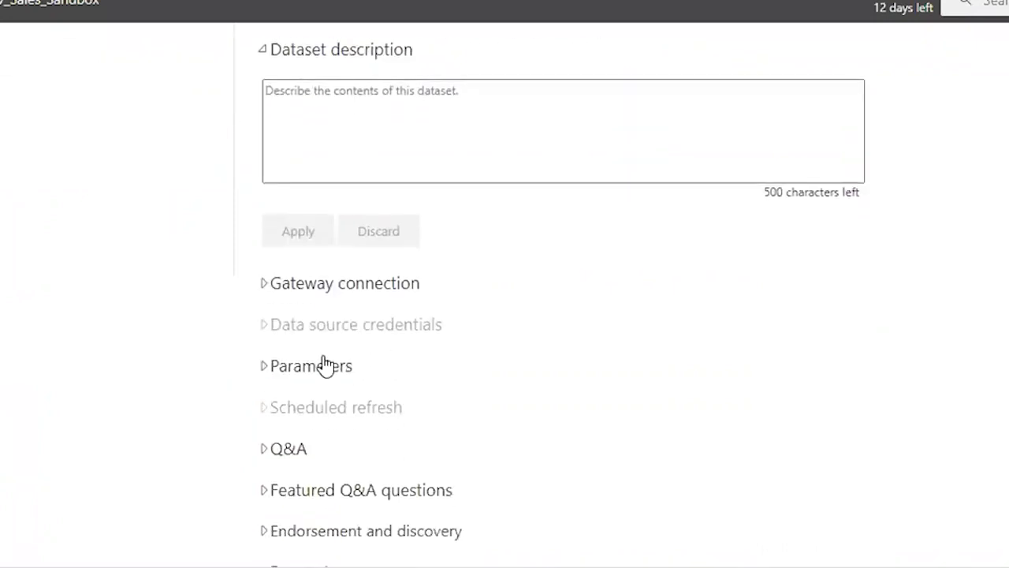
click(266, 285)
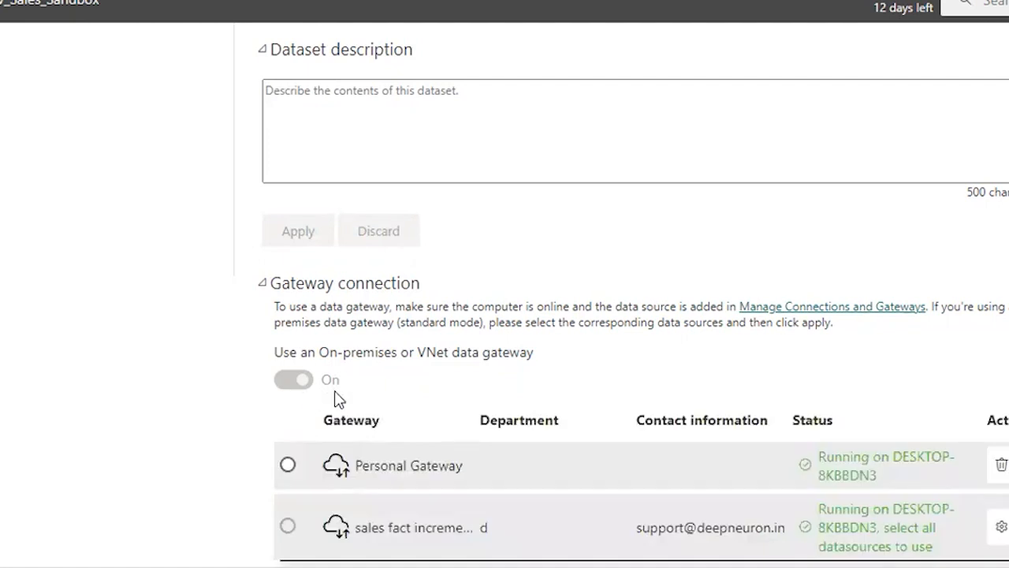
scroll(386, 403, down, 3)
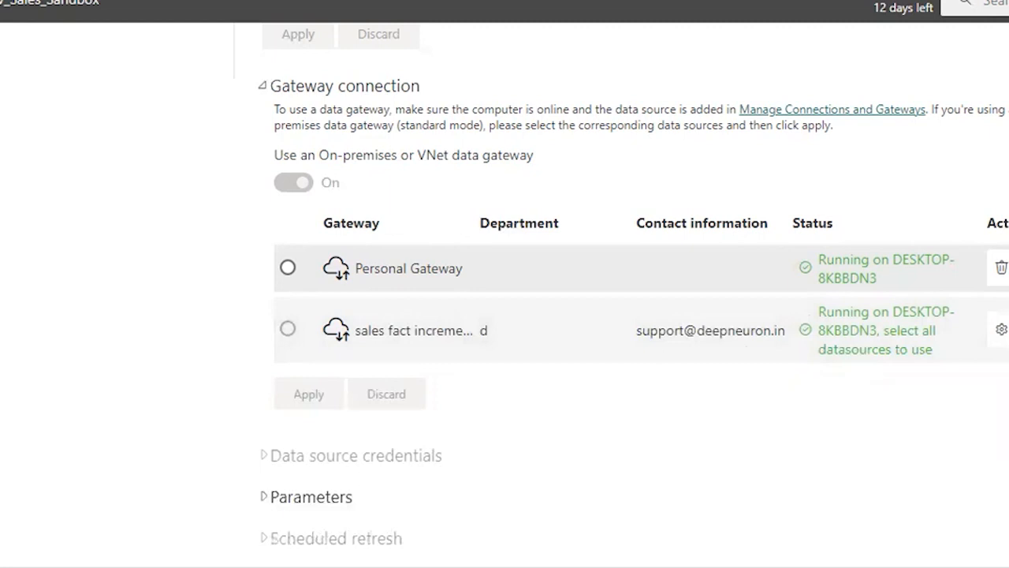
scroll(631, 315, down, 3)
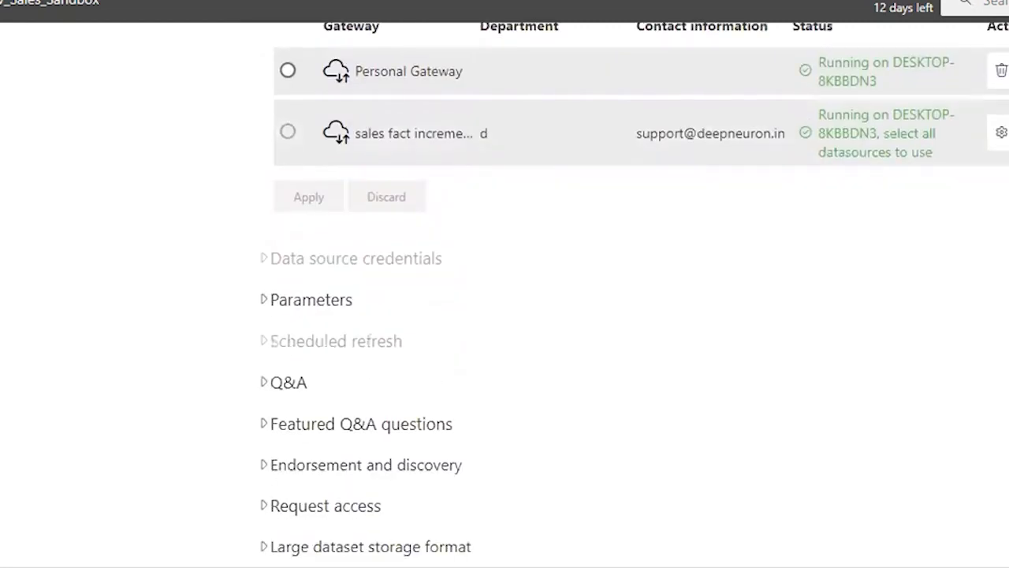
Open the settings of the sales fact incremental Load gateway and try the name "Sales data incremental Load".
click(1002, 133)
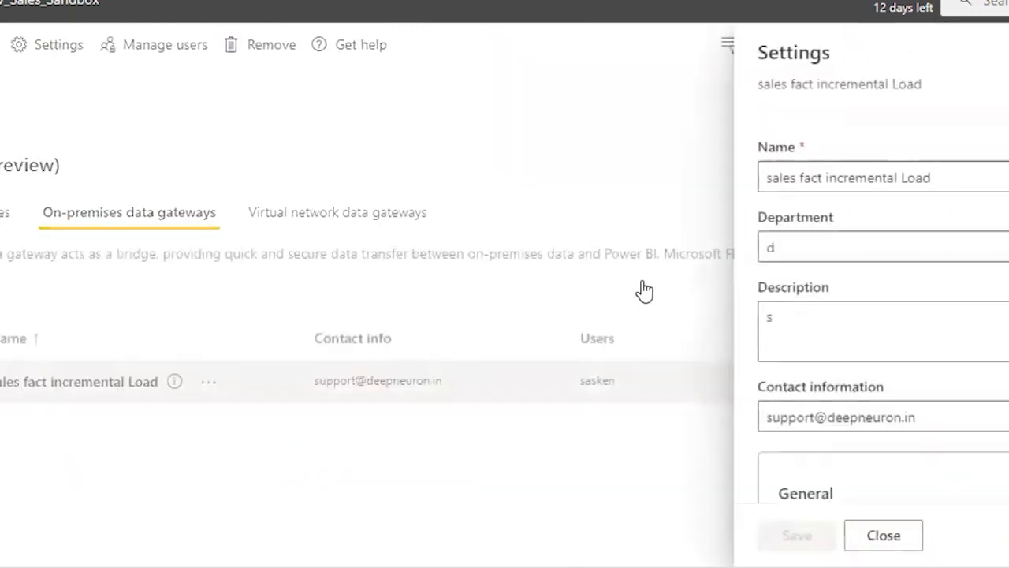
drag(946, 176, 713, 190)
text(Sa)
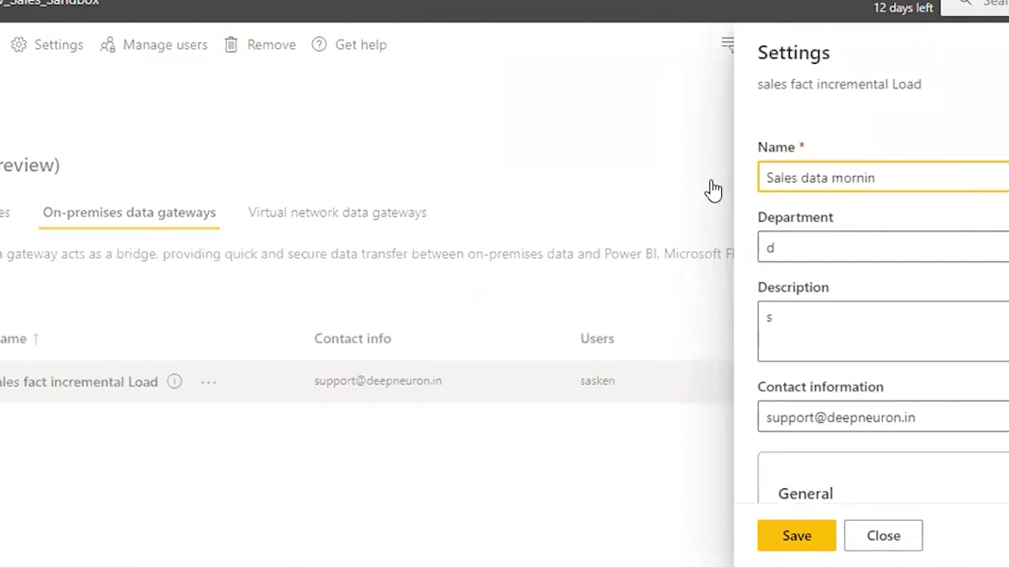
text(les data incremental Load)
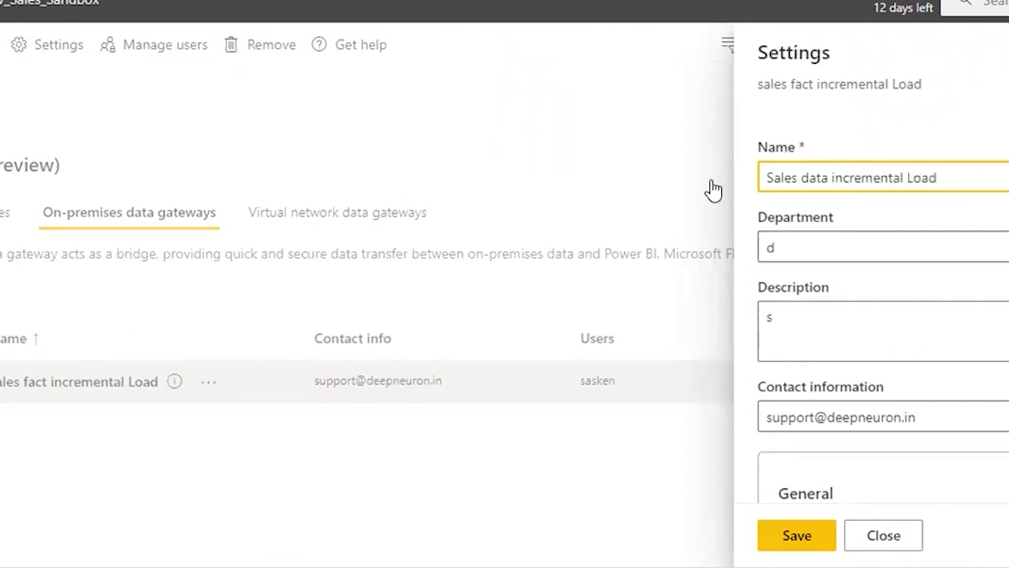
scroll(876, 339, down, 4)
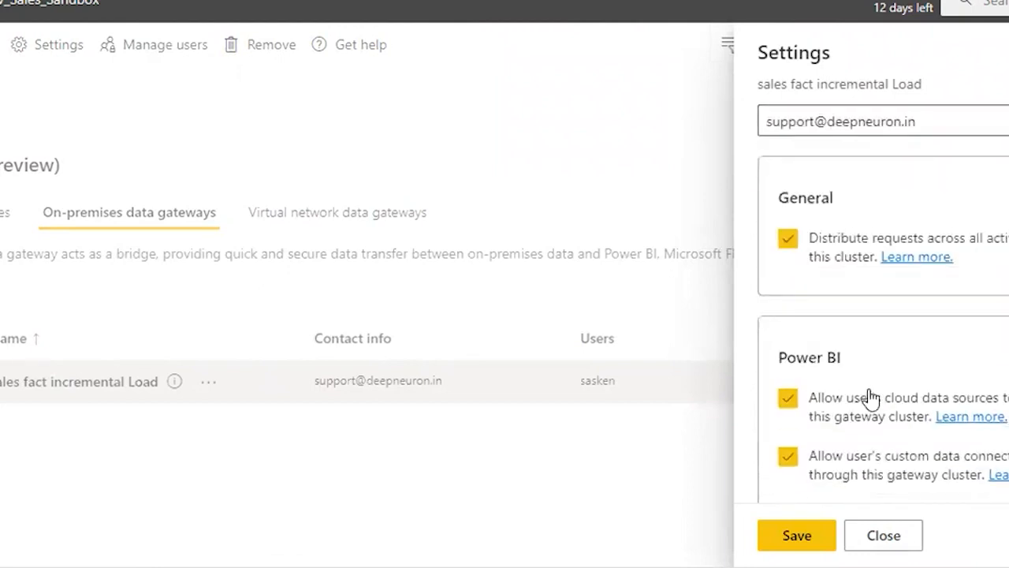
scroll(871, 398, up, 4)
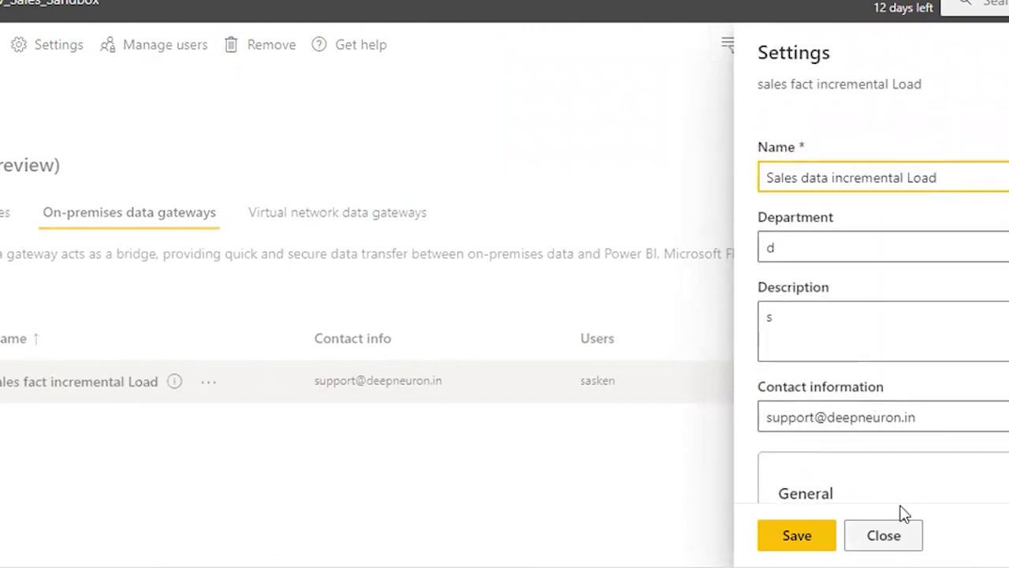
Look over the gateway's General and Power BI options, and close its settings while discarding the unsaved changes.
key(Escape)
click(668, 336)
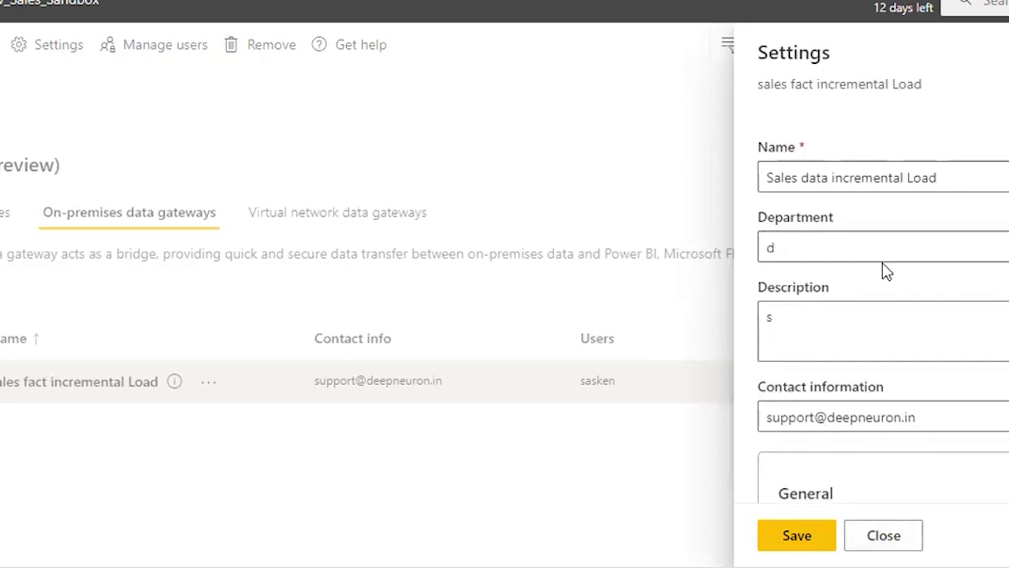
scroll(885, 270, down, 4)
scroll(883, 275, down, 1)
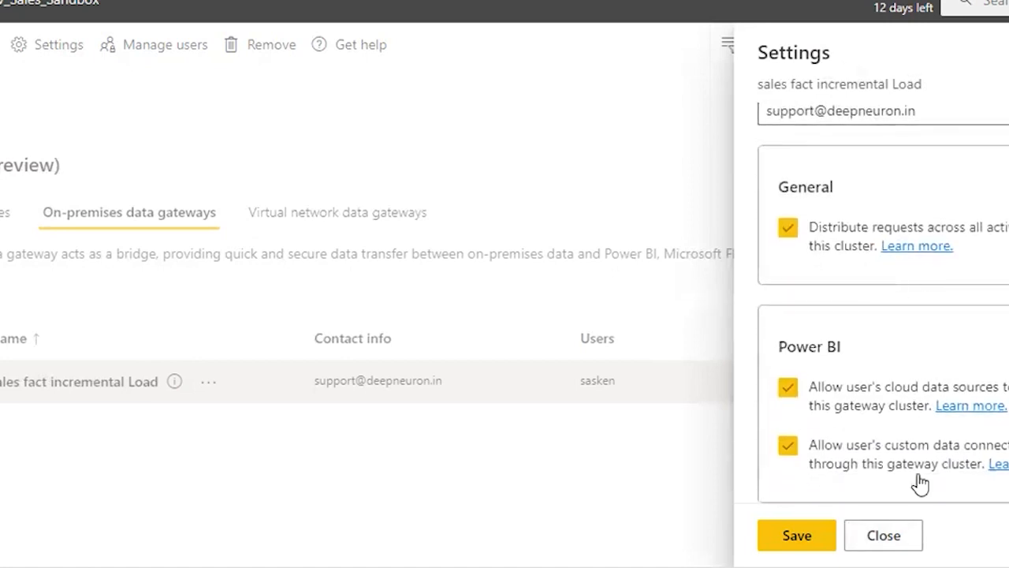
click(895, 539)
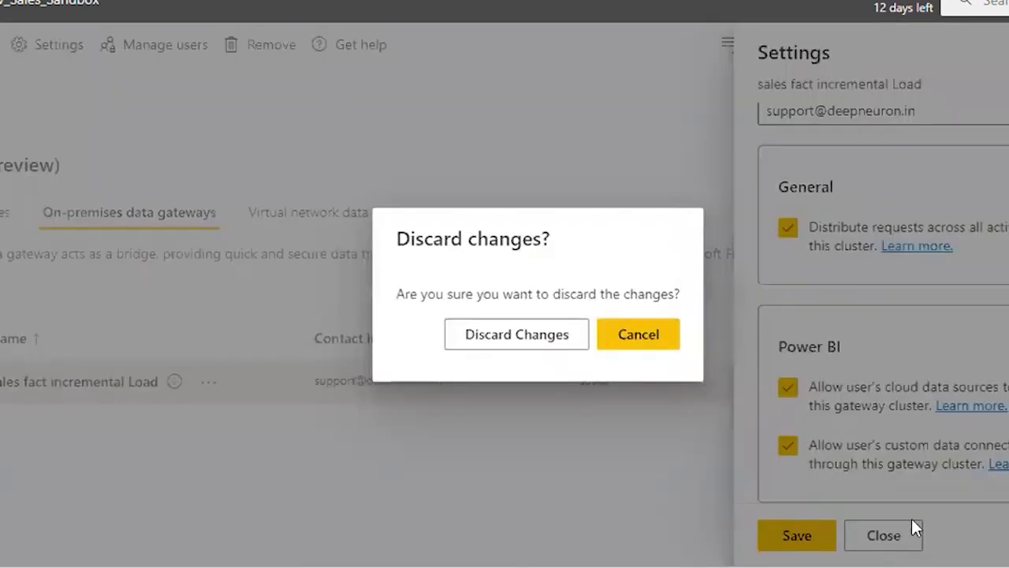
click(576, 340)
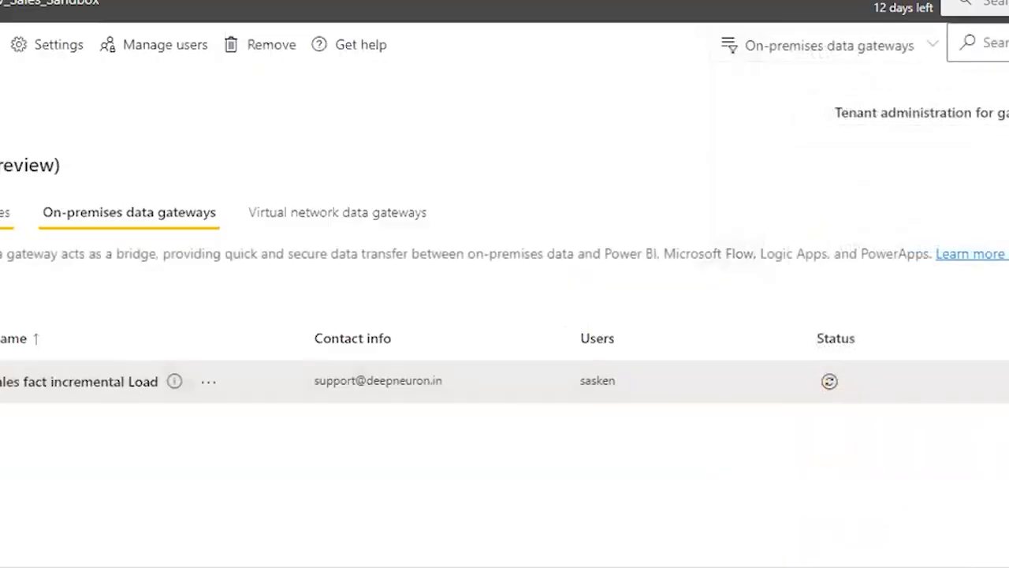
Return to the dev_Sales_Sandbox workspace and expand Gateway connection in the FolderConnector_with_mulltiplesheets dataset's settings.
click(4, 212)
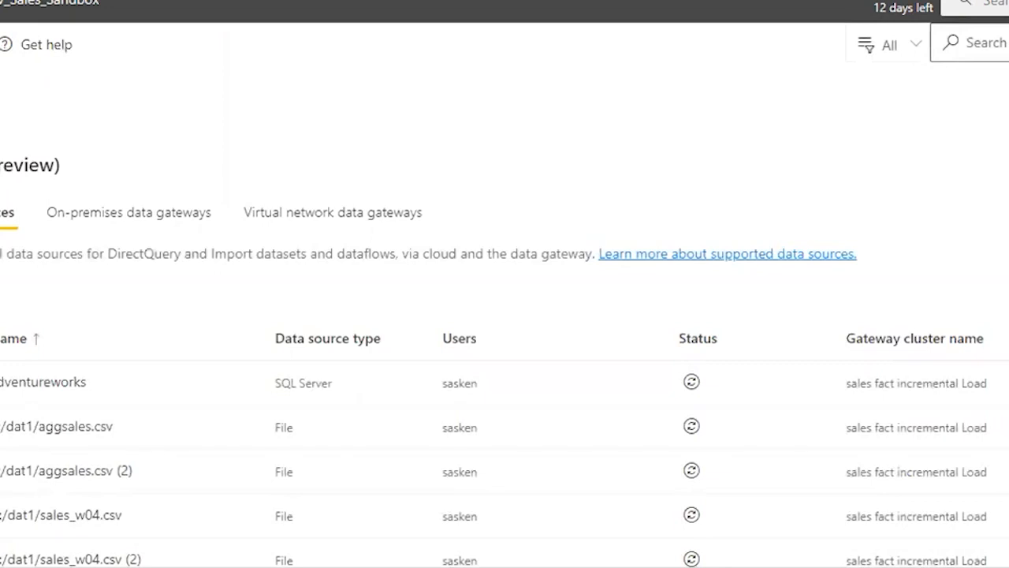
click(1, 412)
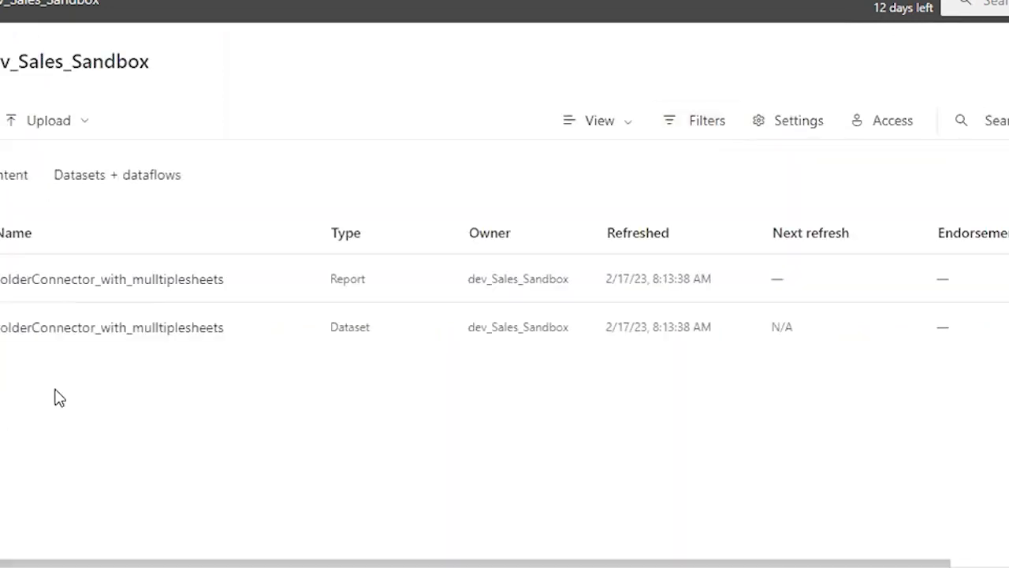
click(295, 330)
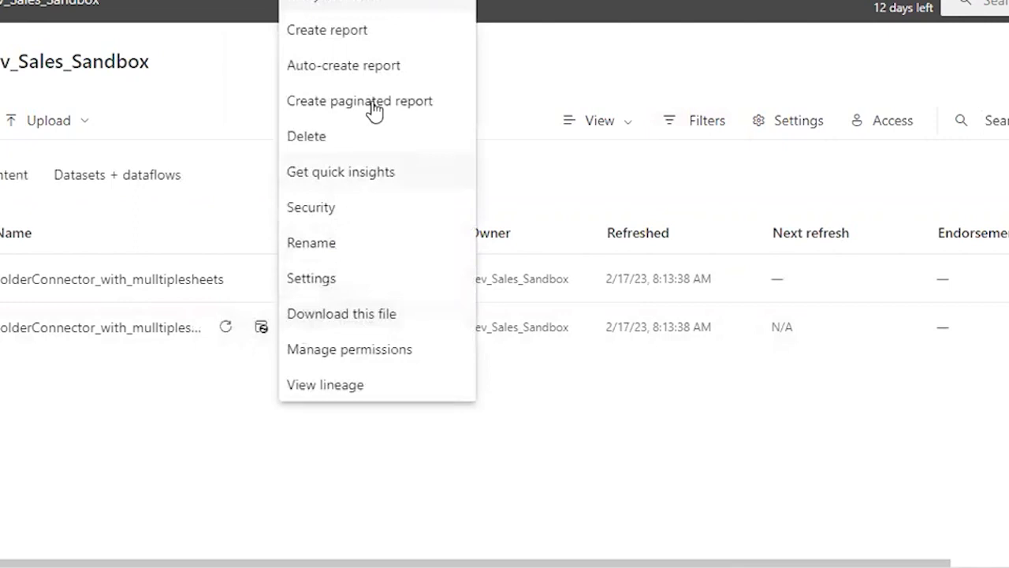
click(332, 279)
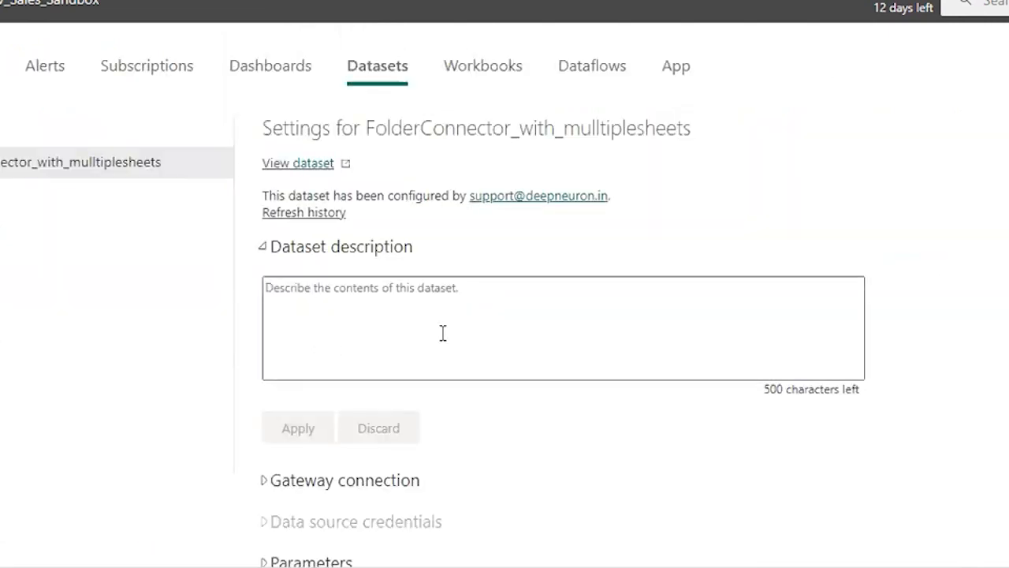
scroll(443, 332, down, 3)
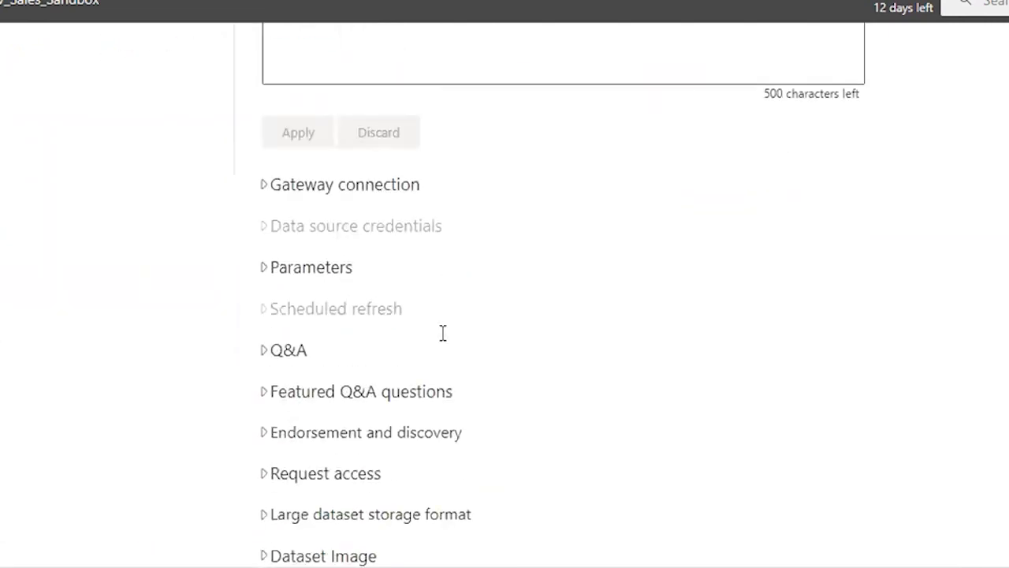
click(264, 188)
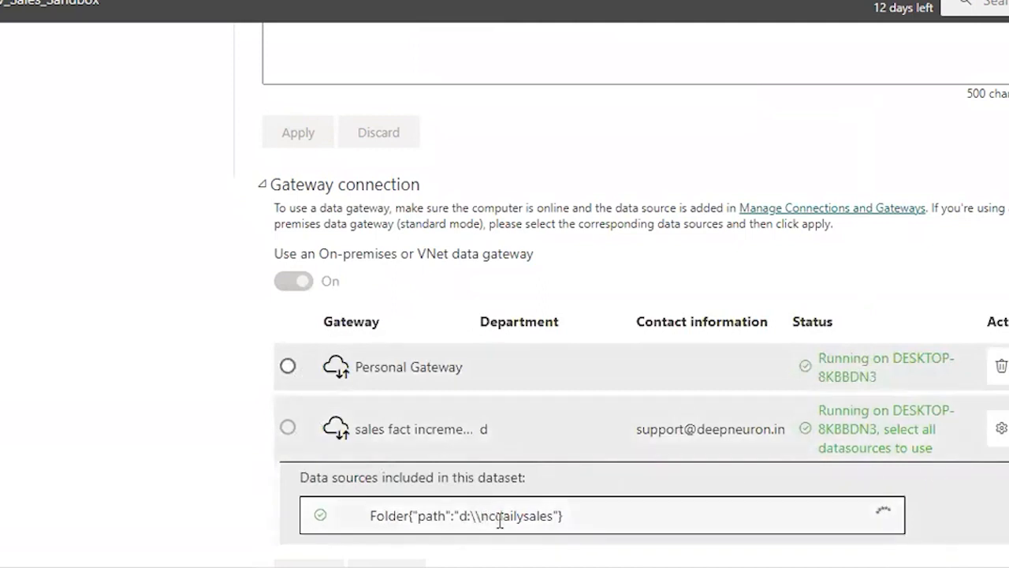
Check the data sources included under the sales fact incremental Load gateway, and review the gateway's own settings before closing them.
click(1001, 427)
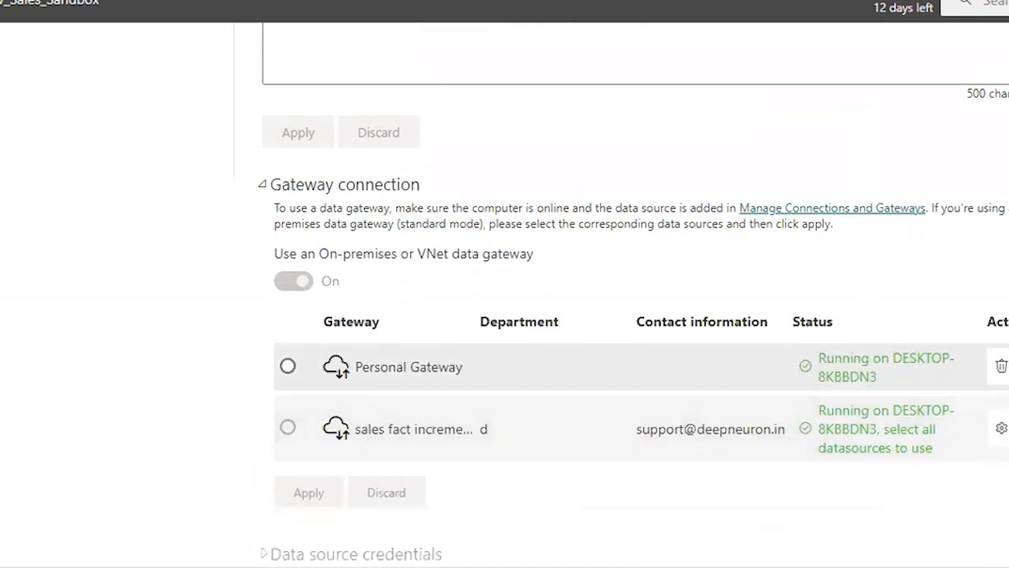
click(1007, 430)
click(1002, 432)
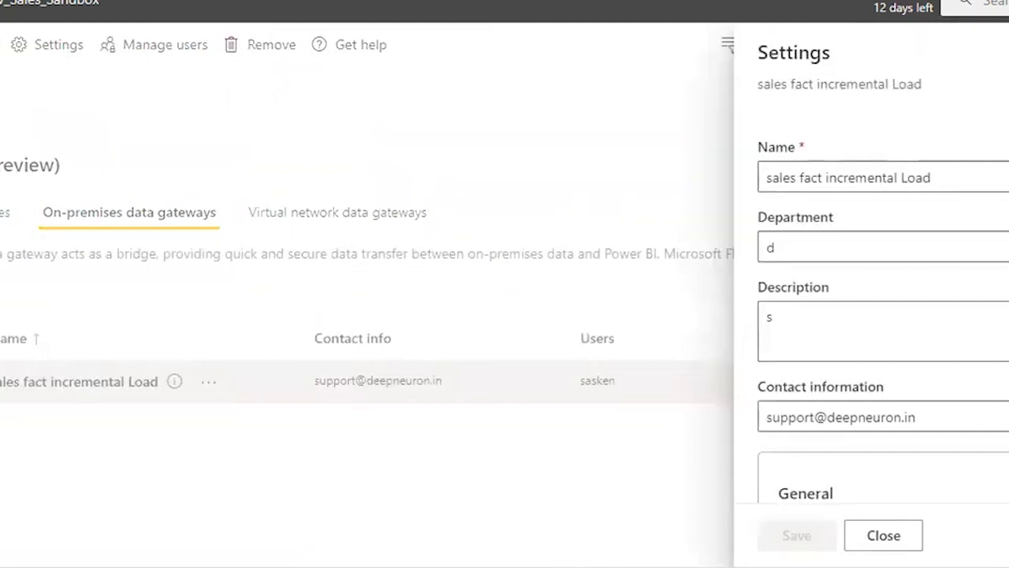
scroll(871, 316, down, 4)
scroll(871, 315, up, 3)
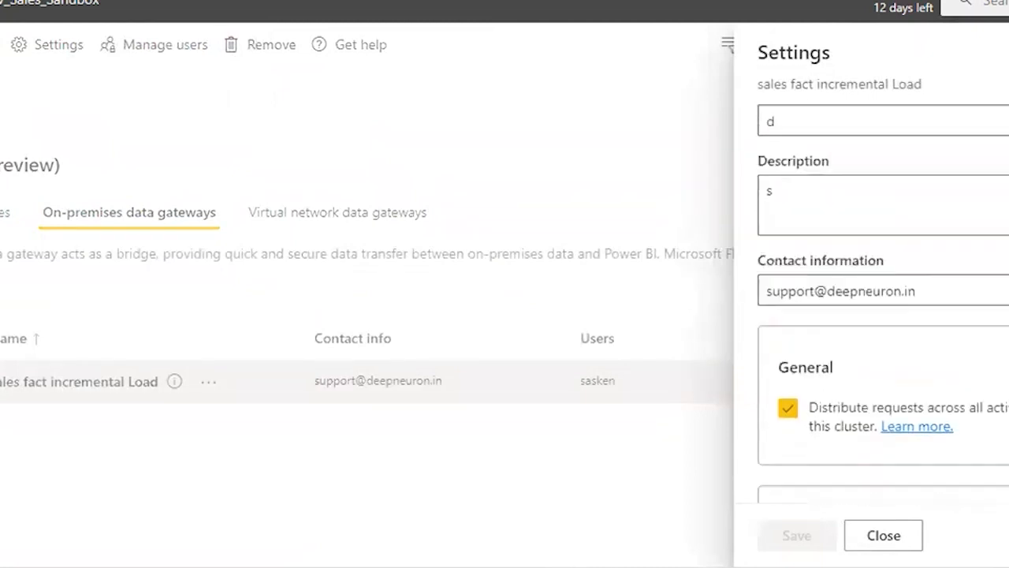
click(627, 189)
click(133, 213)
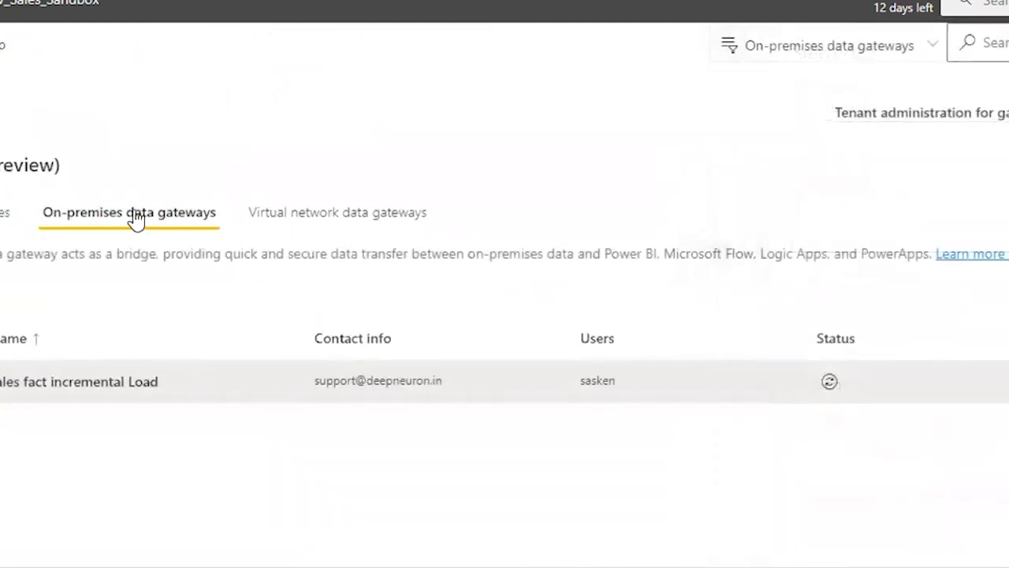
Browse the data sources defined on the gateway and search the list for the NC sales entries.
click(308, 212)
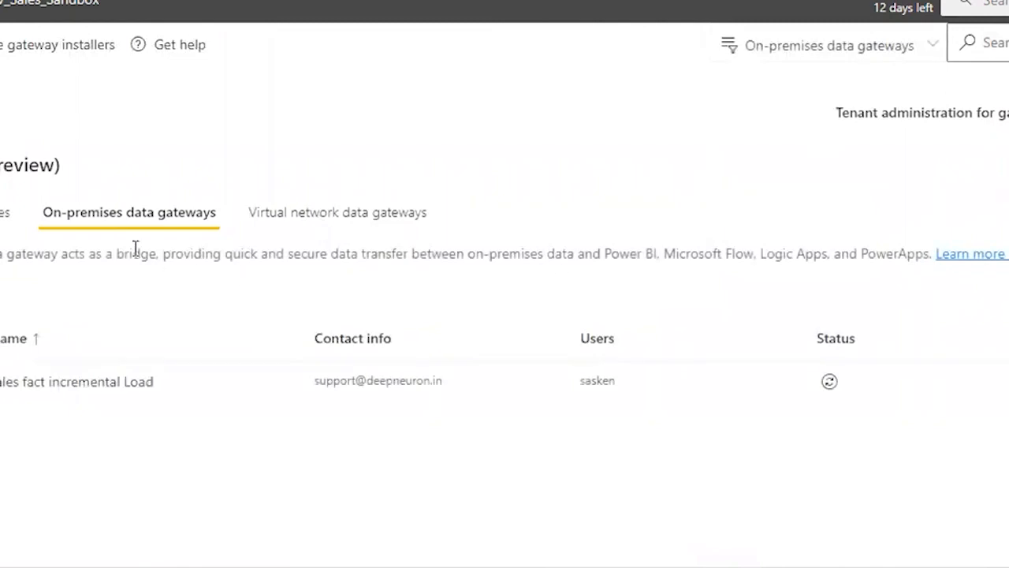
click(3, 229)
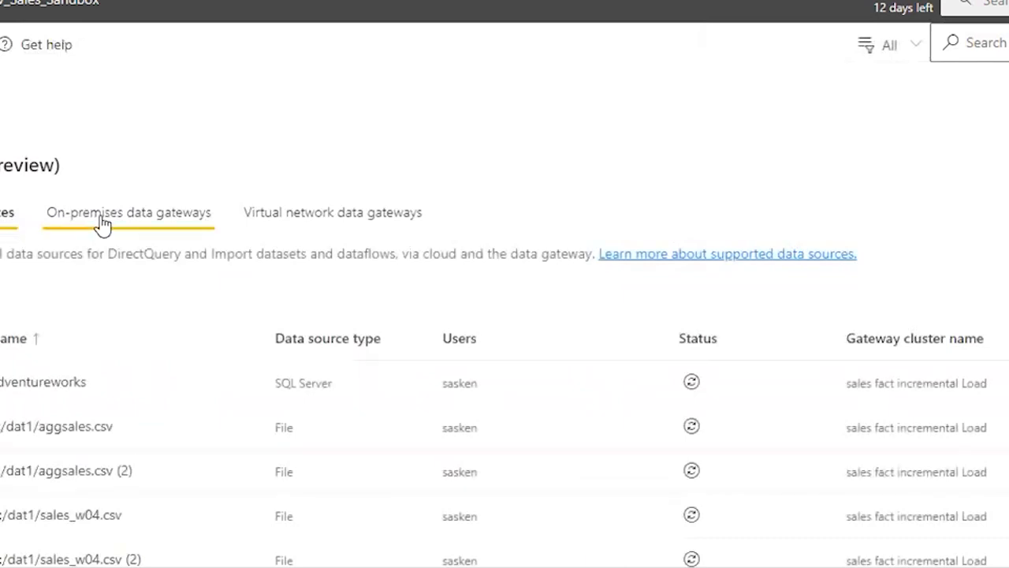
scroll(214, 281, down, 4)
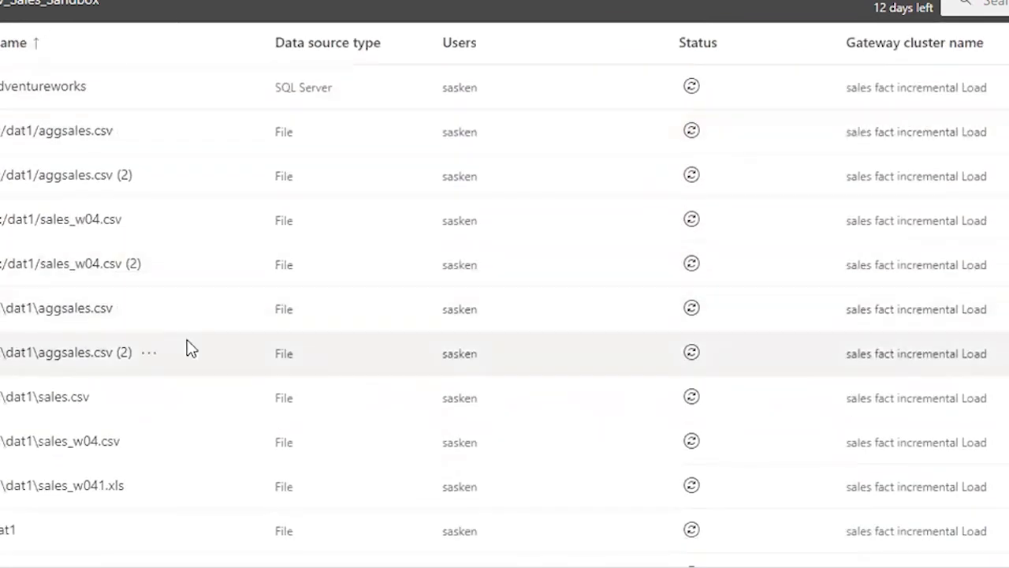
scroll(139, 388, up, 4)
scroll(139, 388, down, 10)
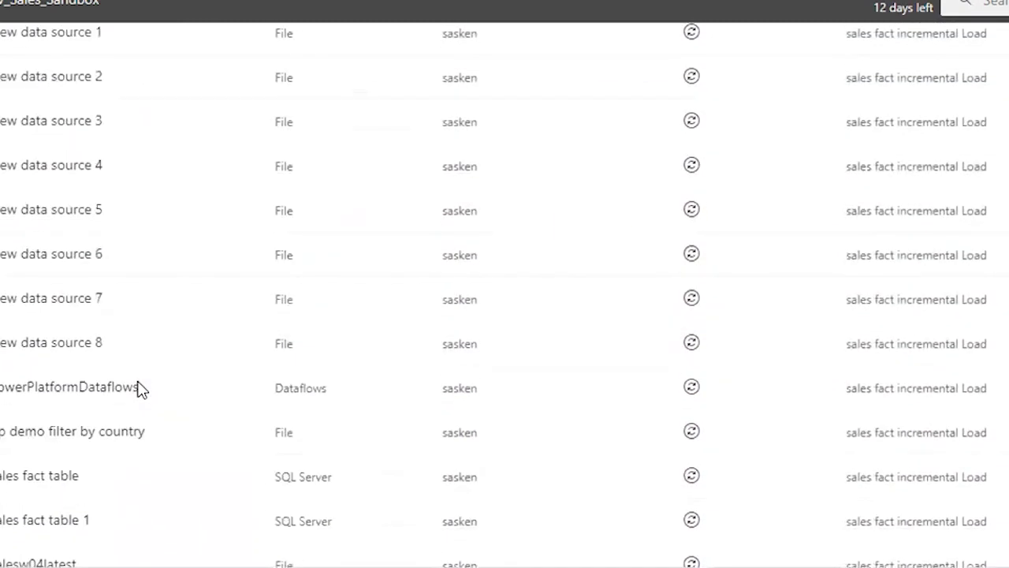
scroll(138, 388, up, 5)
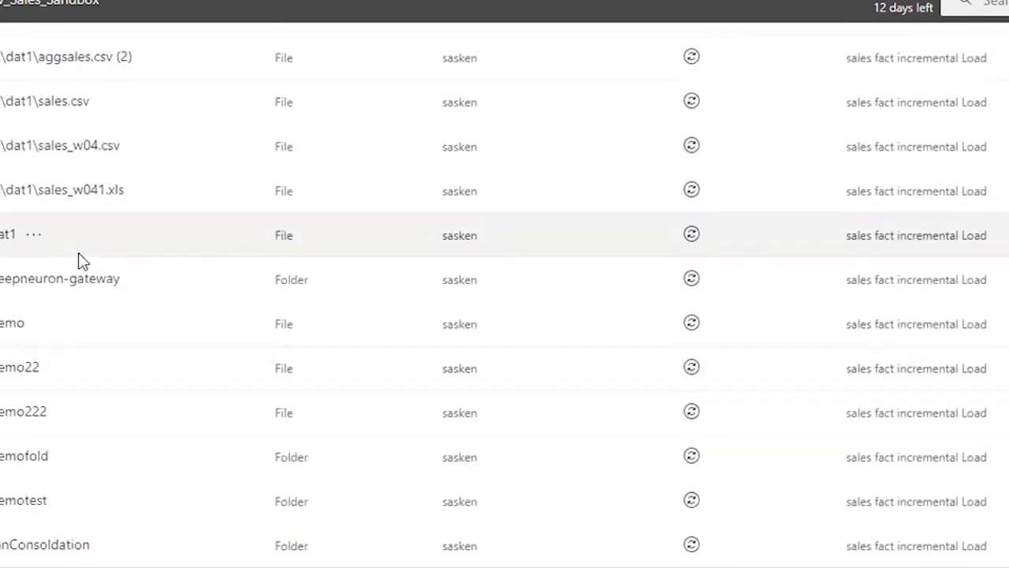
key(ctrl+f)
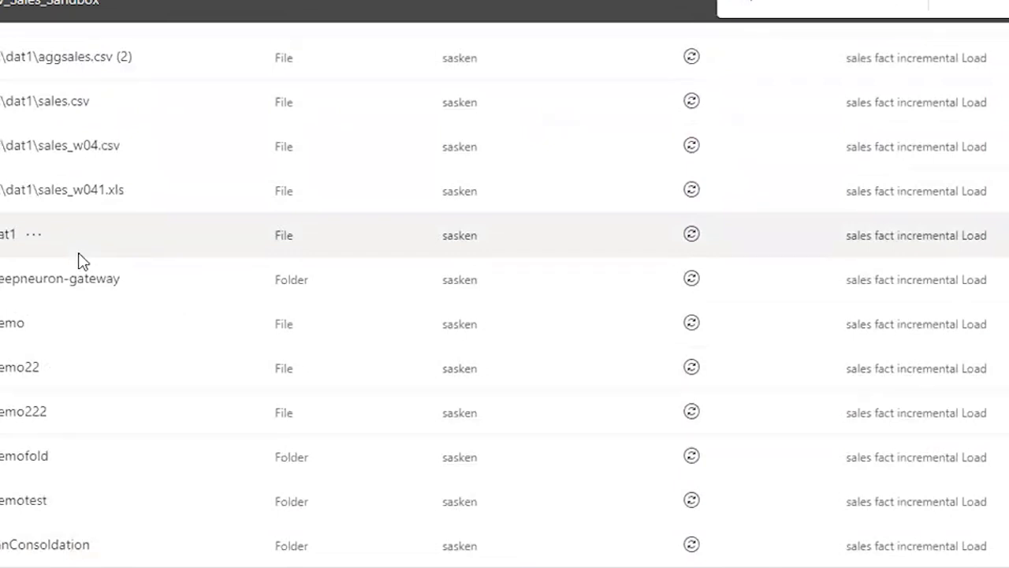
text(csal)
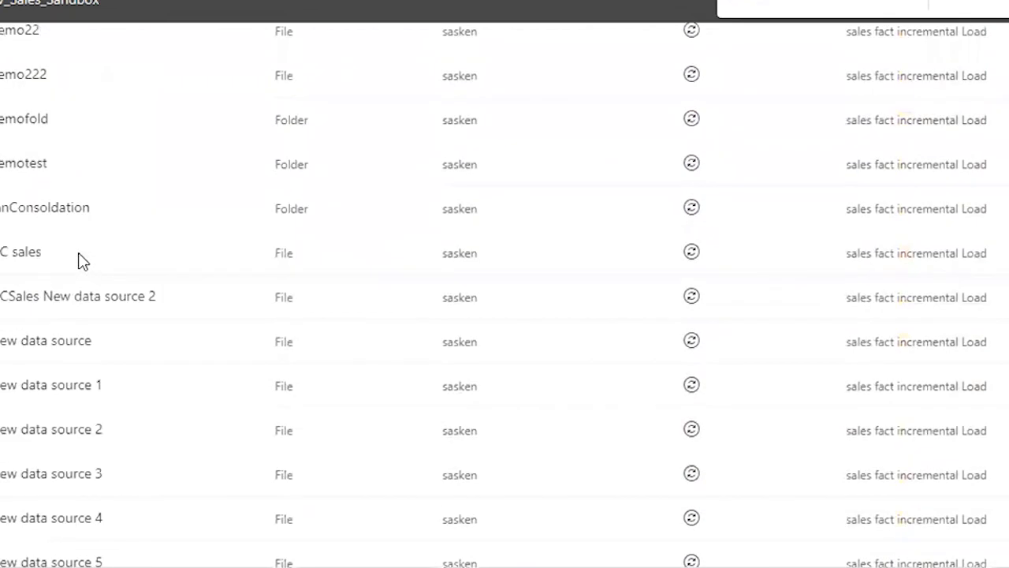
key(BackSpace)
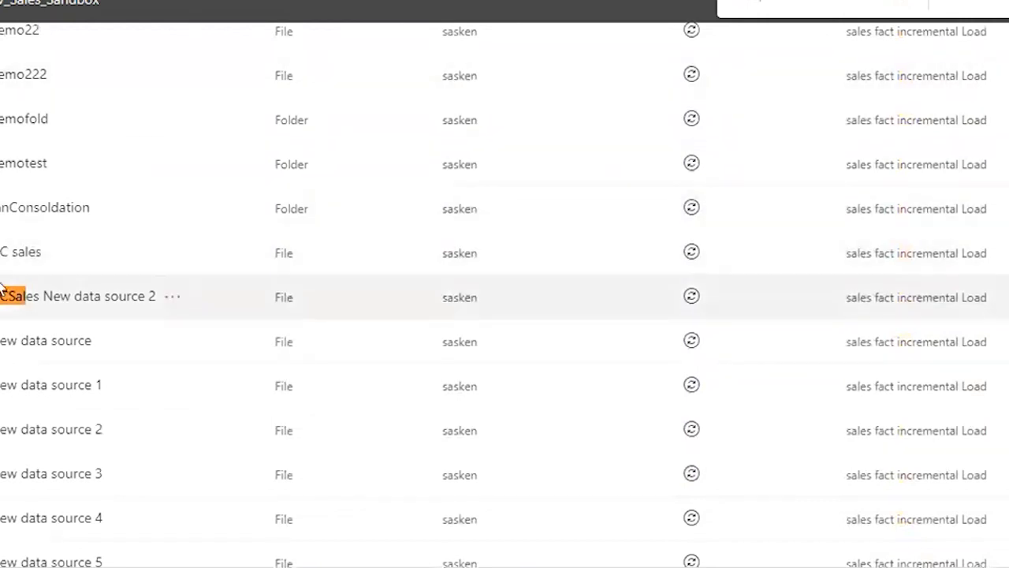
Open the settings of the NC sales data source and review its type, full path, authentication and privacy level.
click(59, 254)
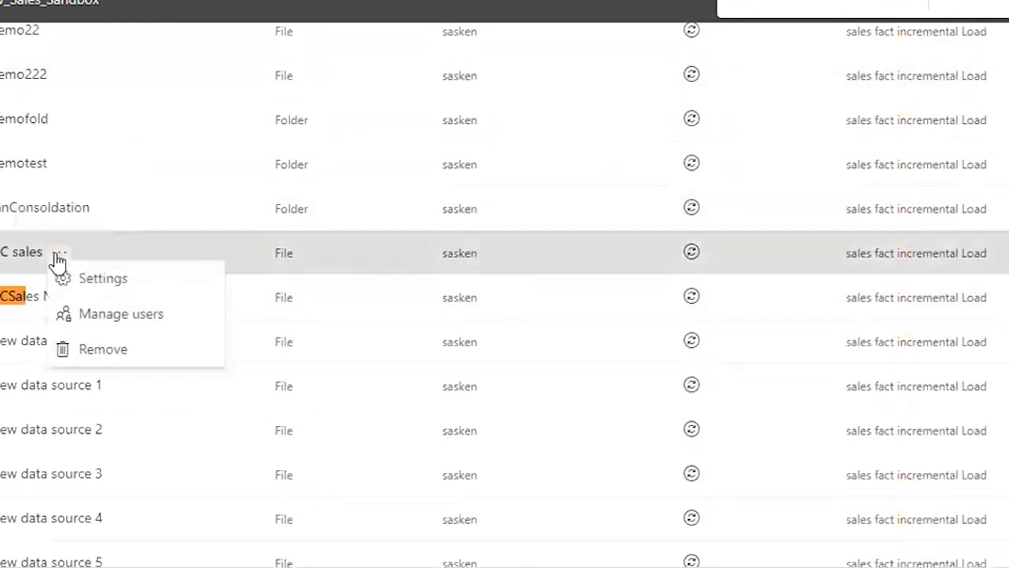
click(85, 280)
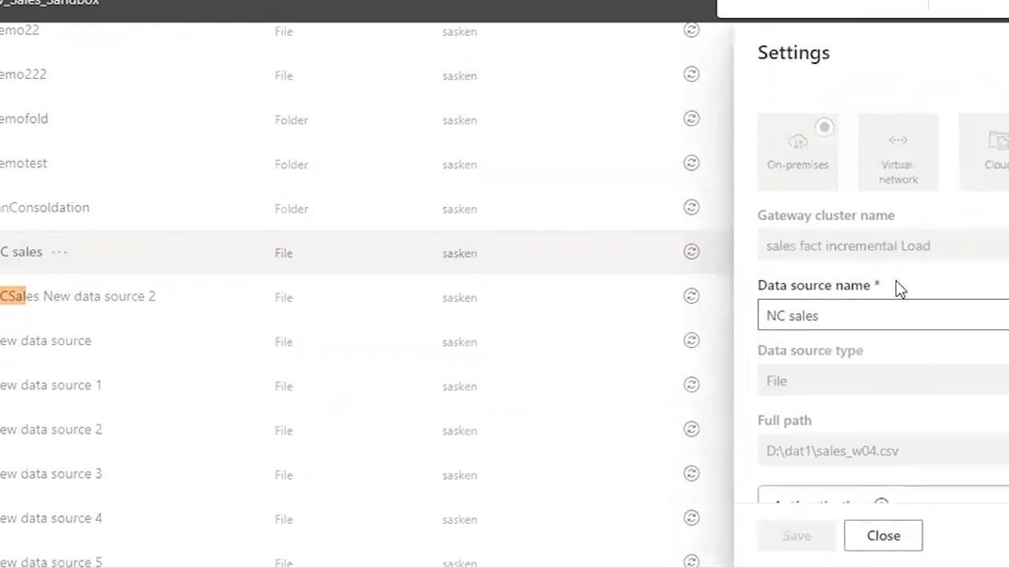
scroll(863, 330, down, 3)
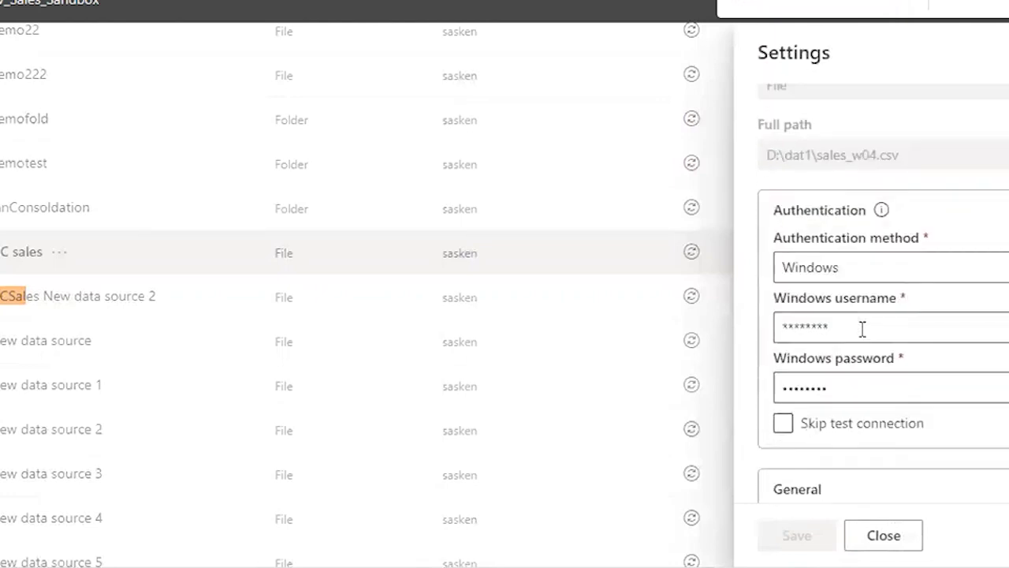
scroll(811, 197, up, 1)
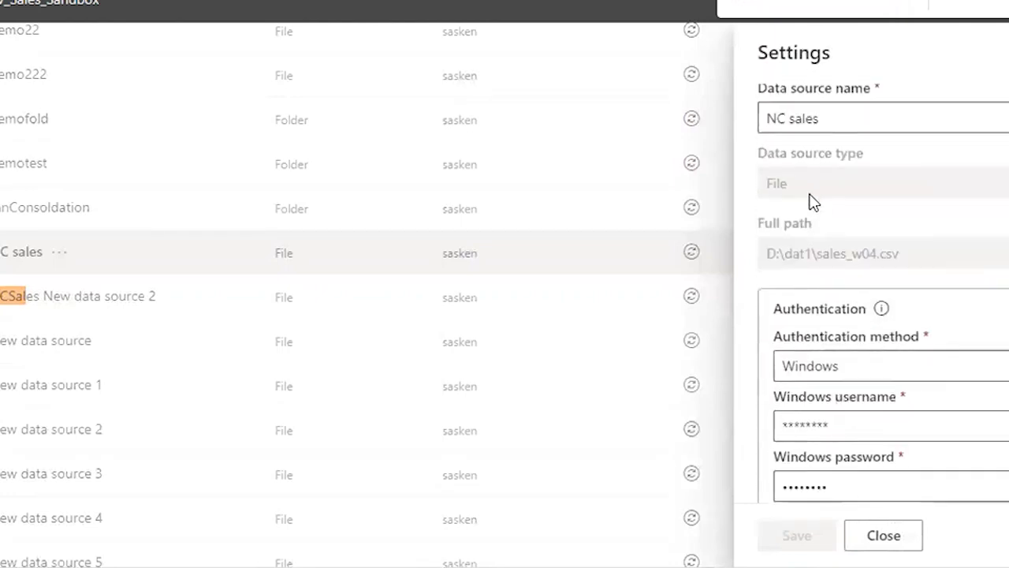
scroll(810, 201, up, 1)
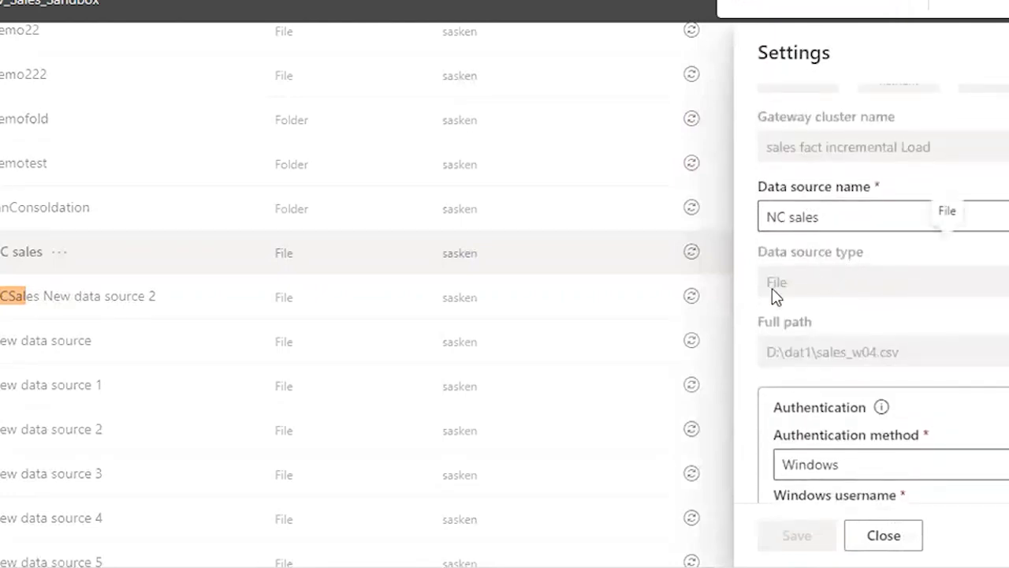
scroll(855, 305, down, 1)
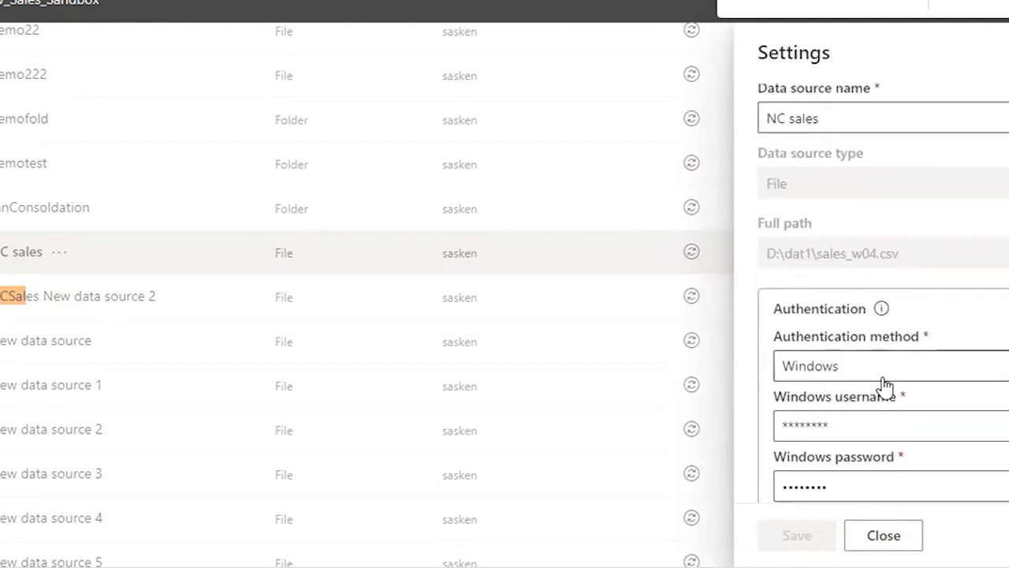
scroll(886, 387, down, 1)
scroll(886, 387, down, 1)
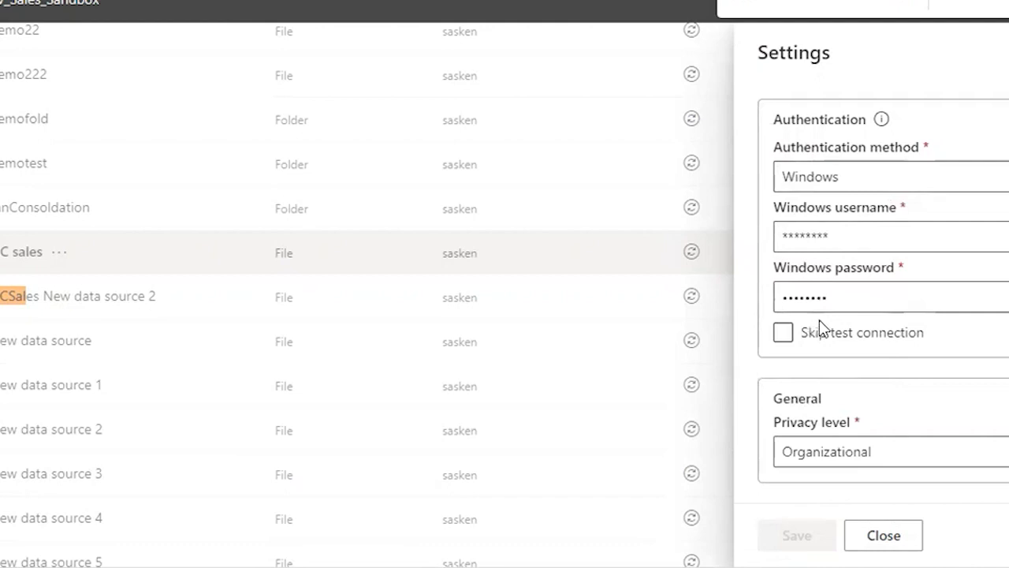
scroll(819, 319, up, 5)
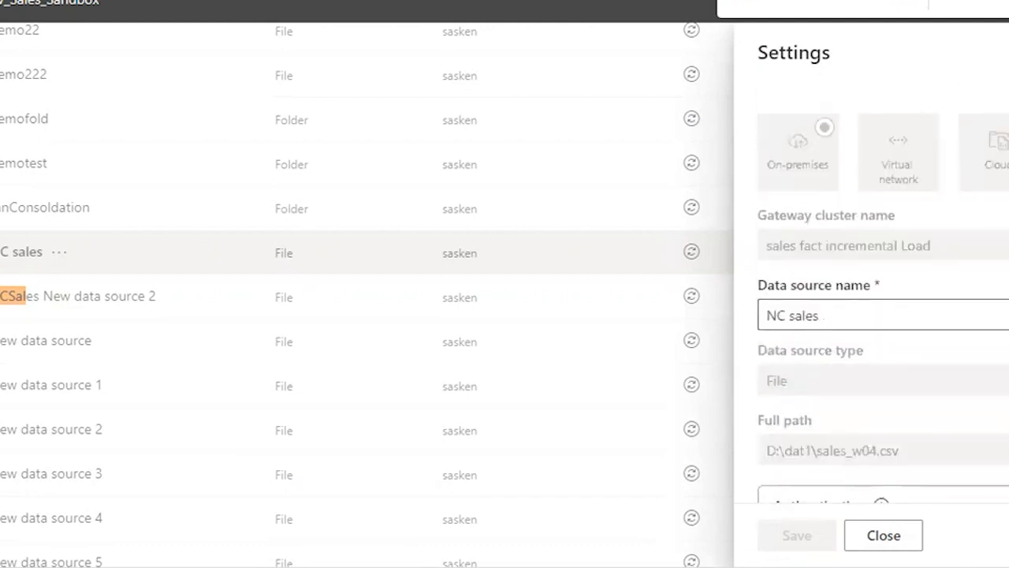
Close the NC sales data source's settings, reopen them briefly from the data source list and close them again.
click(1007, 53)
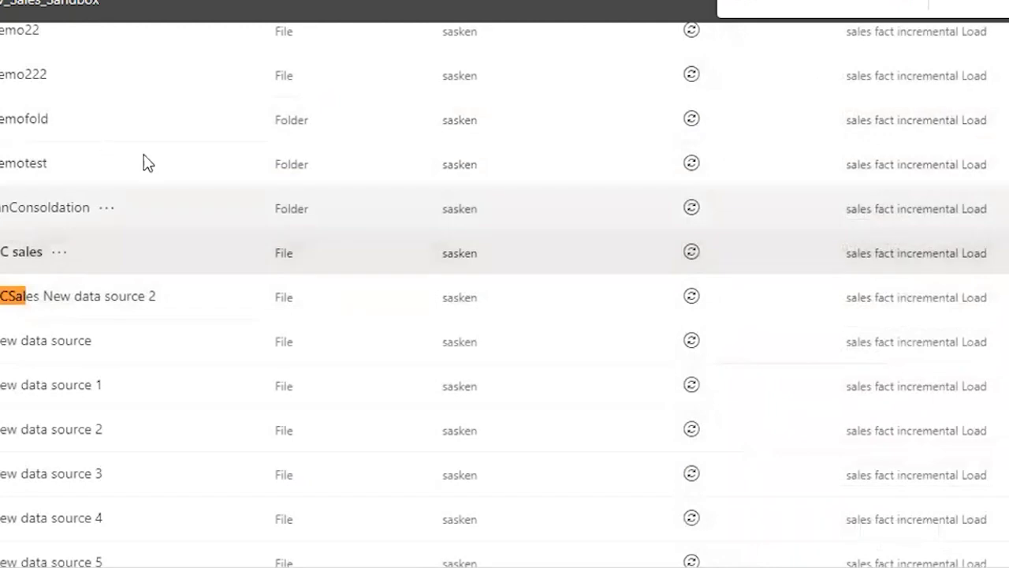
scroll(145, 163, up, 10)
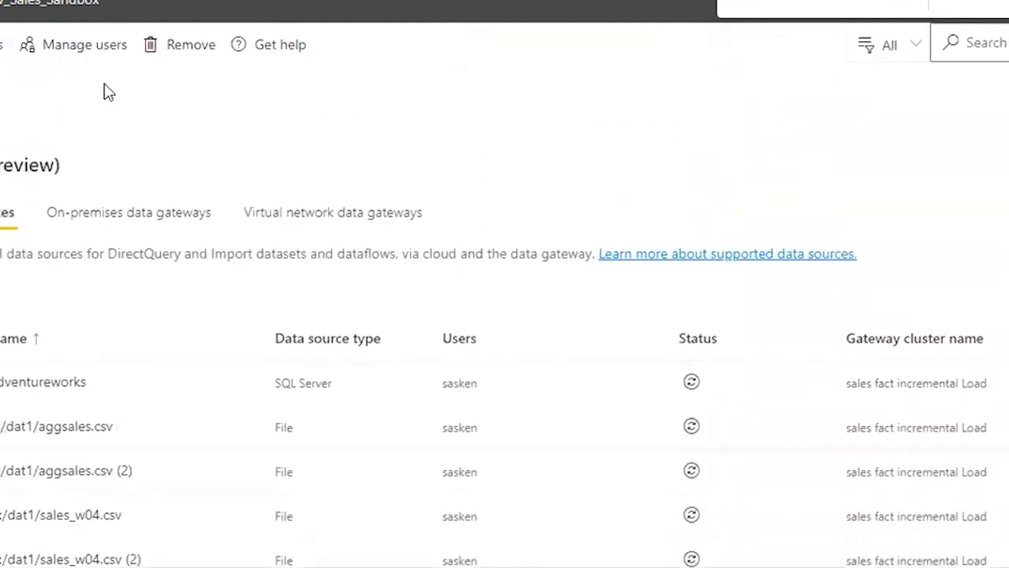
click(4, 44)
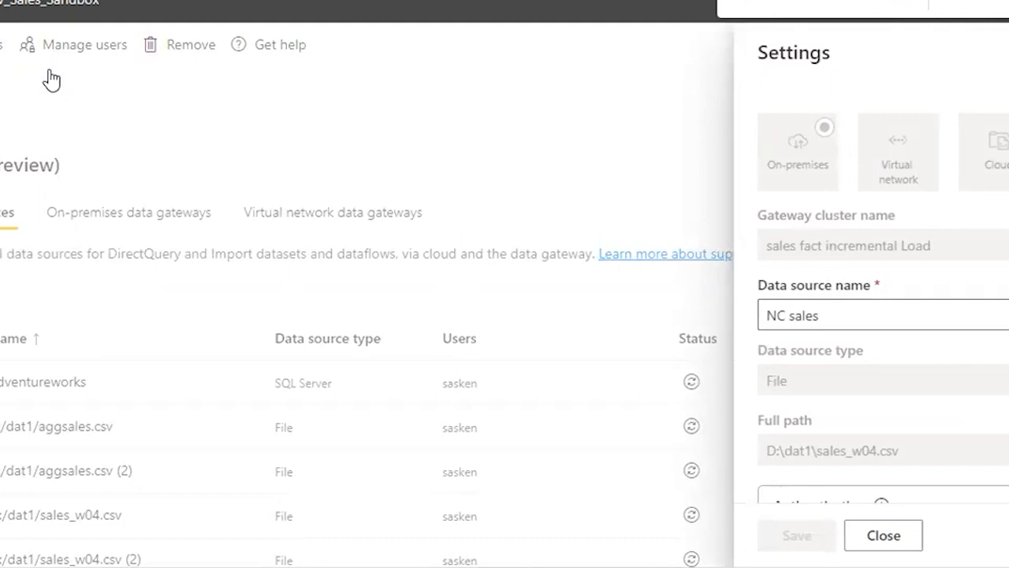
key(Escape)
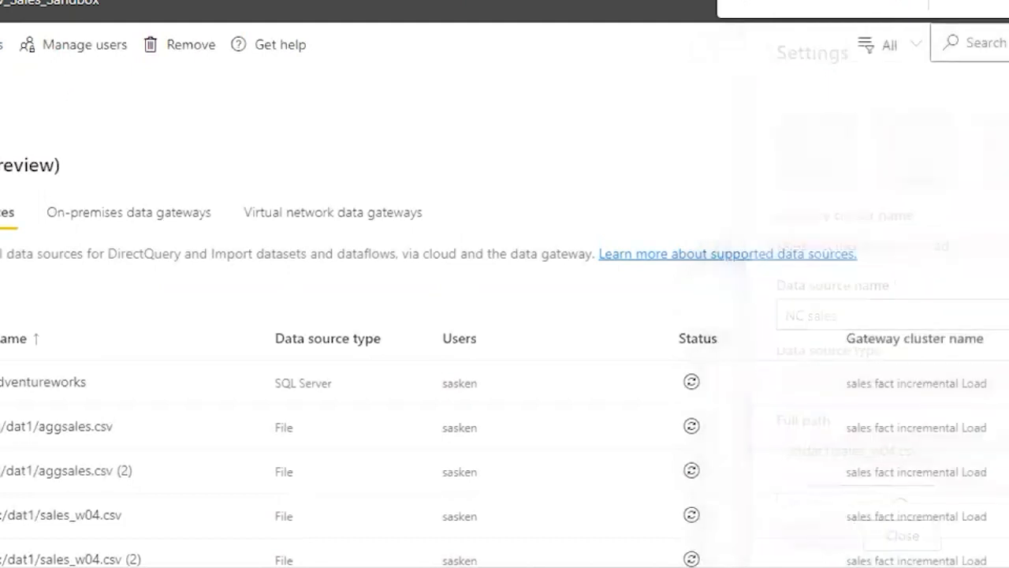
Return to the FolderConnector_with_mulltiplesheets dataset's settings and check the folder data source included under Gateway connection.
key(alt+Left)
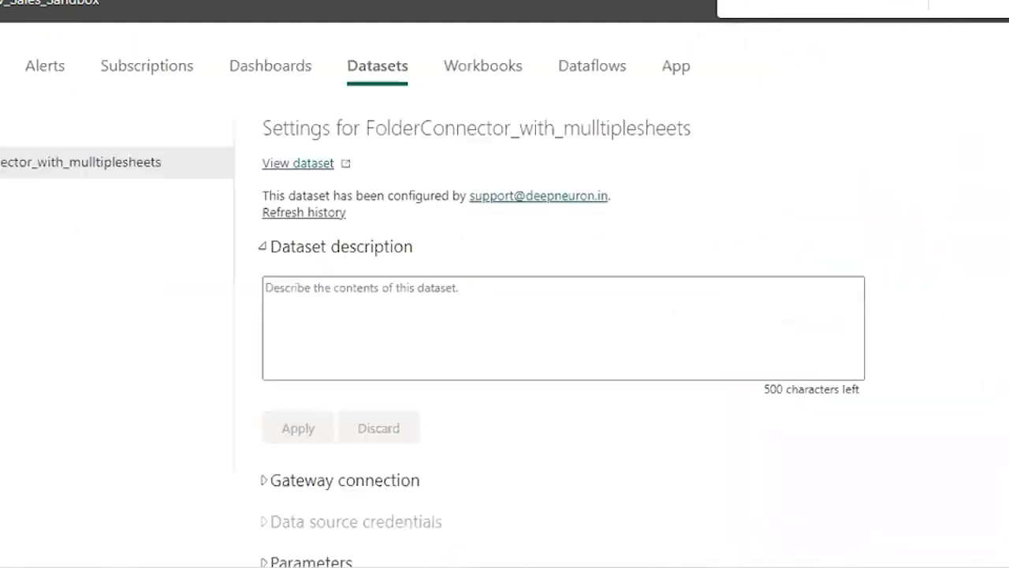
scroll(466, 276, down, 3)
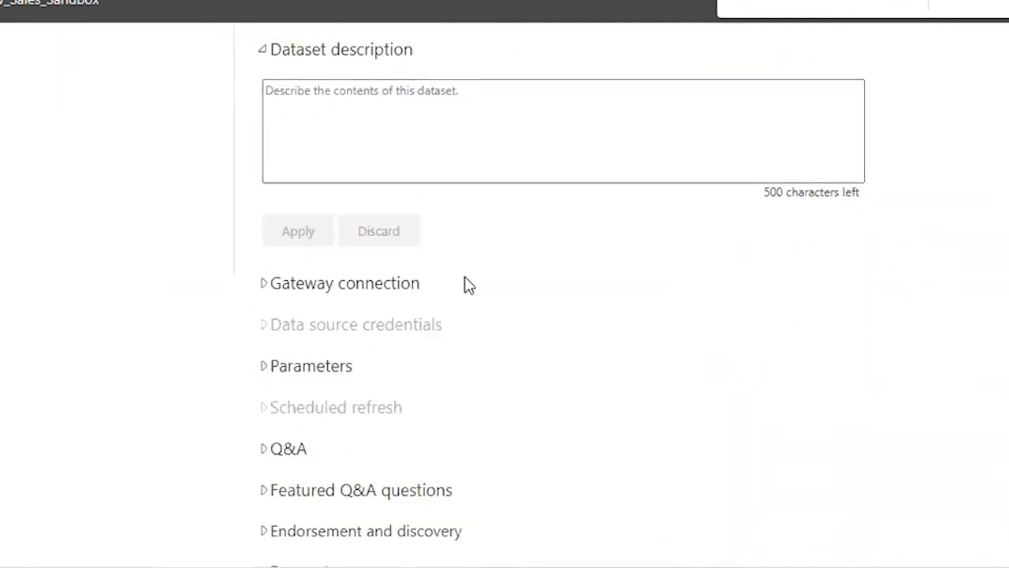
click(268, 292)
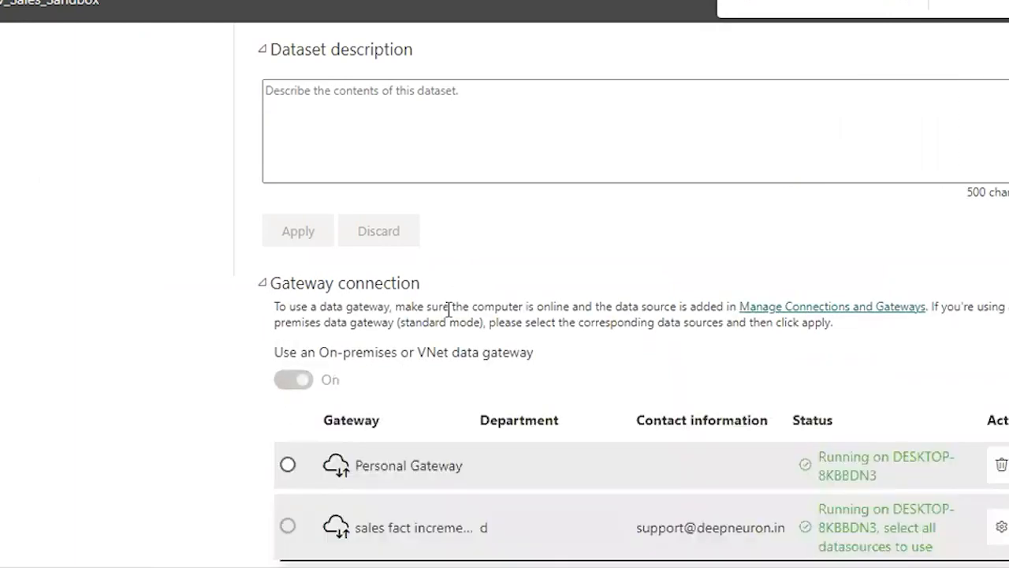
scroll(448, 309, down, 4)
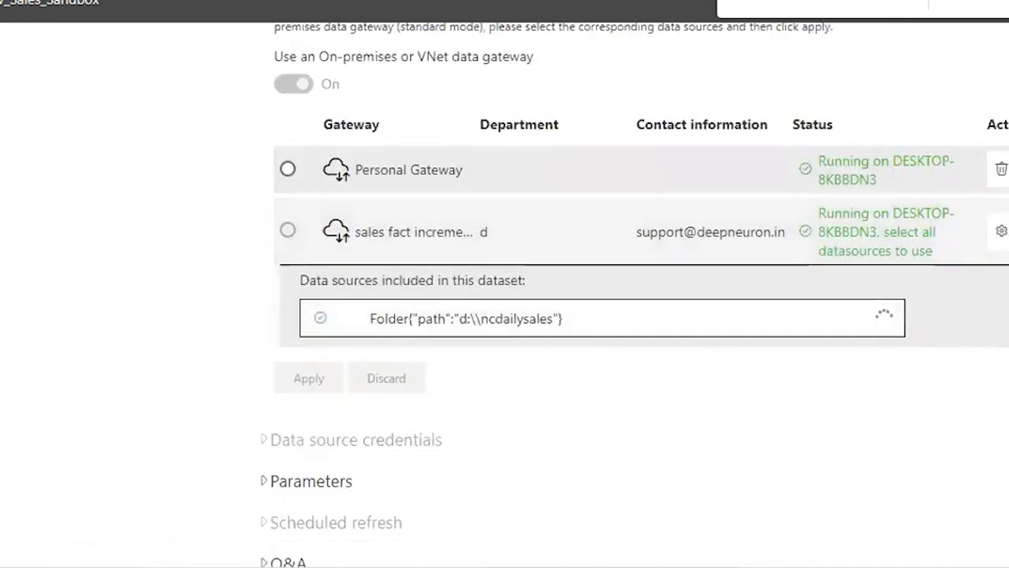
Open the sales fact incremental Load gateway, go to its data source list and look over the blank New data source form.
click(1002, 230)
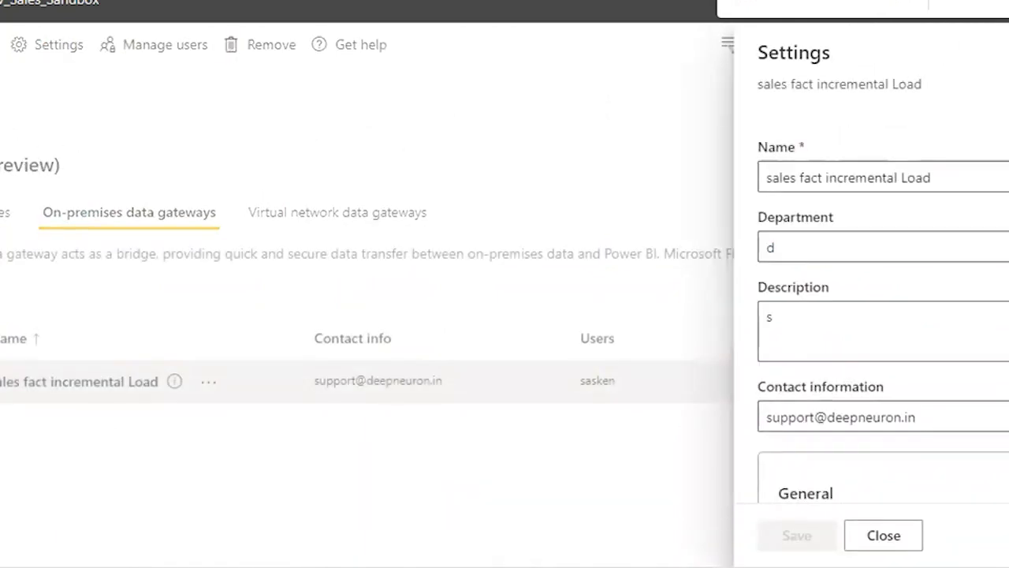
key(Escape)
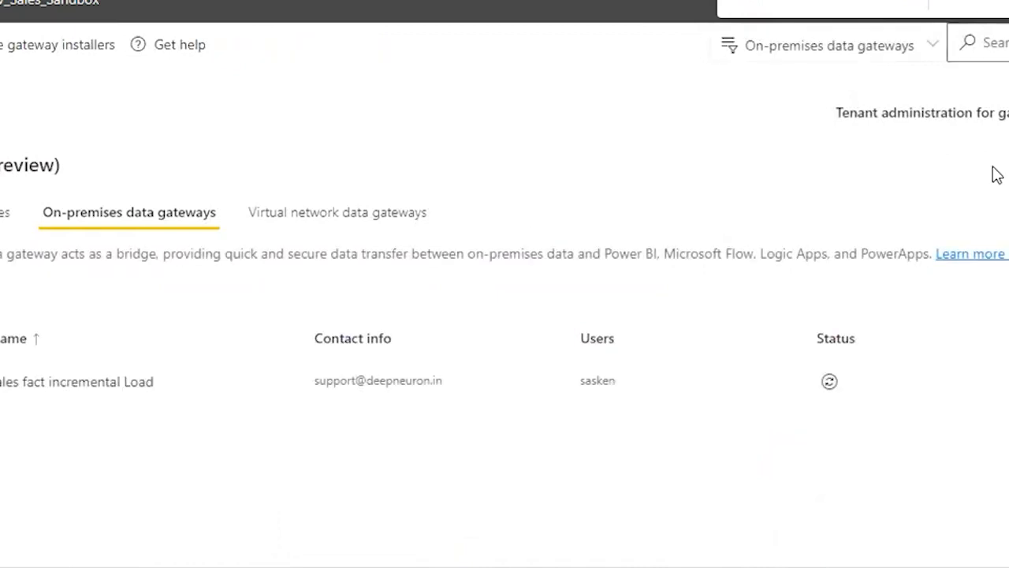
click(5, 212)
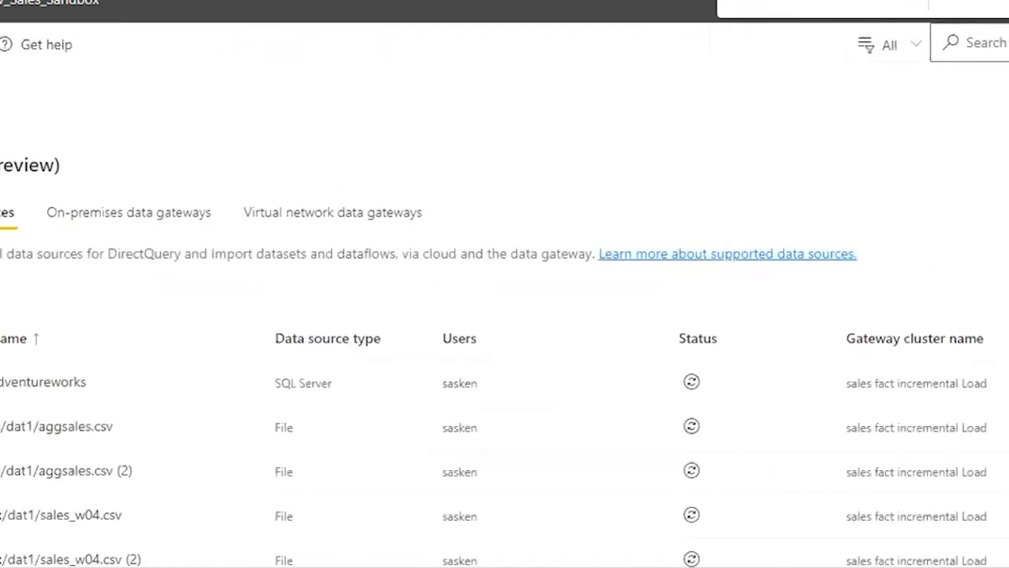
click(0, 45)
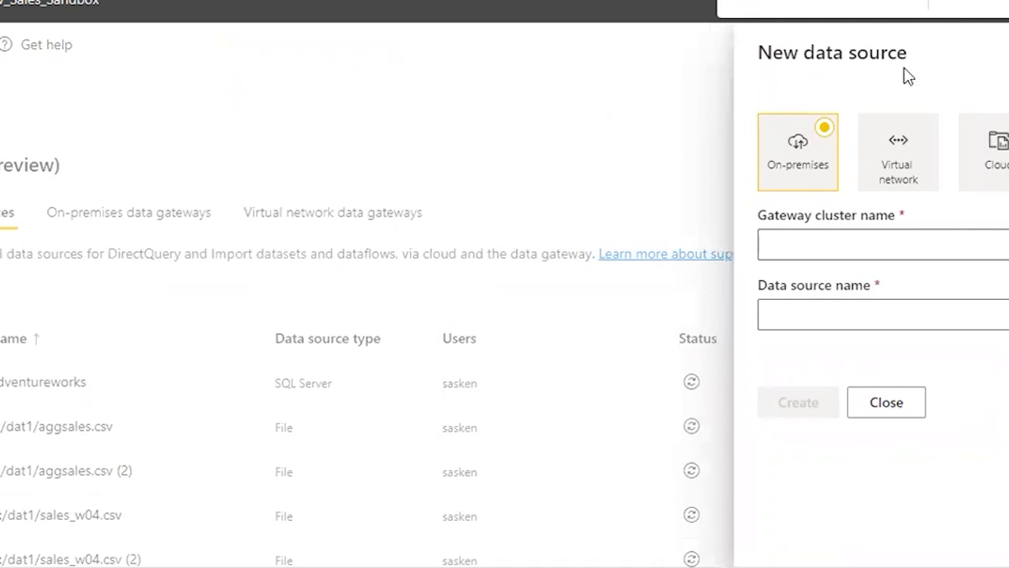
click(1008, 52)
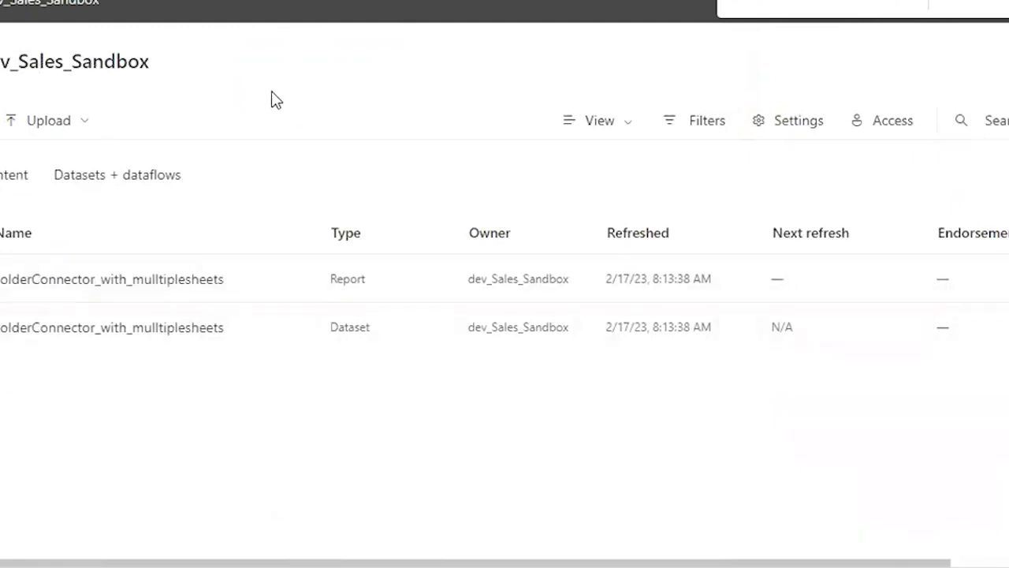
Open the settings of the FolderConnector_with_mulltiplesheets dataset in the dev_Sales_Sandbox workspace and expand its gateway connection.
drag(184, 63, 0, 63)
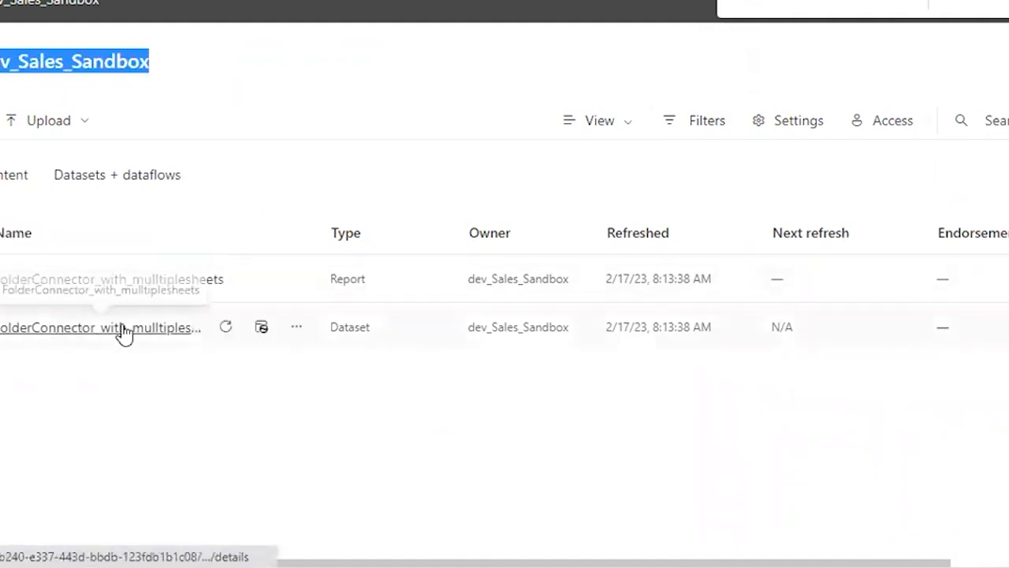
click(296, 330)
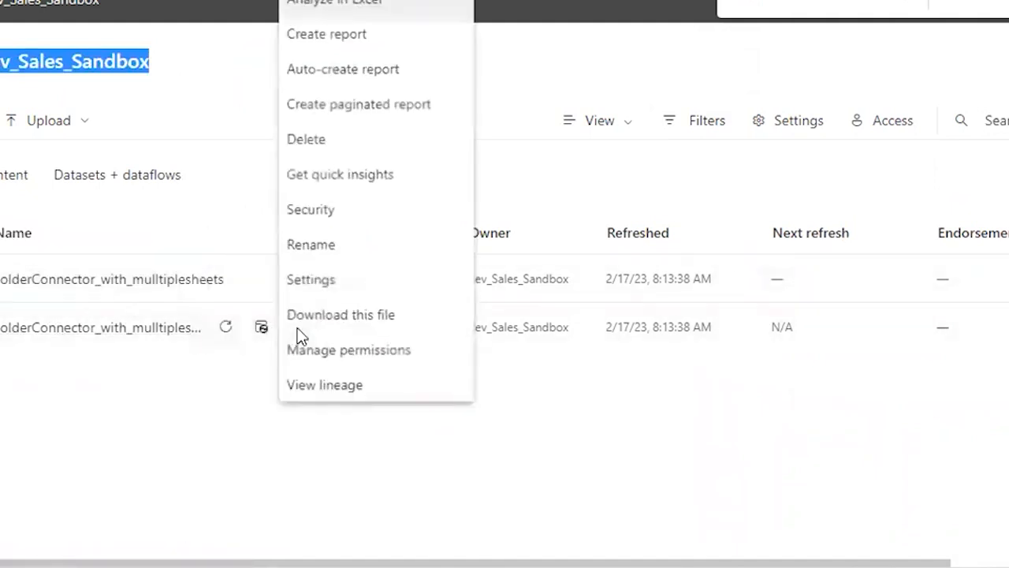
click(325, 279)
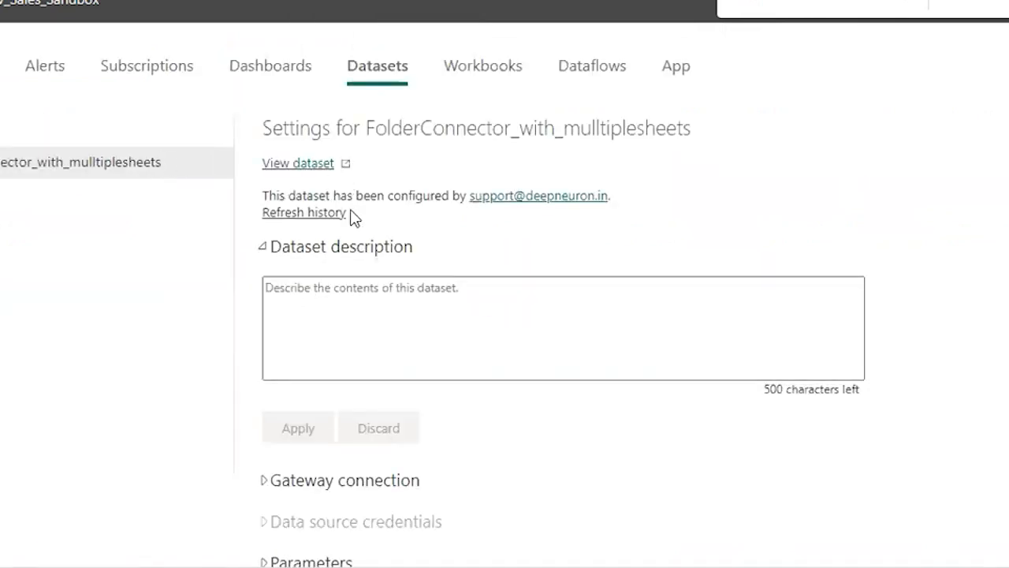
scroll(358, 269, down, 3)
click(265, 284)
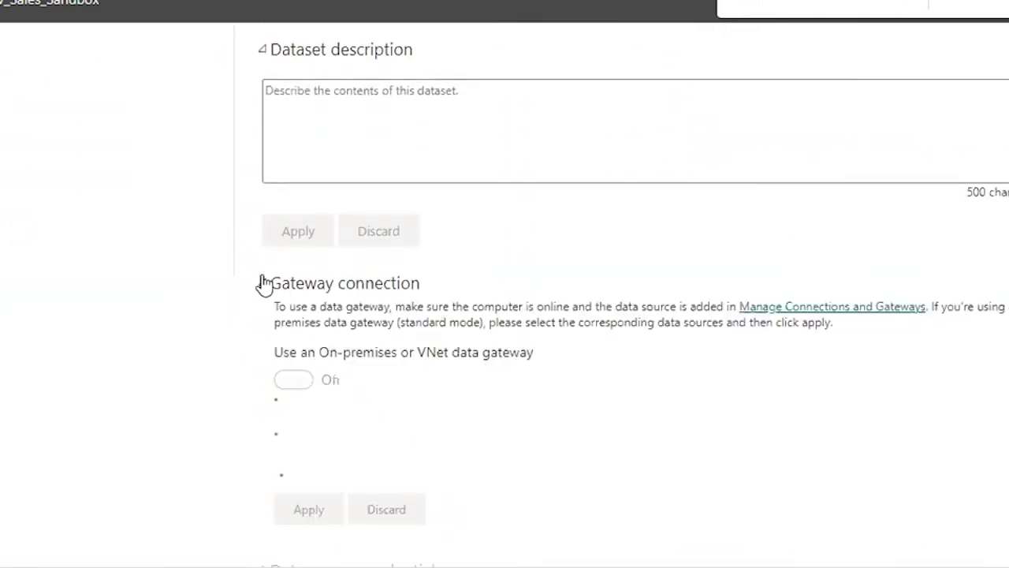
scroll(315, 404, down, 3)
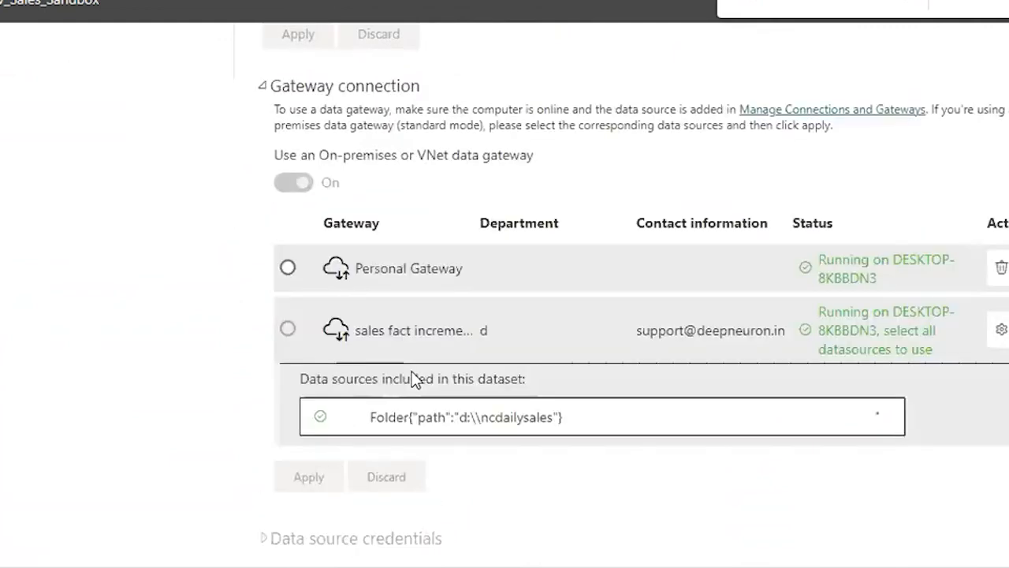
Open the sales fact incremental Load gateway's settings from the dataset's gateway connection.
click(1002, 335)
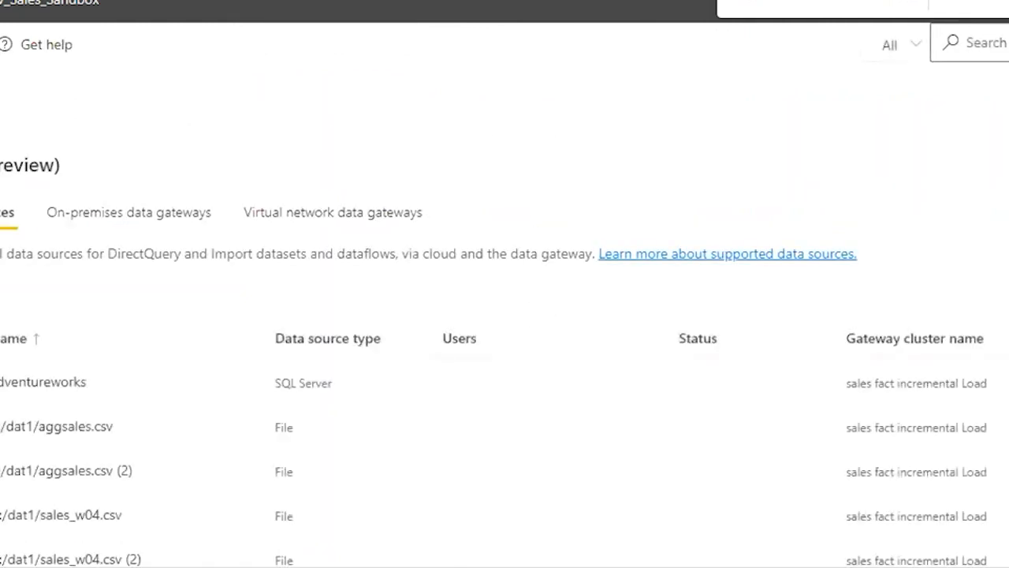
click(1, 44)
click(821, 247)
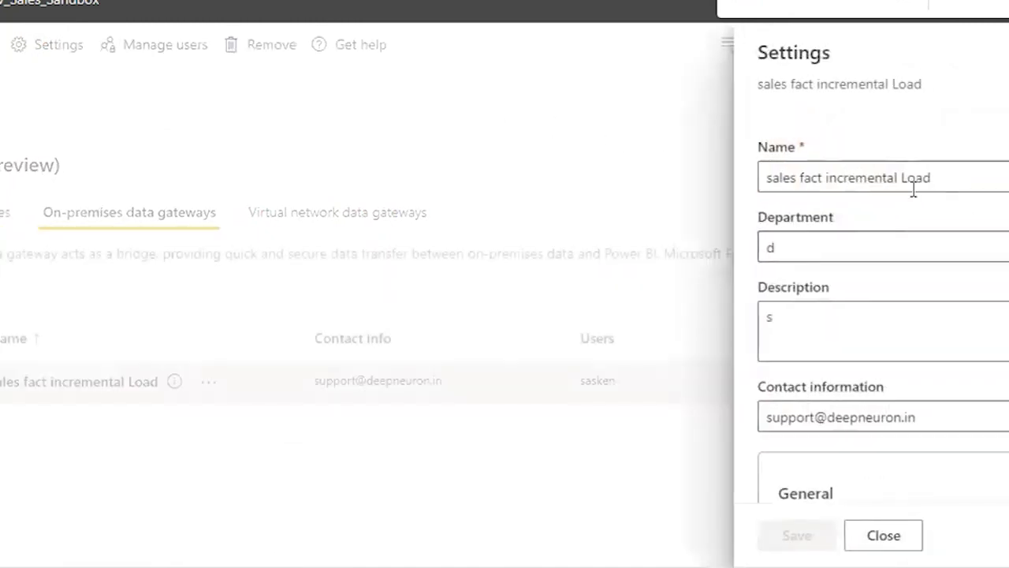
Try extending the gateway's name with "morning bat", then discard the changes.
click(937, 180)
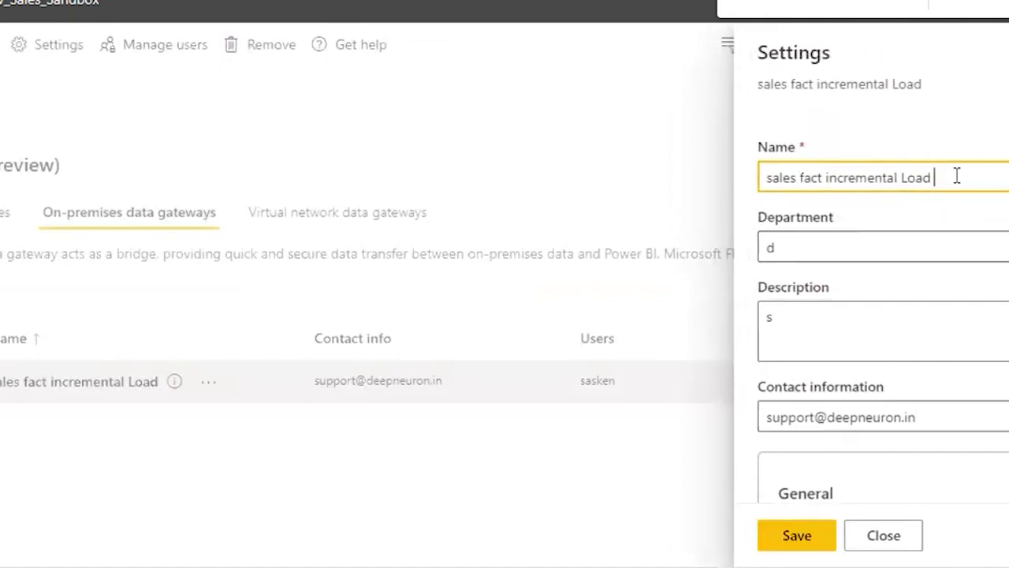
text(morning bat)
drag(933, 187, 1008, 186)
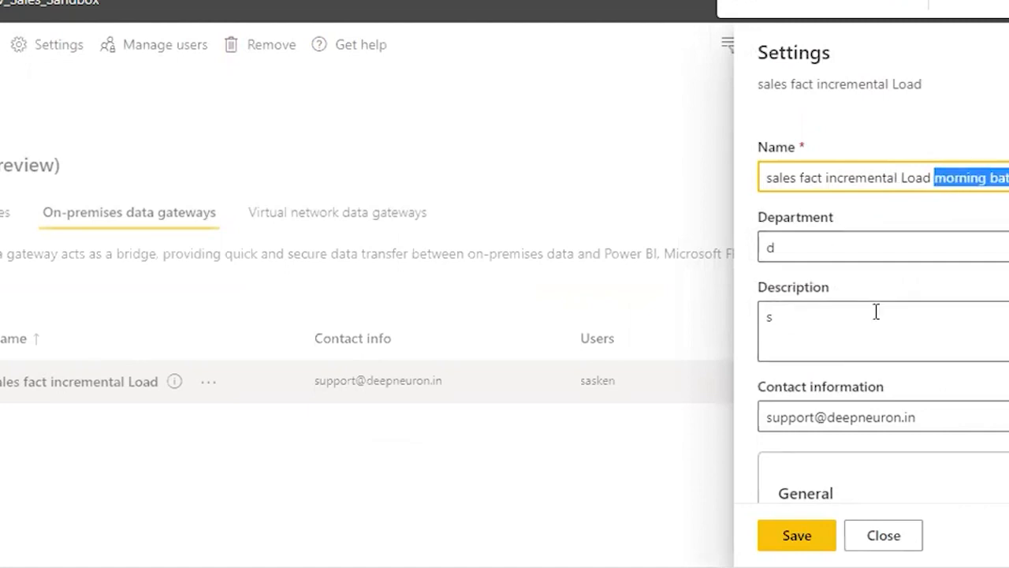
scroll(876, 311, down, 4)
scroll(876, 312, up, 4)
key(Escape)
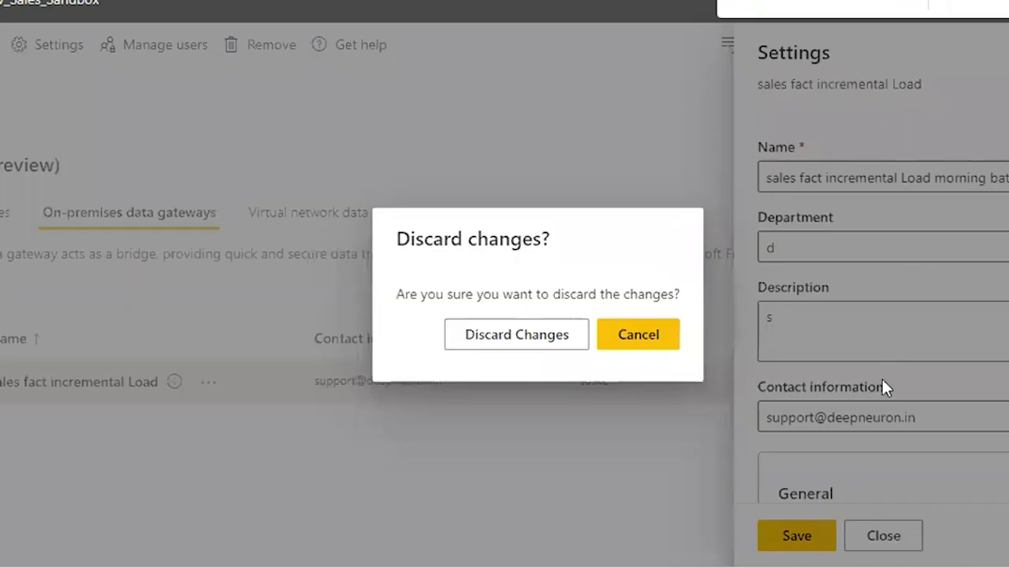
click(549, 340)
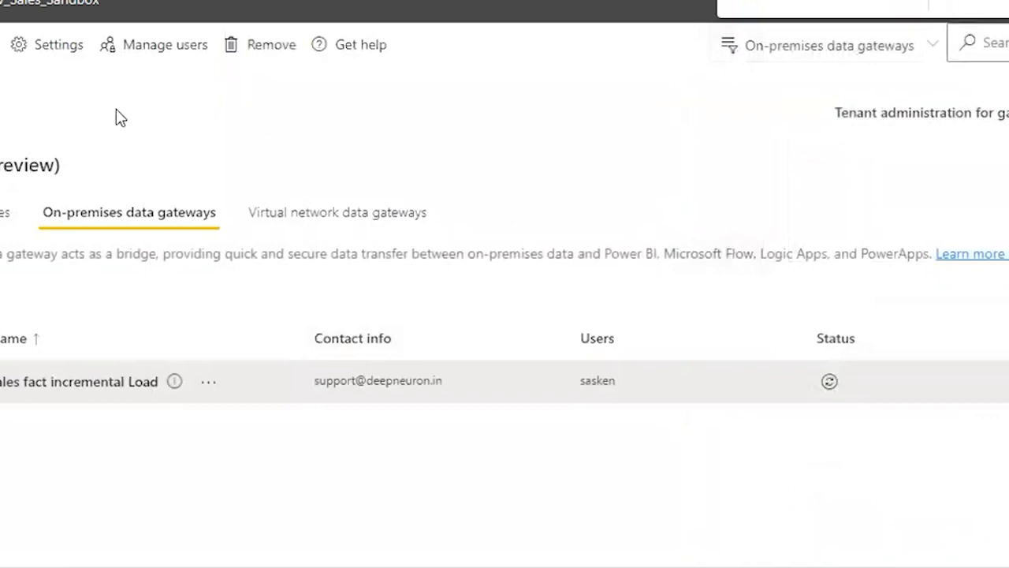
Reopen the sales fact incremental Load gateway's settings, review its General and Power BI options and close them.
click(45, 56)
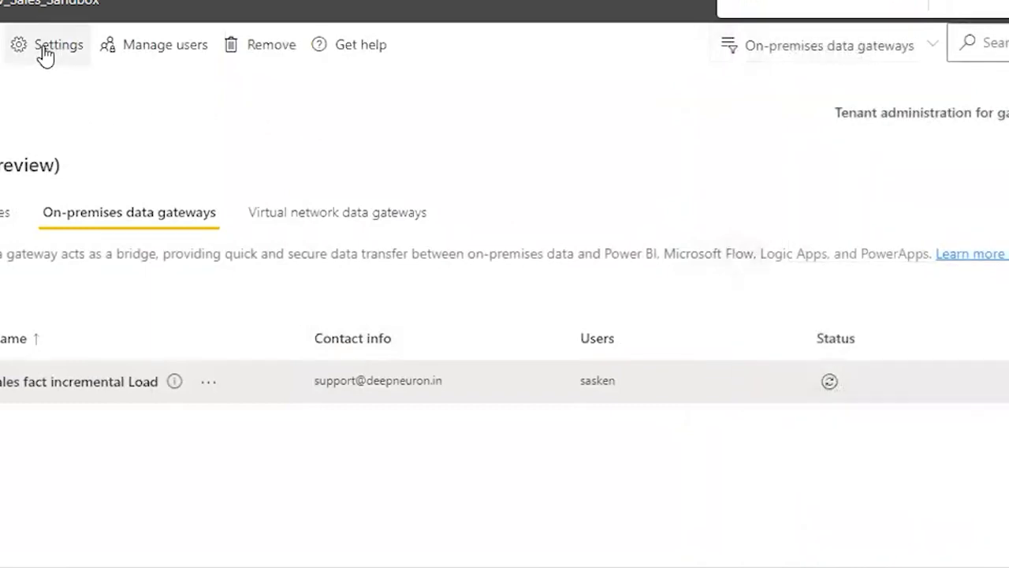
click(45, 56)
scroll(938, 250, down, 3)
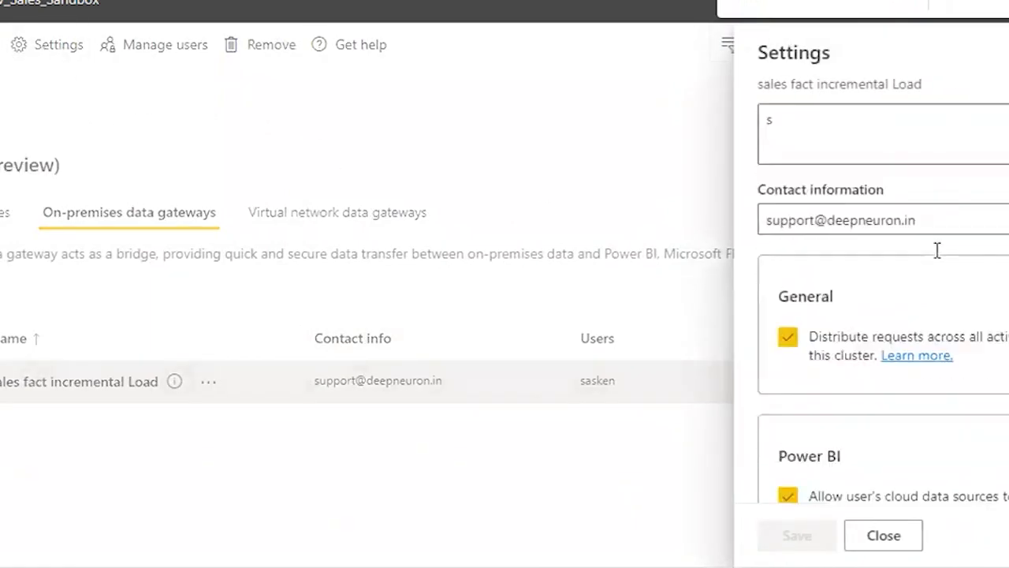
scroll(938, 250, down, 2)
click(884, 536)
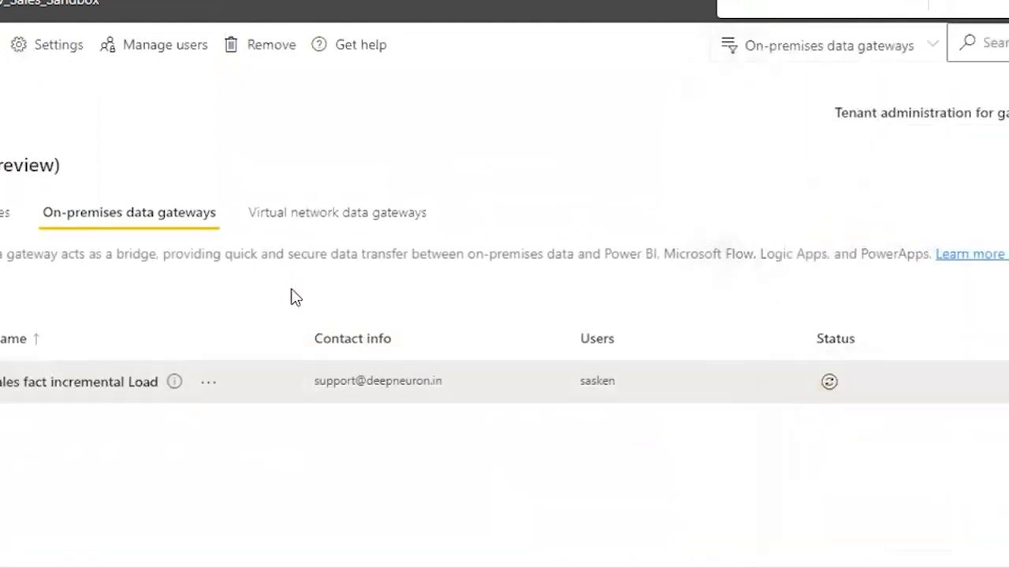
Start a new on-premises data source and choose sales fact incremental Load as its gateway cluster.
click(3, 213)
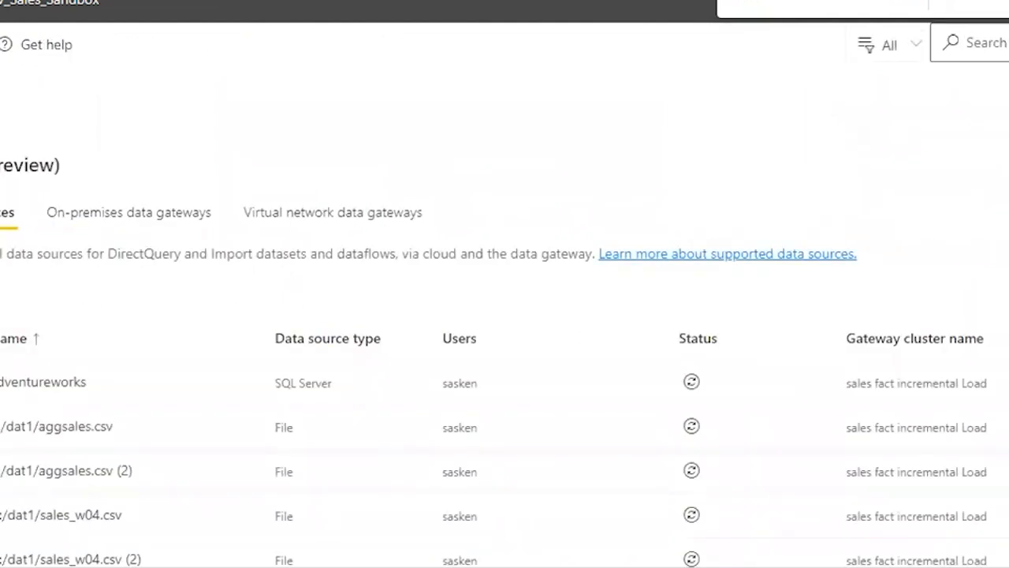
click(2, 45)
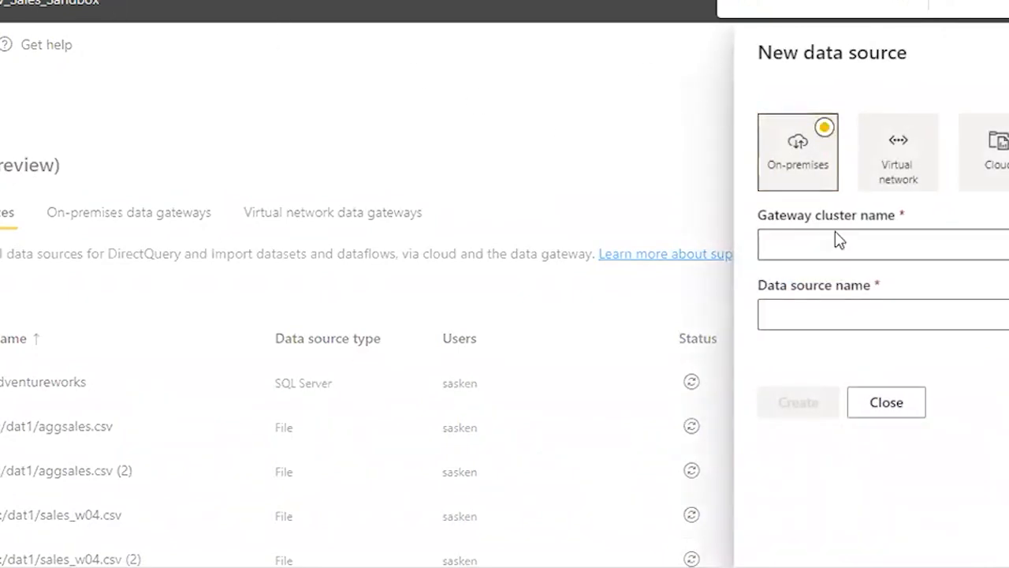
click(977, 245)
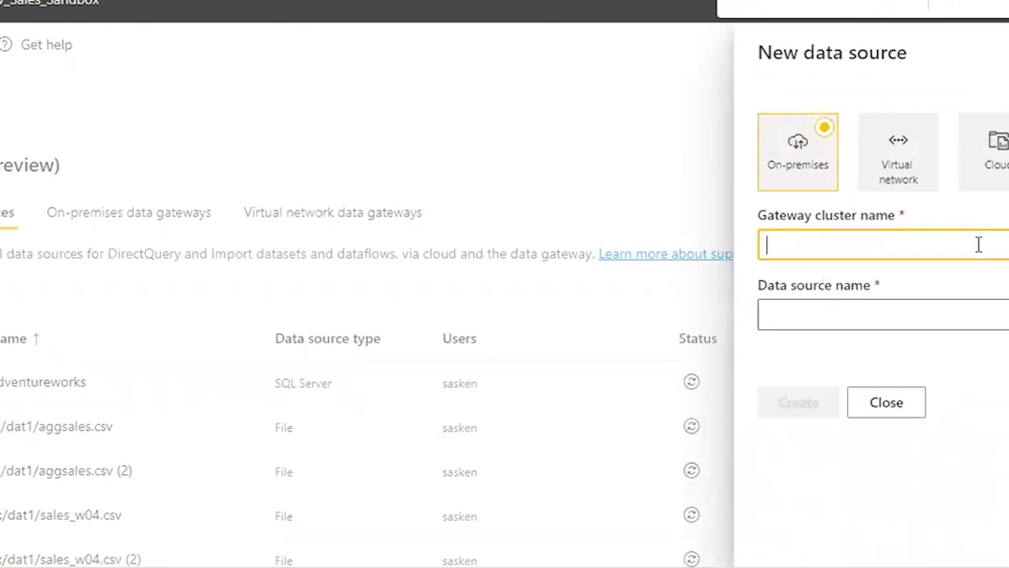
text(sales)
key(Tab)
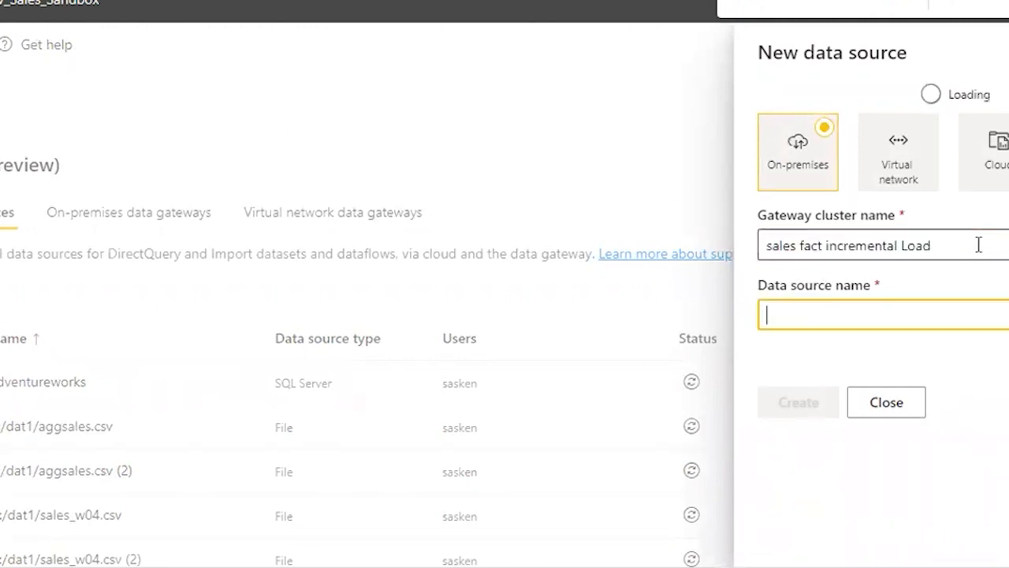
Try appending "Morning Bat" to the gateway cluster name of the new data source.
key(shift+Tab)
click(977, 244)
text(Morning Bat)
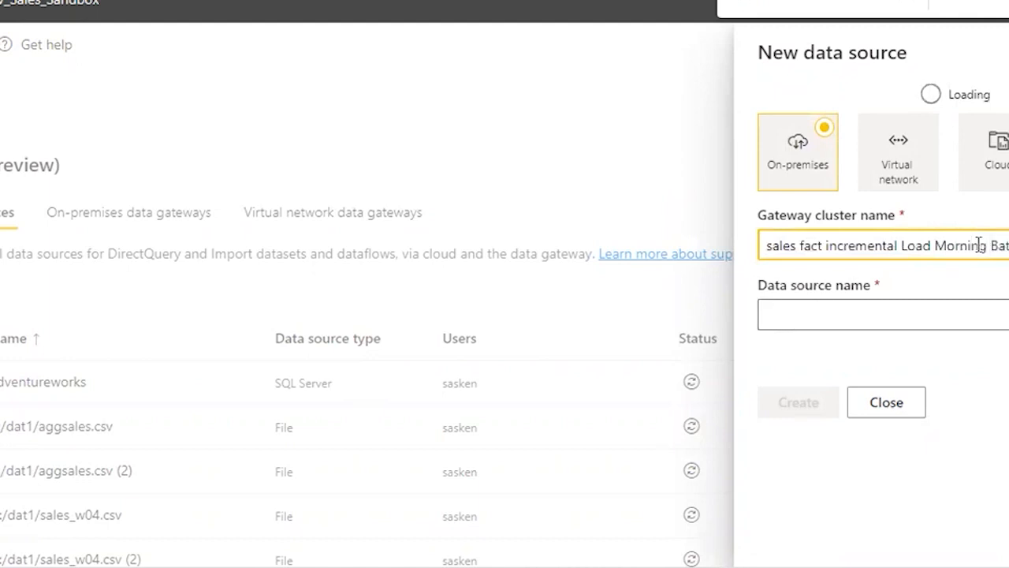
key(Tab)
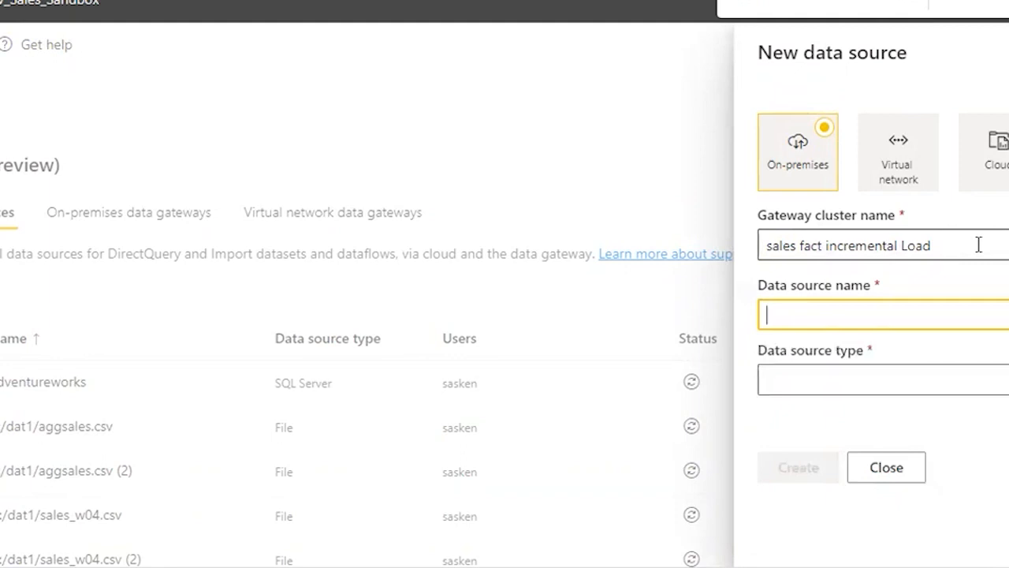
Name the new data source "Incremental Load for Sales data".
text(Incremental Load for S)
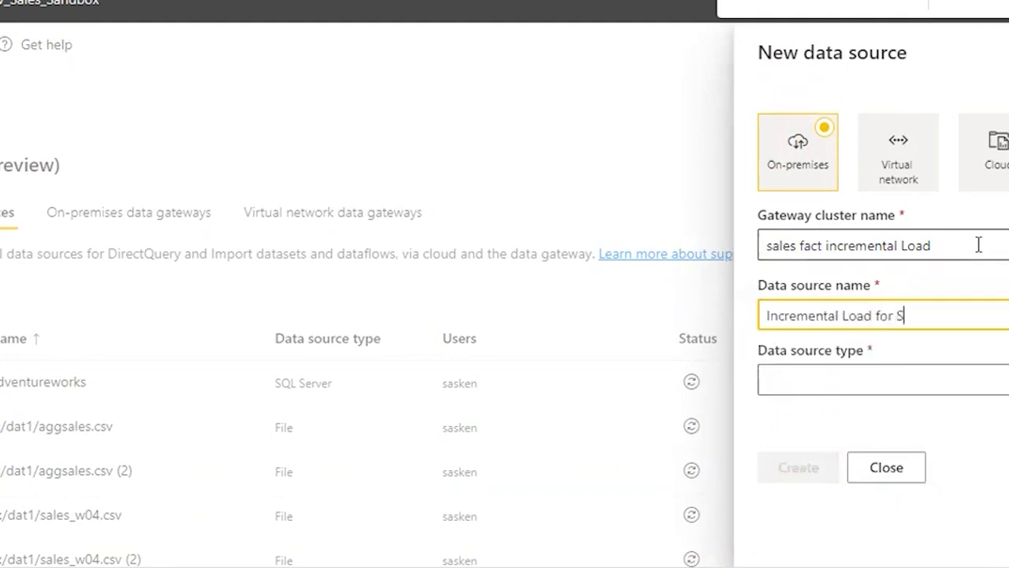
text(ales data)
key(Tab)
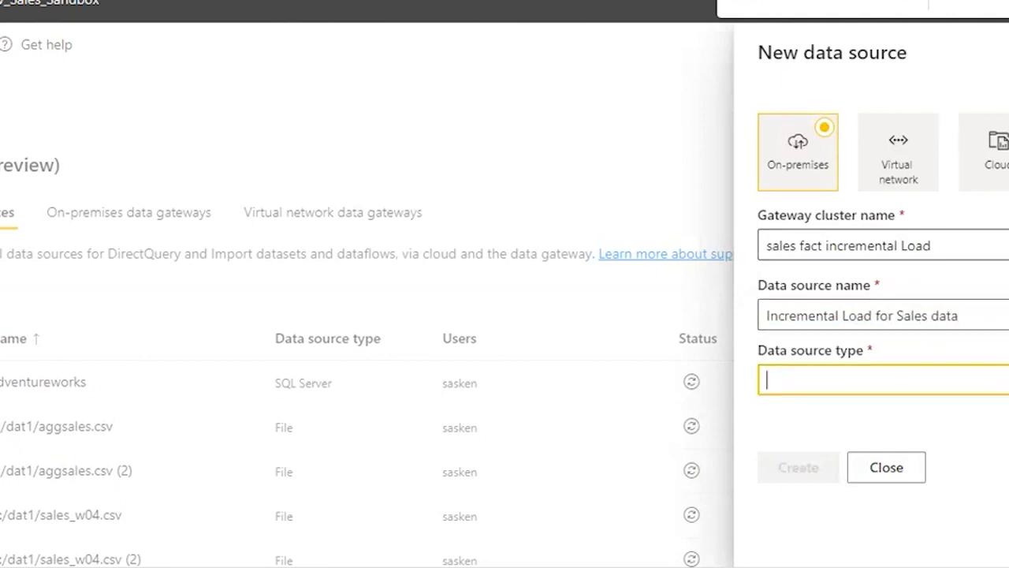
Choose Folder as the data source type of the new data source.
click(1003, 379)
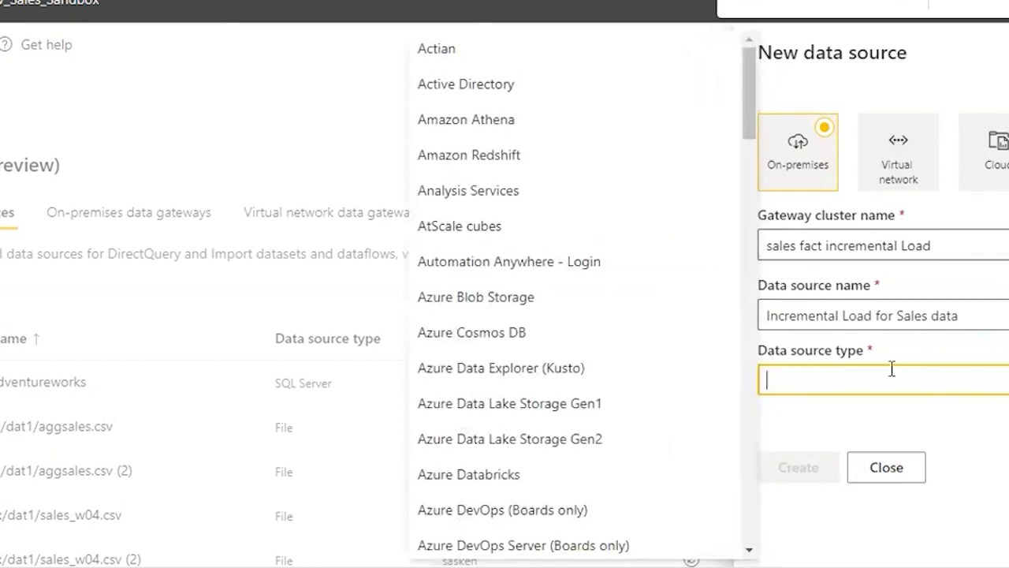
text(F)
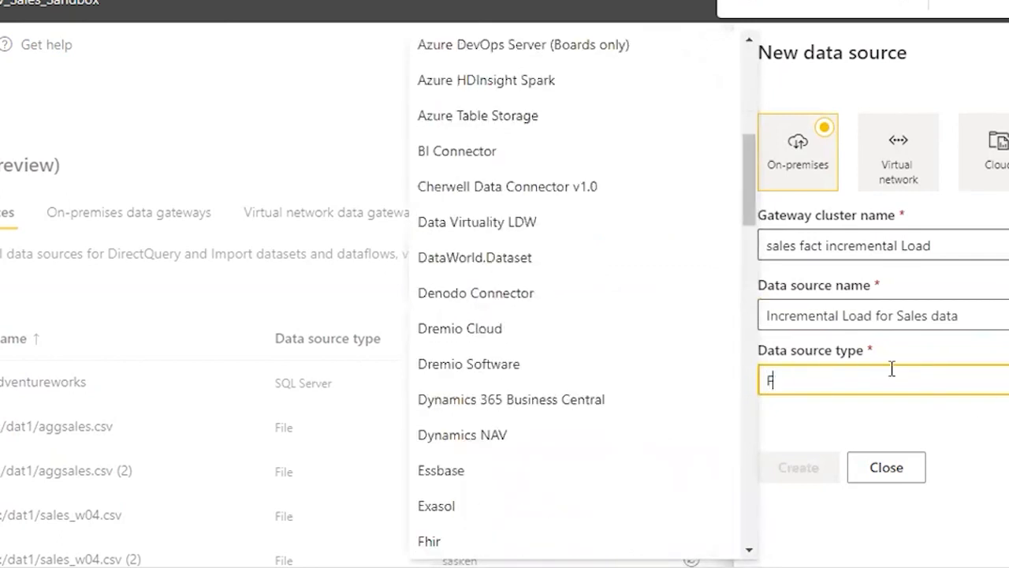
text(io)
key(Return)
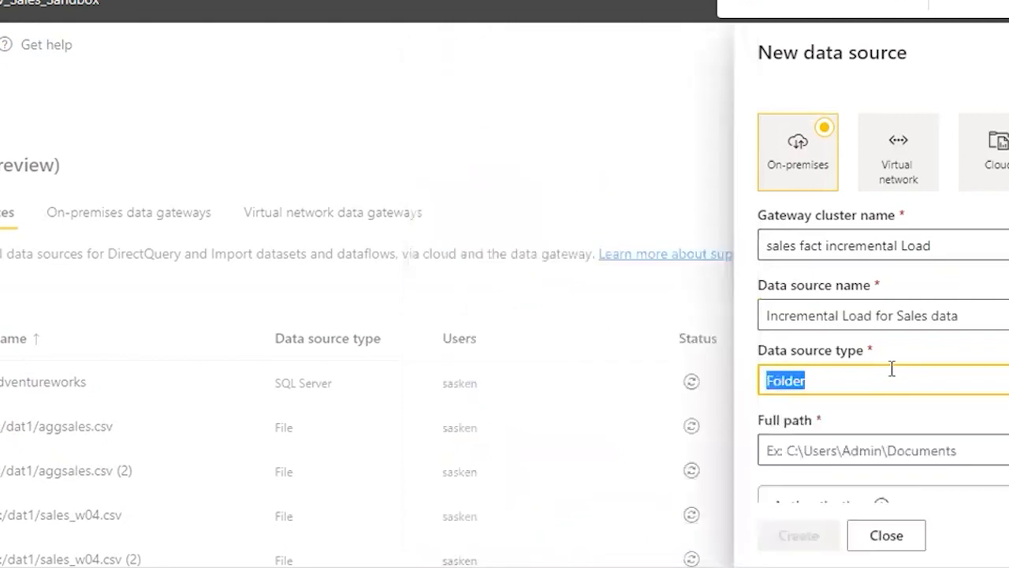
Set the full path to D:\NCDailysales, copying the folder's address from File Explorer.
scroll(921, 405, down, 3)
click(953, 255)
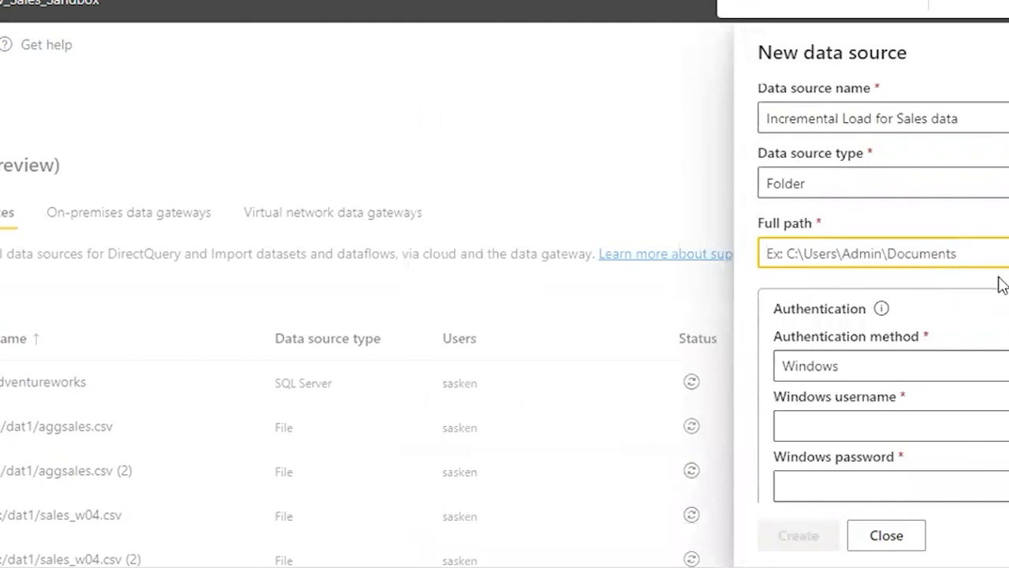
text(D:\NcSales)
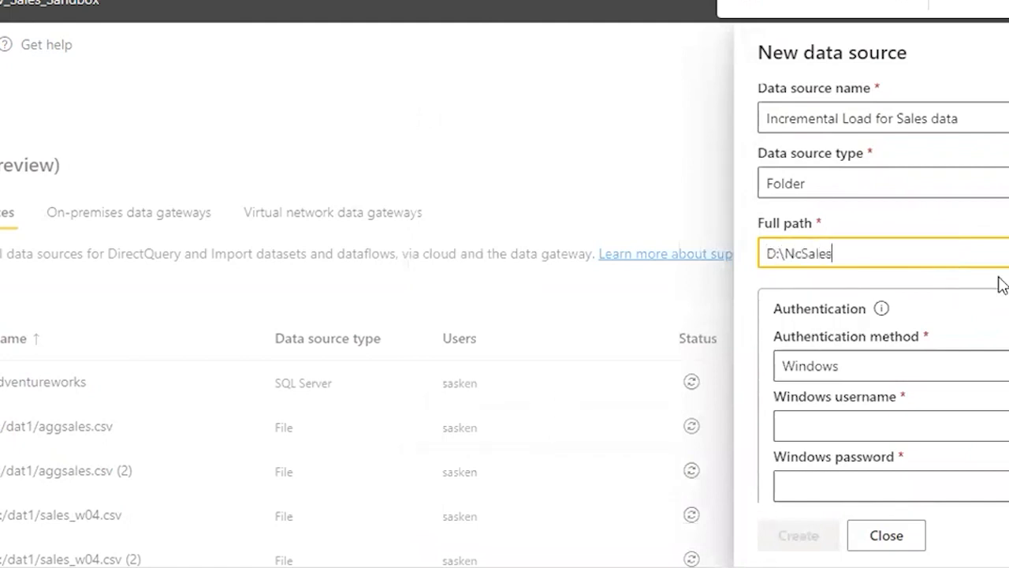
key(alt+Tab)
click(563, 124)
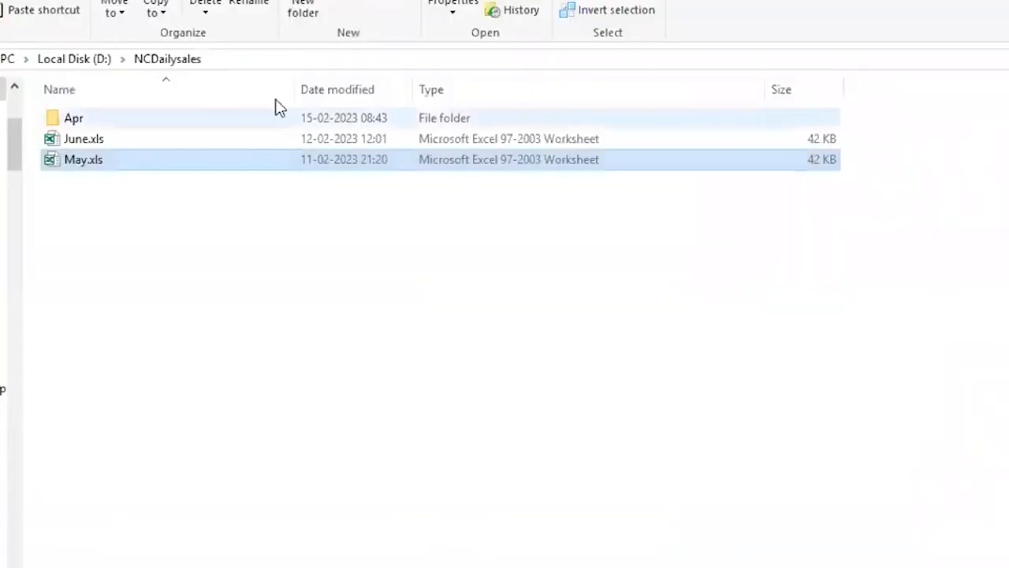
click(279, 52)
key(ctrl+c)
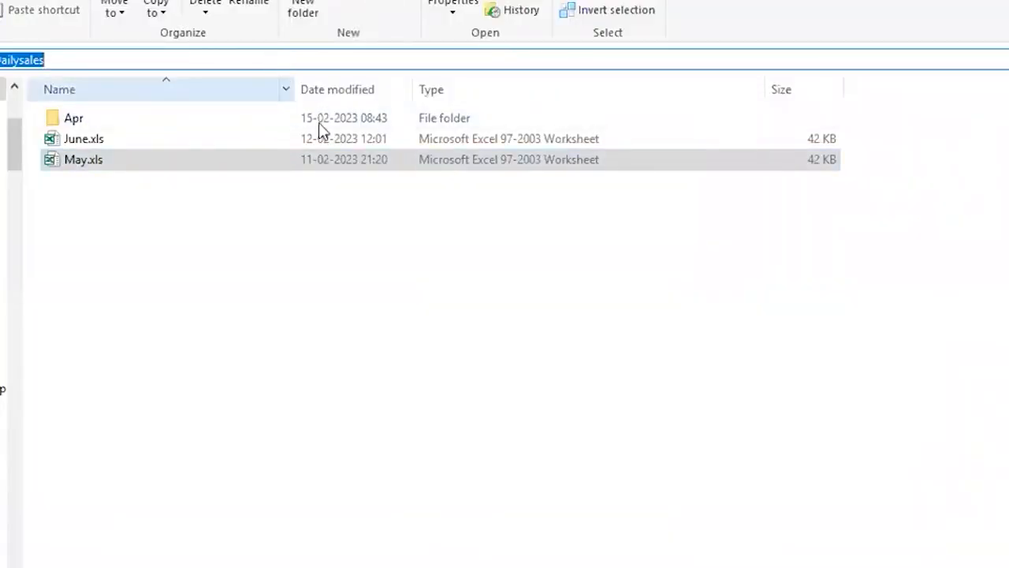
key(alt+Tab)
key(ctrl+a)
key(ctrl+v)
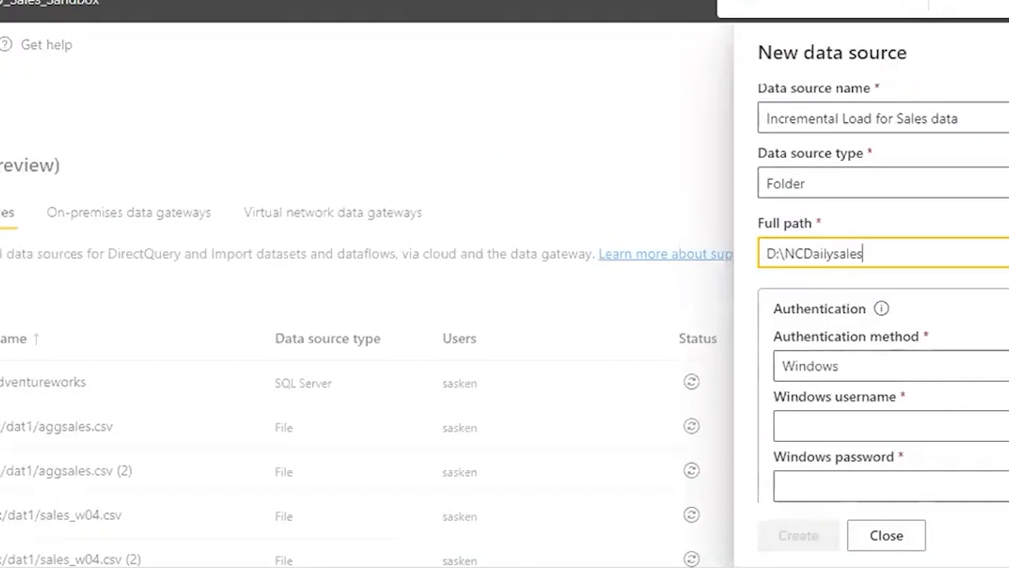
Use Windows authentication and fill in the saved Windows username and password.
click(1001, 365)
click(1001, 399)
click(990, 426)
click(951, 470)
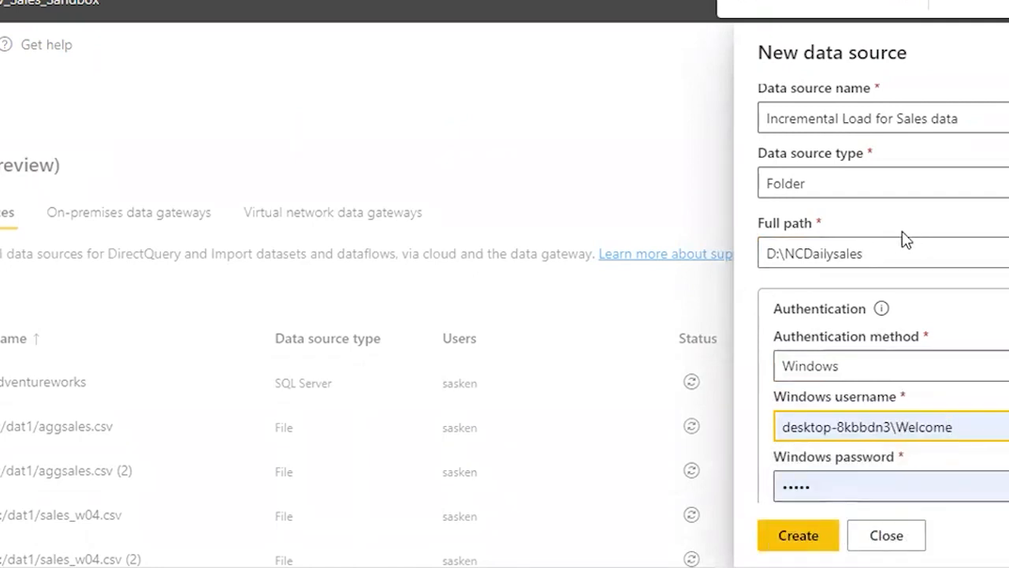
Check the new data source's folder path against its gateway cluster, name and type.
click(872, 268)
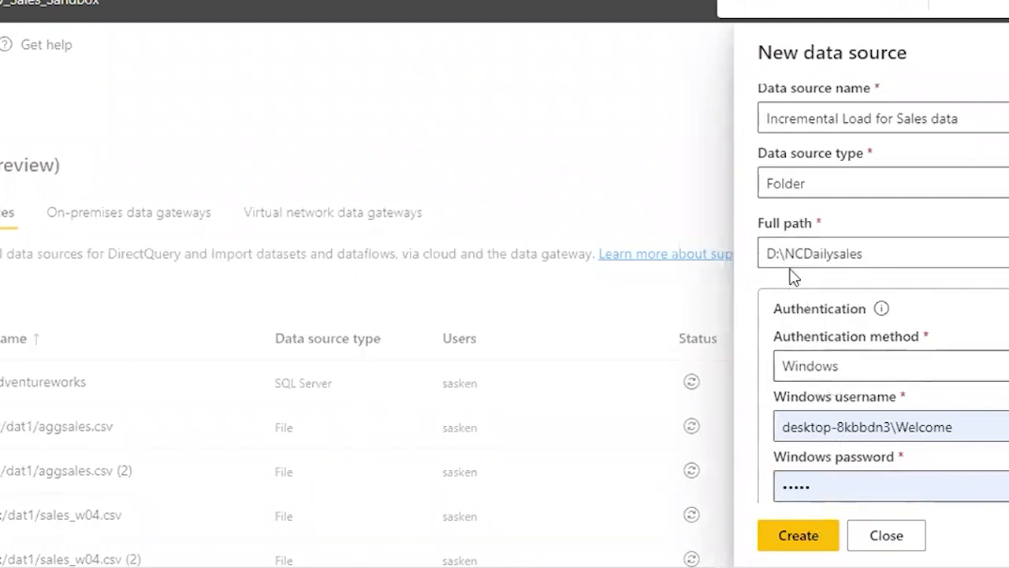
drag(899, 261, 715, 257)
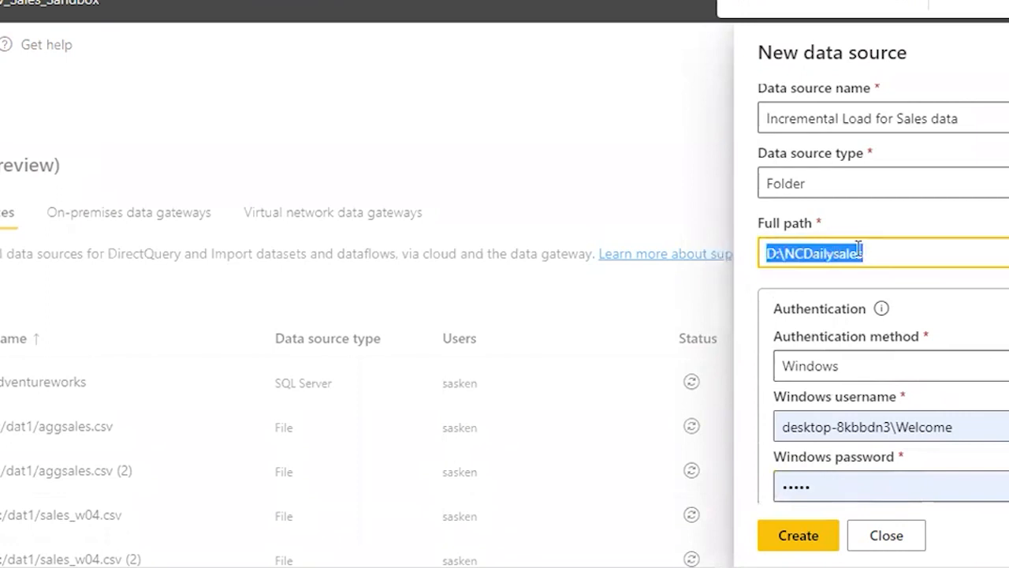
click(892, 252)
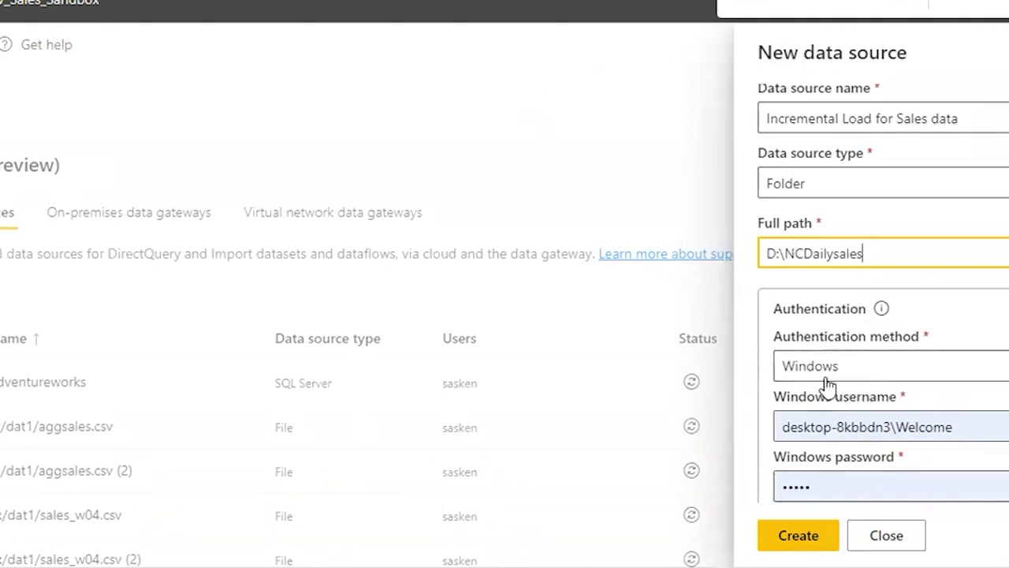
drag(894, 261, 710, 226)
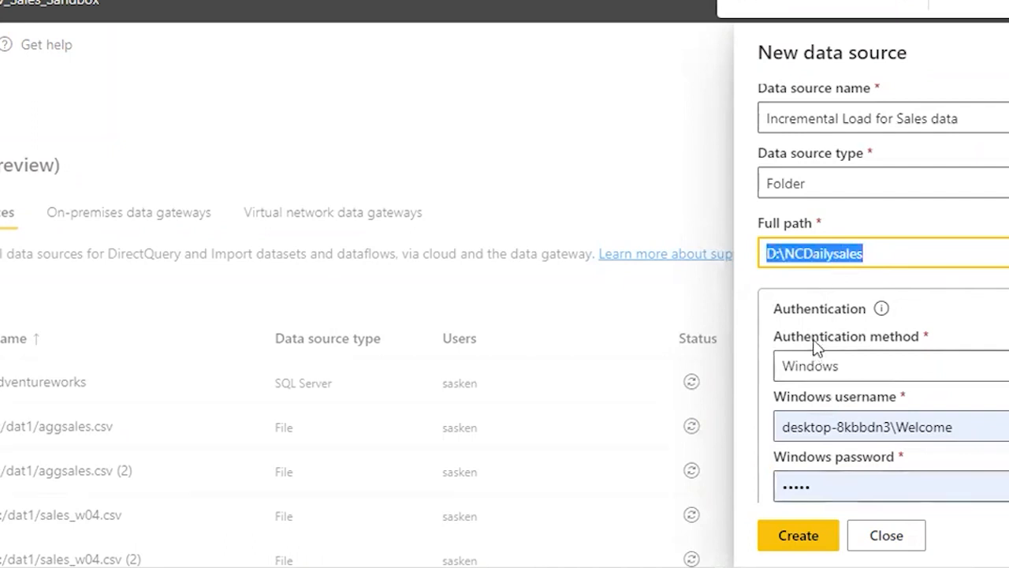
scroll(933, 140, up, 3)
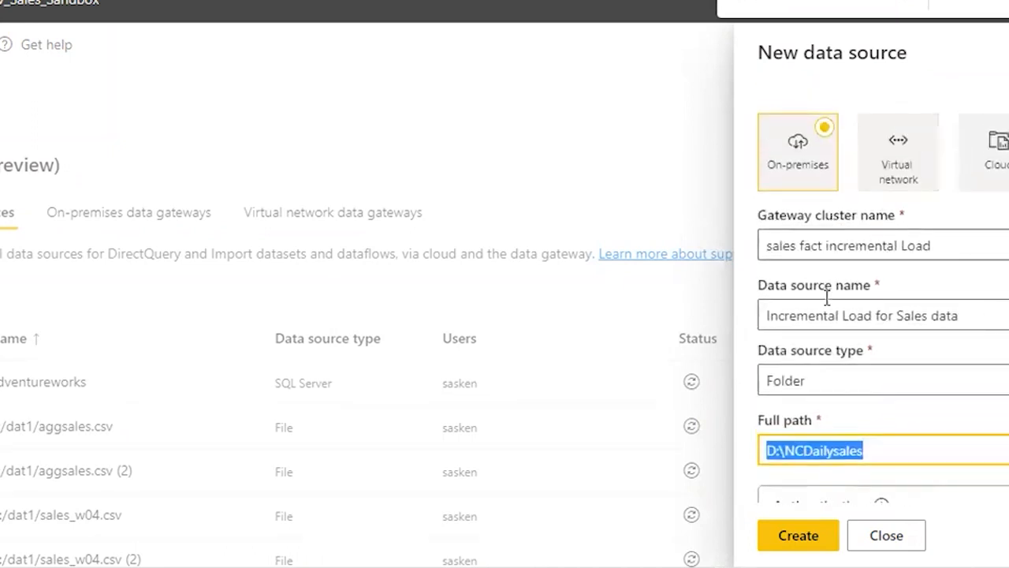
scroll(813, 316, down, 3)
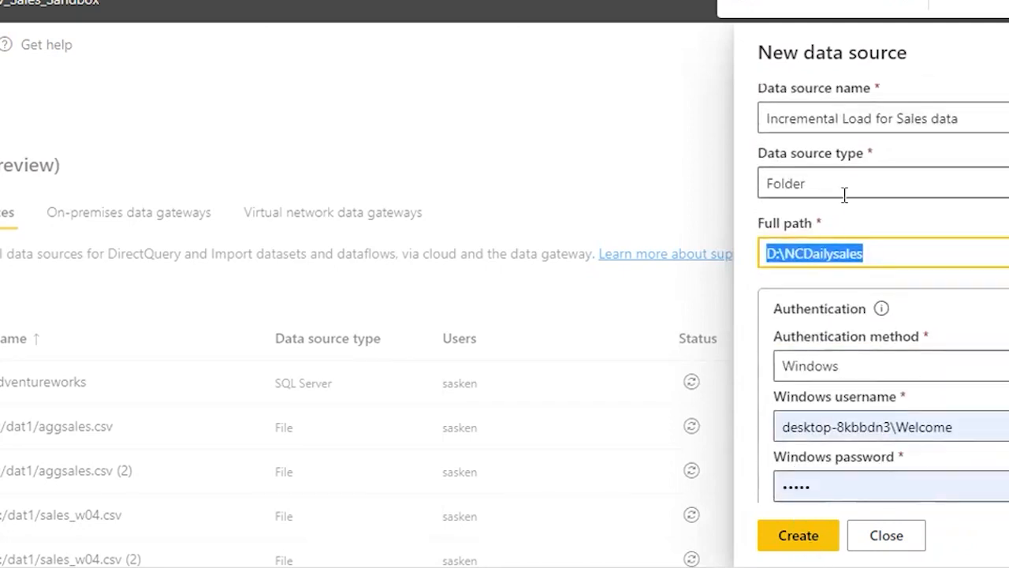
Check the Windows username and fill in the saved username and password again.
drag(892, 427, 729, 416)
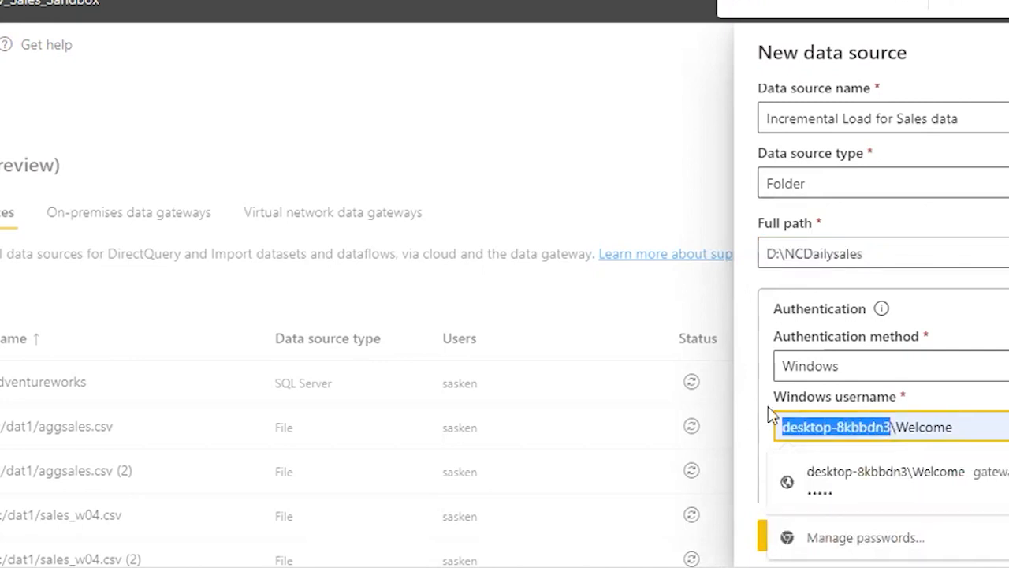
click(1002, 426)
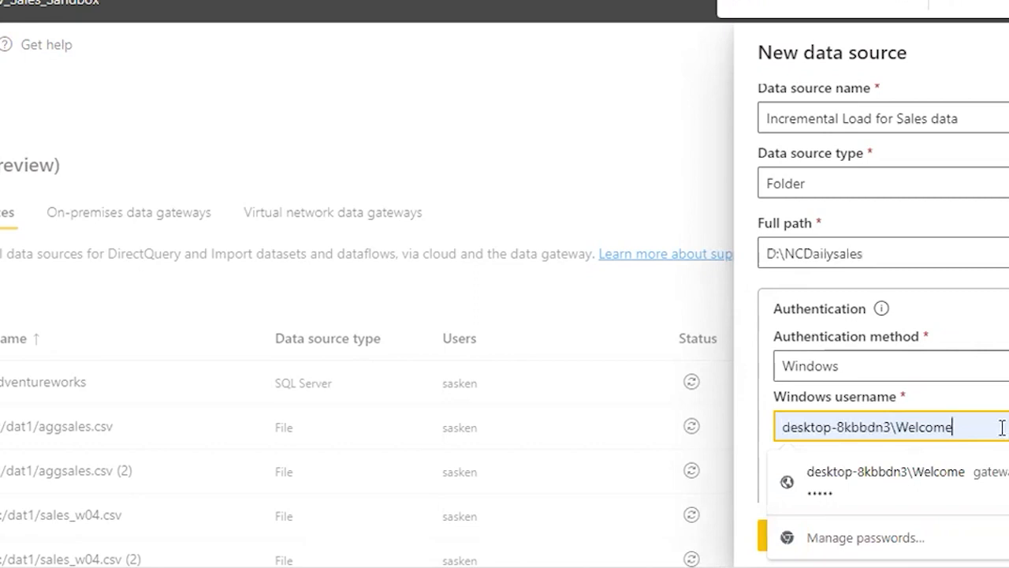
click(885, 477)
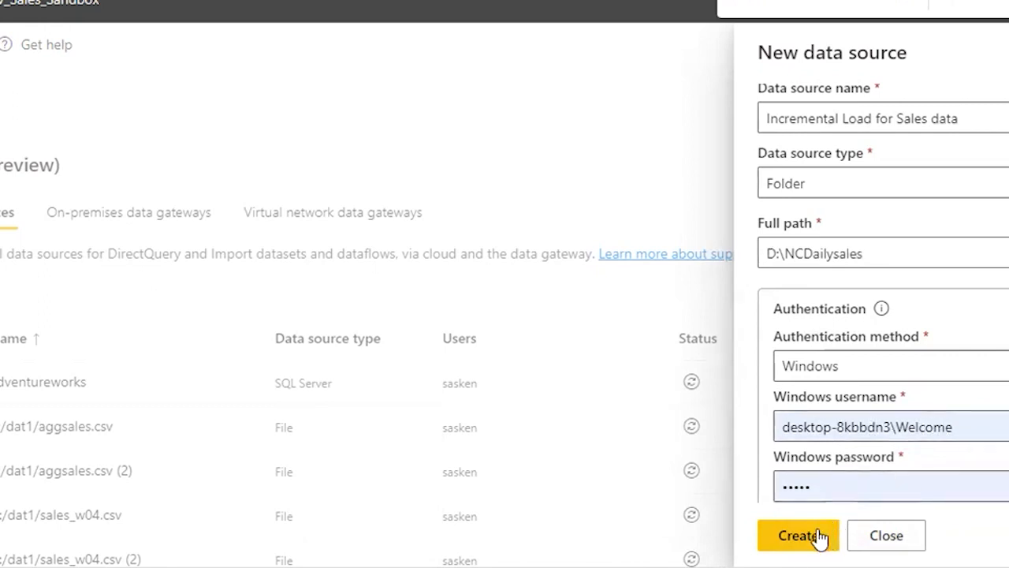
Try appending "Morning" to the gateway cluster name of the new data source.
scroll(851, 414, up, 3)
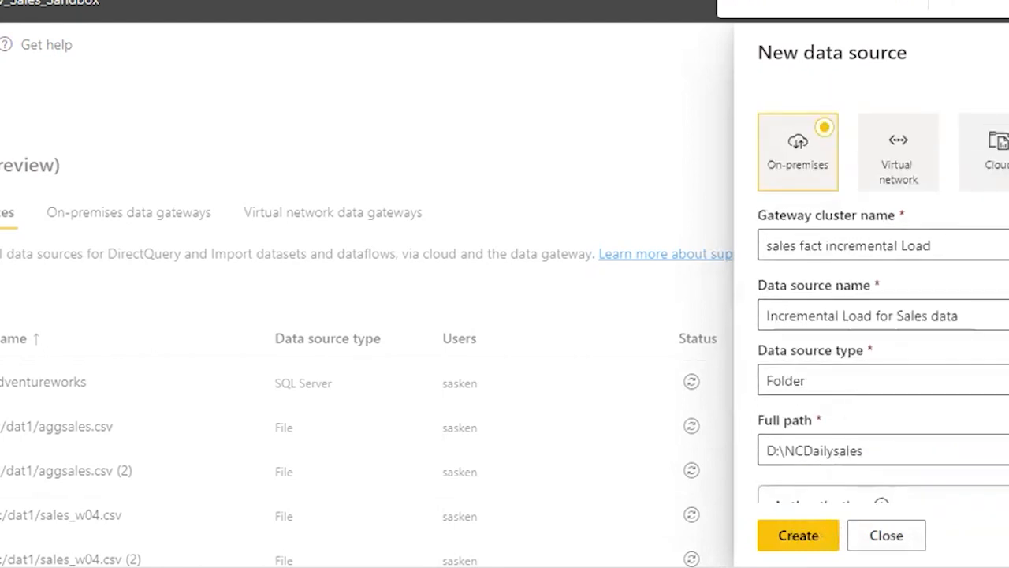
triple_click(961, 246)
click(965, 246)
text(M)
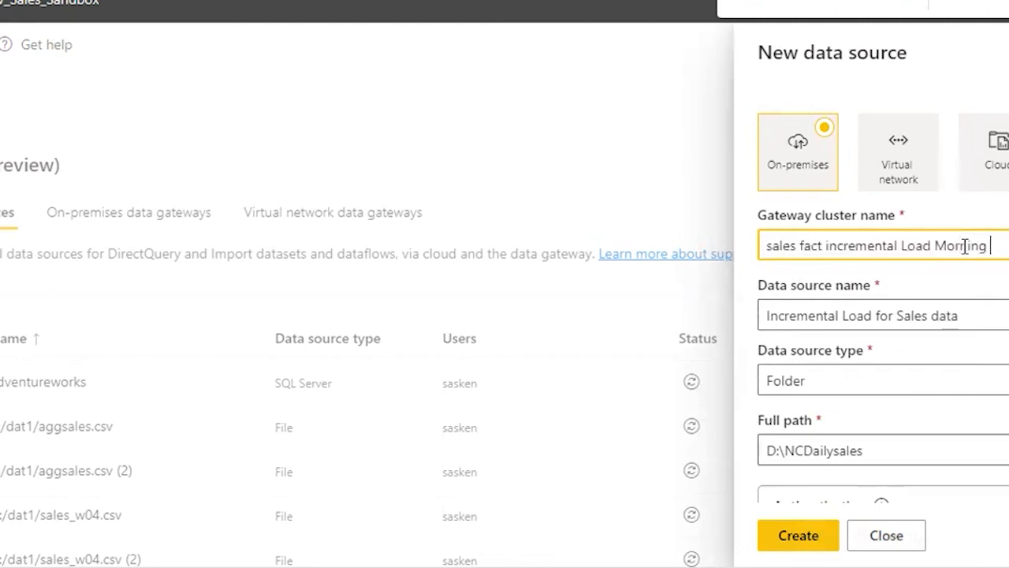
text(orning)
Create the Incremental Load for Sales data source and close its settings.
click(827, 540)
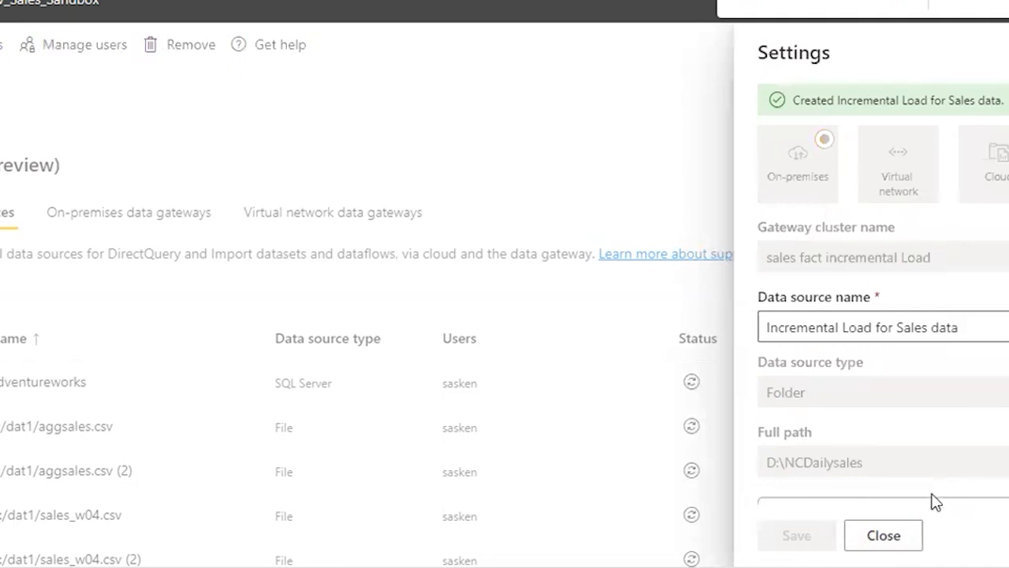
click(883, 535)
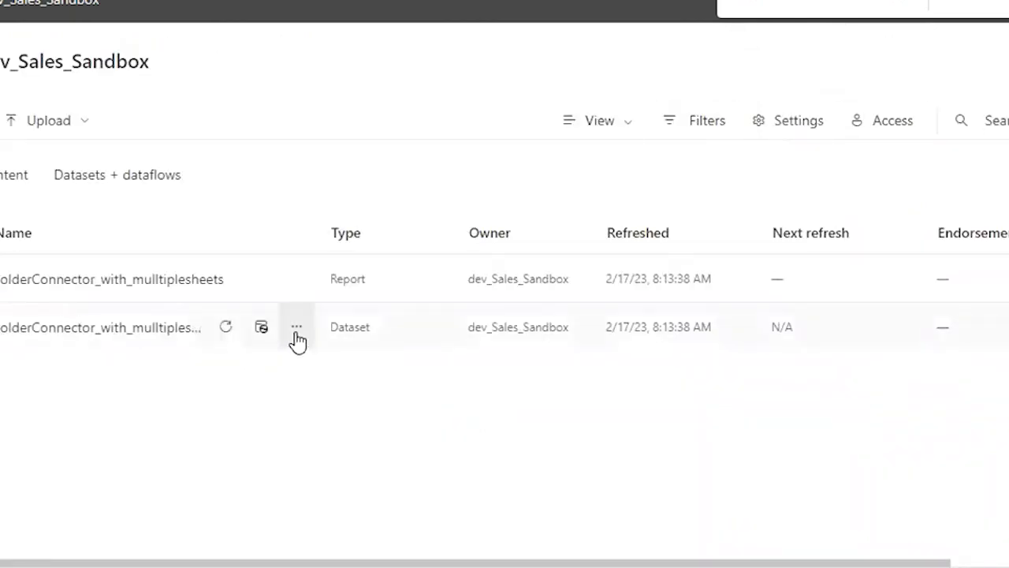
Open the settings of the FolderConnector_with_mulltiplesheets dataset and expand its gateway connection section.
click(294, 328)
click(356, 279)
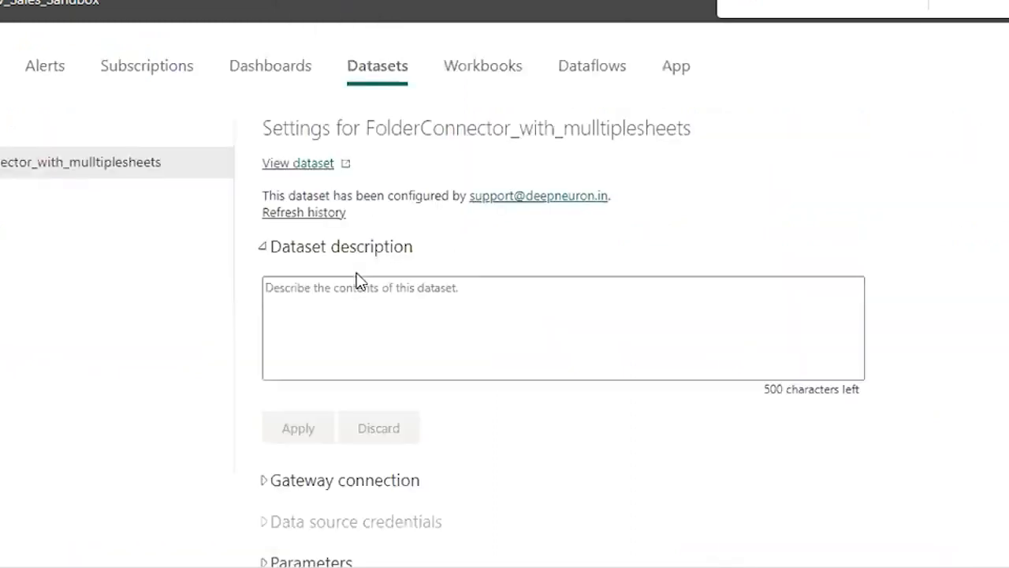
scroll(382, 332, down, 4)
click(267, 188)
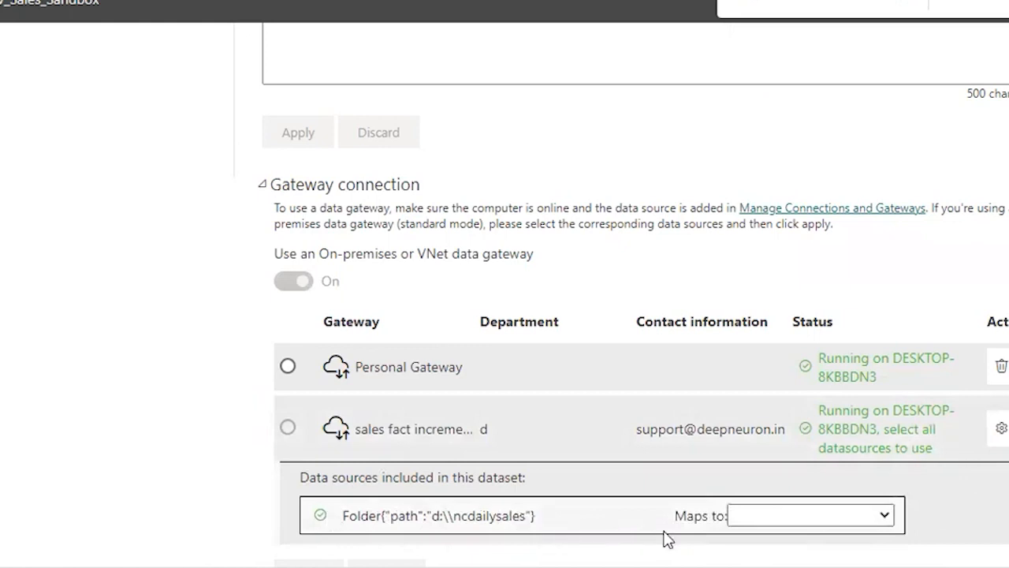
Map the dataset's ncdailysales folder to Incremental Load for Sales data and apply the gateway connection.
click(884, 518)
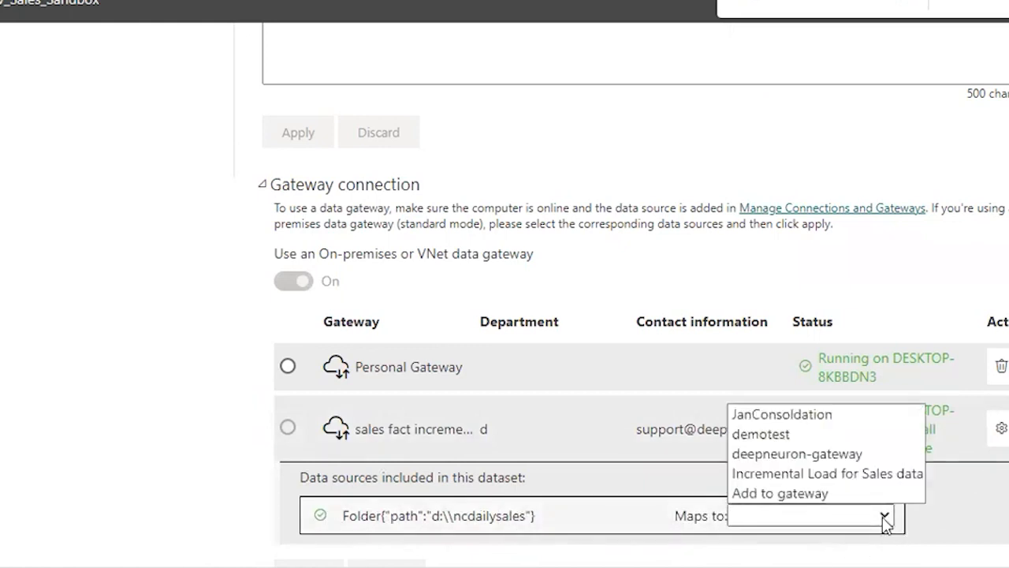
click(867, 473)
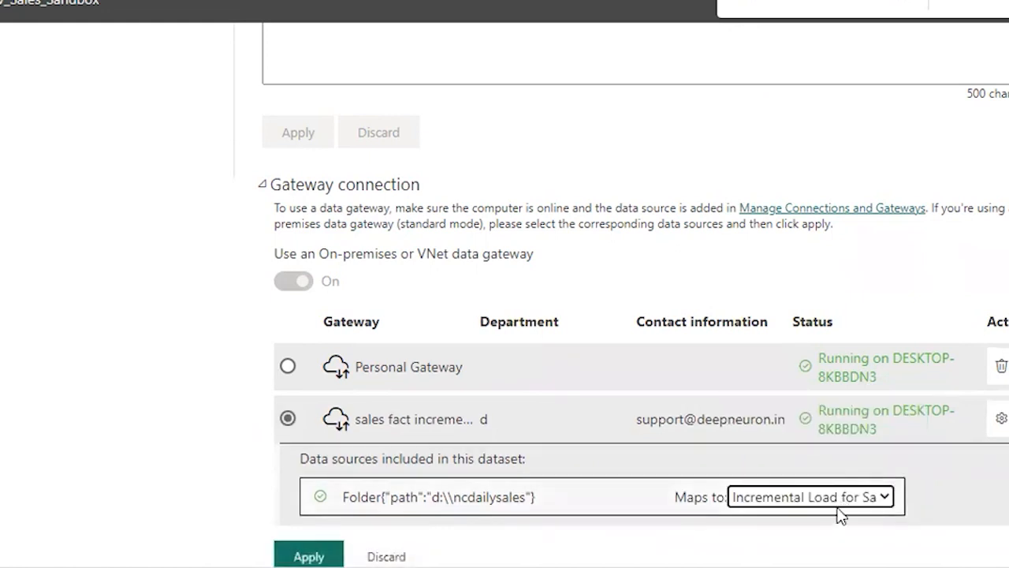
click(887, 498)
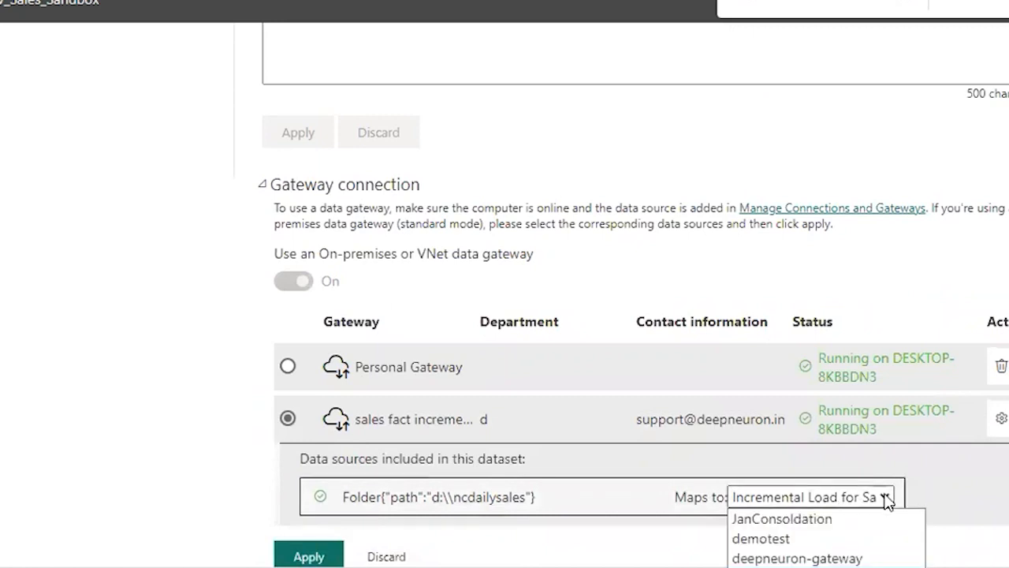
click(887, 498)
scroll(887, 498, down, 4)
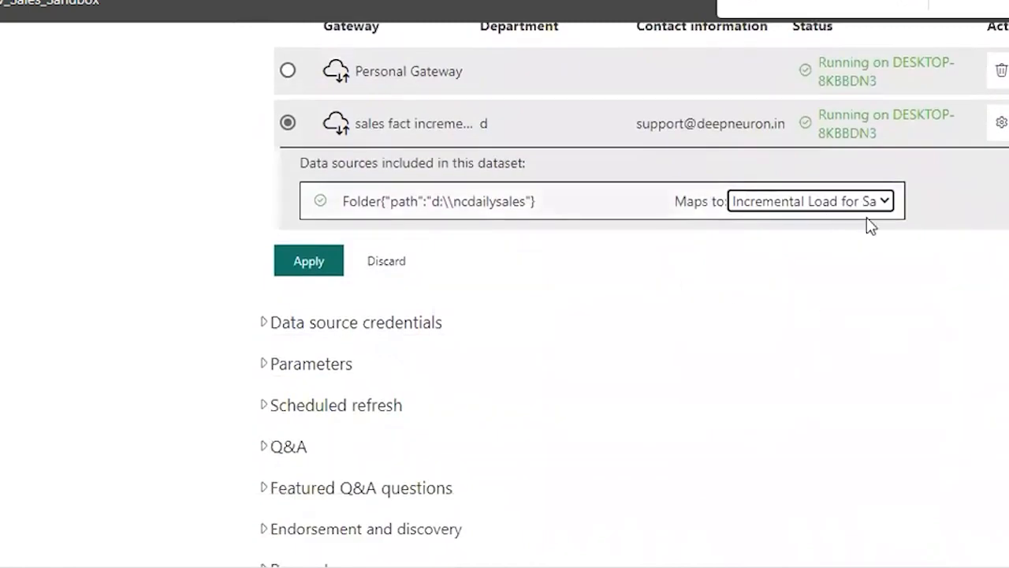
click(289, 263)
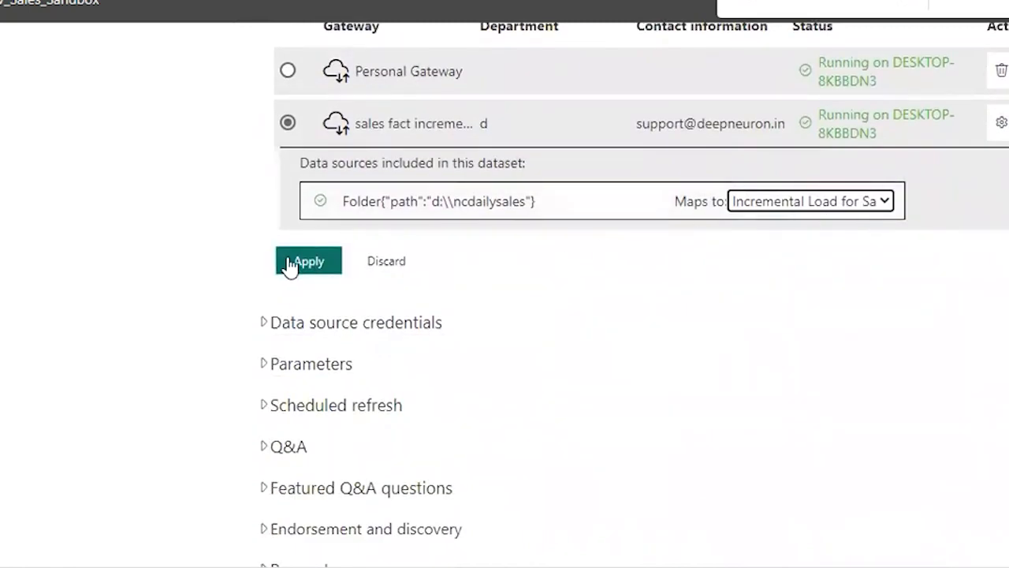
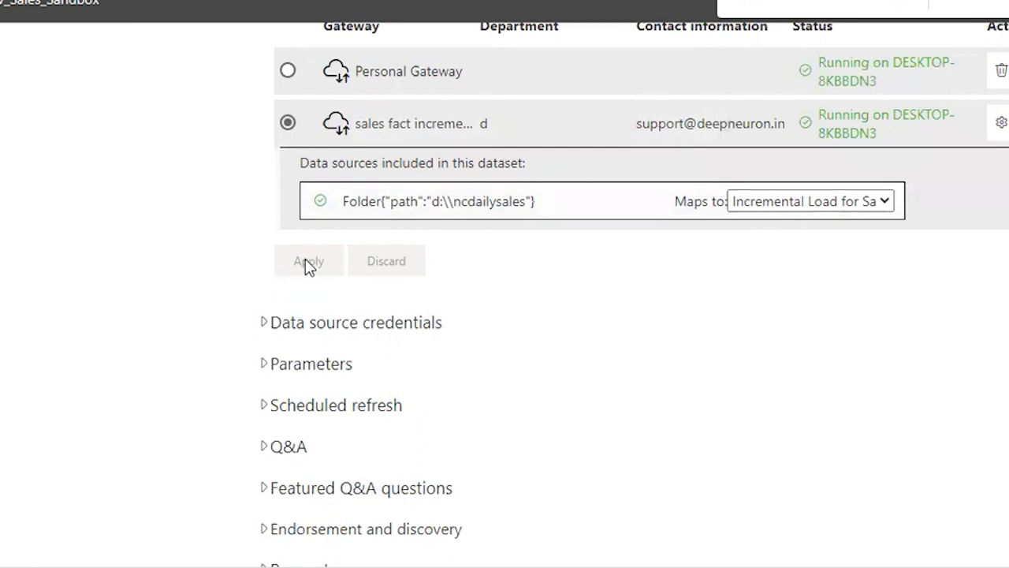
Expand the dataset's scheduled refresh settings and turn on the refresh schedule.
scroll(556, 280, down, 2)
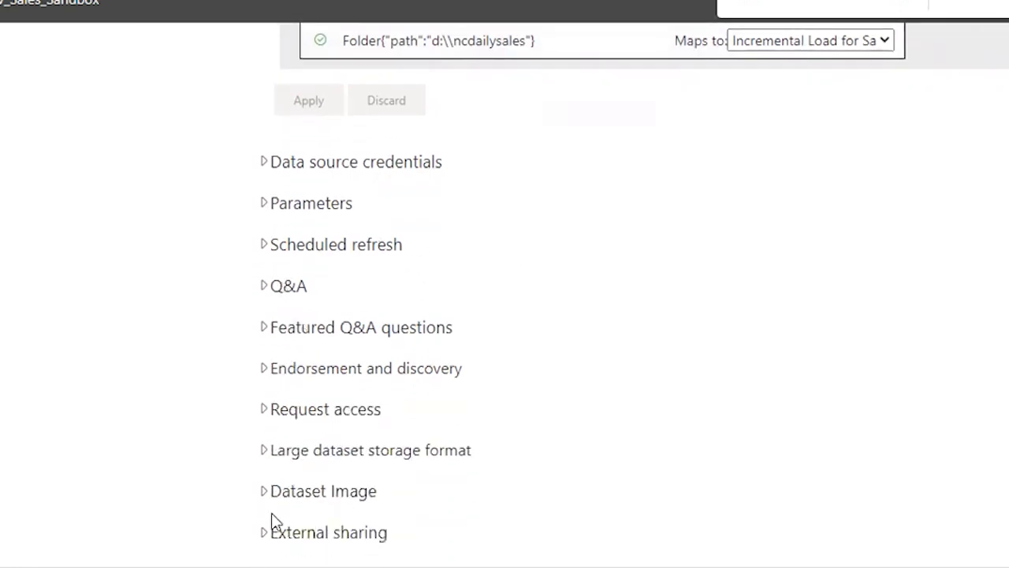
click(261, 254)
click(298, 335)
scroll(529, 299, down, 3)
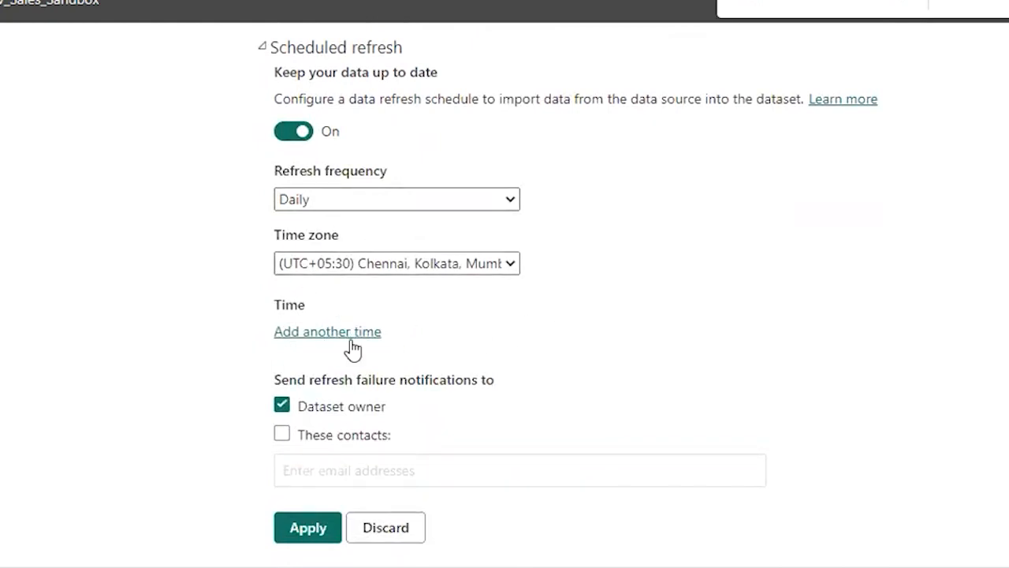
Add a refresh time of 8:30 AM to the dataset's daily refresh schedule.
click(347, 334)
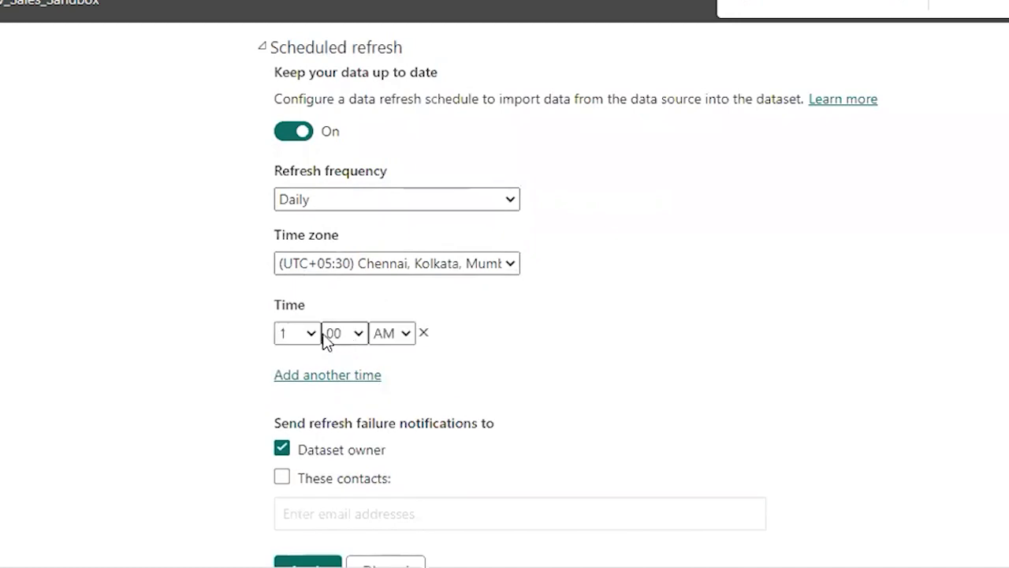
click(312, 332)
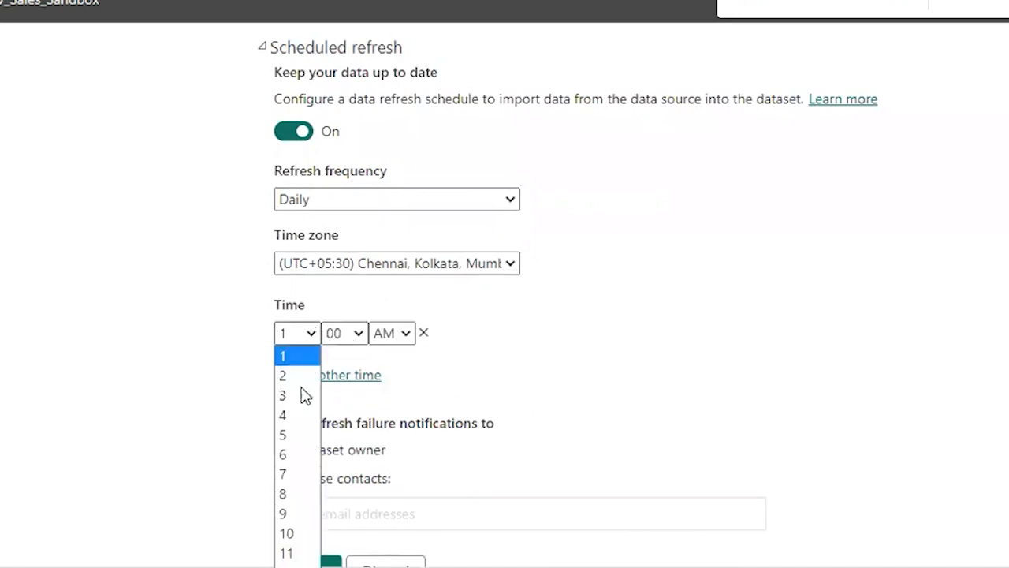
click(305, 490)
click(353, 334)
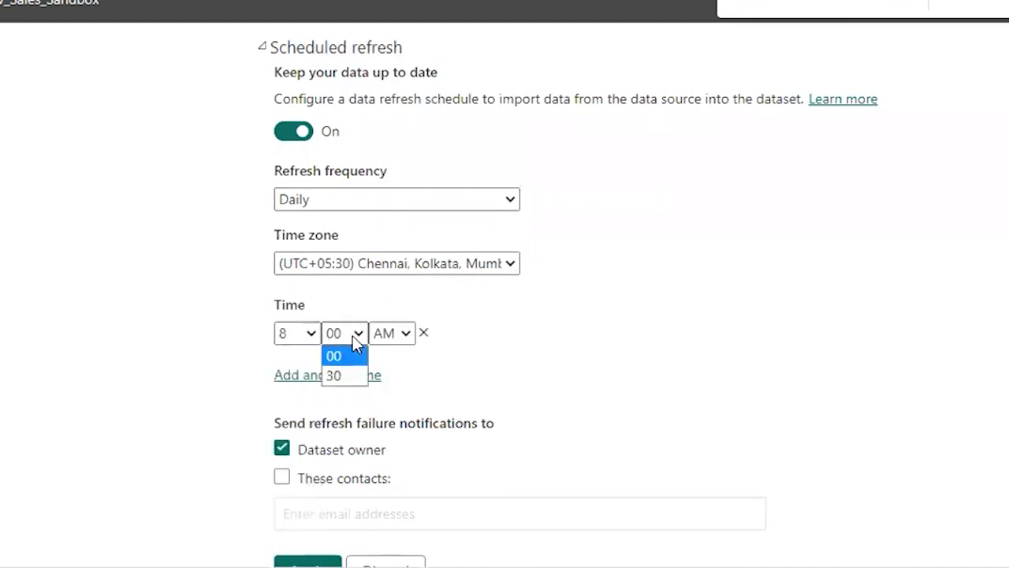
click(334, 375)
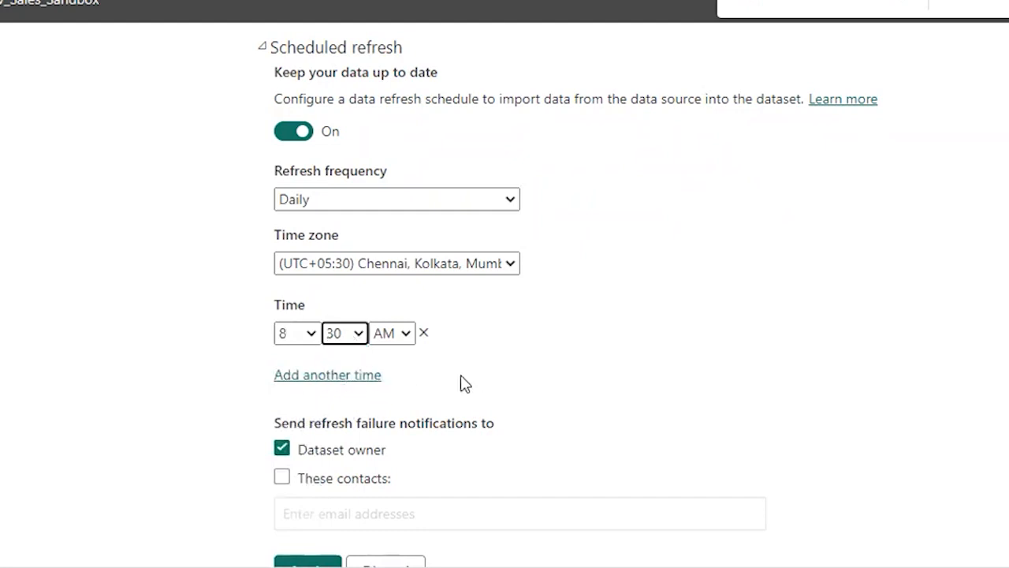
Change the scheduled refresh time to 9:00 AM and apply the refresh schedule.
click(359, 338)
click(307, 341)
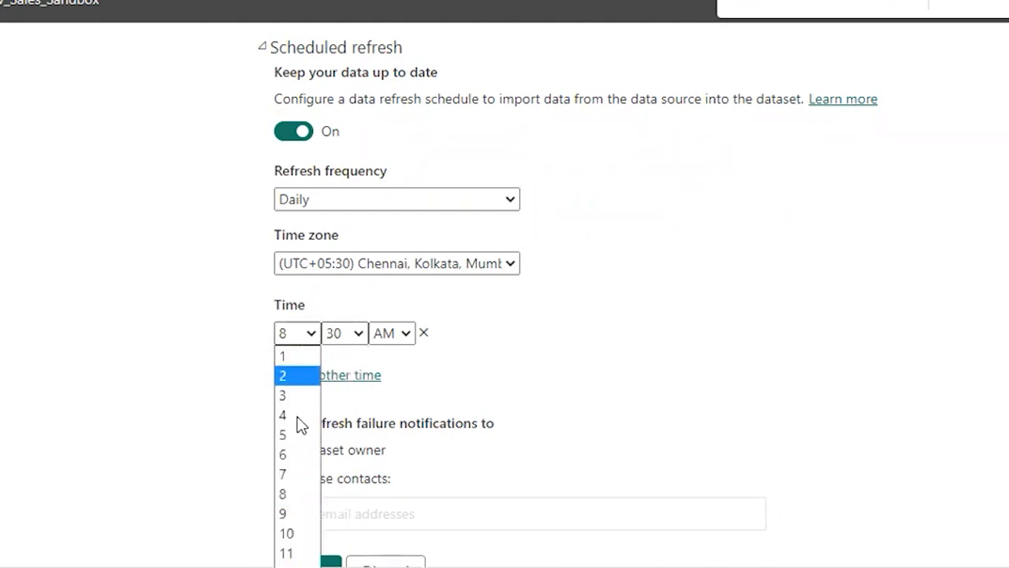
click(295, 512)
click(357, 337)
click(354, 356)
scroll(412, 412, down, 4)
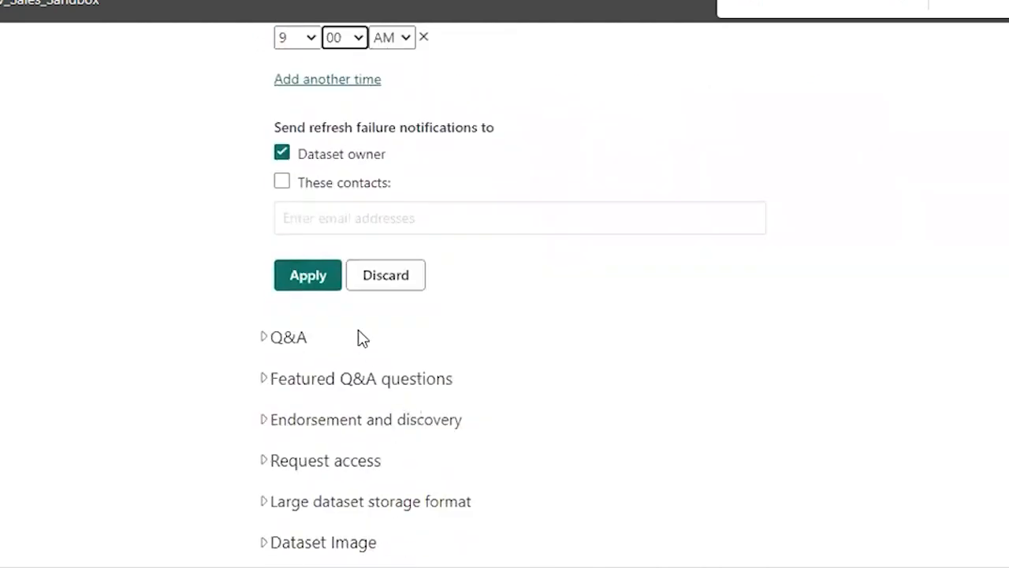
click(315, 288)
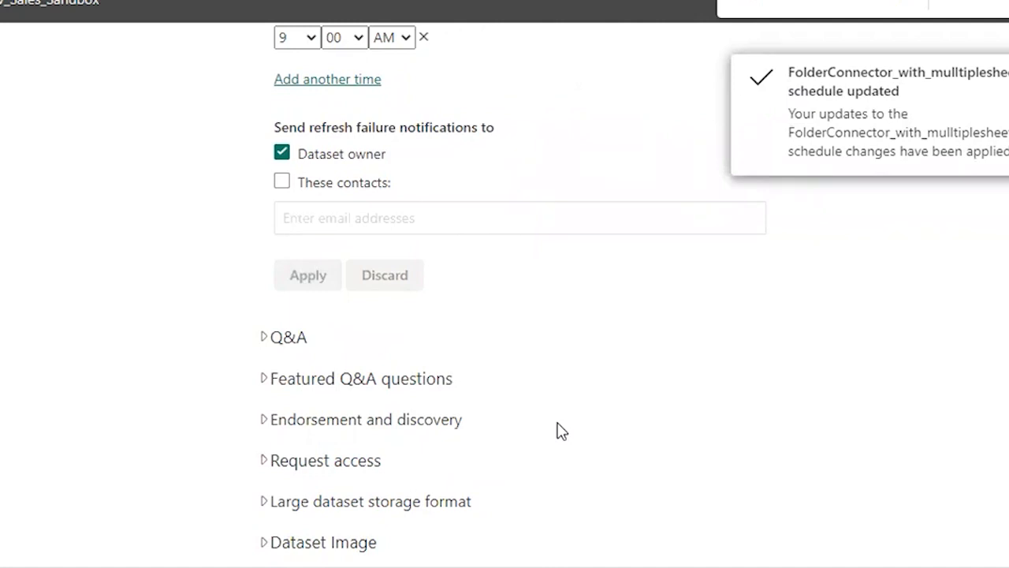
Review the files in the NCDailysales folder alongside the dataset's gateway mapping and scheduled refresh settings.
key(alt+Tab)
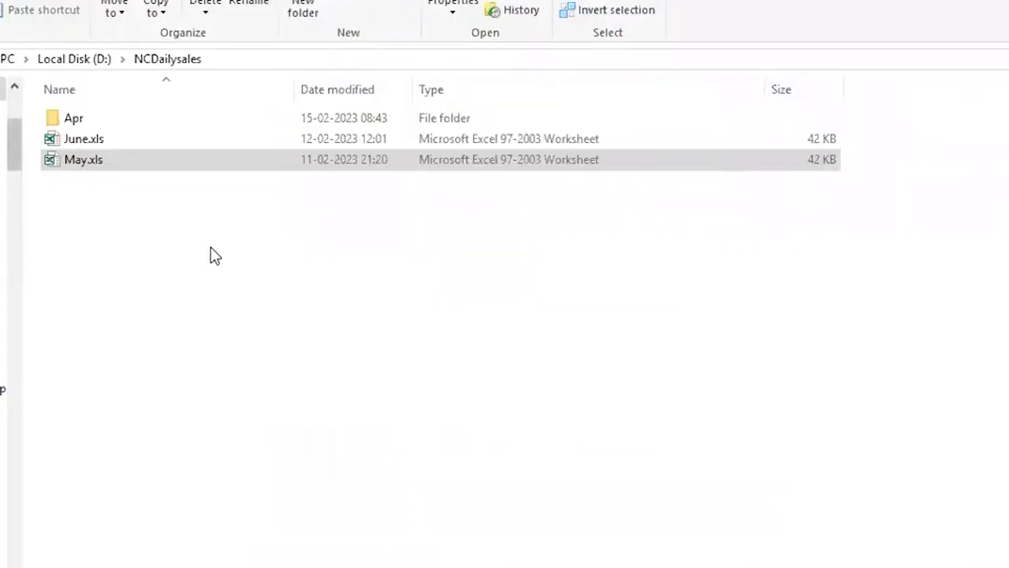
key(alt+Tab)
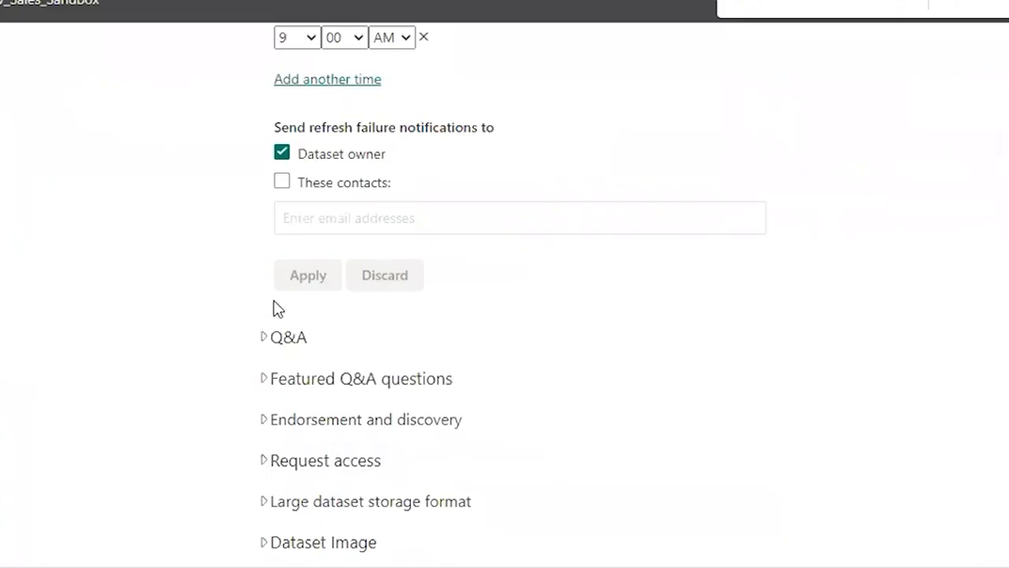
key(alt+Tab)
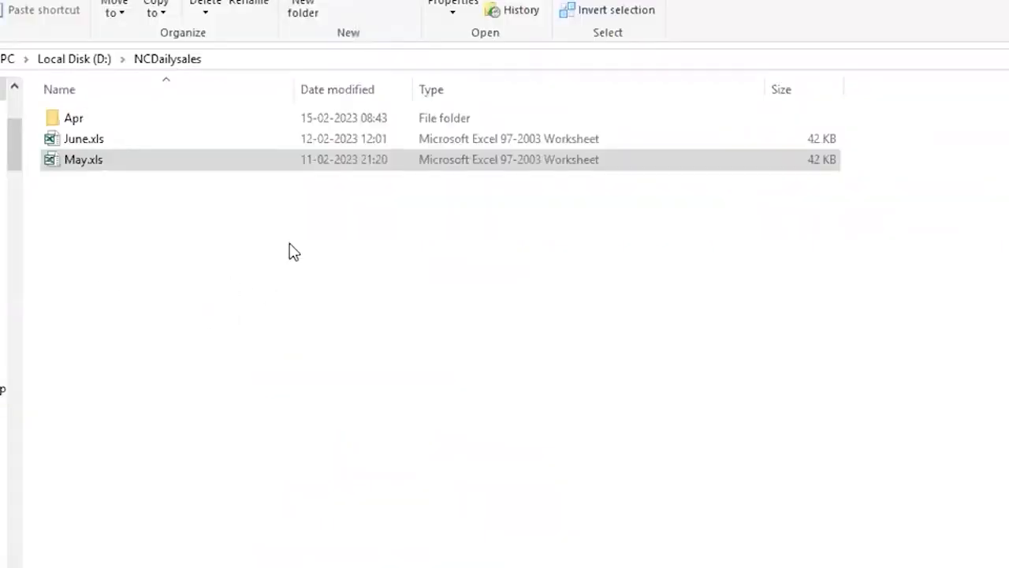
key(alt+Tab)
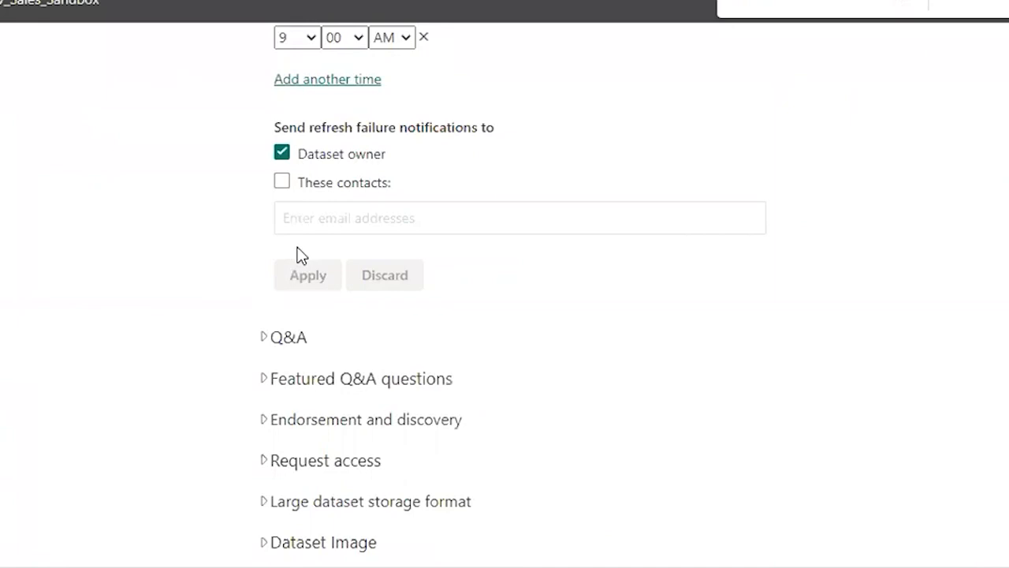
key(alt+Tab)
key(alt+Tab)
scroll(593, 205, up, 8)
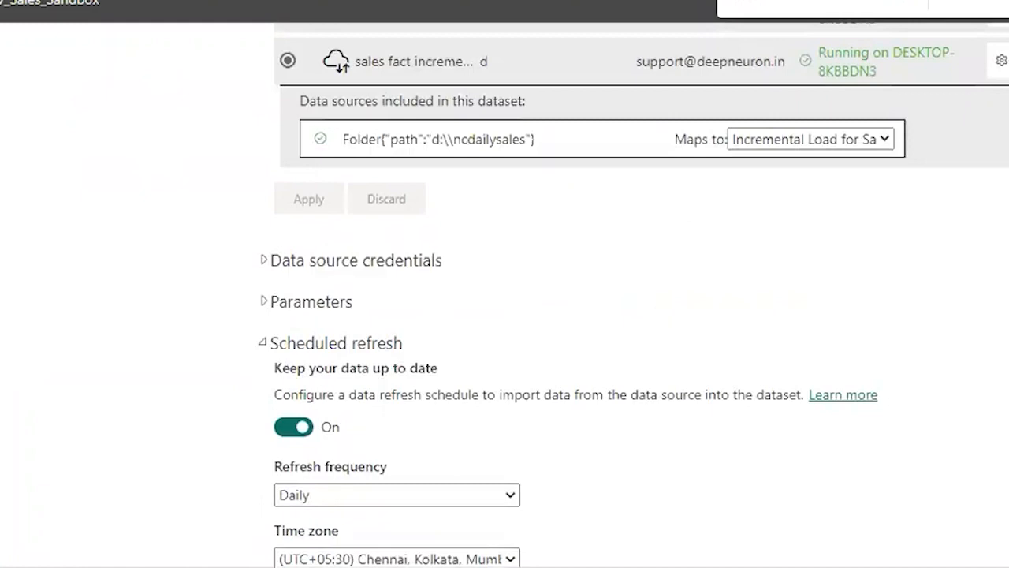
key(alt+Tab)
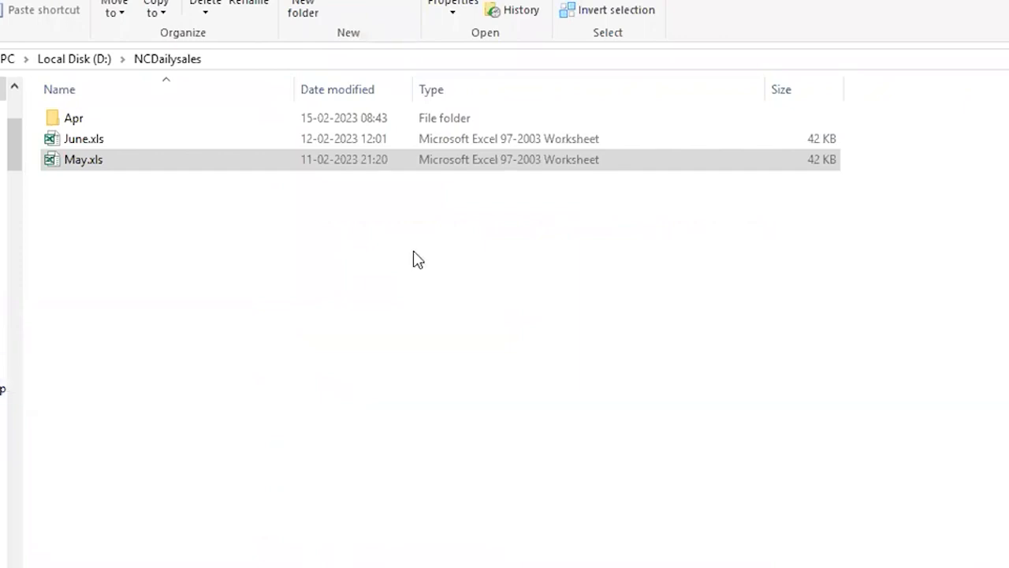
key(alt+Tab)
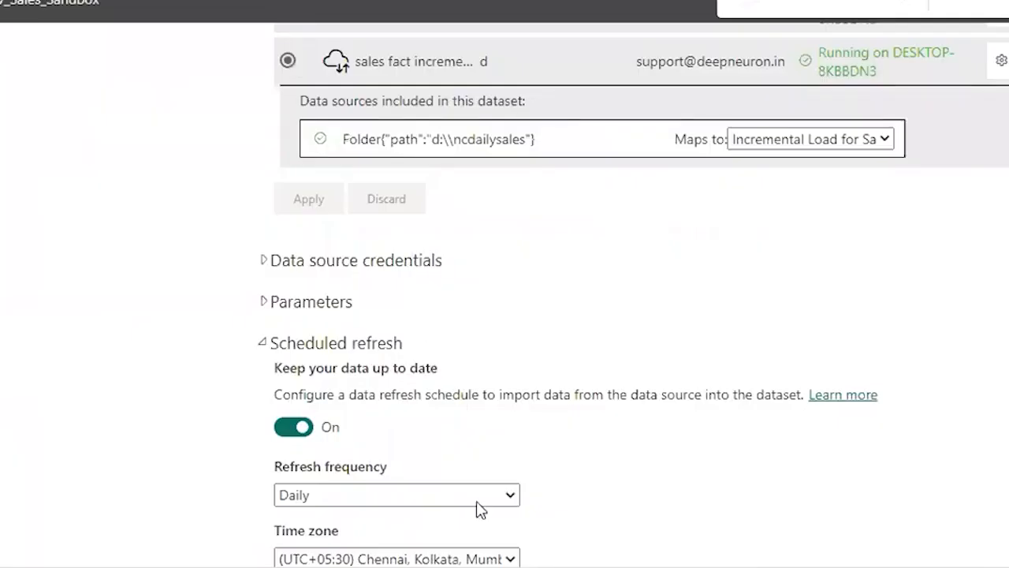
scroll(476, 505, down, 3)
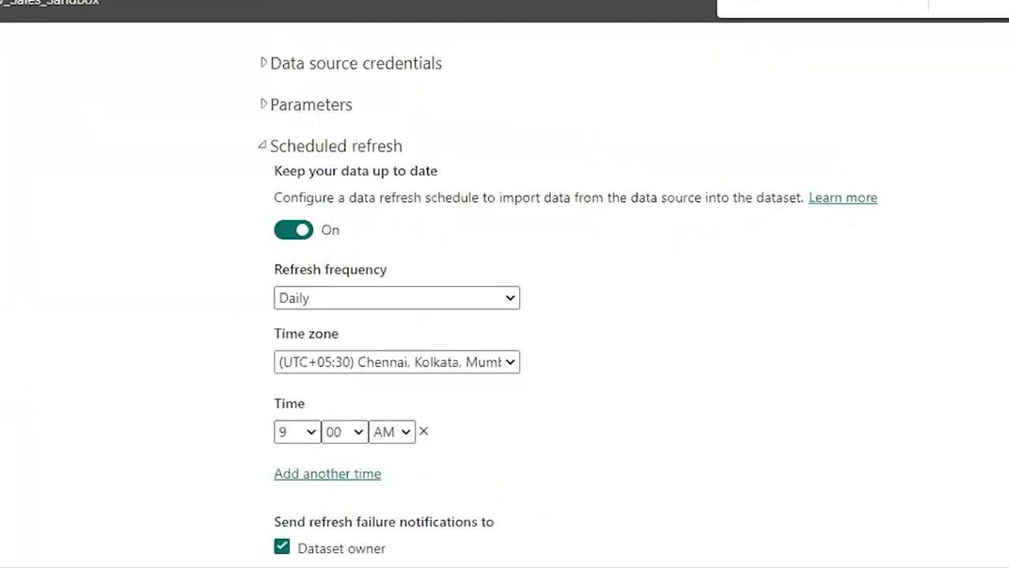
Switch to File Explorer and copy Feb.csv from the D:\stu folder.
key(alt+Tab)
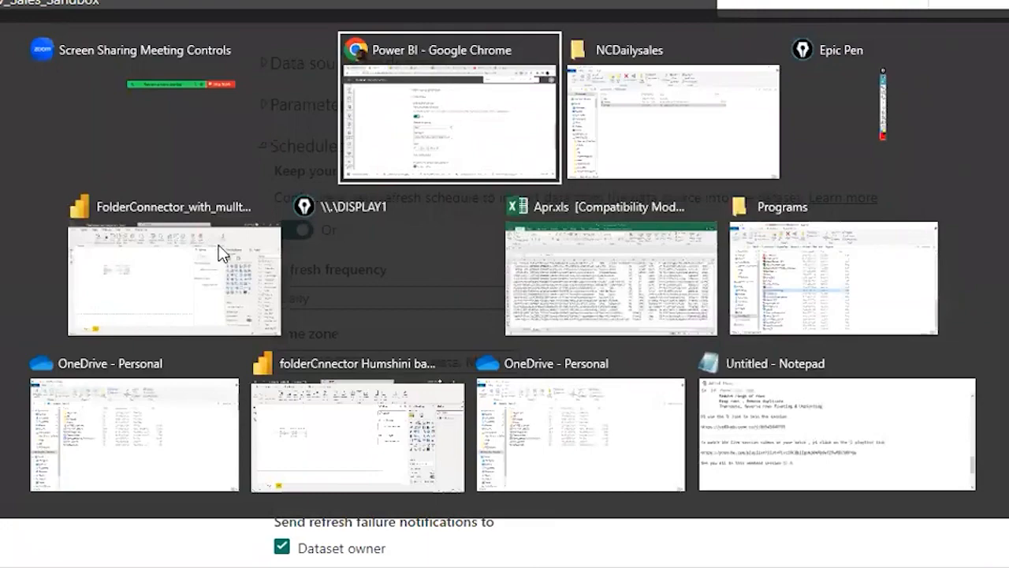
key(alt+Tab)
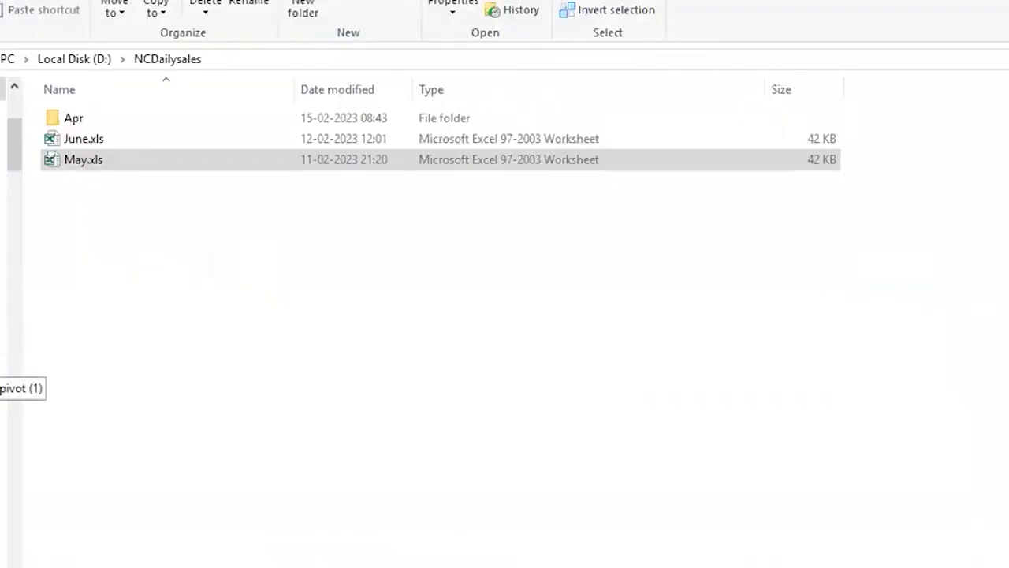
click(2, 365)
click(2, 435)
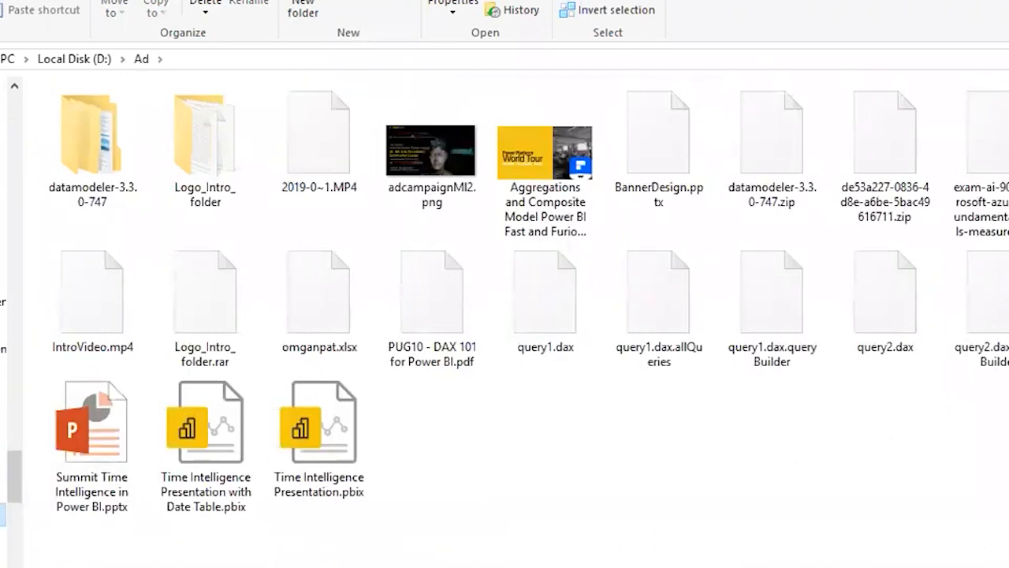
click(3, 515)
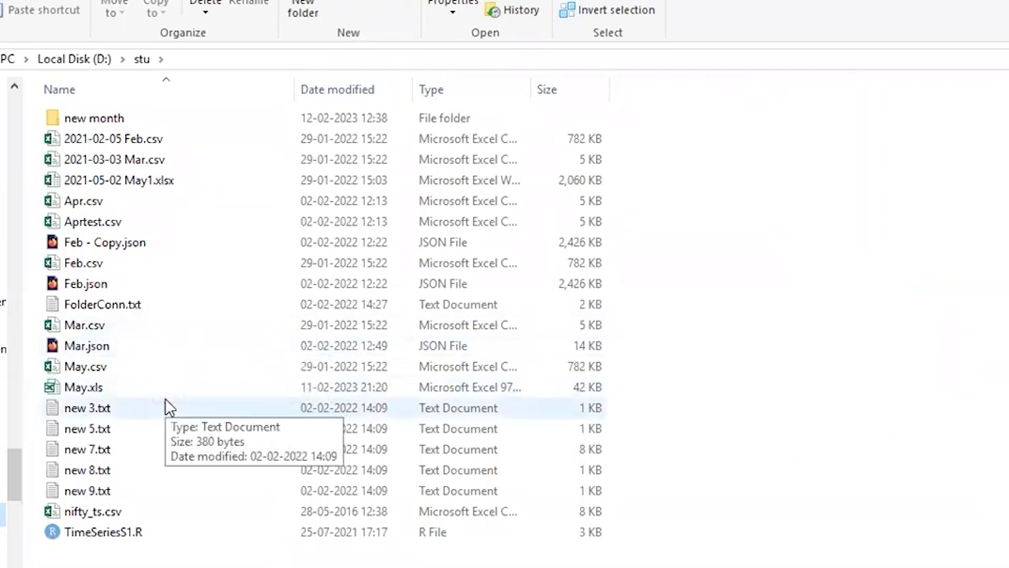
click(91, 271)
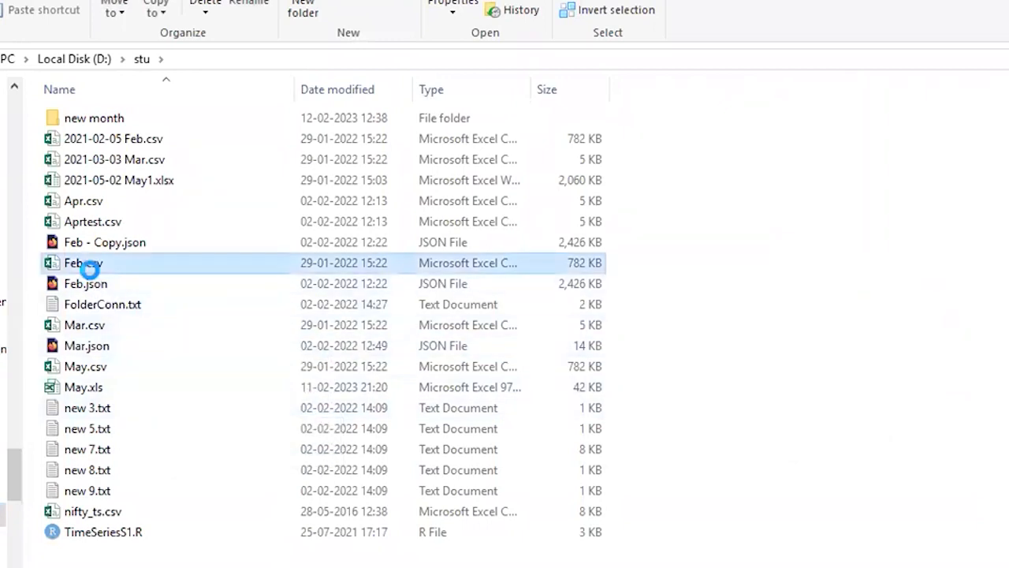
right_click(90, 270)
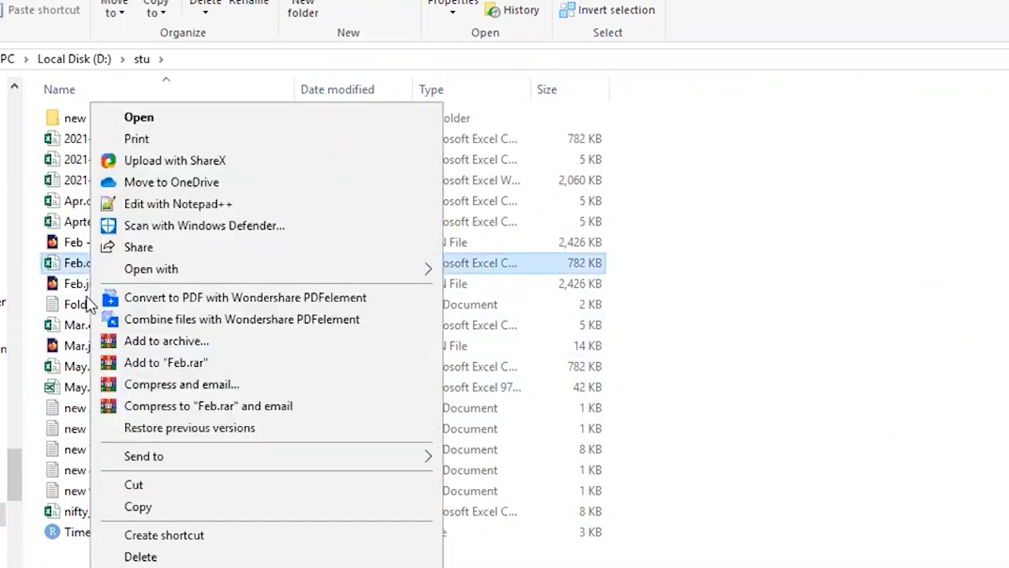
click(136, 513)
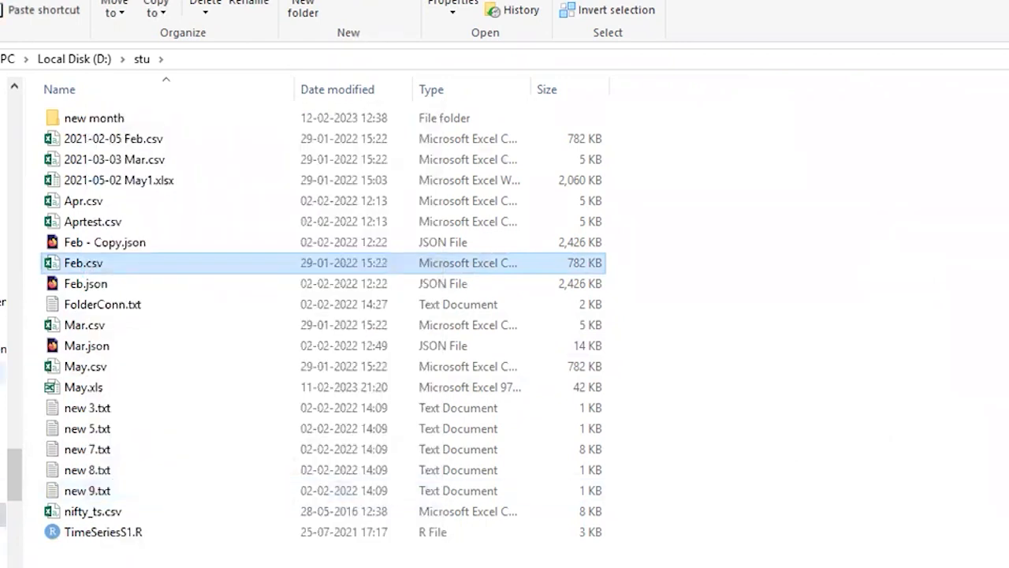
Paste the copied Feb.csv into the D:\NCDailysales folder.
scroll(1, 207, up, 5)
click(2, 207)
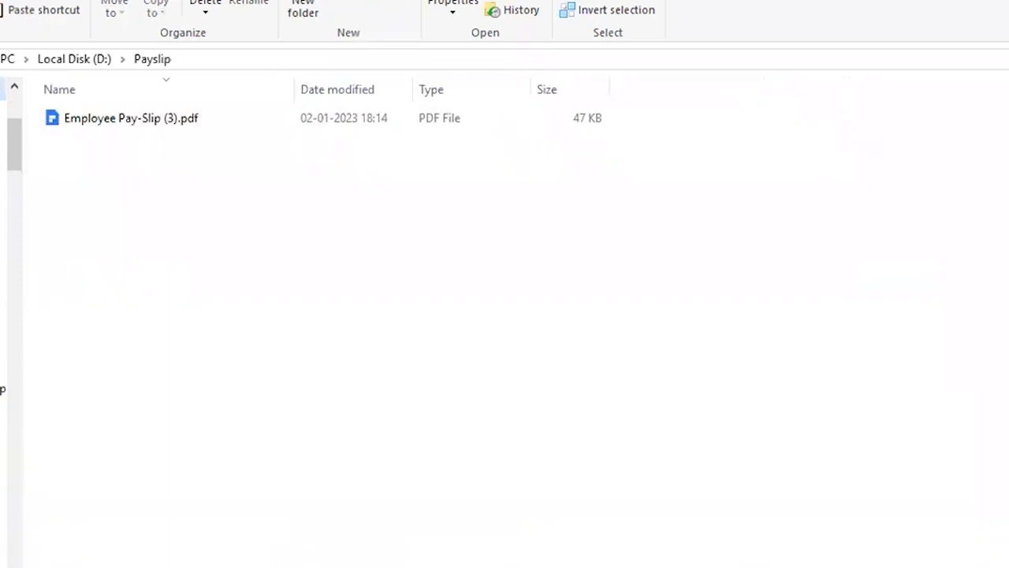
click(2, 198)
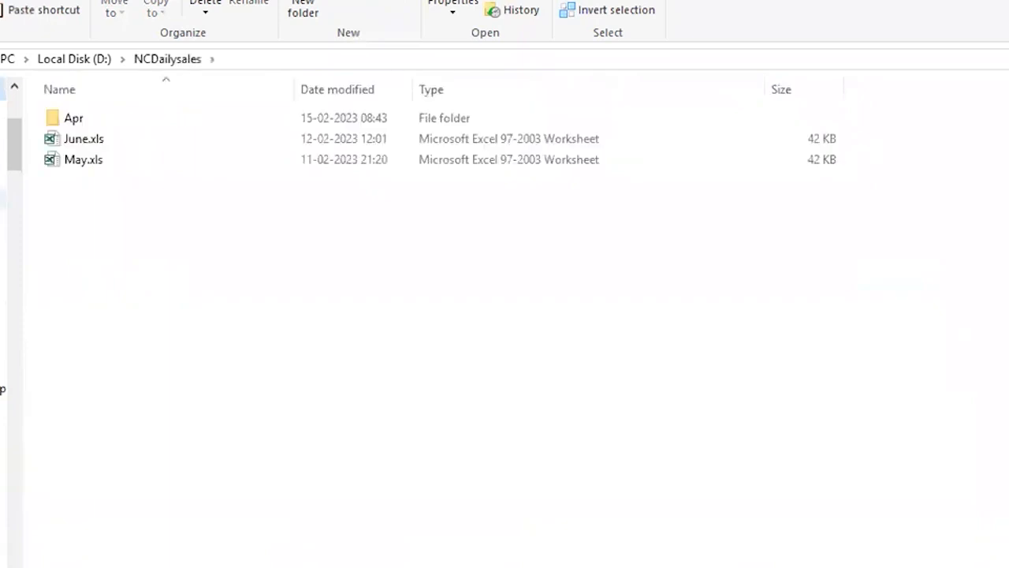
key(ctrl+v)
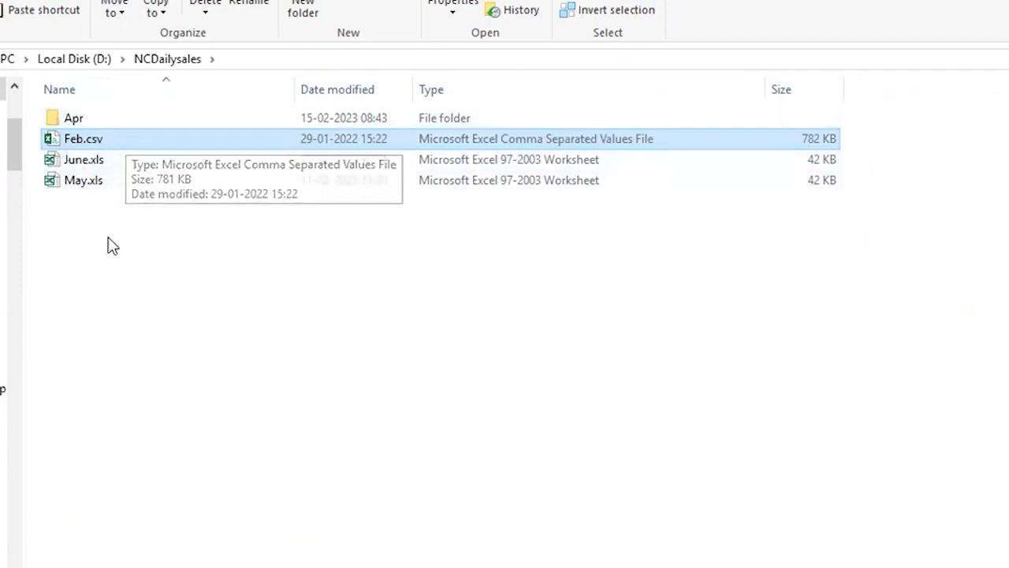
Open the pasted Feb.csv in Excel, save it as the Excel 97-2003 workbook Feb.xls in NCDailysales, and close it.
double_click(84, 148)
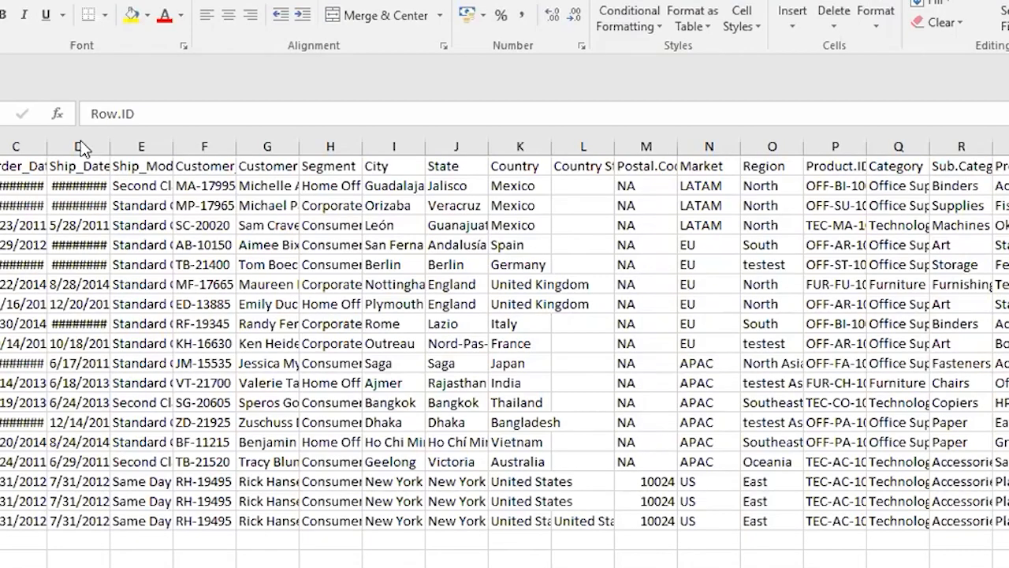
click(79, 144)
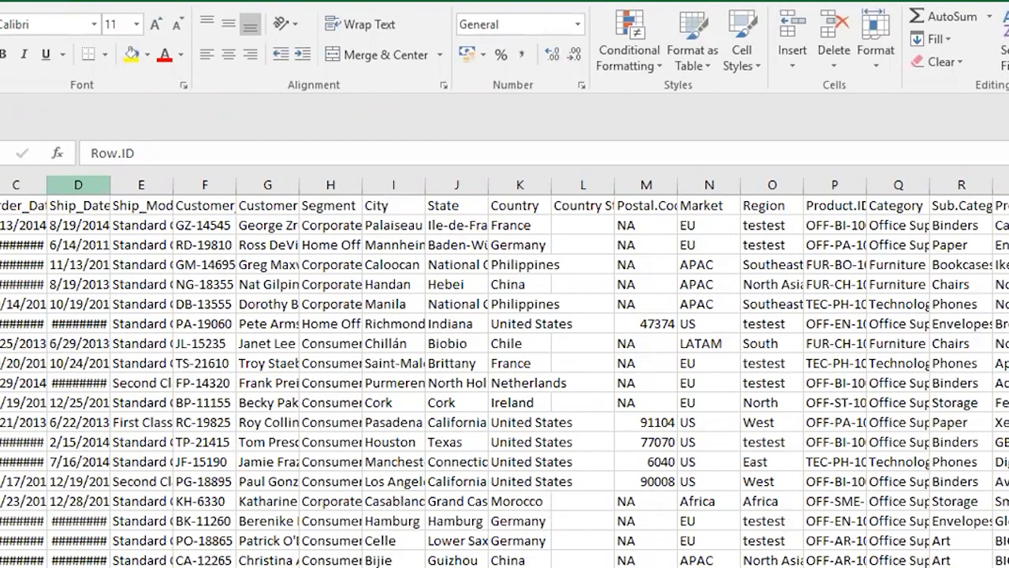
key(alt+f)
key(a)
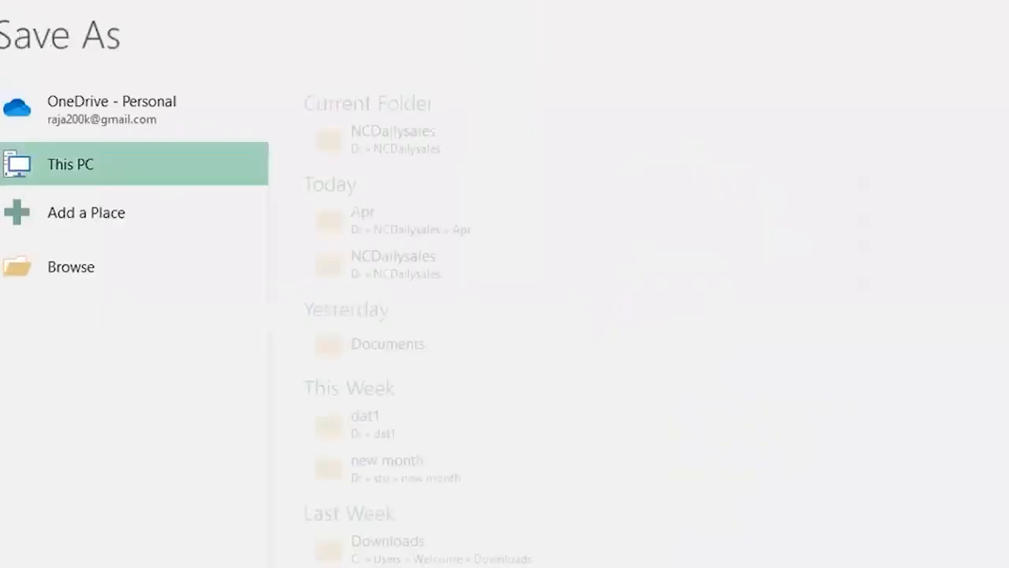
click(82, 268)
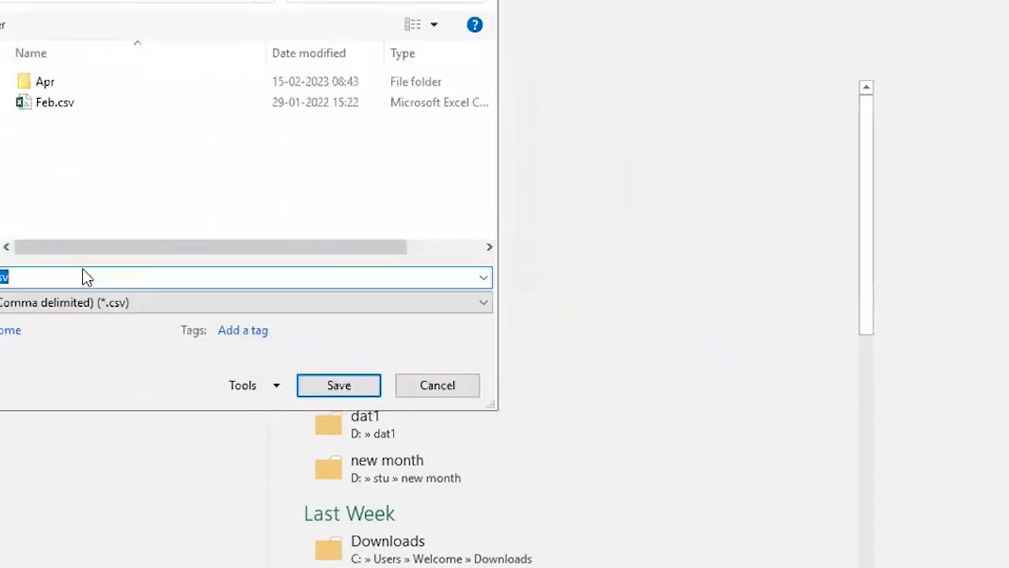
click(483, 278)
click(483, 278)
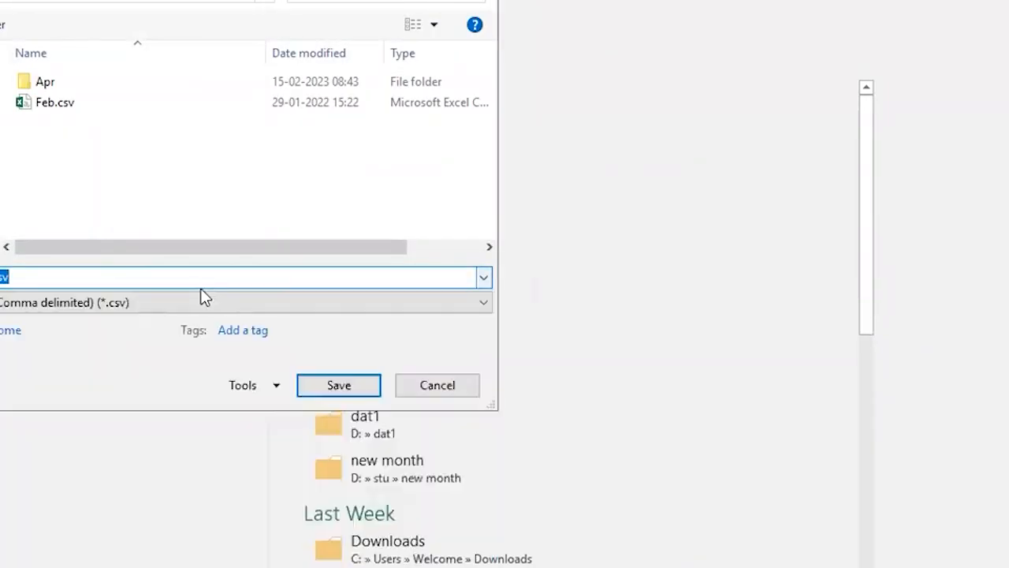
click(200, 300)
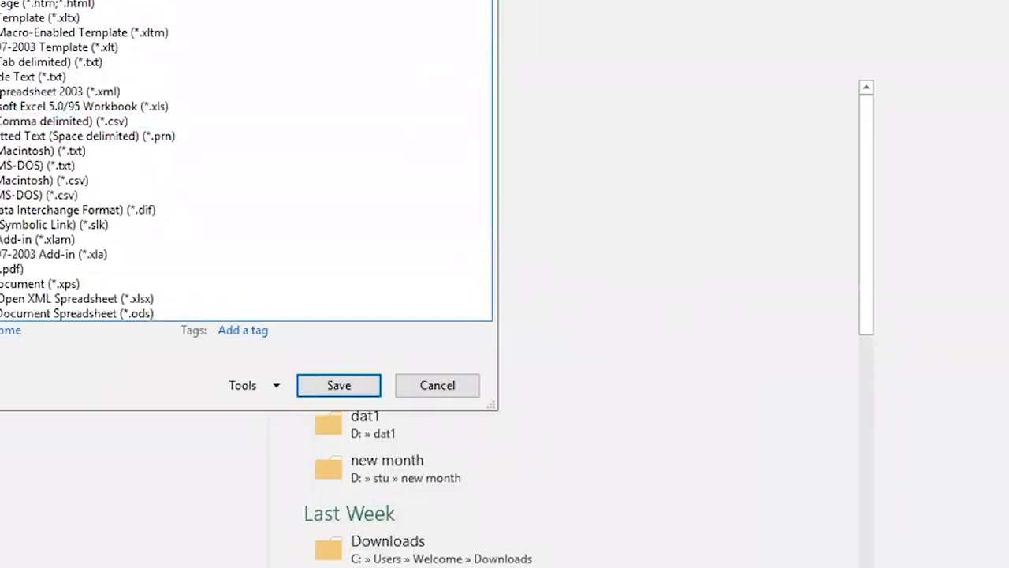
click(165, 0)
click(339, 411)
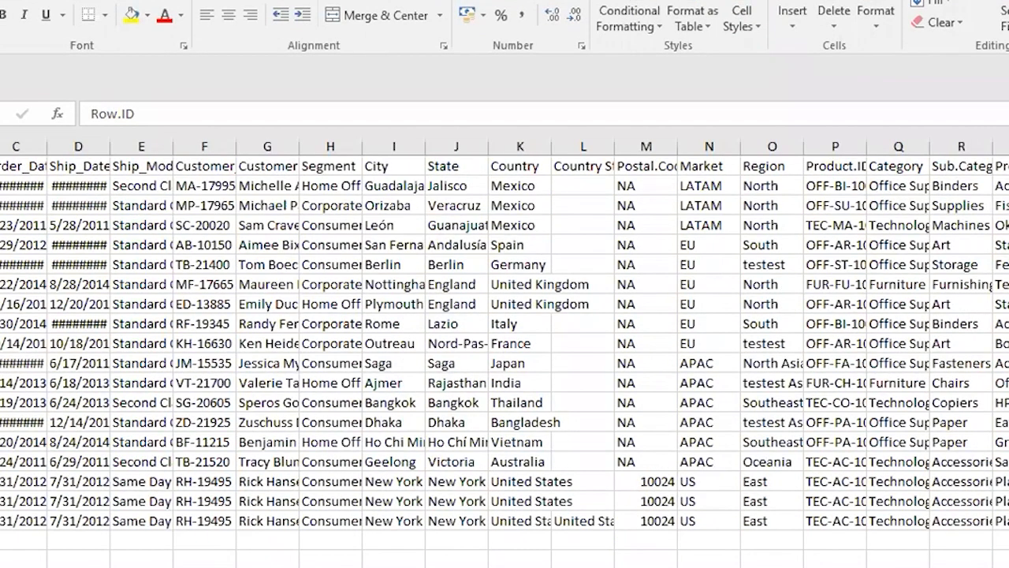
click(1008, 0)
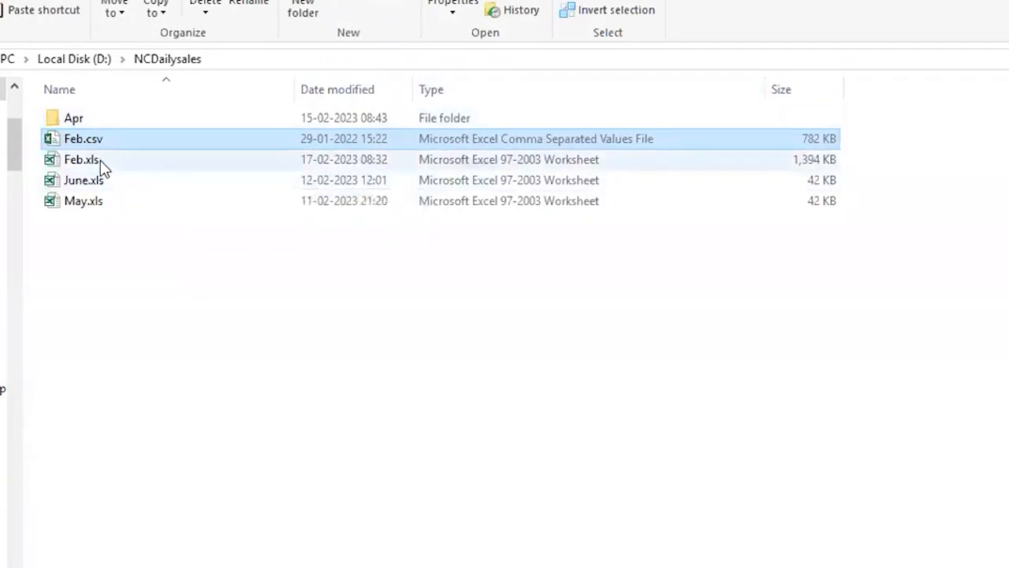
Permanently delete Feb.csv from the NCDailysales folder.
key(F2)
key(Escape)
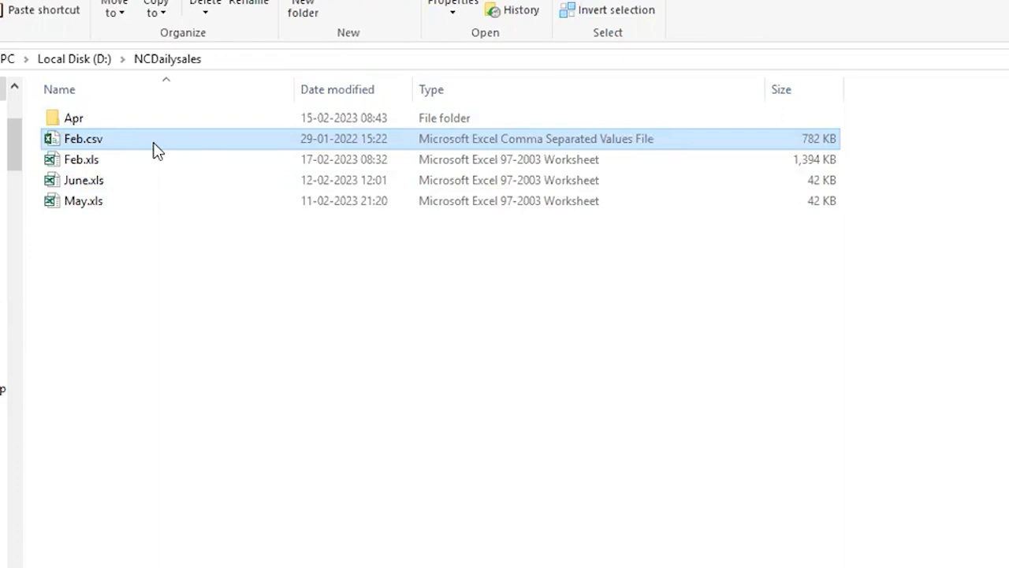
key(shift+Delete)
key(Return)
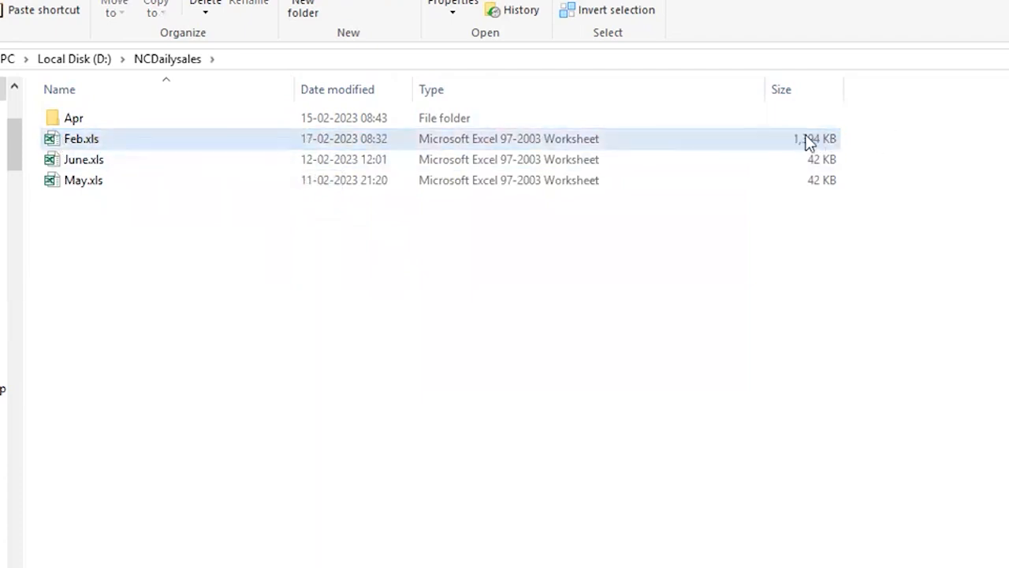
Open Feb.xls from the NCDailysales folder in Excel, review its columns, and close it.
click(52, 144)
double_click(57, 139)
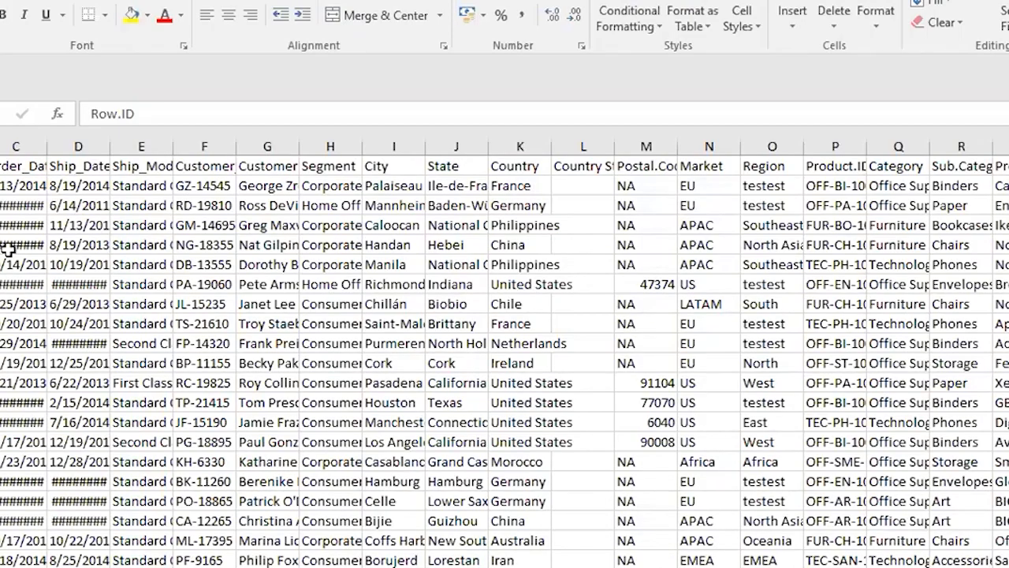
drag(702, 567, 643, 553)
drag(701, 567, 669, 555)
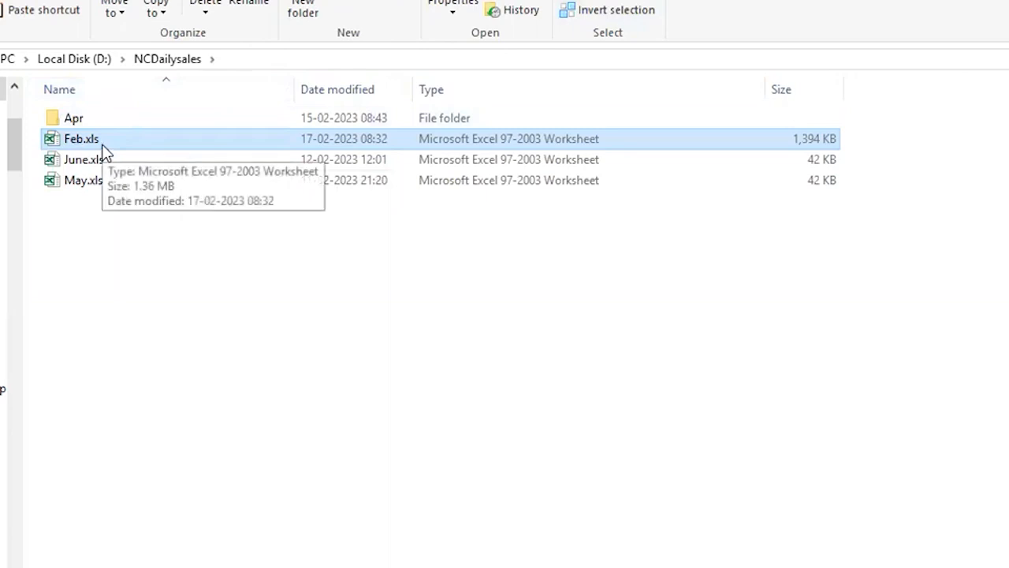
Switch to the Power BI service in Chrome and review the dataset's scheduled refresh settings.
key(alt+Tab)
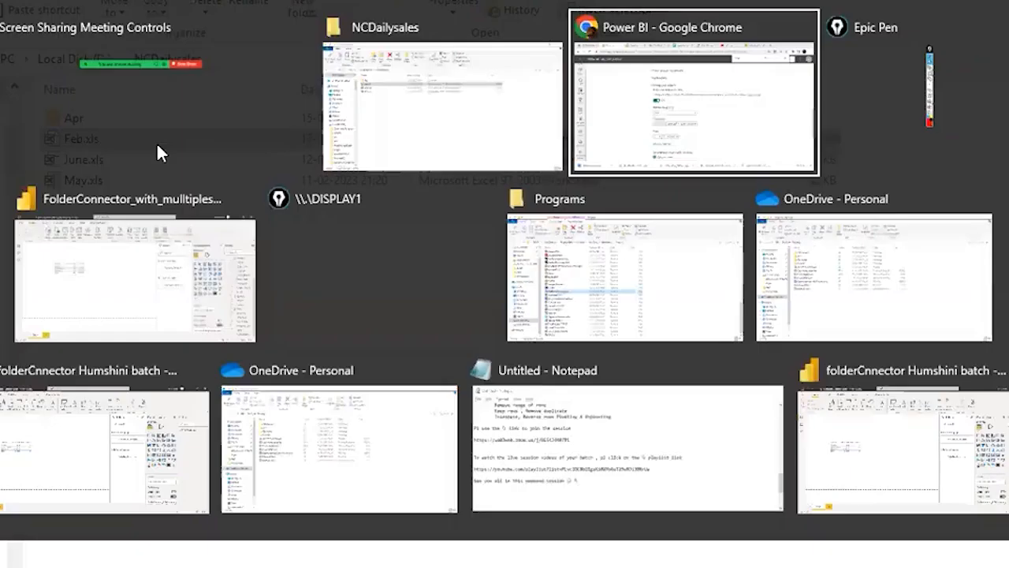
scroll(738, 239, down, 3)
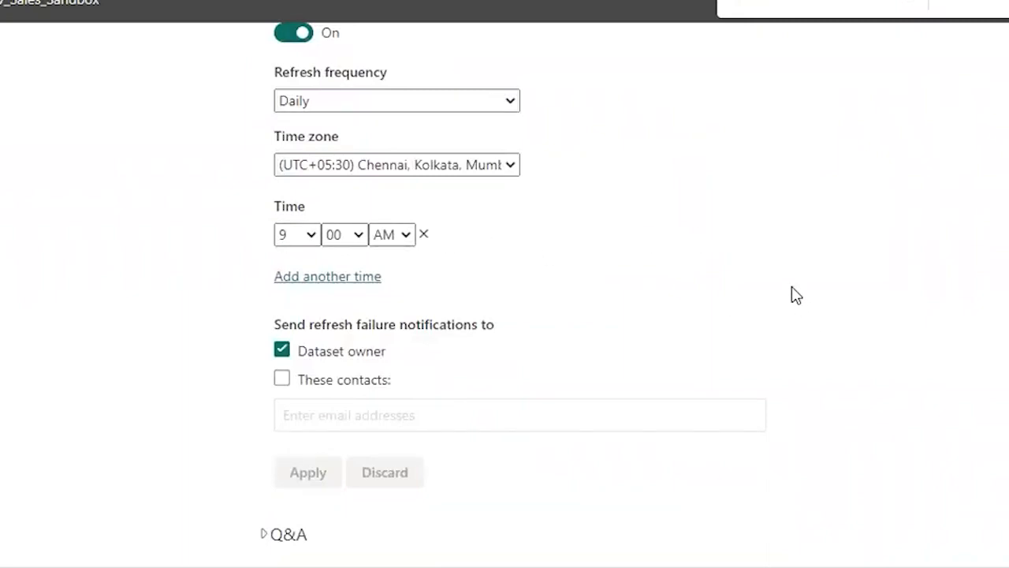
scroll(794, 294, up, 5)
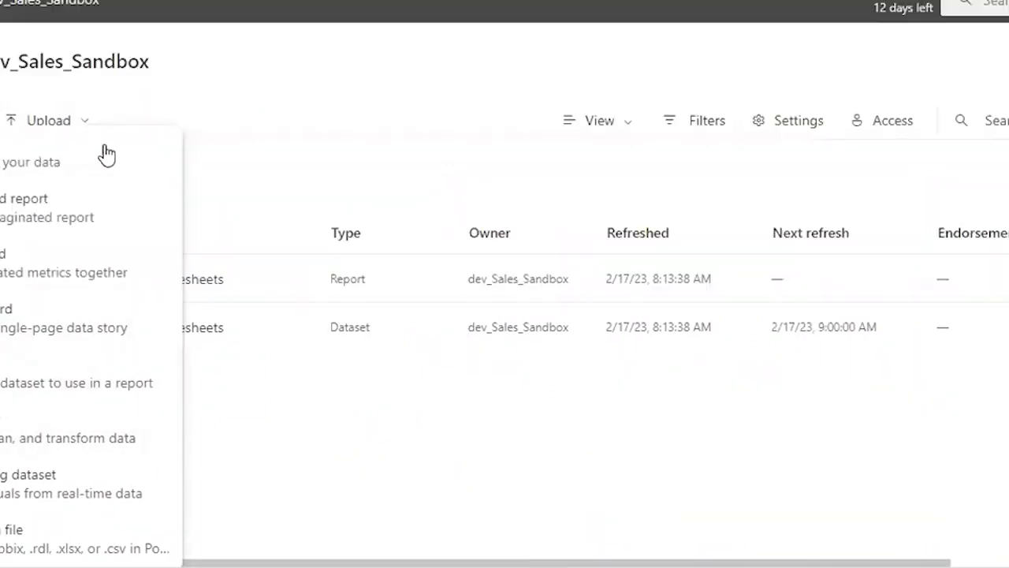
Open the FolderConnector_with_mulltiplesheets report from the dev_Sales_Sandbox workspace.
click(103, 153)
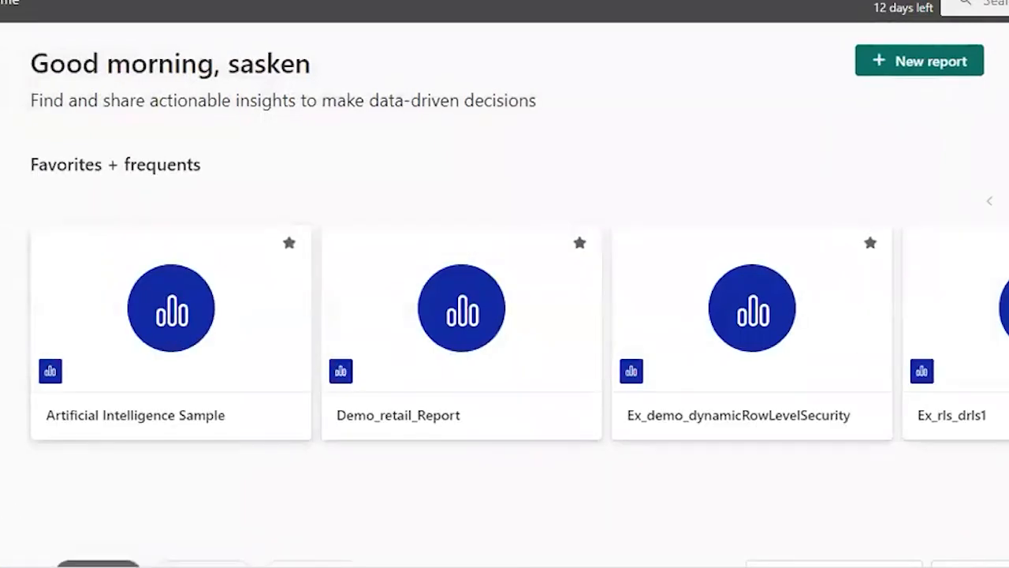
click(0, 495)
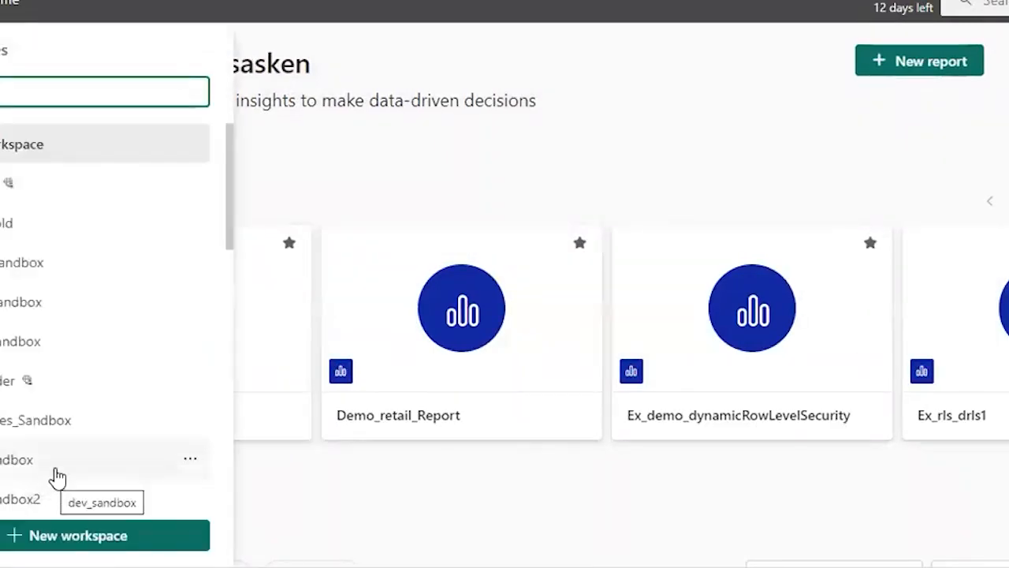
click(45, 422)
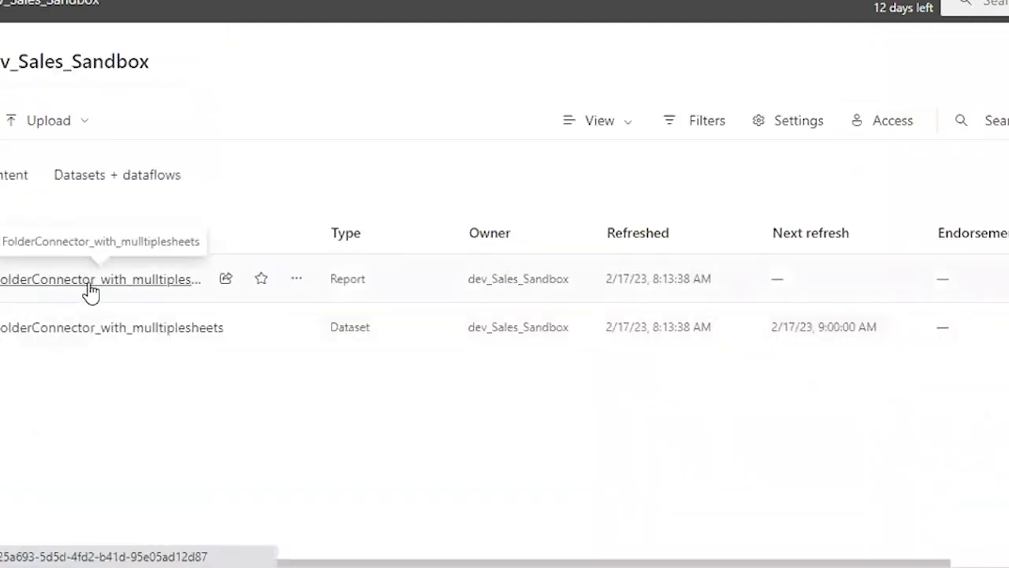
click(90, 290)
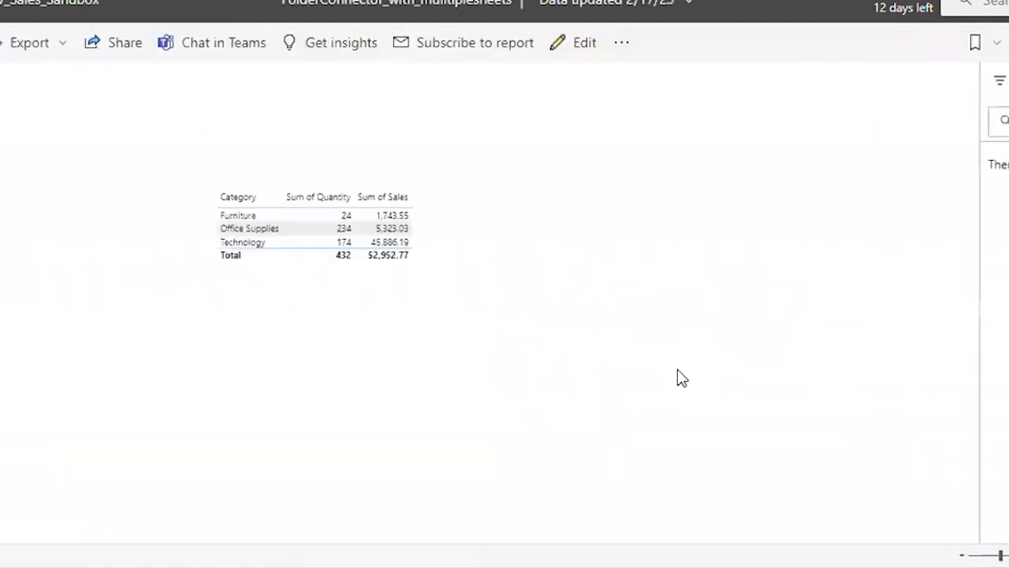
Compare the published report's category totals with the source files in the NCDailysales folder, switching between Chrome and File Explorer.
mouse_move(346, 260)
key(alt+Tab)
key(Tab)
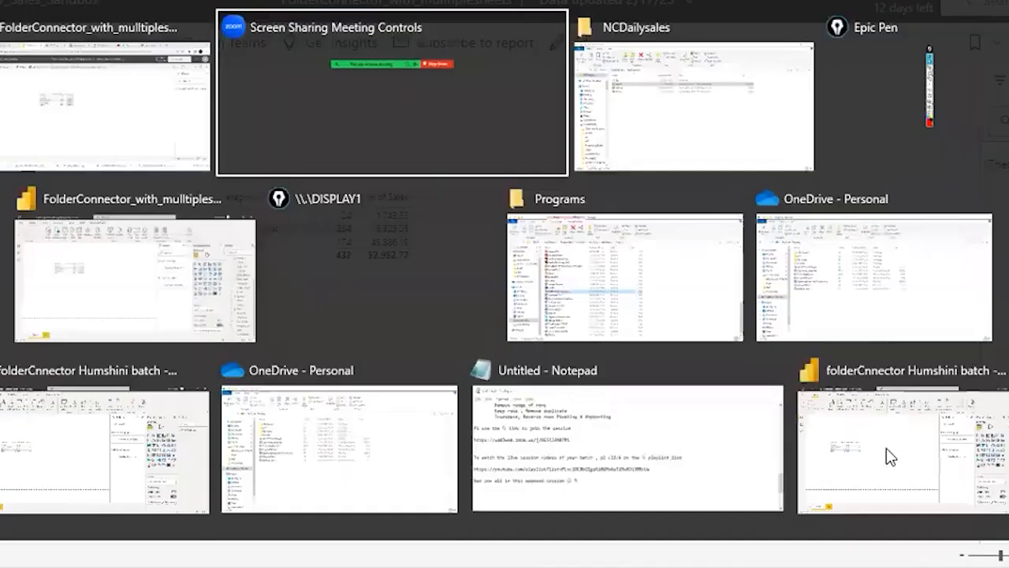
key(alt+Tab)
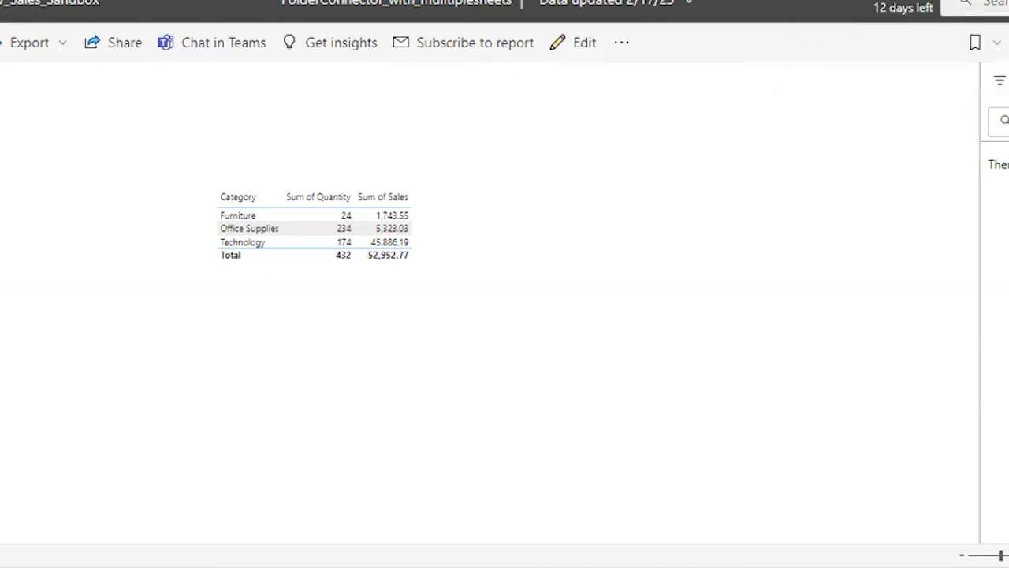
key(alt+Tab)
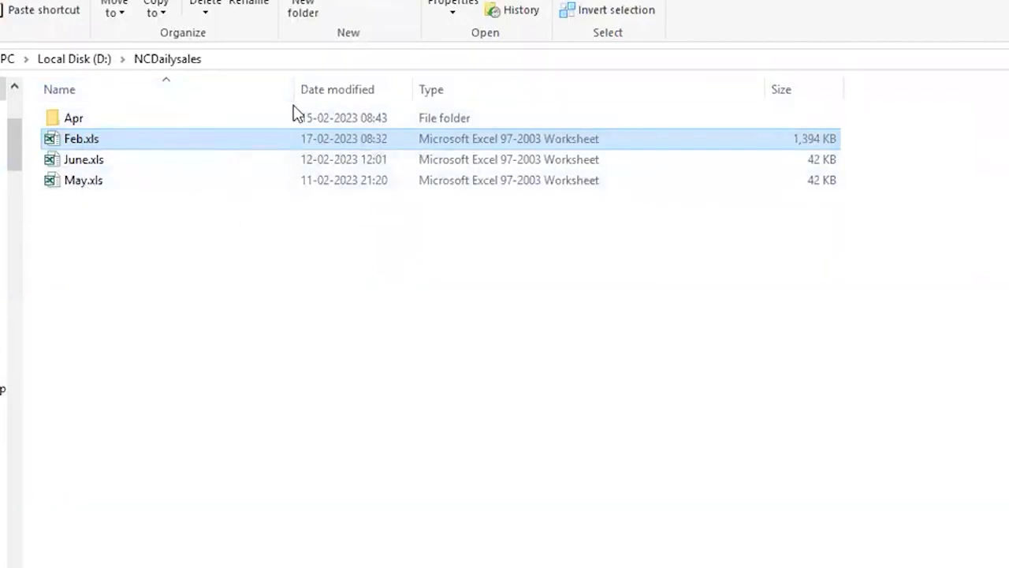
key(alt+Tab)
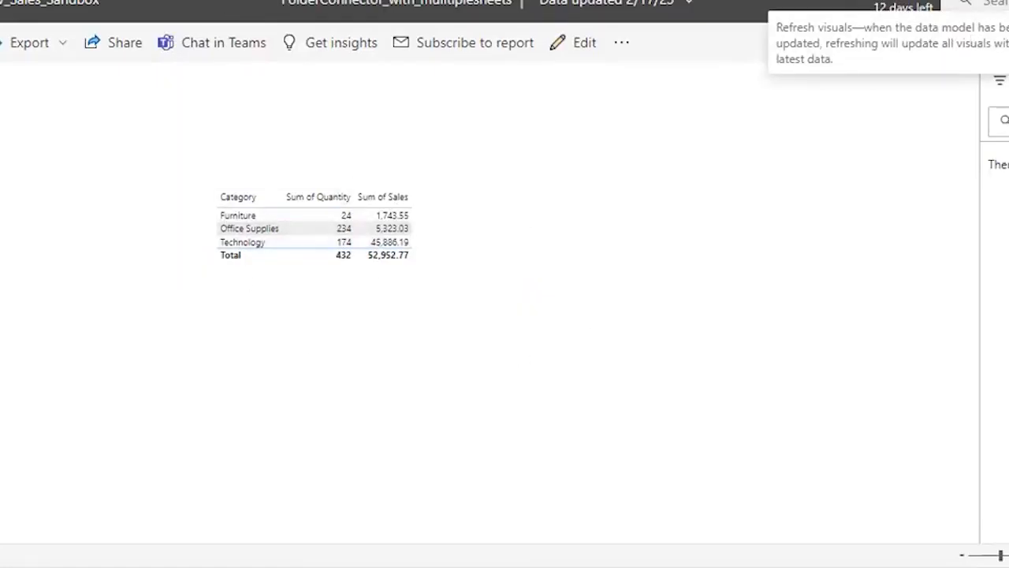
key(alt+Tab)
key(alt+Tab)
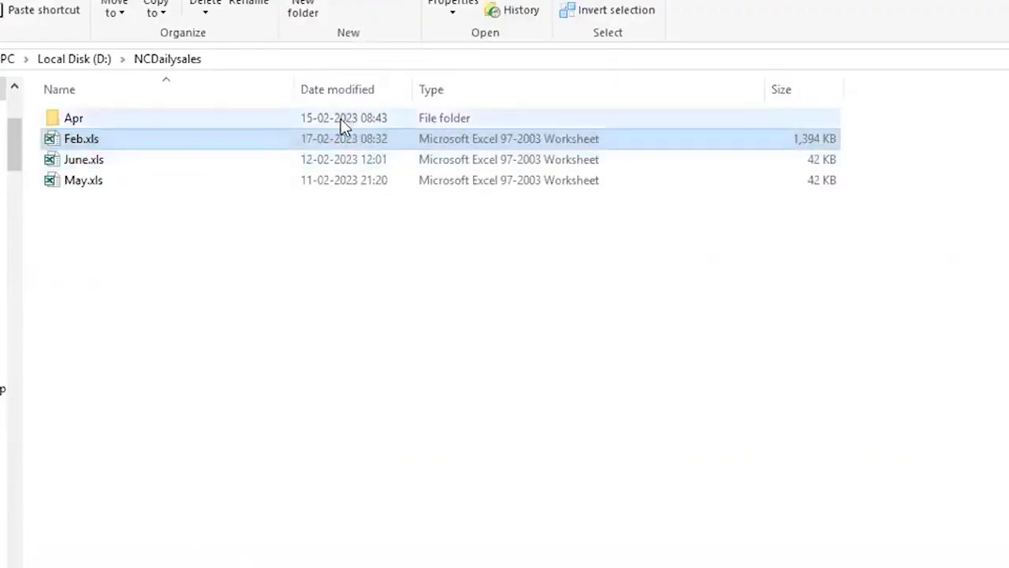
key(alt+Tab)
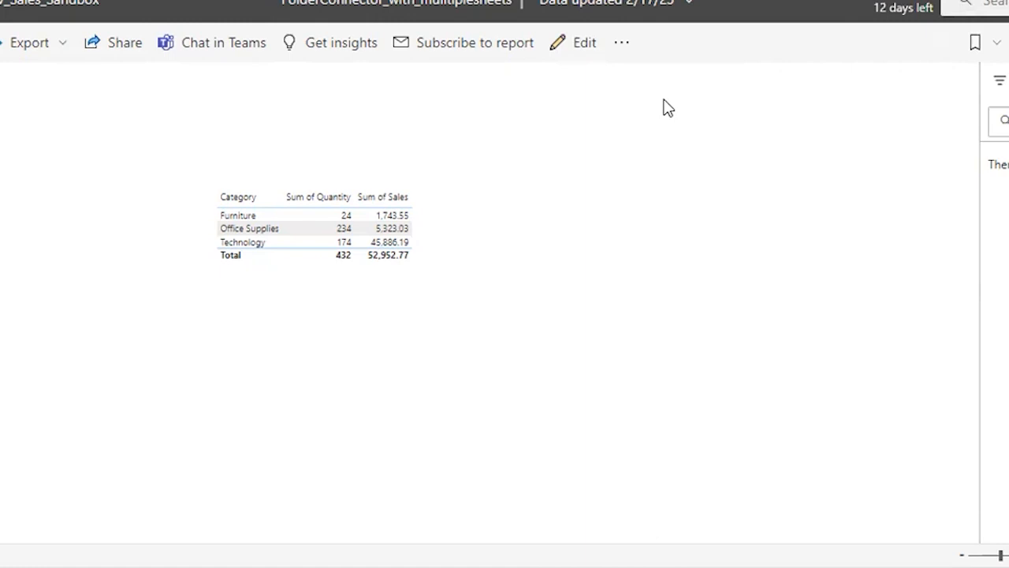
key(alt+Tab)
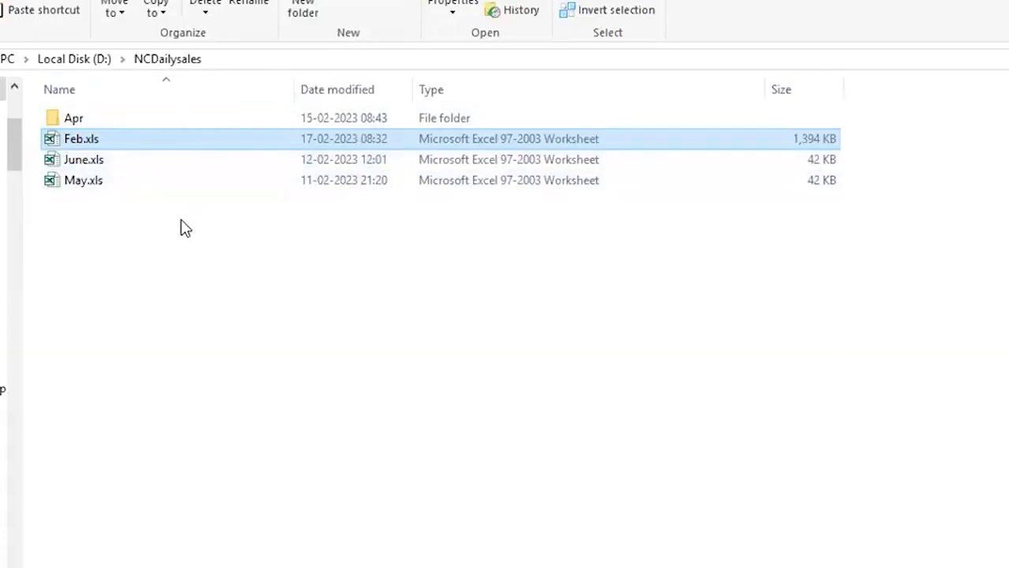
Check the category table in Power BI Desktop and the NCDailysales files, and return to the published report in Chrome.
key(alt+Tab)
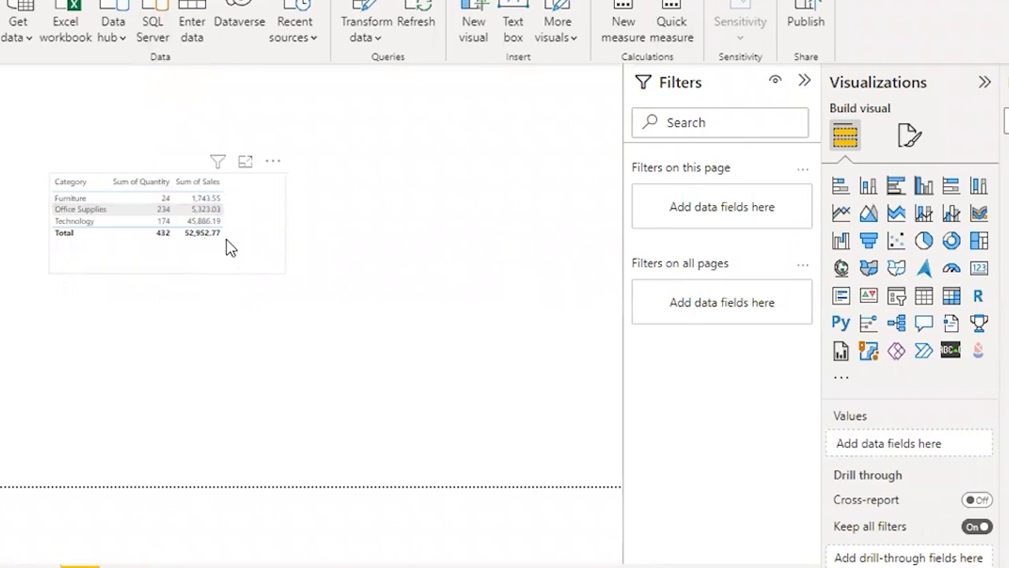
click(215, 208)
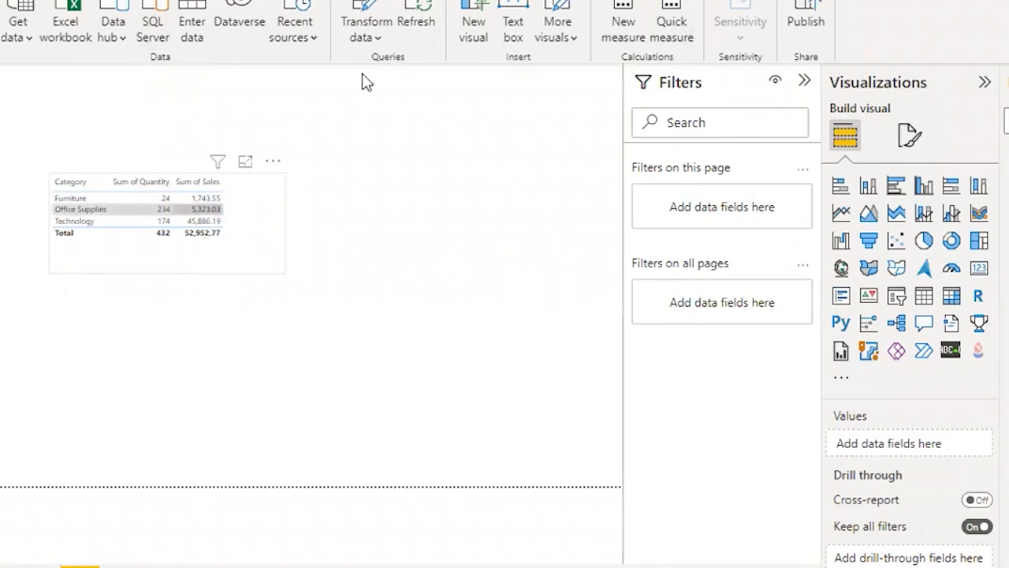
click(548, 213)
key(super+Tab)
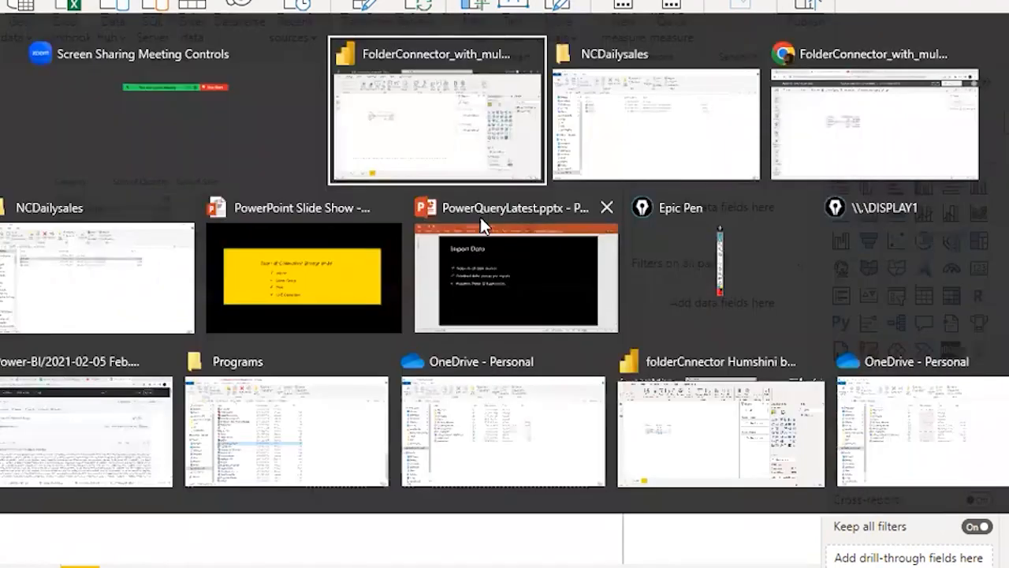
click(85, 211)
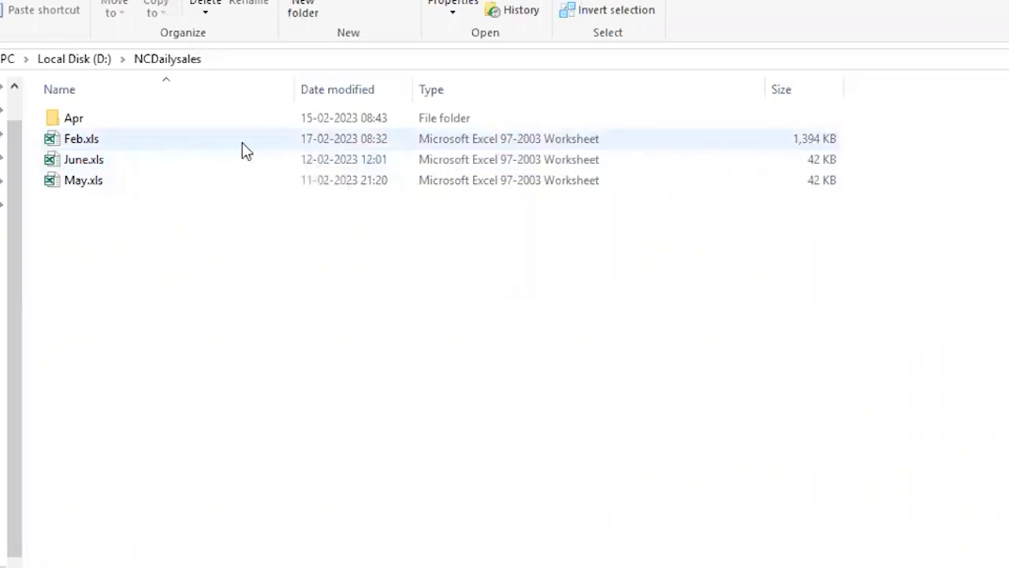
key(alt+Tab)
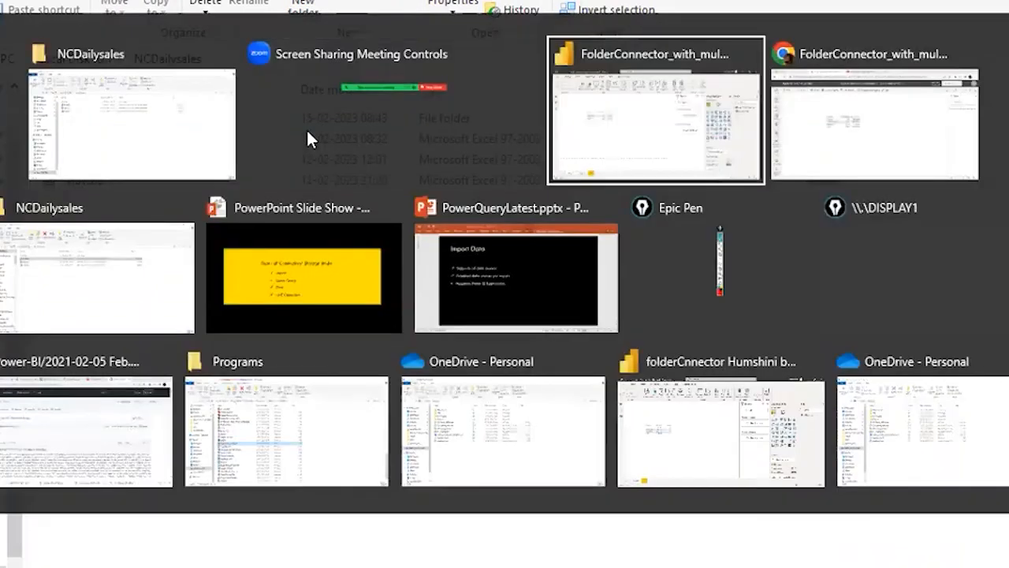
key(alt+Tab)
key(Tab)
key(Tab)
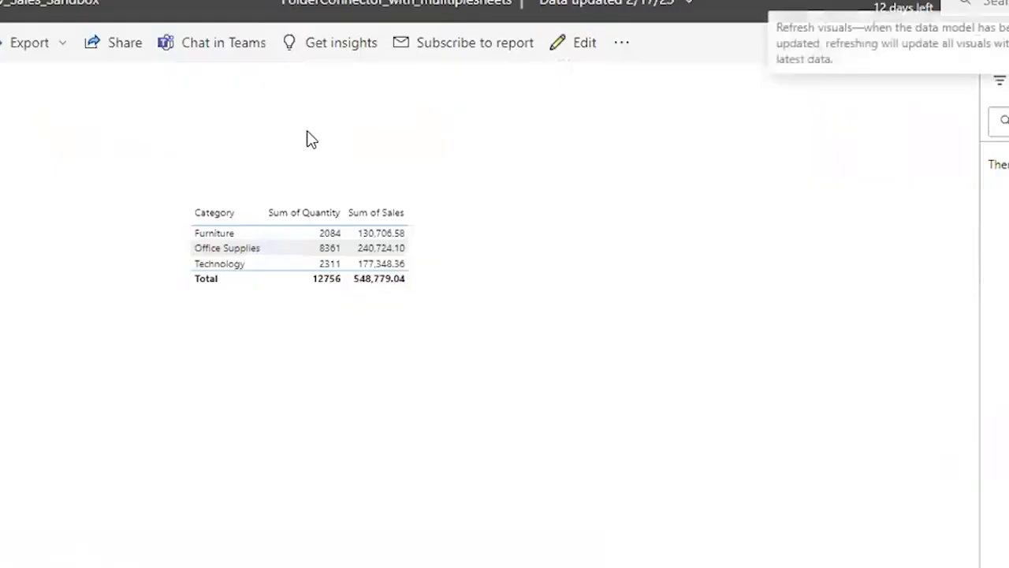
Review the scheduled refresh history in the FolderConnector_with_mulltiplesheets dataset settings and close it.
click(164, 0)
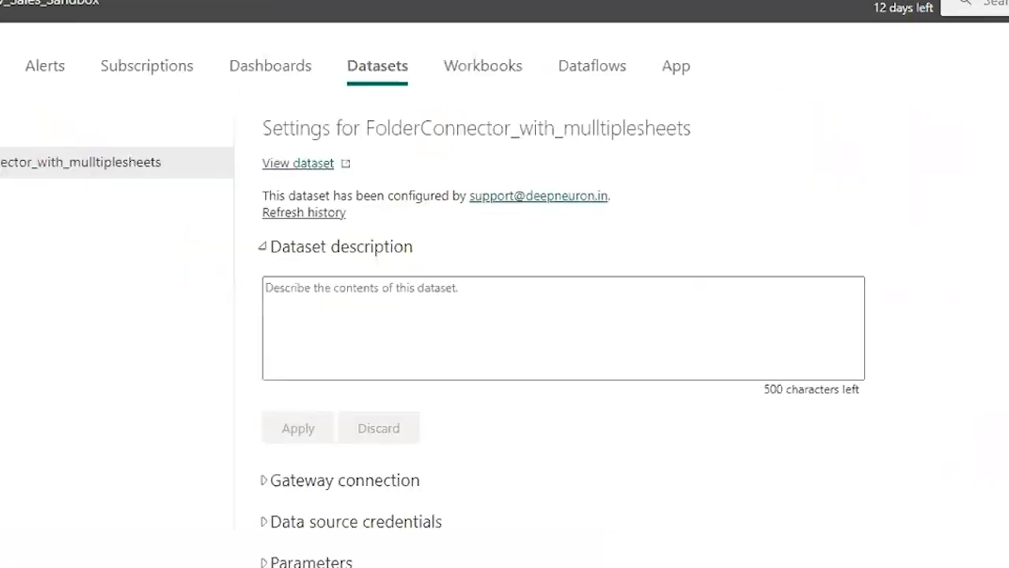
click(335, 216)
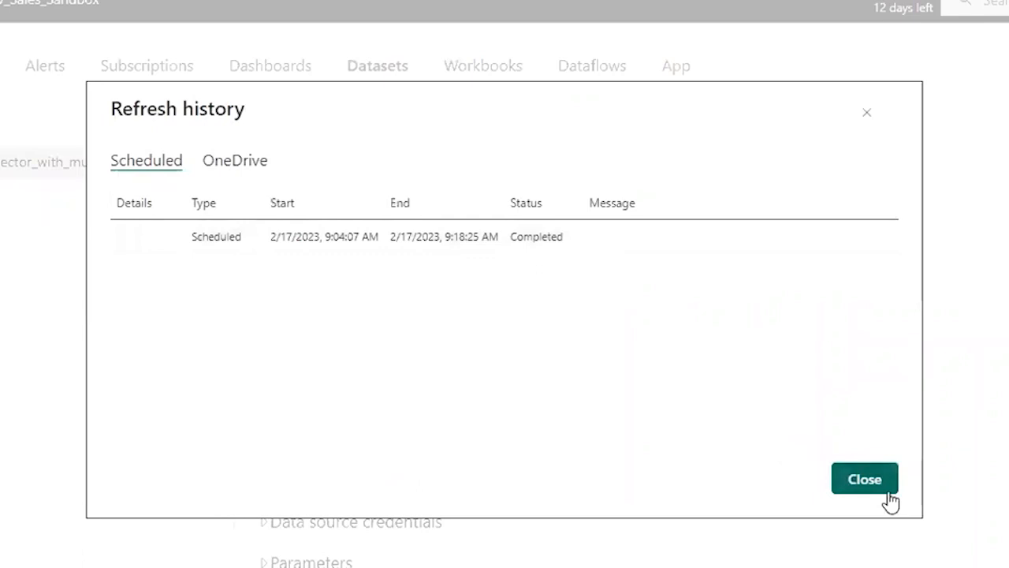
click(865, 479)
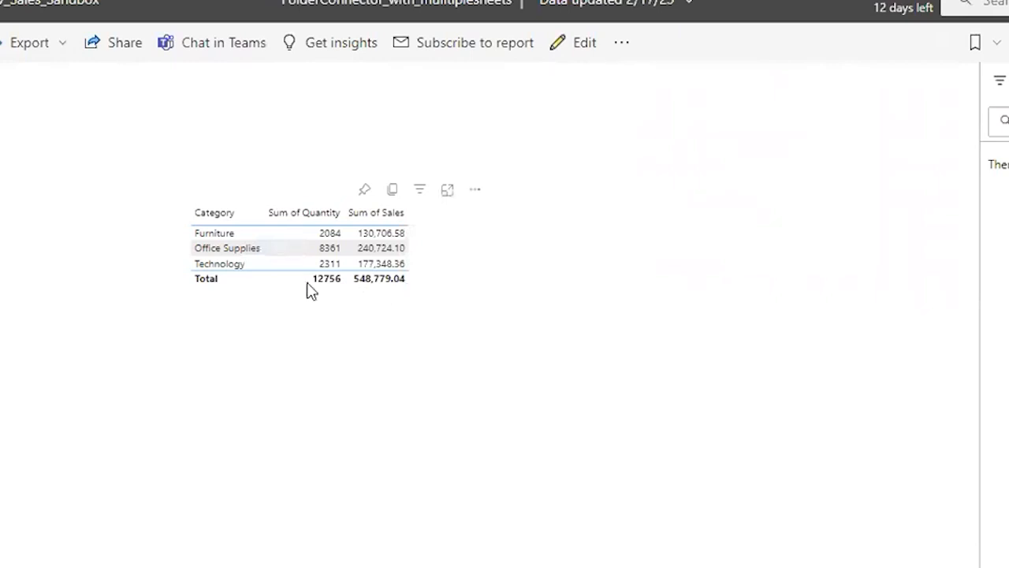
Compare the published report's category totals in Chrome with the same table in Power BI Desktop.
key(alt+Tab)
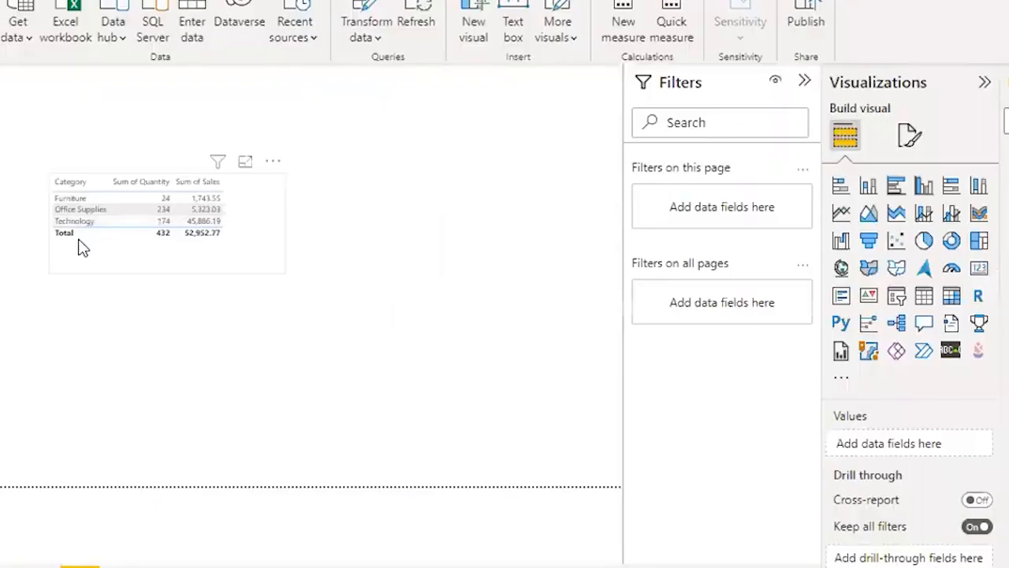
key(alt+Tab)
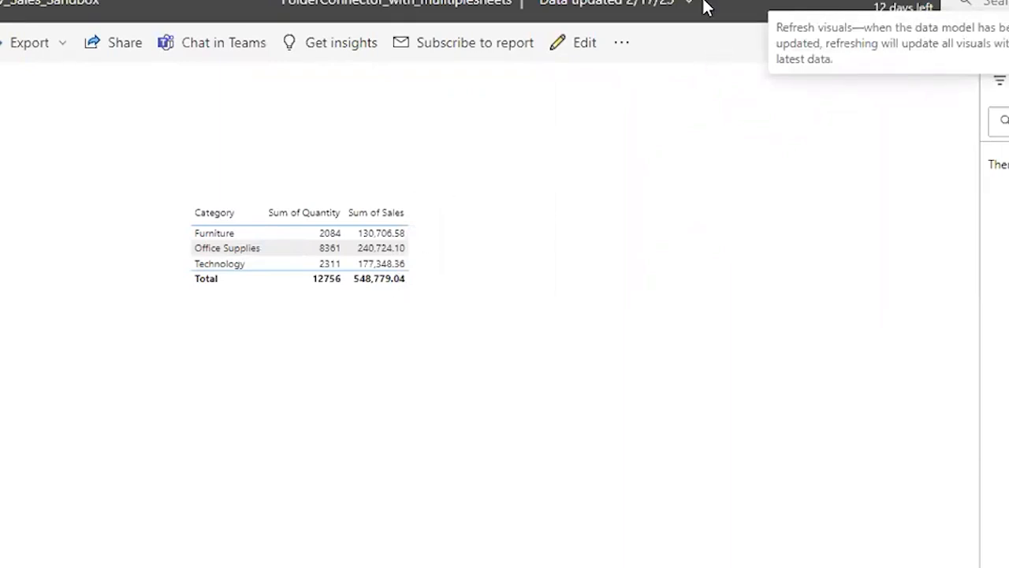
key(alt+Tab)
key(alt+Tab)
key(Tab)
key(alt+Tab)
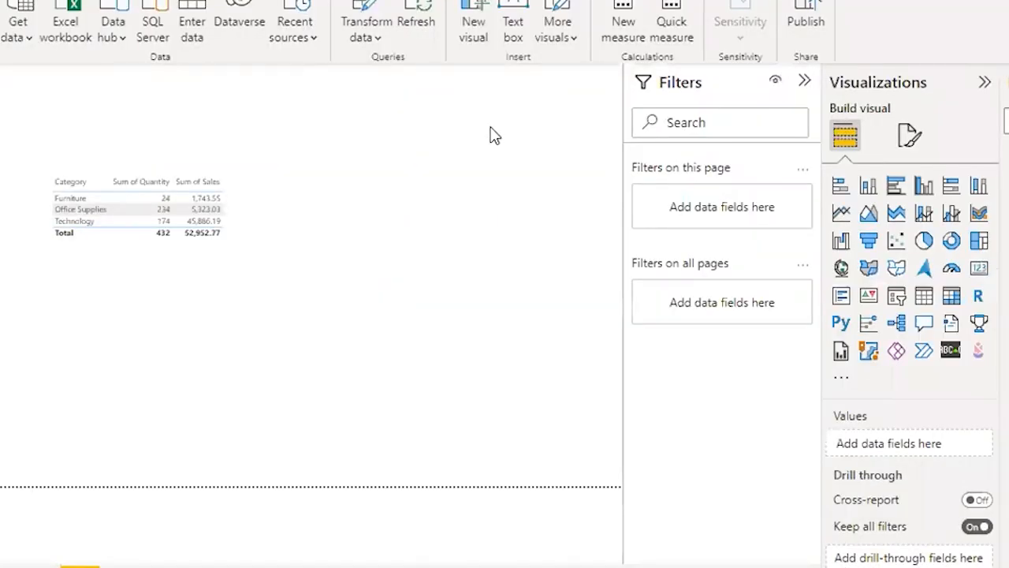
key(alt+Tab)
key(Tab)
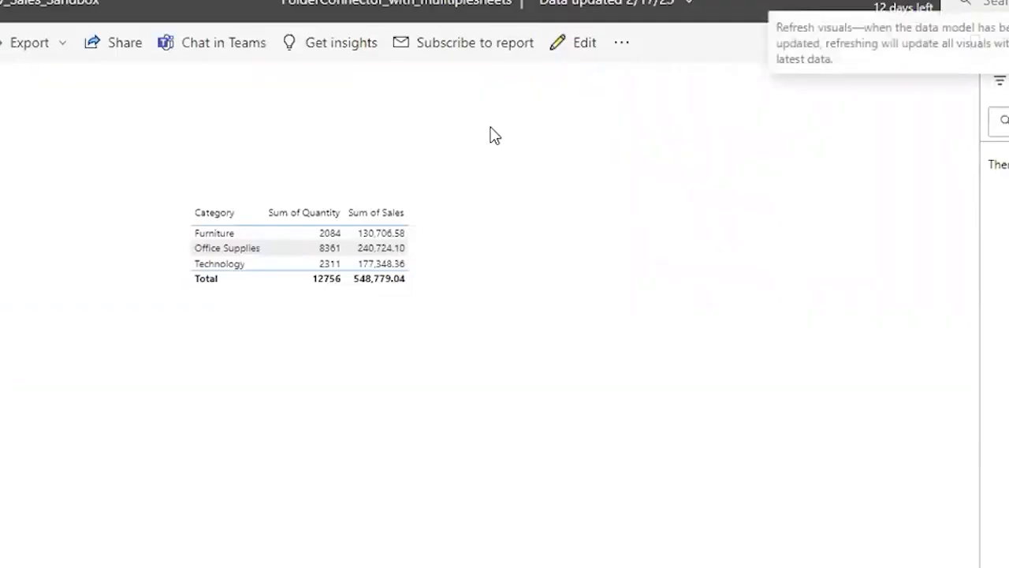